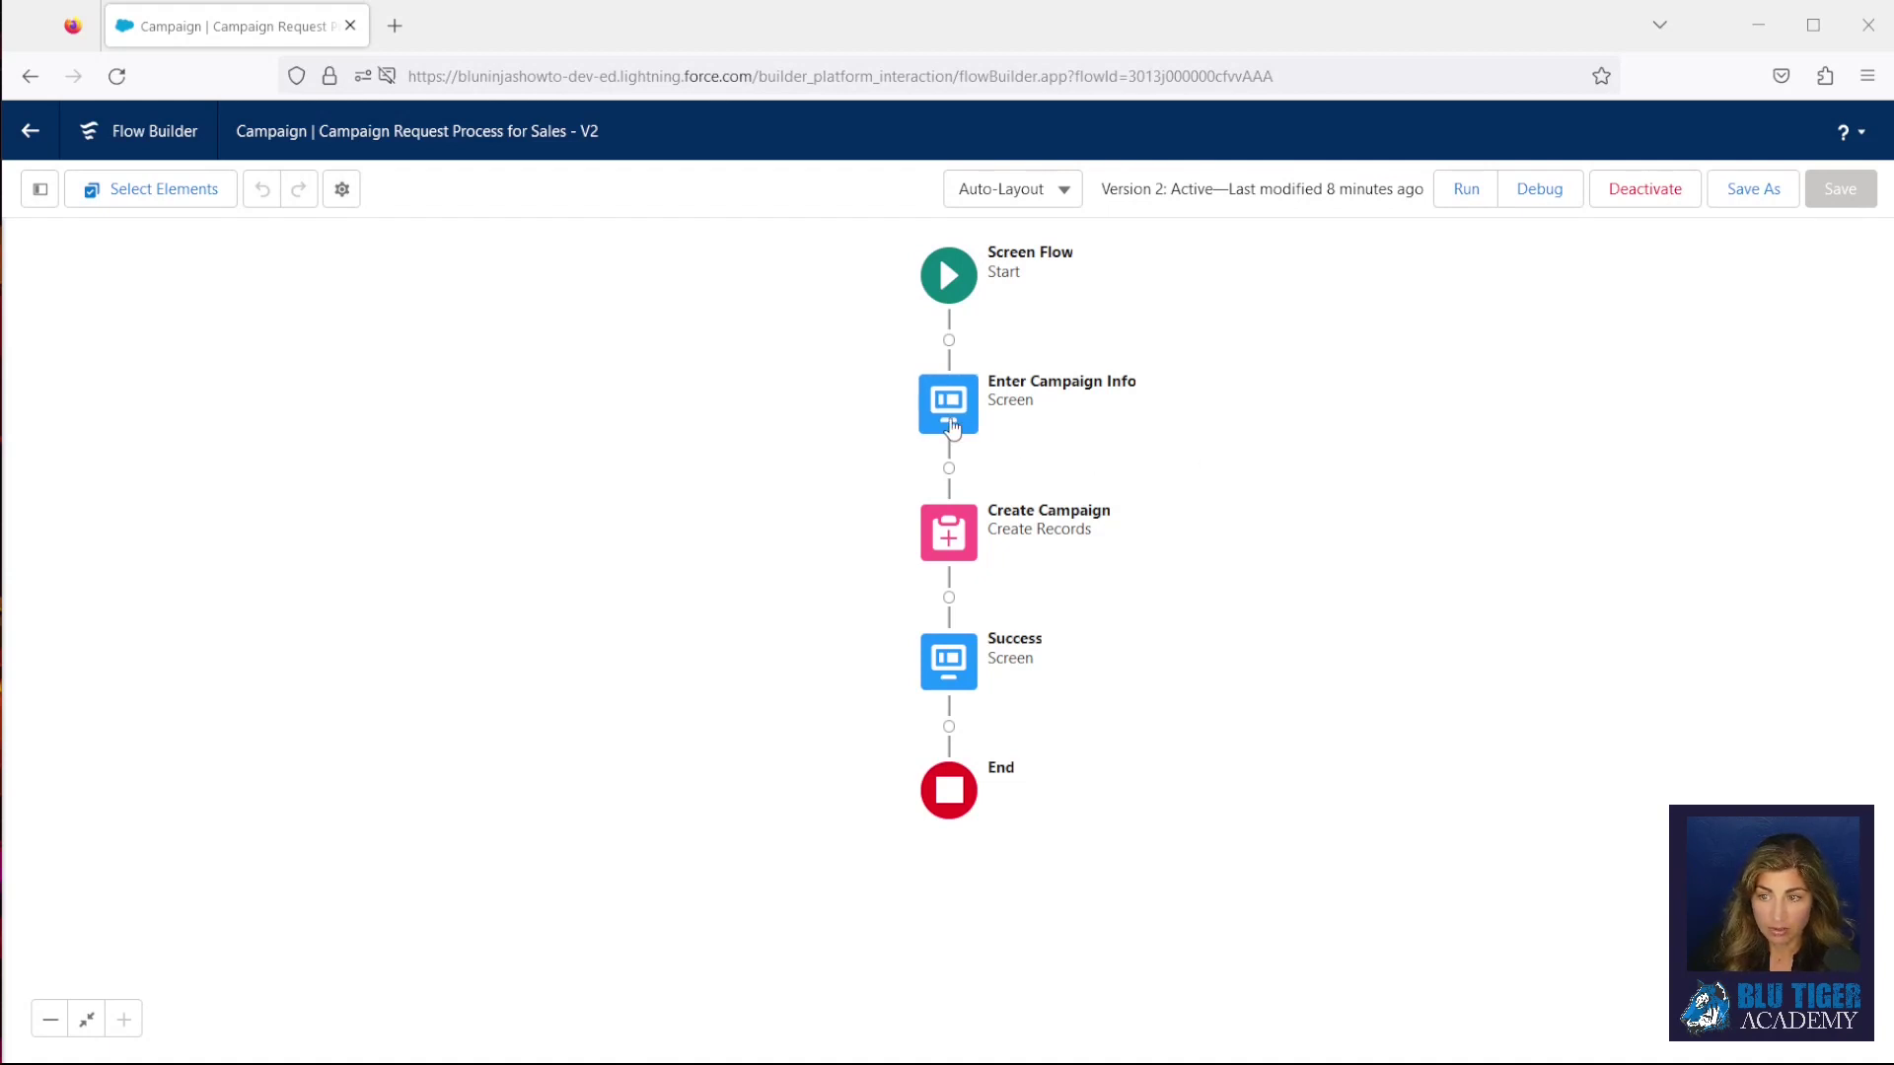
Examine the Enter Campaign Info screen and the field values of the Create Campaign element, especially the hard-coded RecordTypeId, leaving both unchanged
double_click(952, 426)
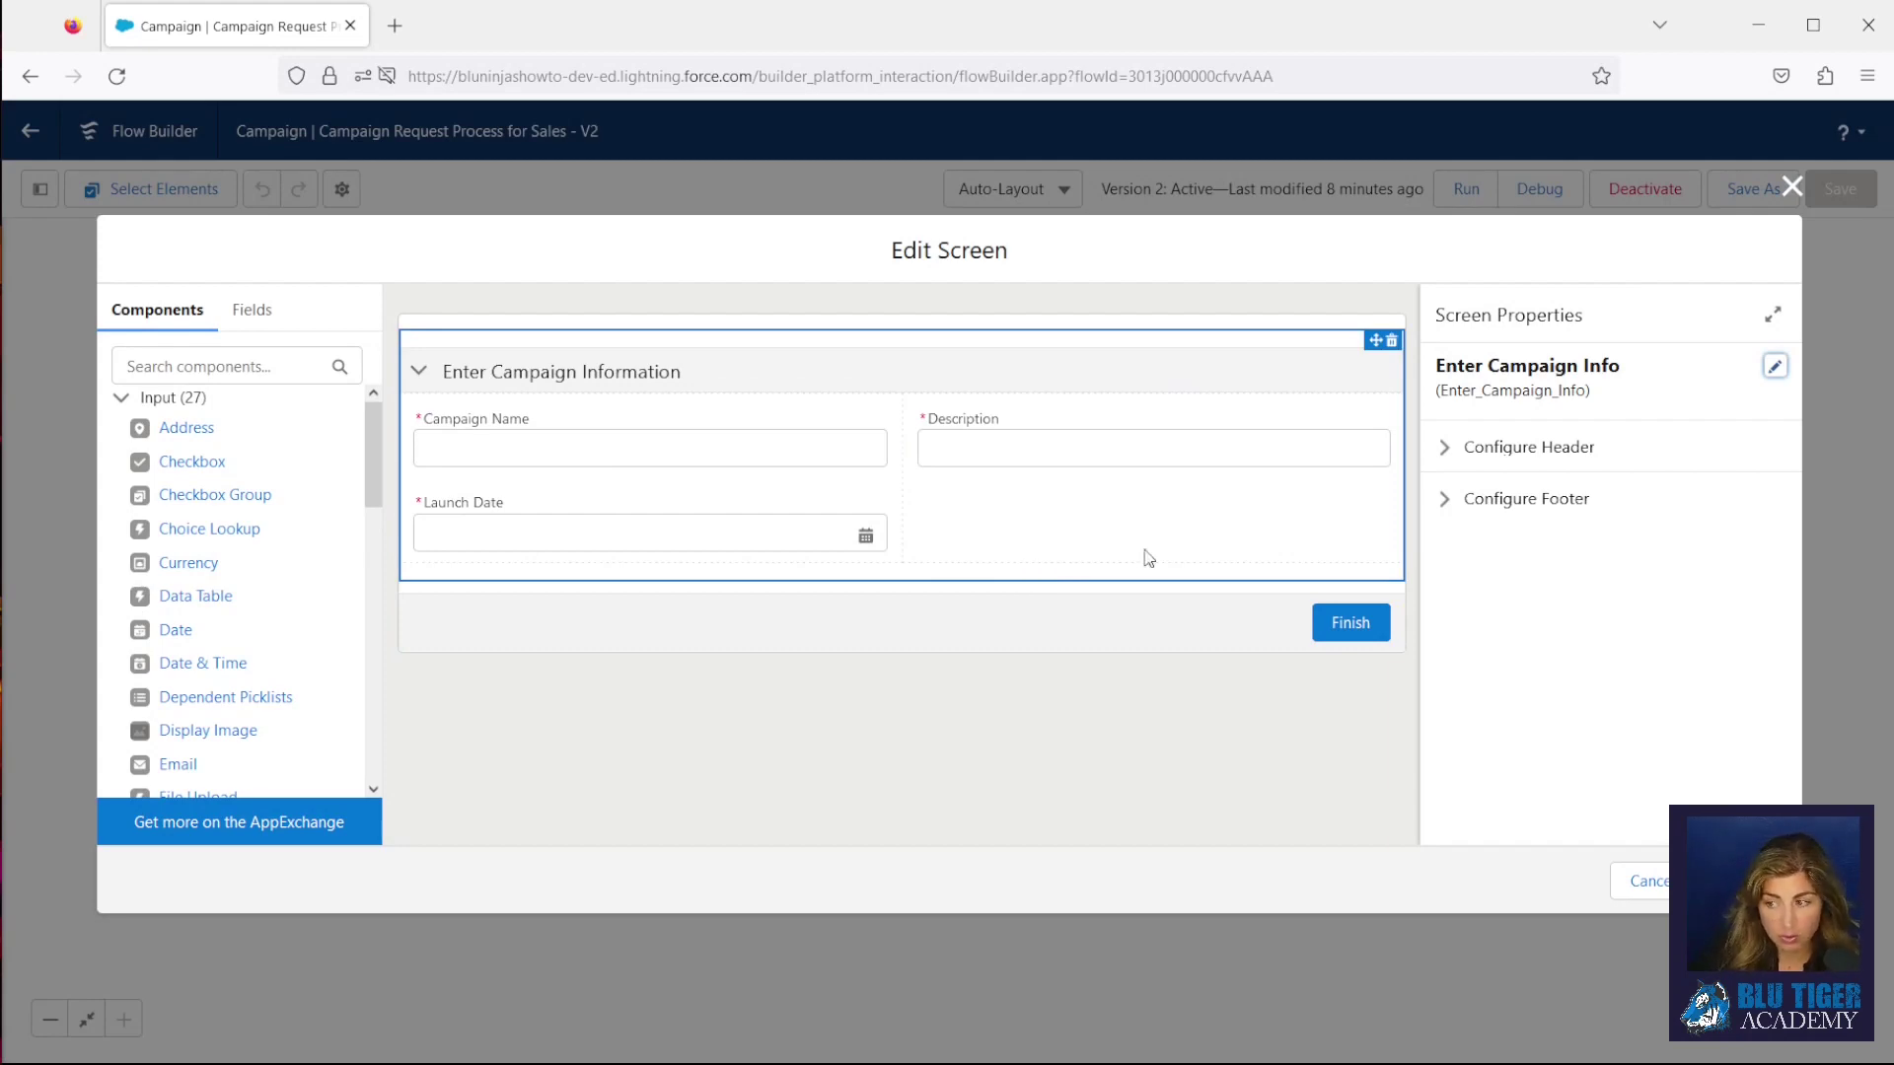
left_click(1639, 882)
double_click(948, 533)
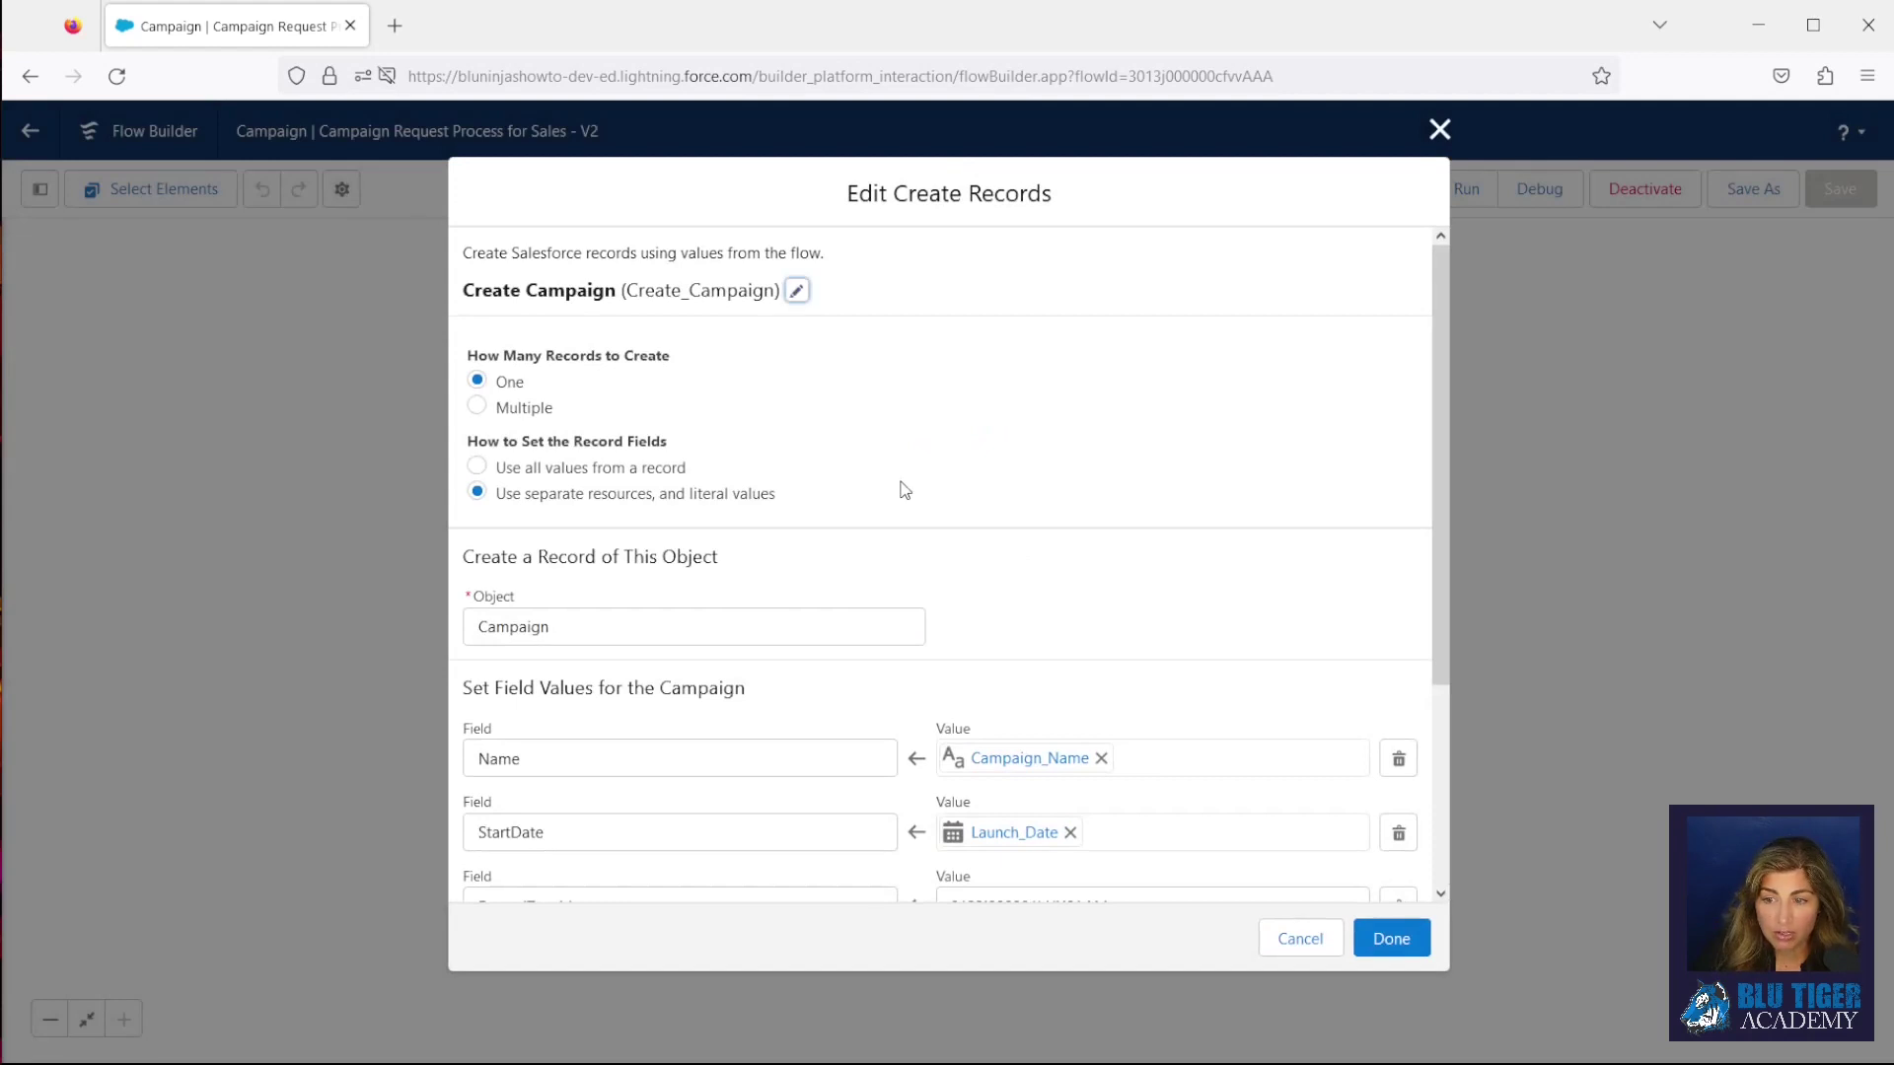
scroll(901, 486, "down", 3)
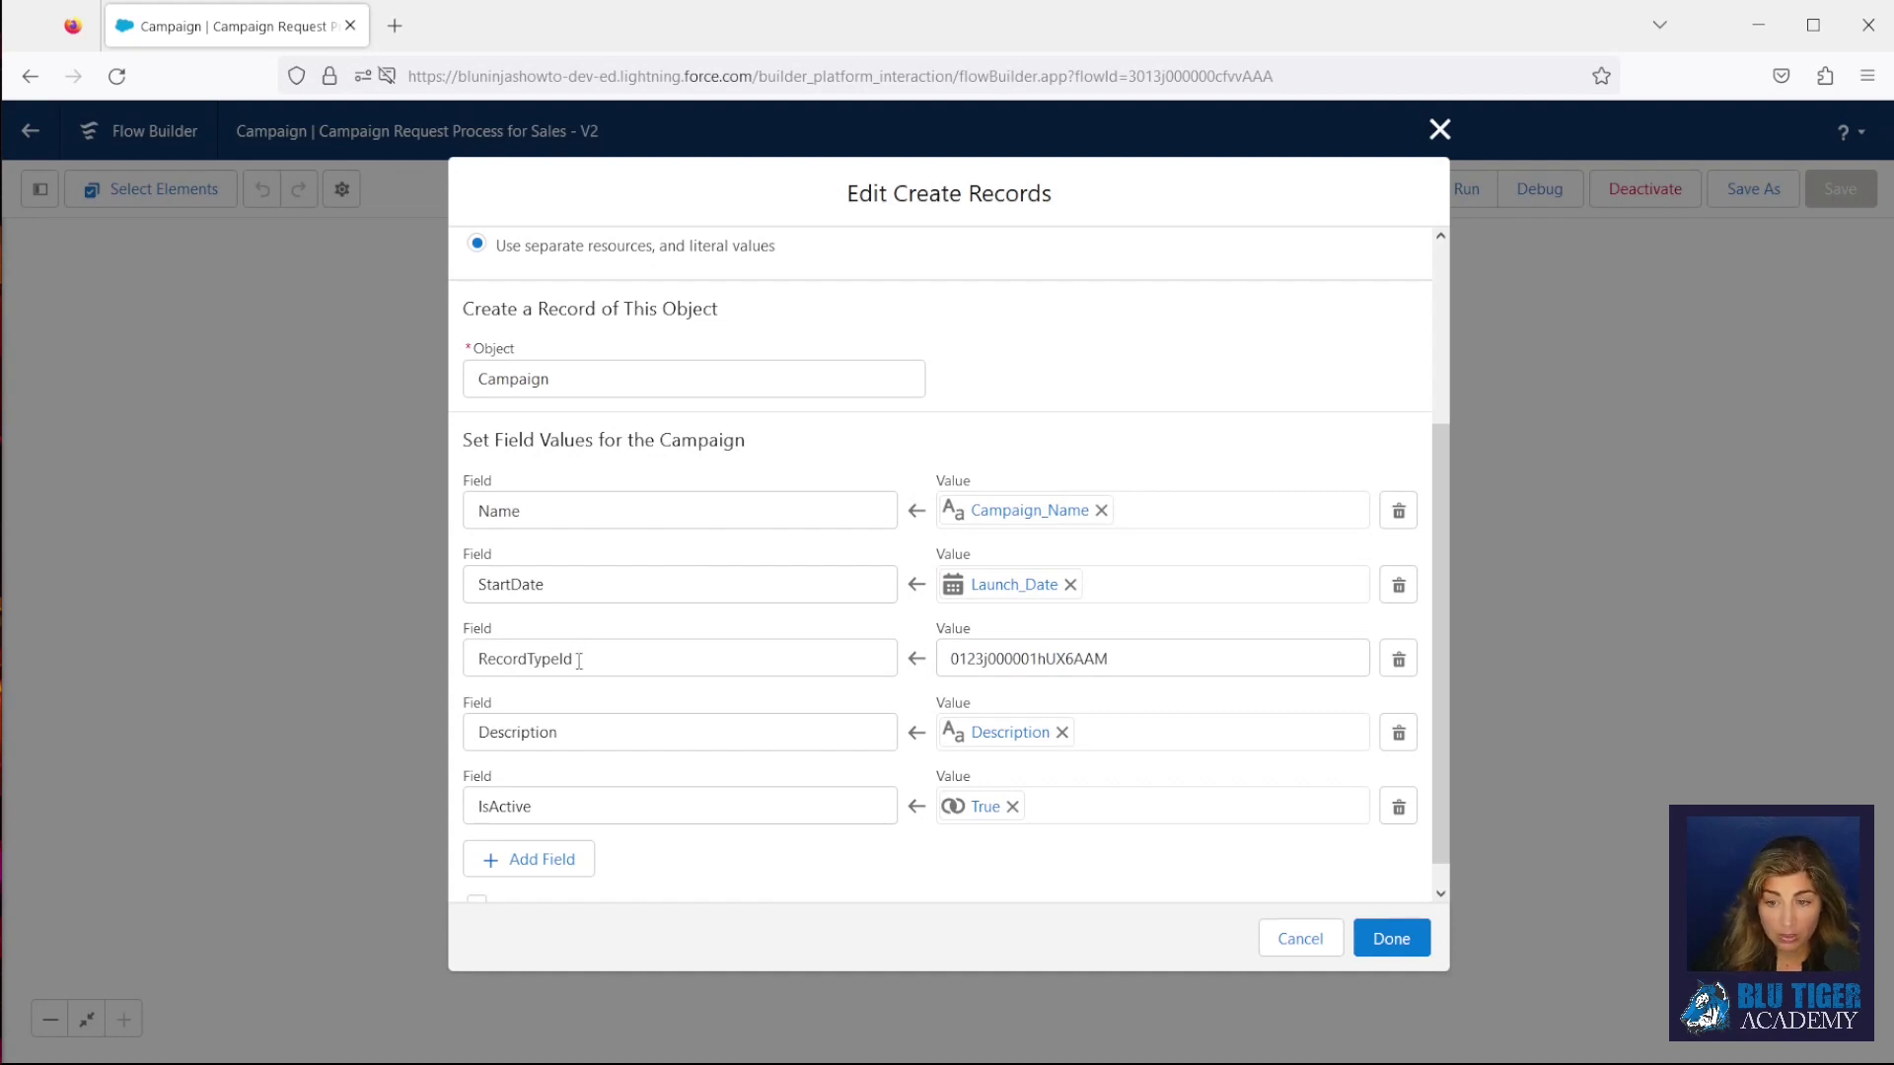
left_click_drag(1141, 656, 904, 663)
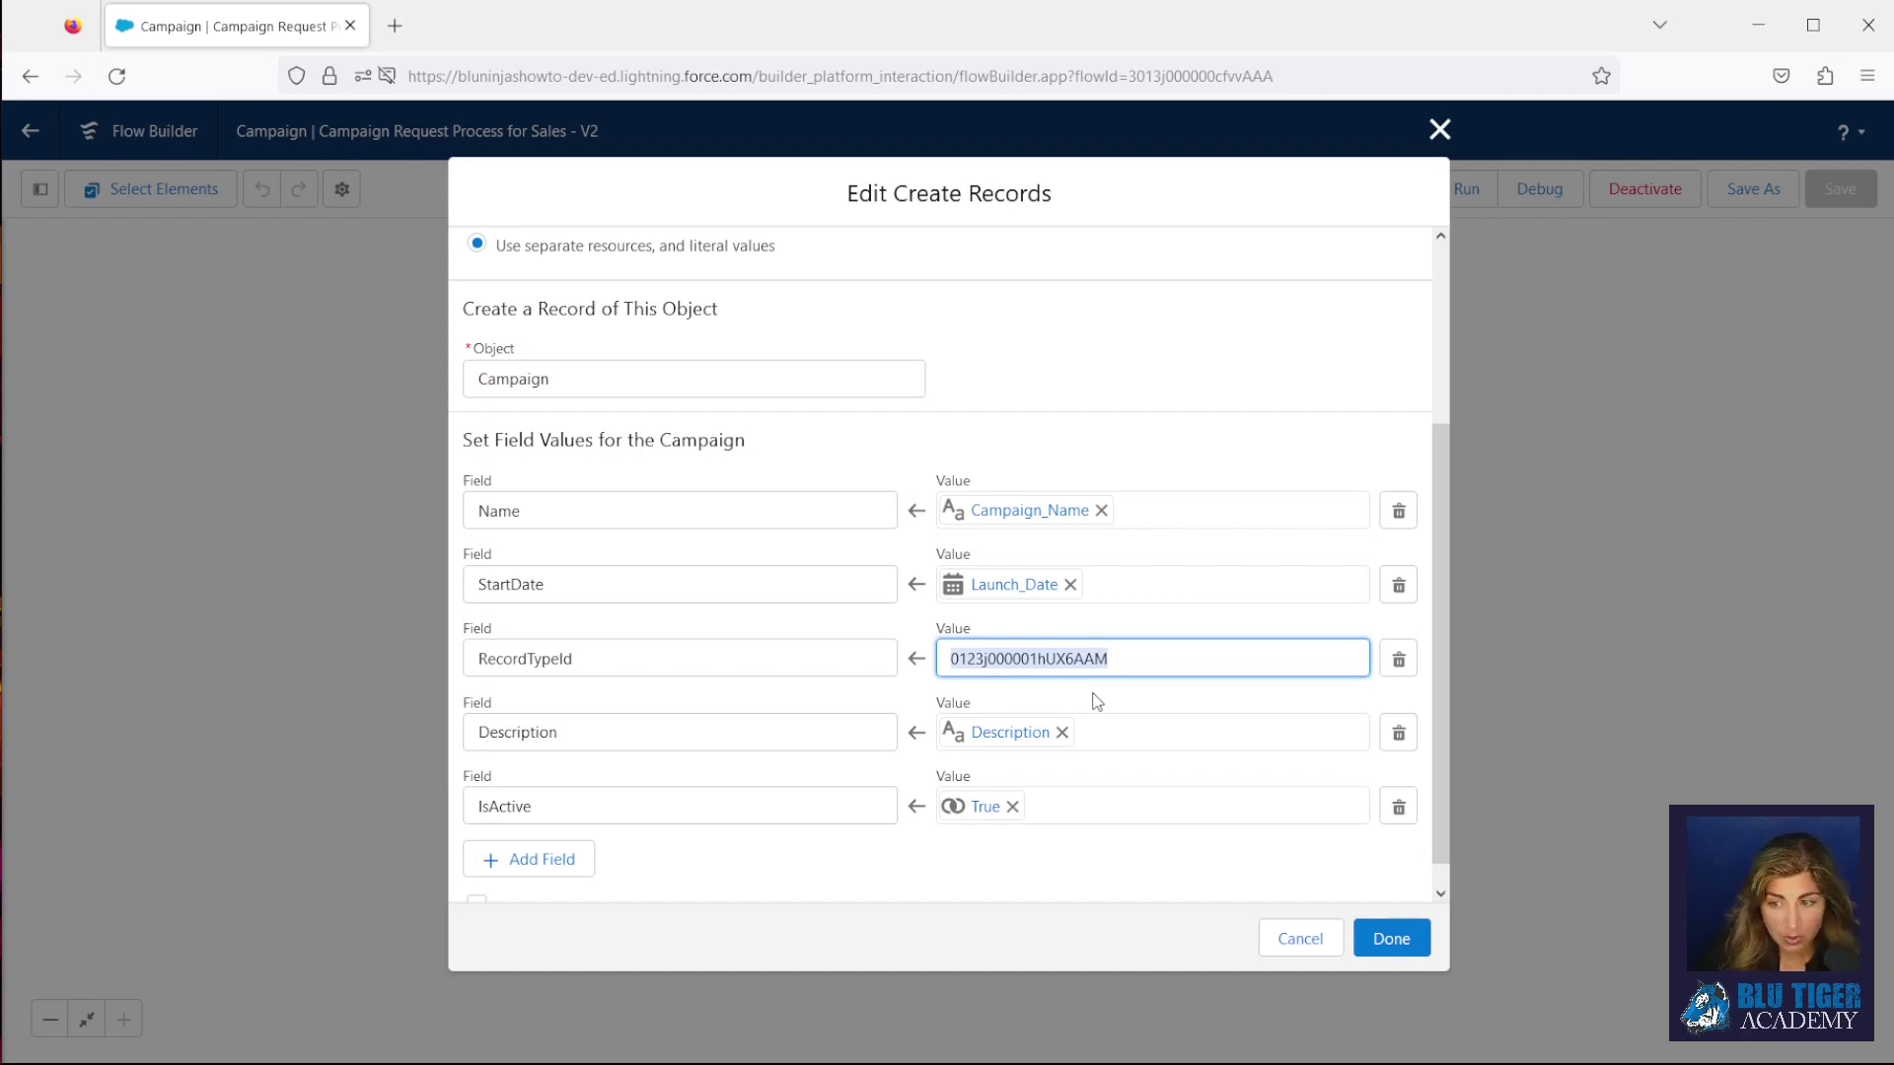
left_click(827, 666)
left_click(1144, 656)
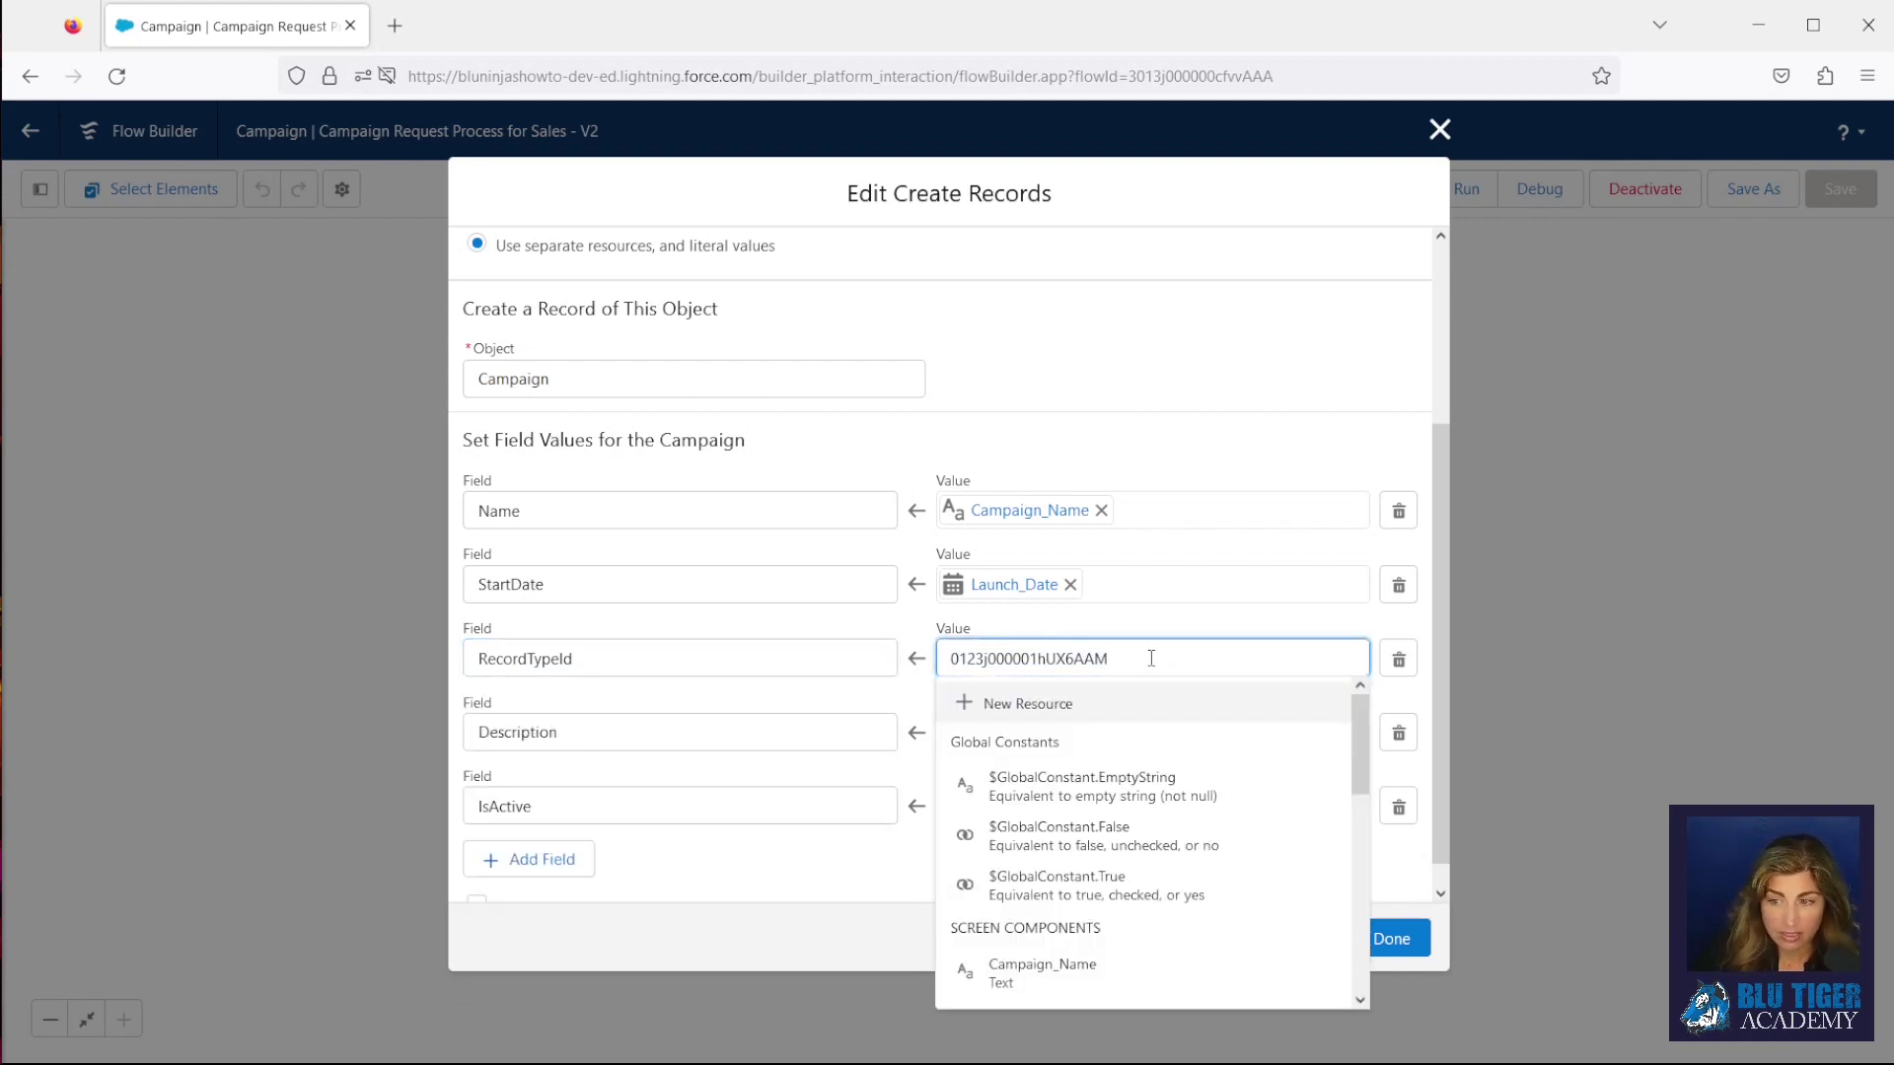
left_click(1146, 623)
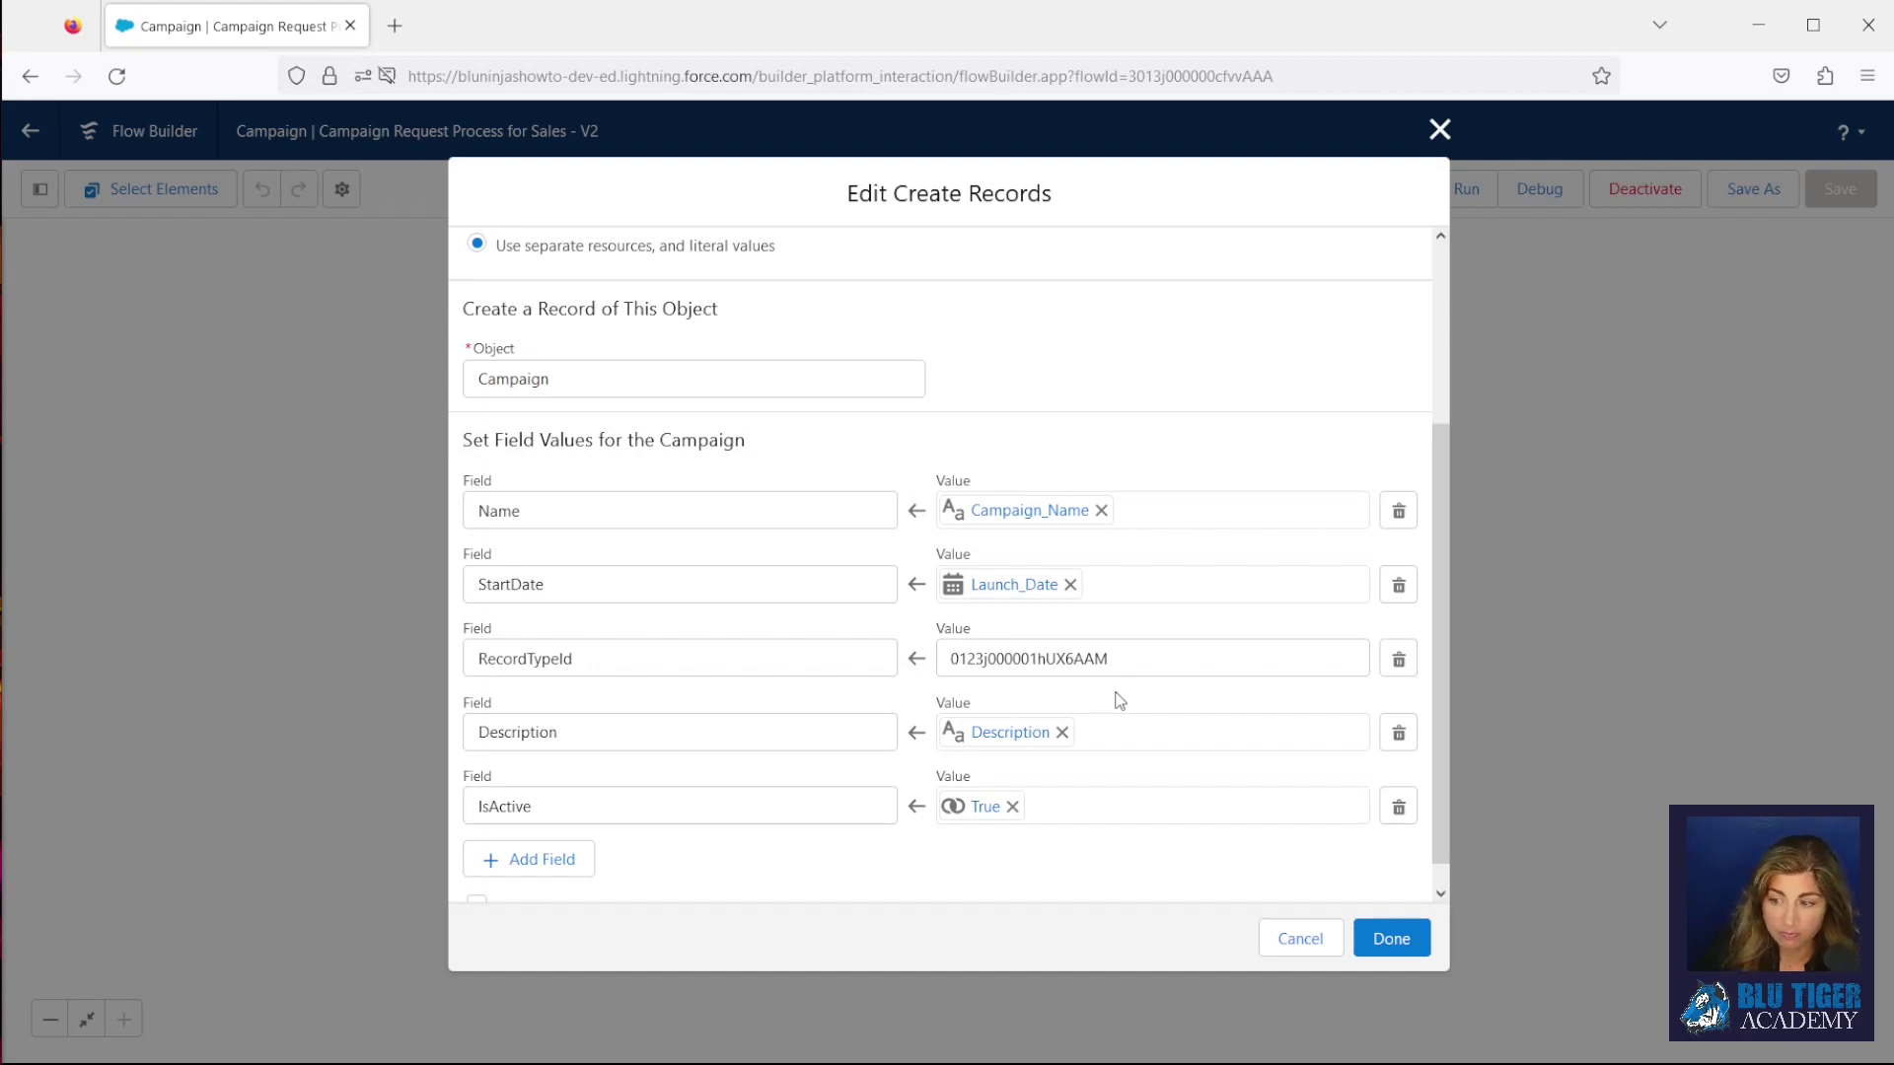
left_click(1300, 938)
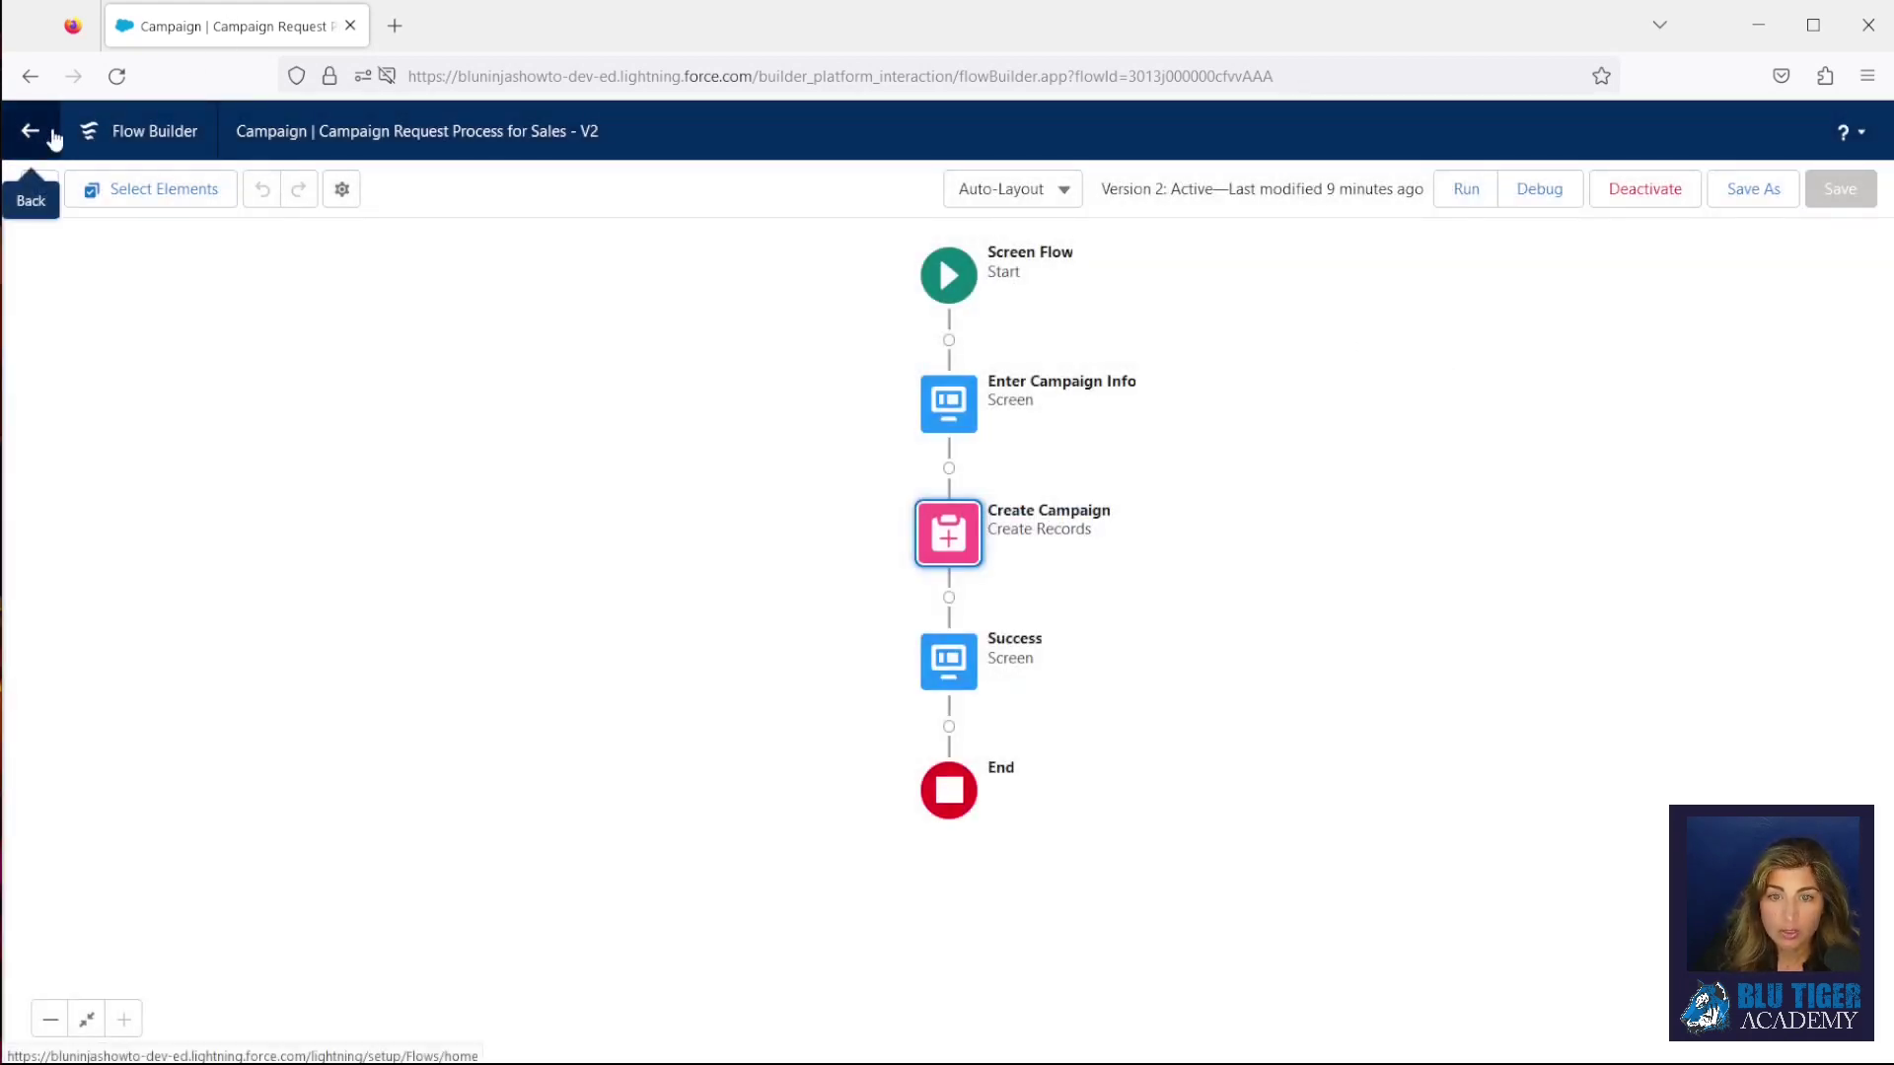
Duplicate the flow's browser tab and return from the flow to the Flows setup page in the original tab
right_click(160, 26)
left_click(236, 187)
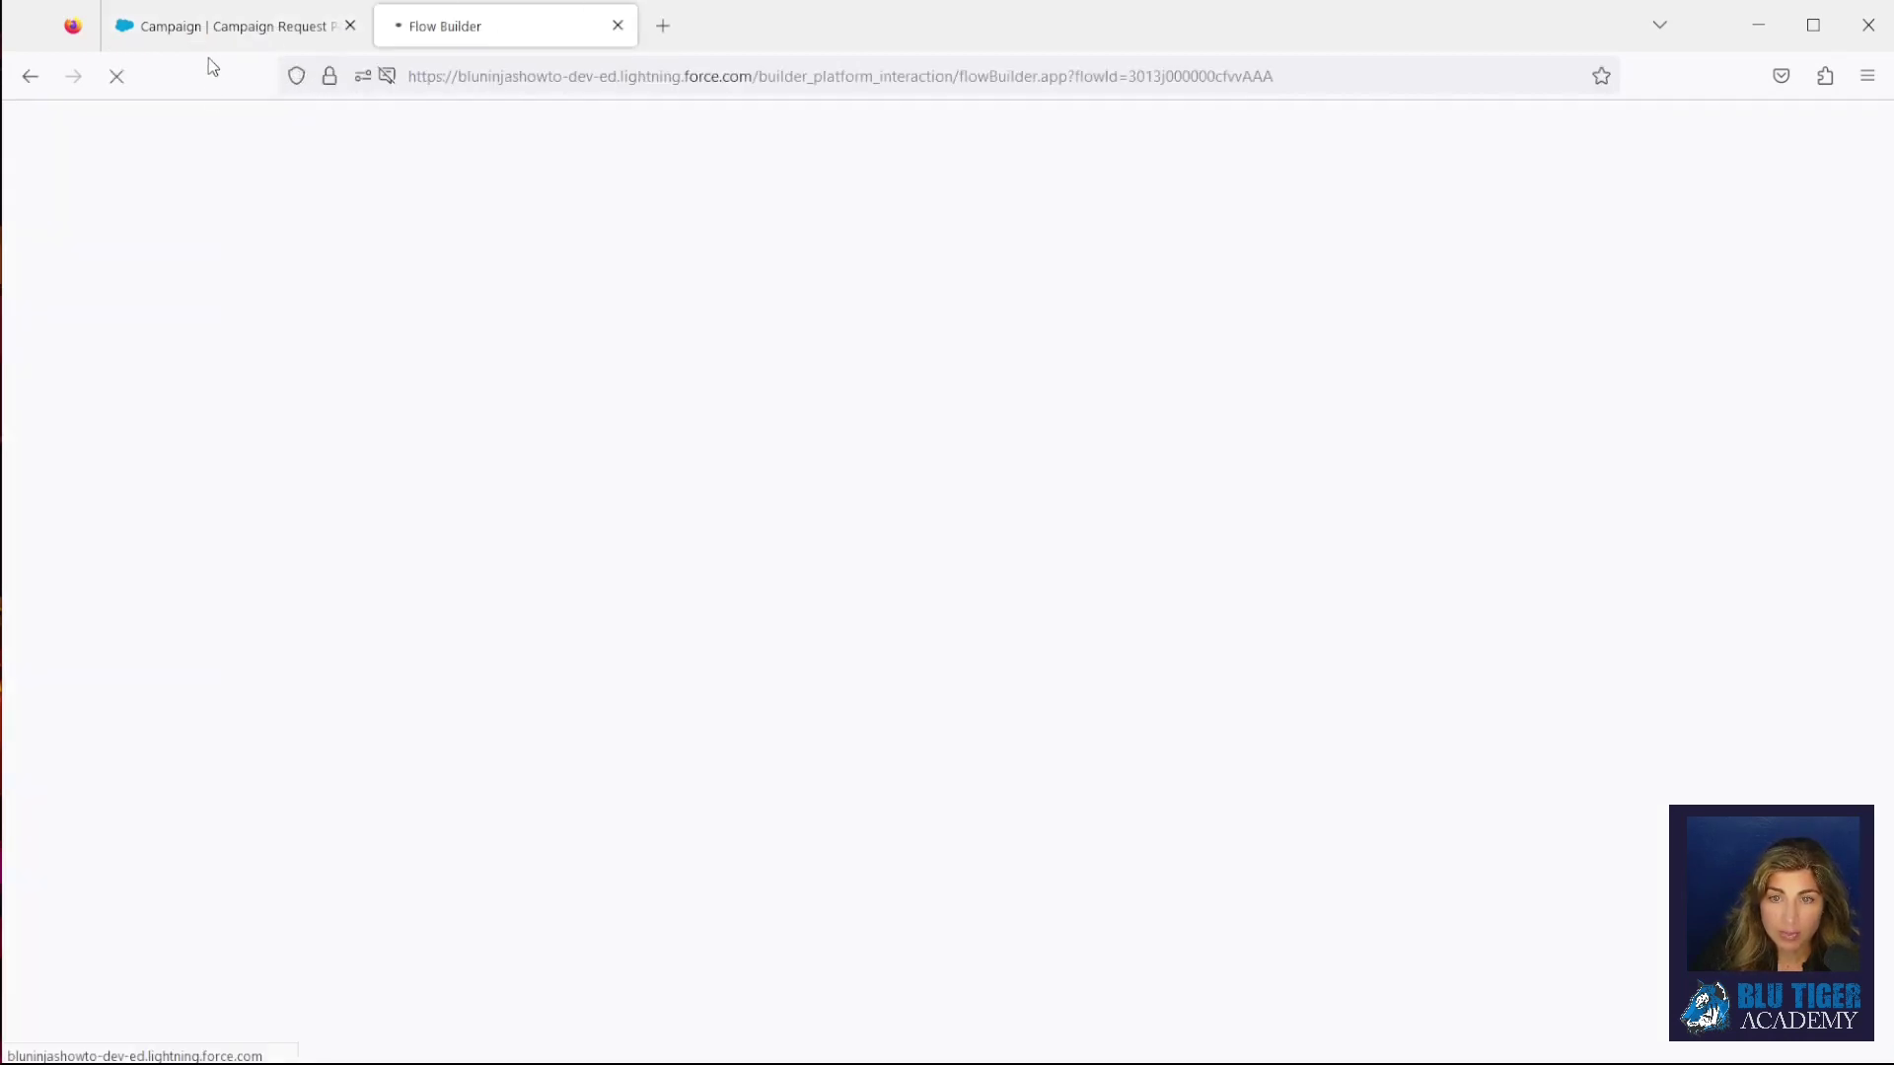
left_click(210, 30)
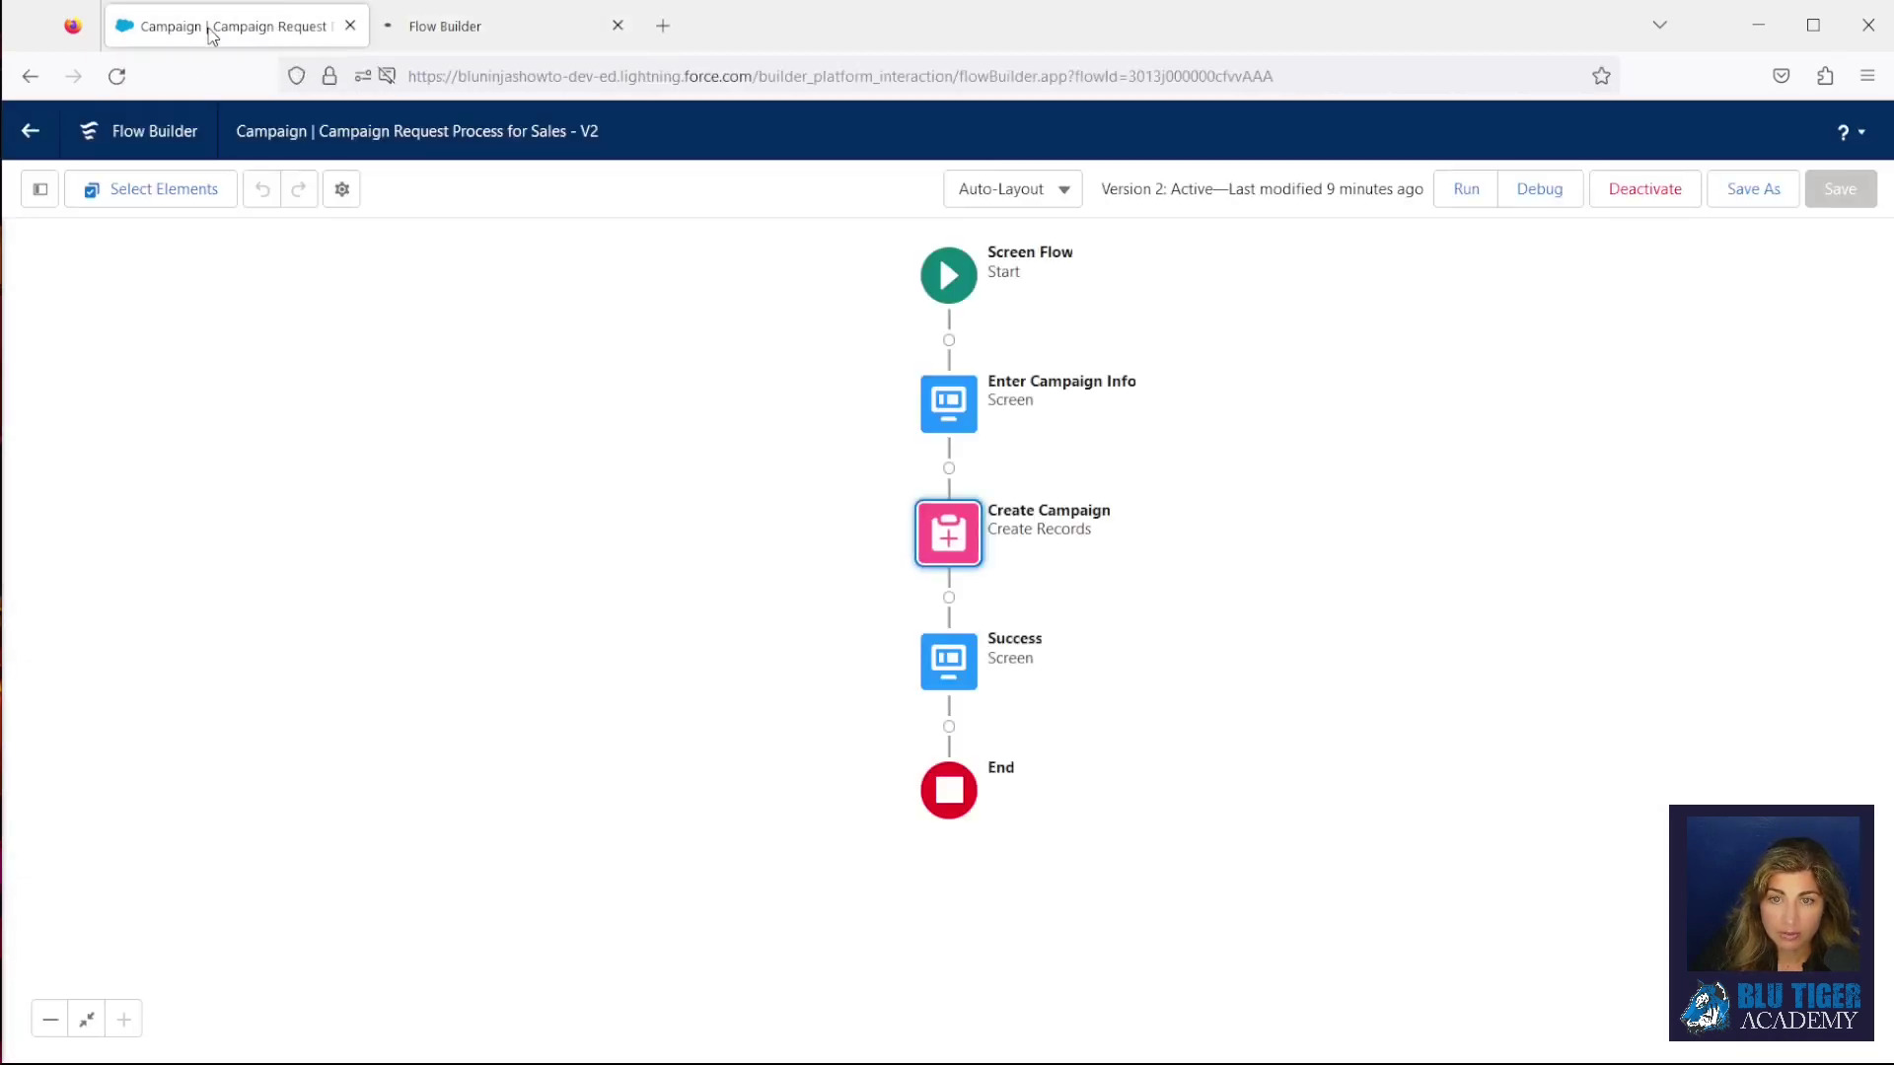
left_click(30, 141)
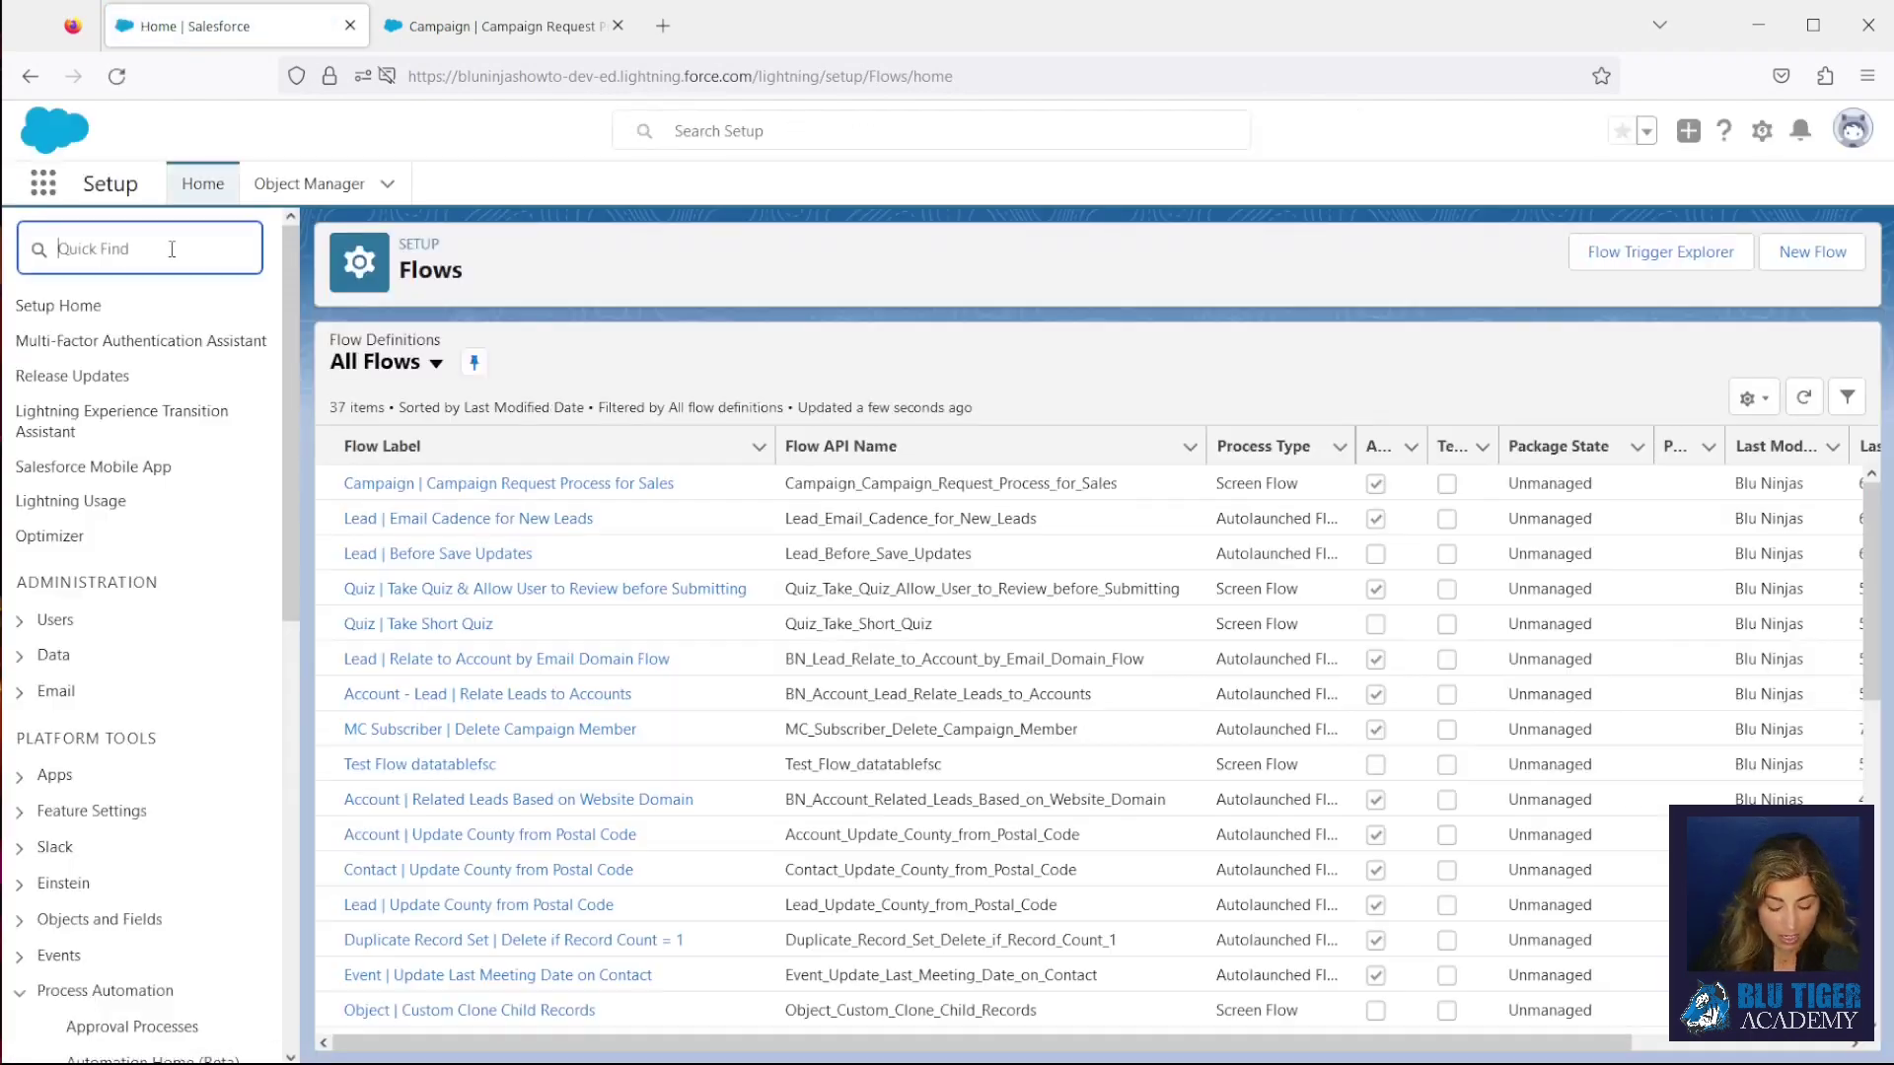
Find "custom meta" in Setup and open Custom Metadata Types
type("cus")
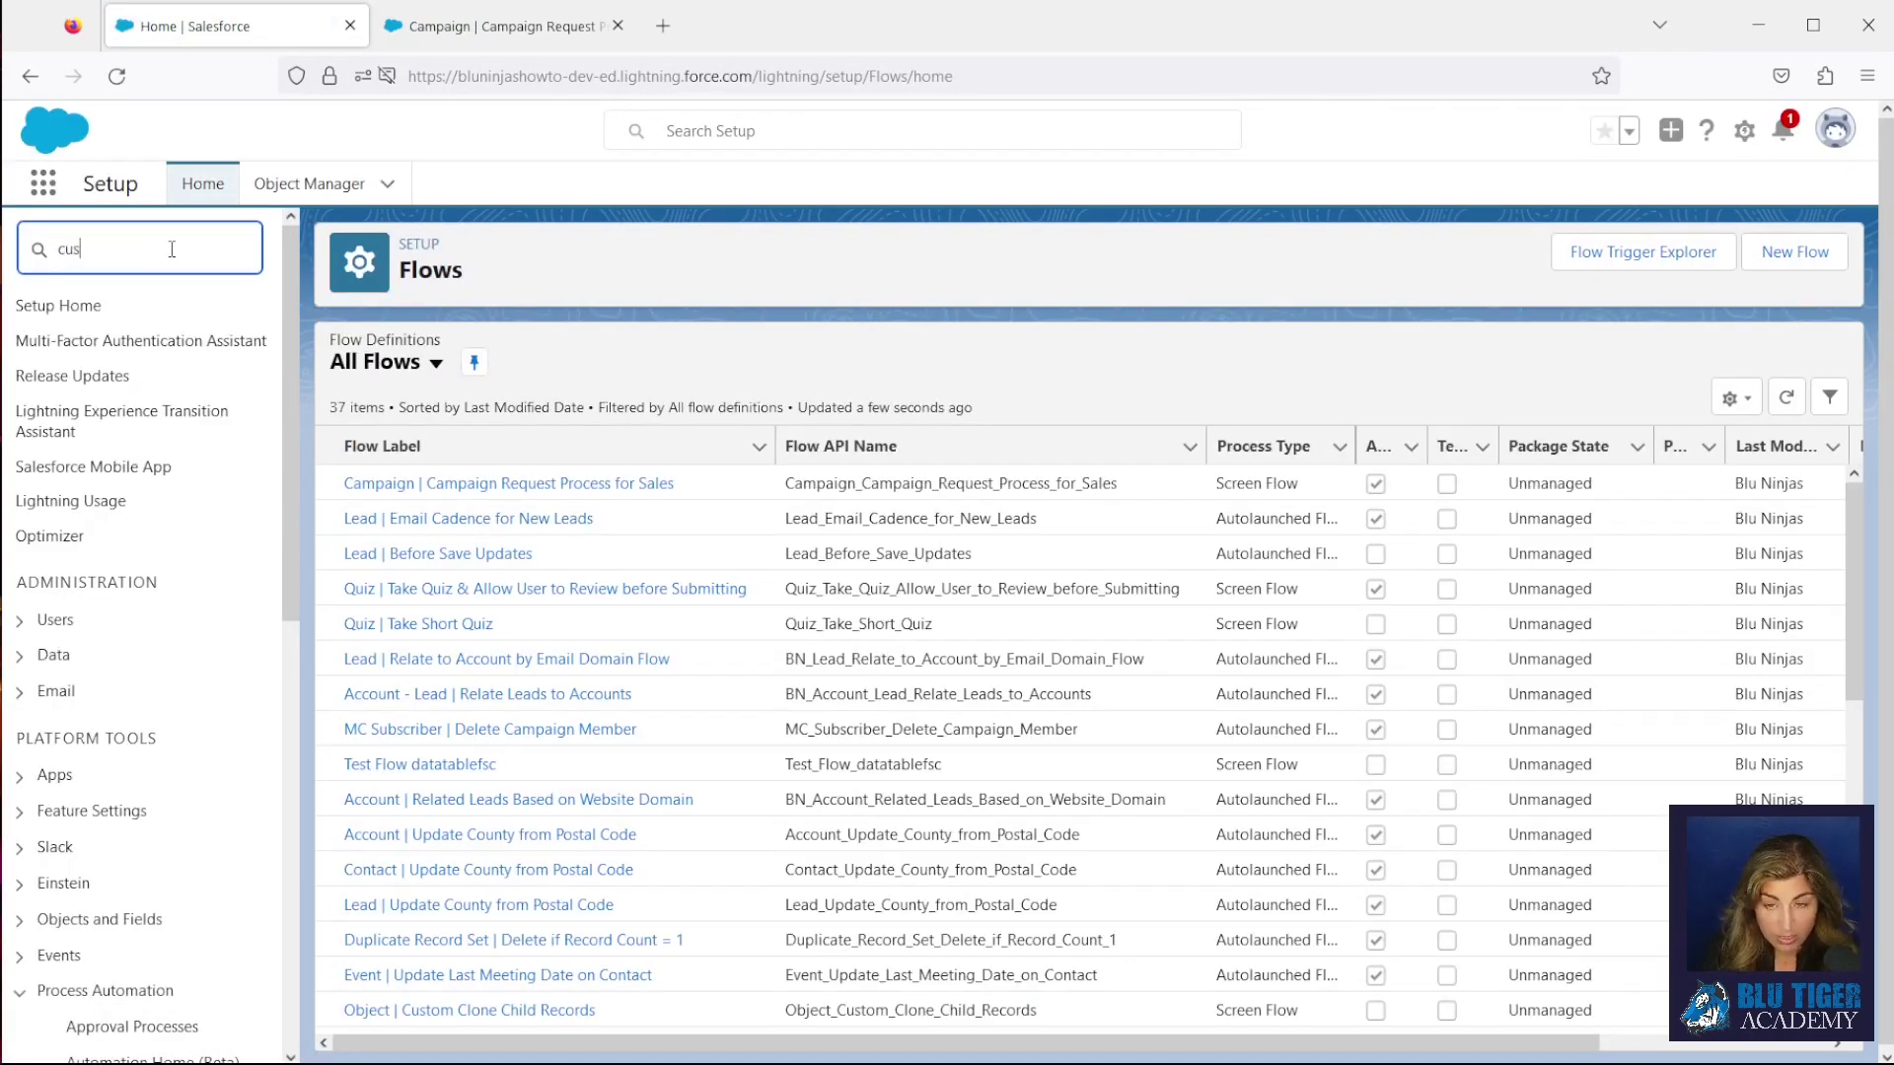
type("tom meta")
left_click(178, 353)
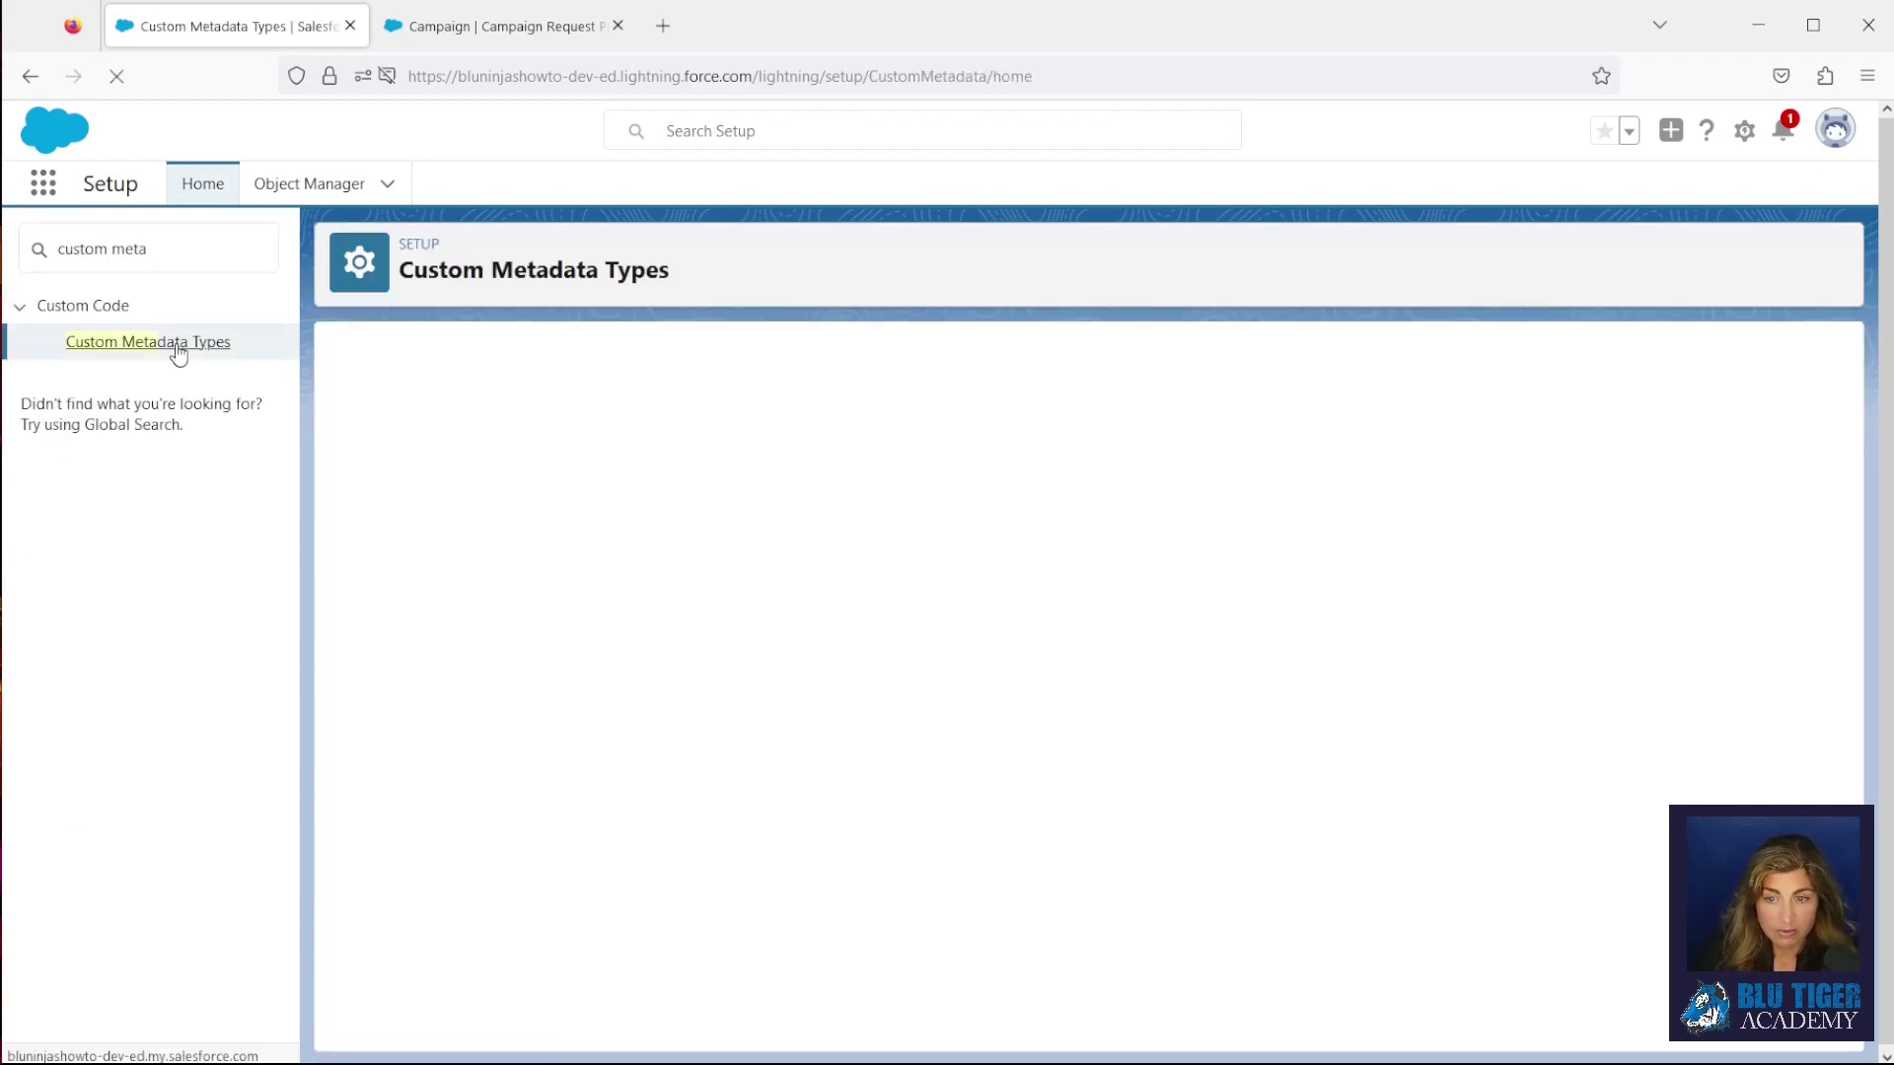
Start a new custom metadata type and set its label to Record Type Setting
left_click(871, 514)
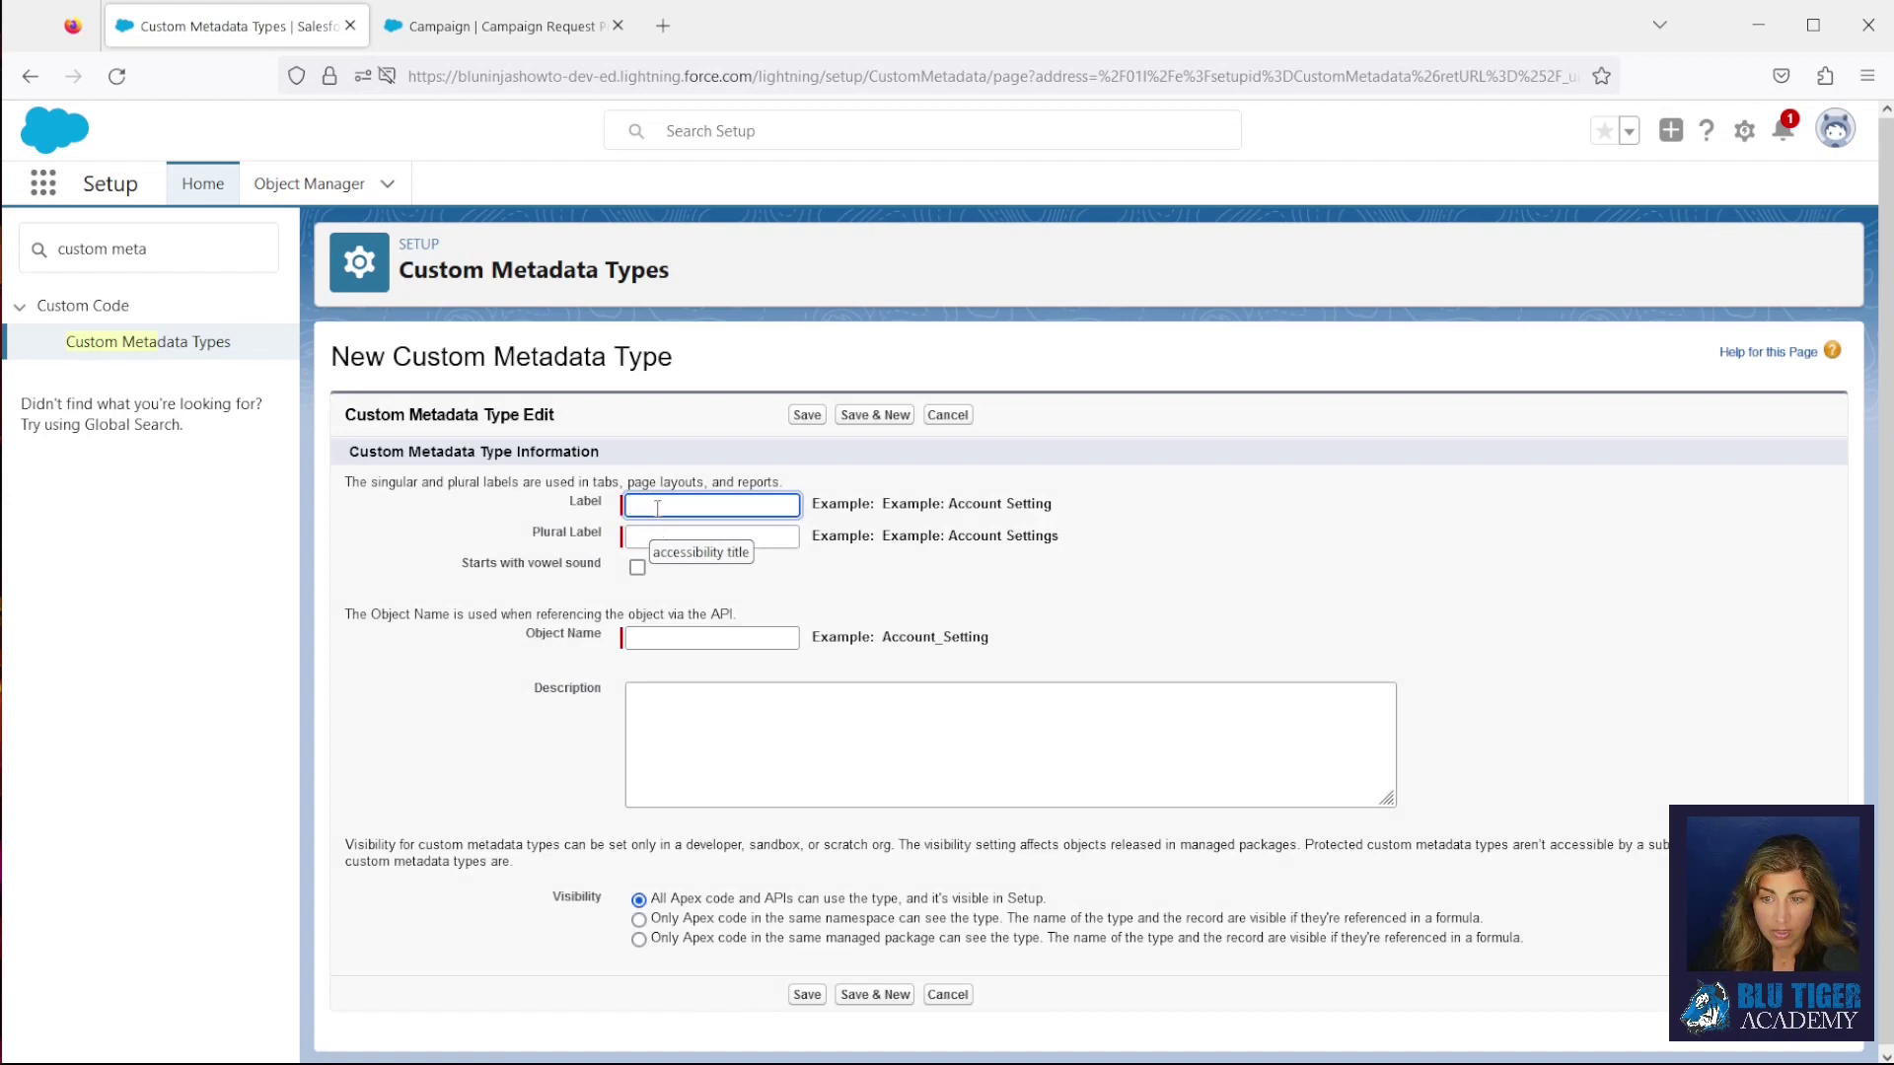
left_click(657, 507)
type("REcord")
key("BackSpace")
key("BackSpace")
key("BackSpace")
key("BackSpace")
key("BackSpace")
type("ecord Type")
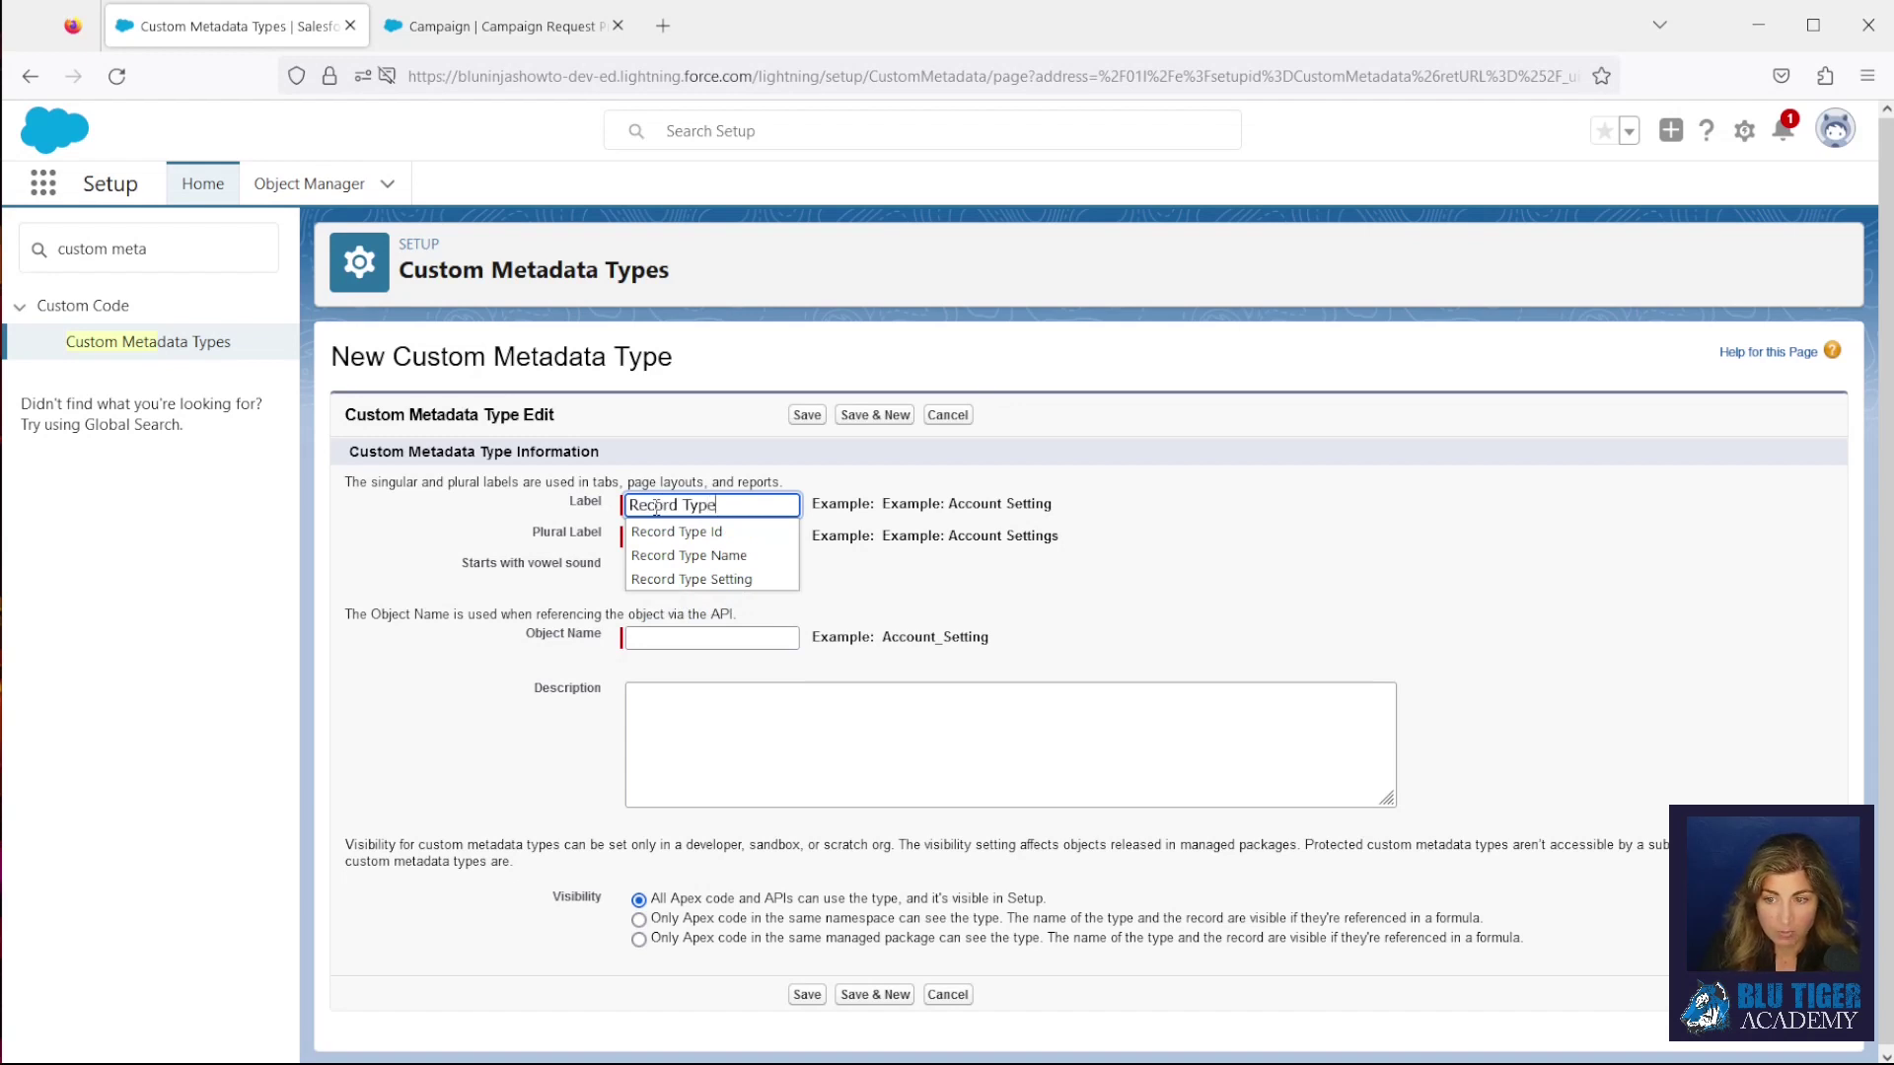
left_click(698, 579)
Set the metadata type's plural label to Record Type Settings and save it
left_click(727, 537)
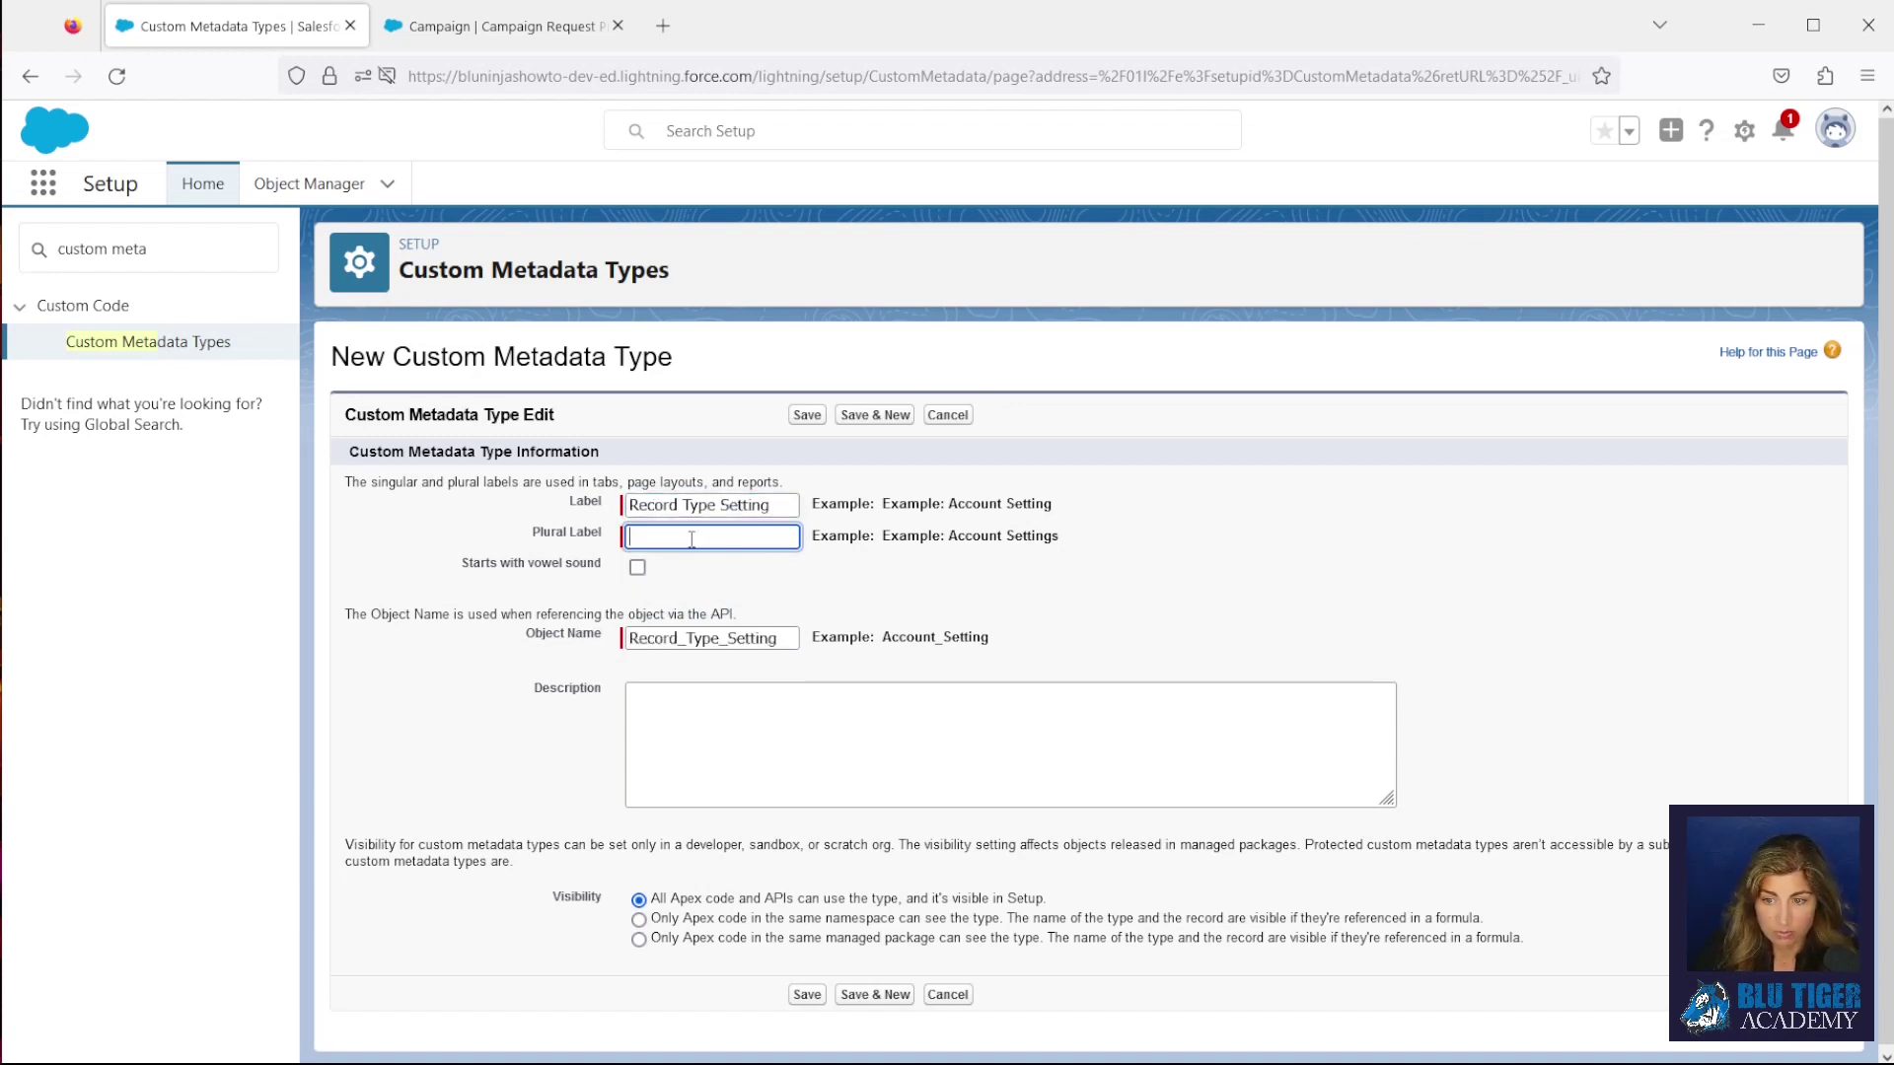
type("Record")
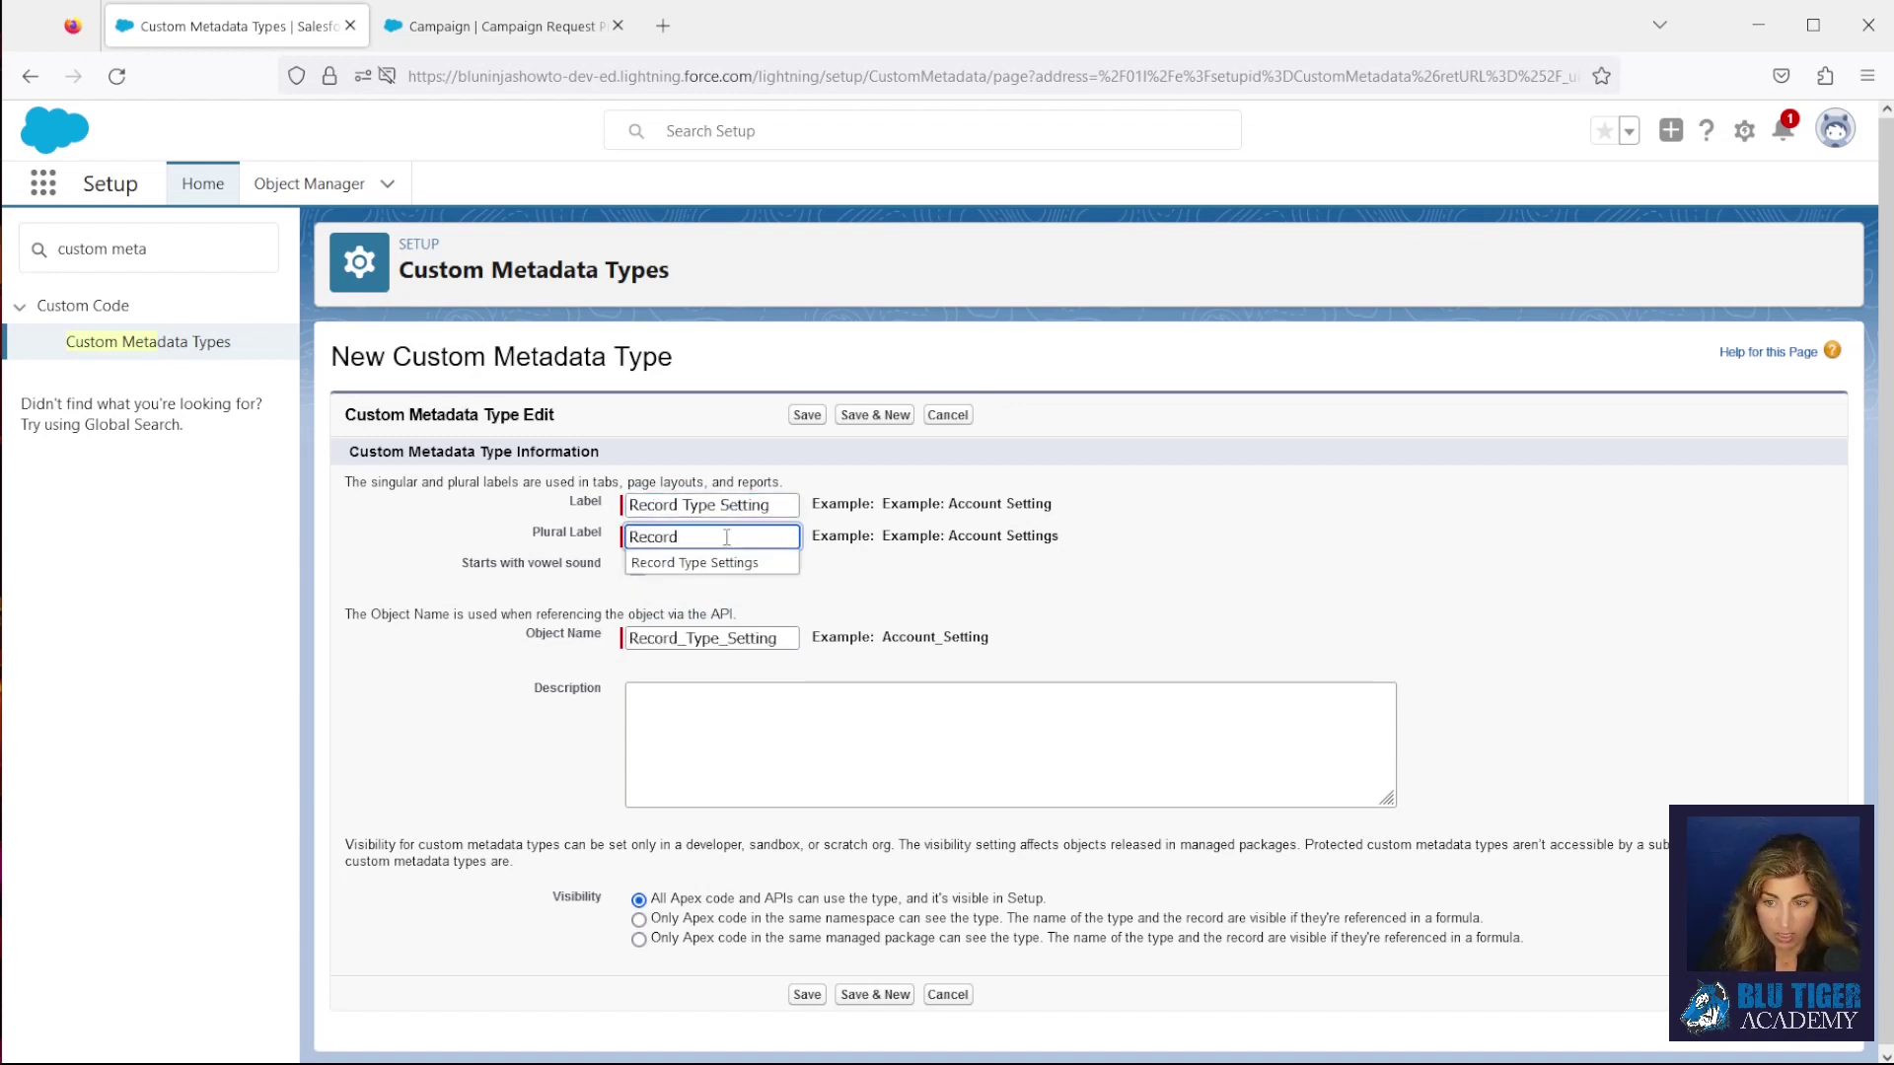
type(" Type Settings")
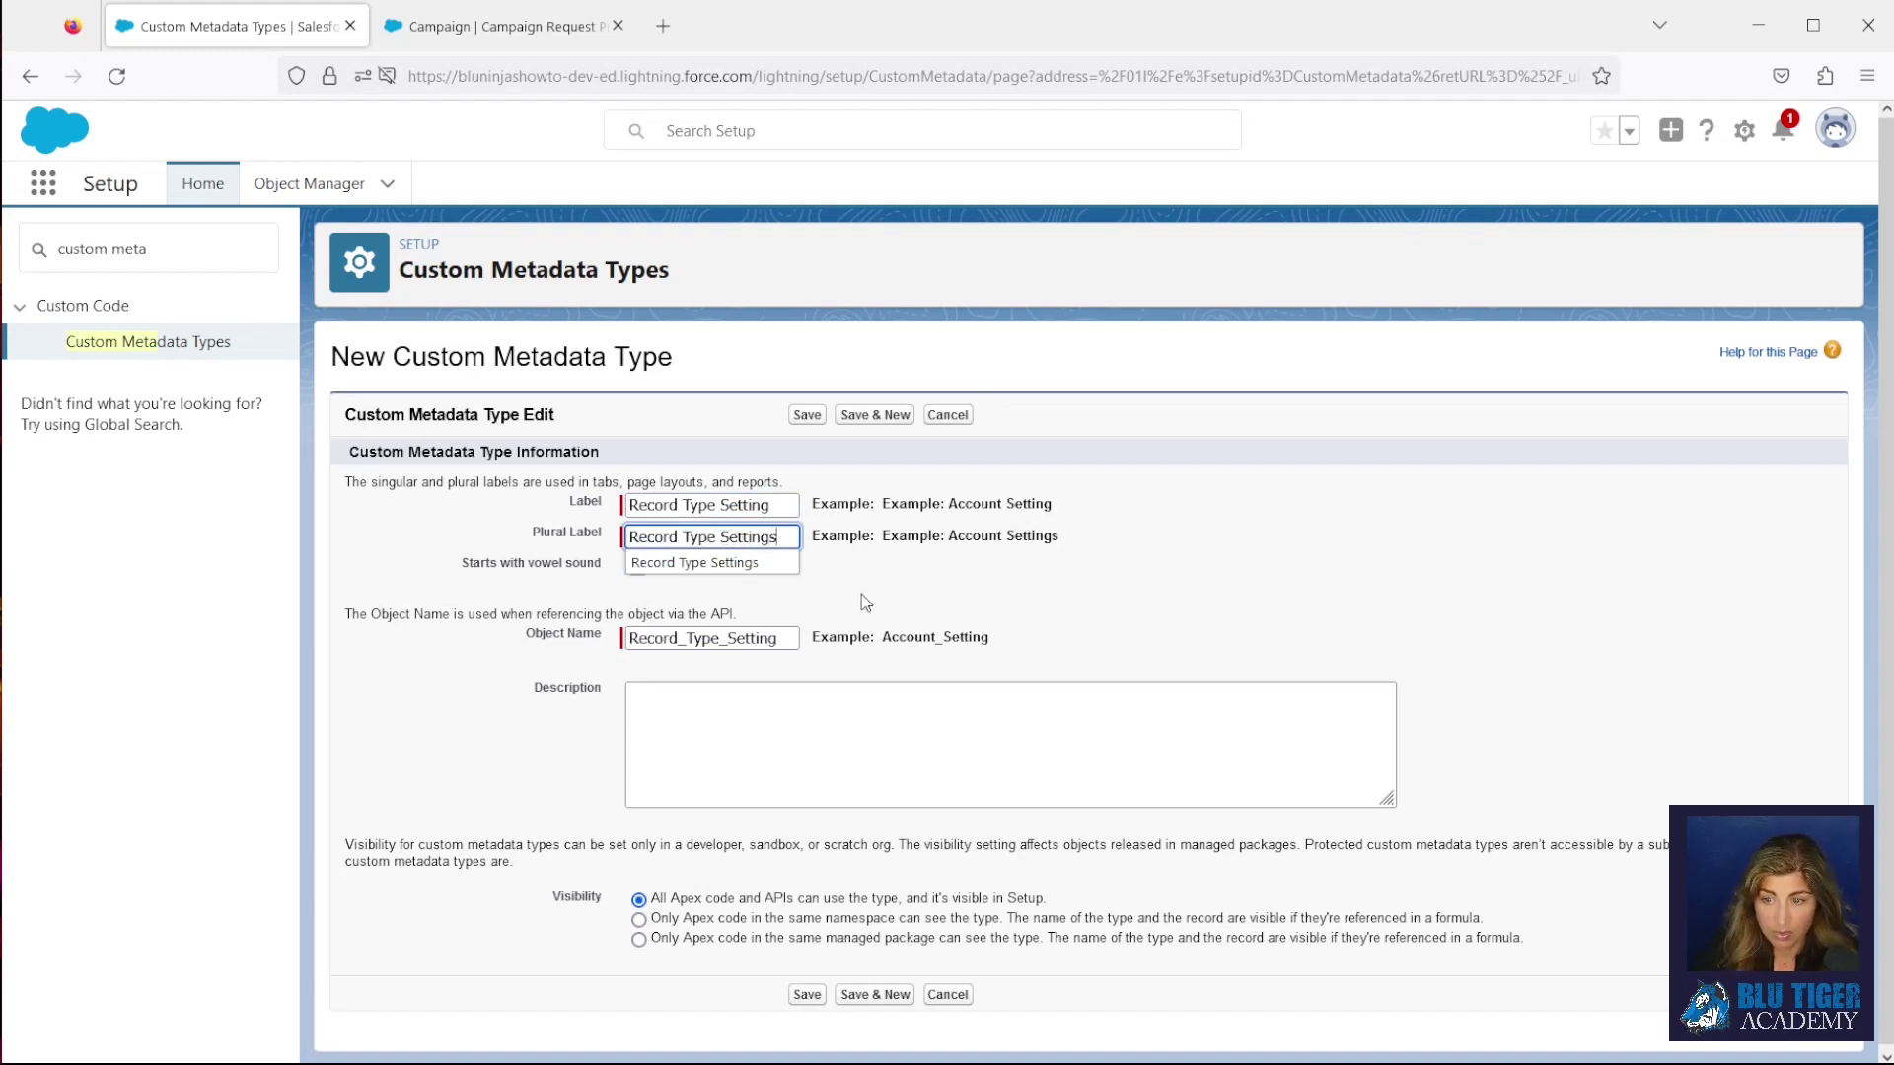
left_click(804, 415)
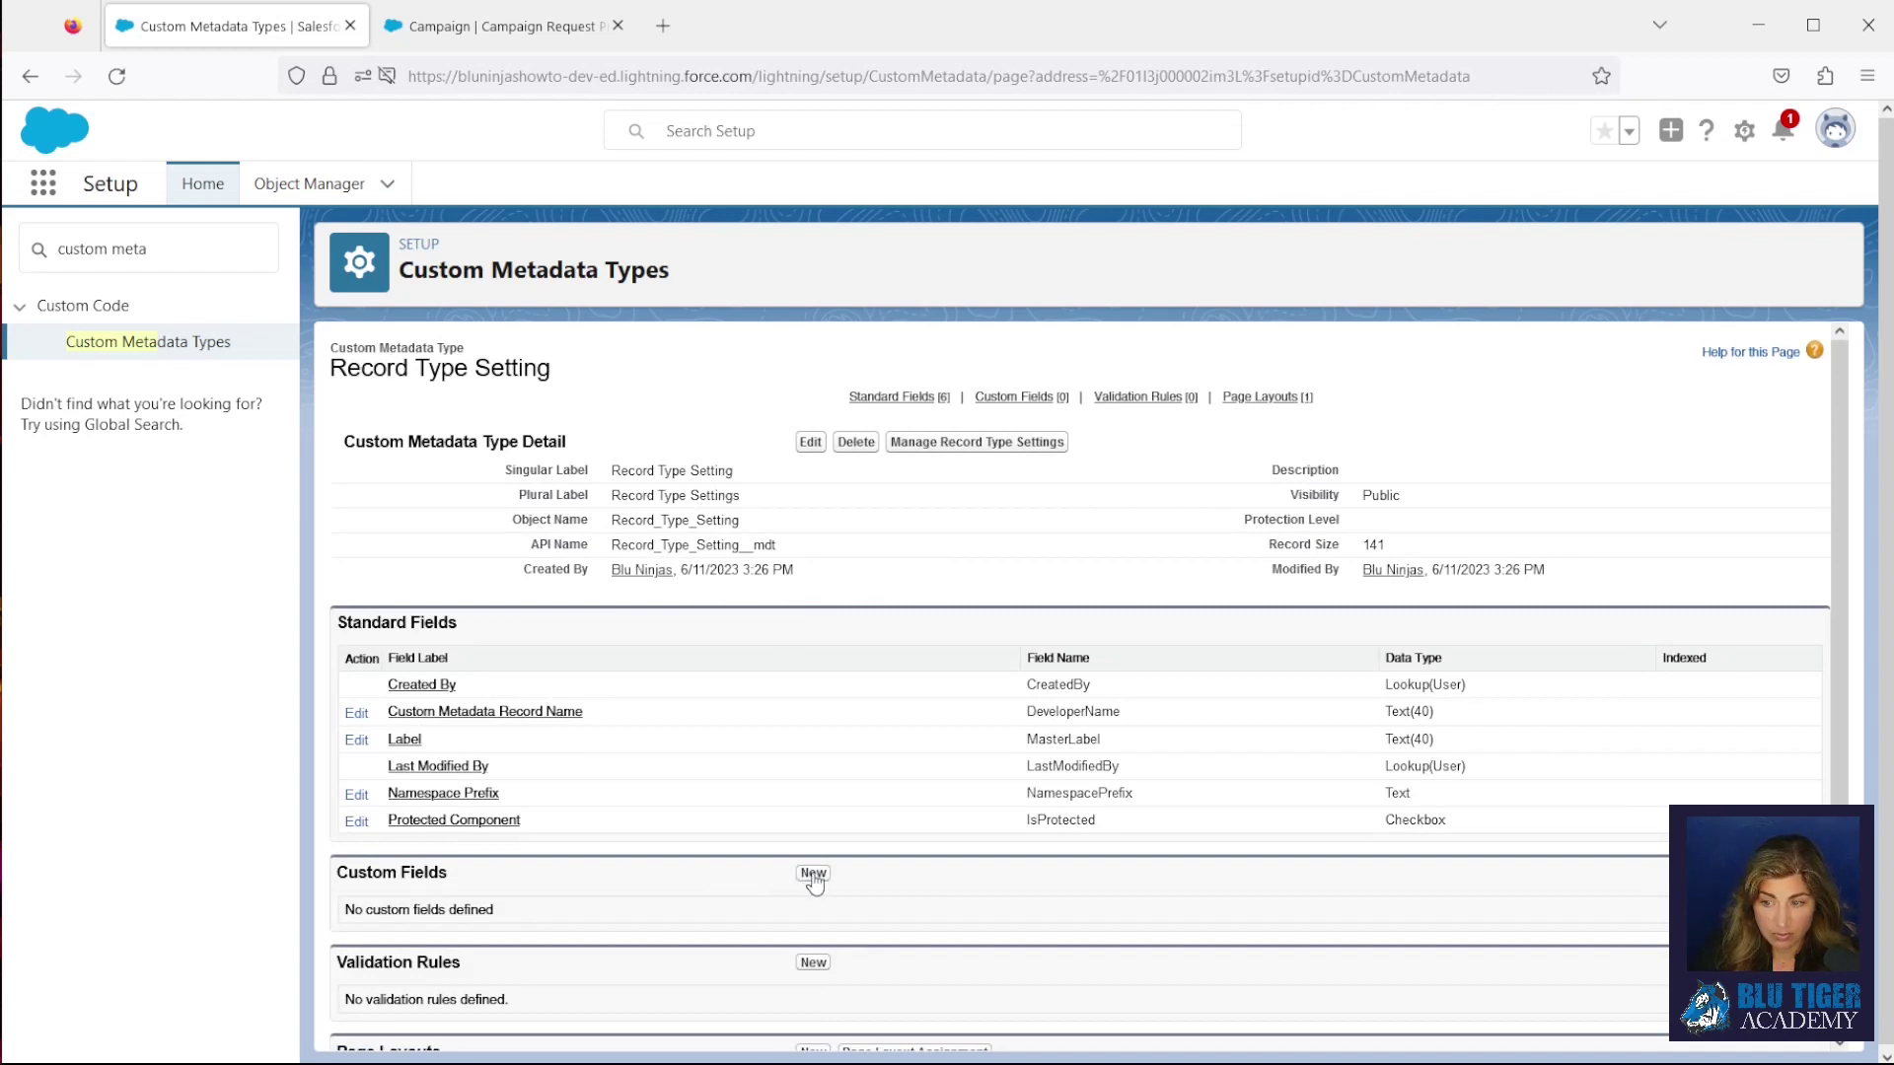
Add a Text custom field labelled Record Type Id with length 18 to the Record Type Setting type, saving it to continue with another field
left_click(813, 876)
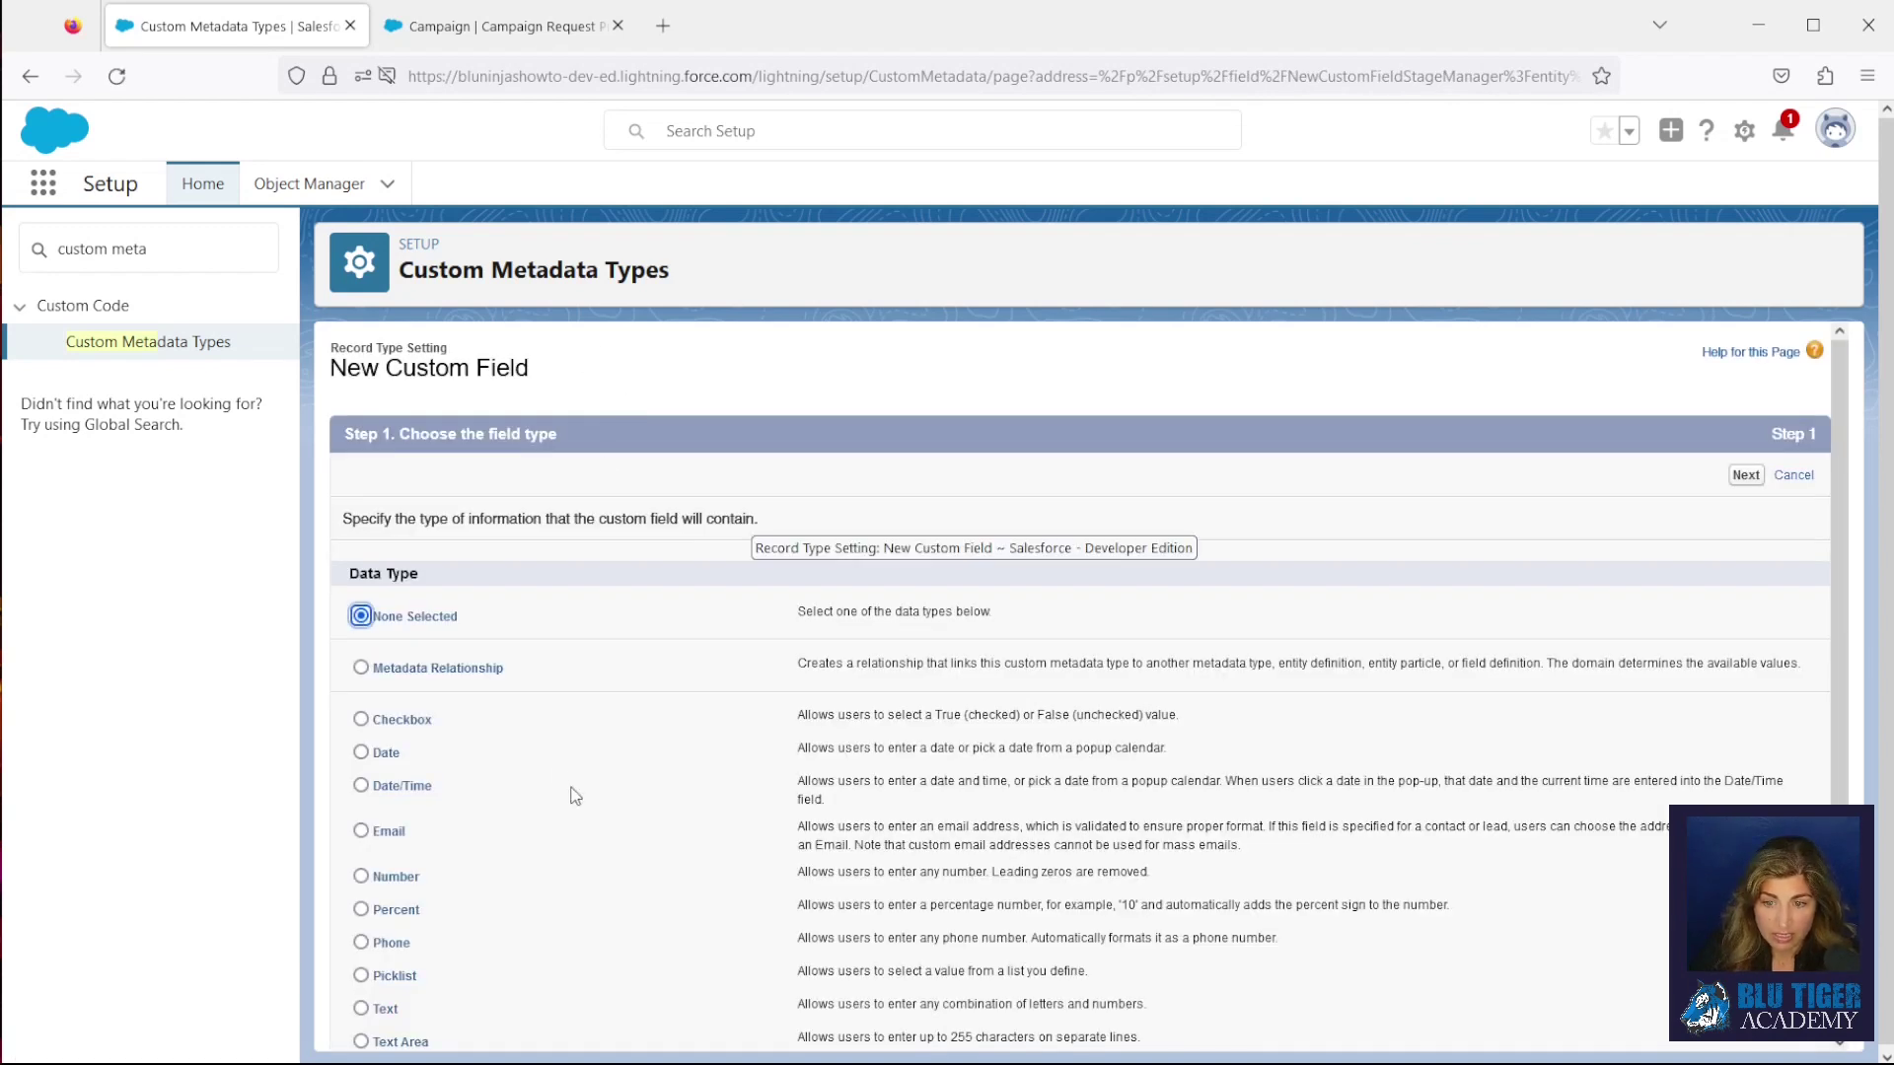
scroll(575, 794, "down", 3)
left_click(361, 864)
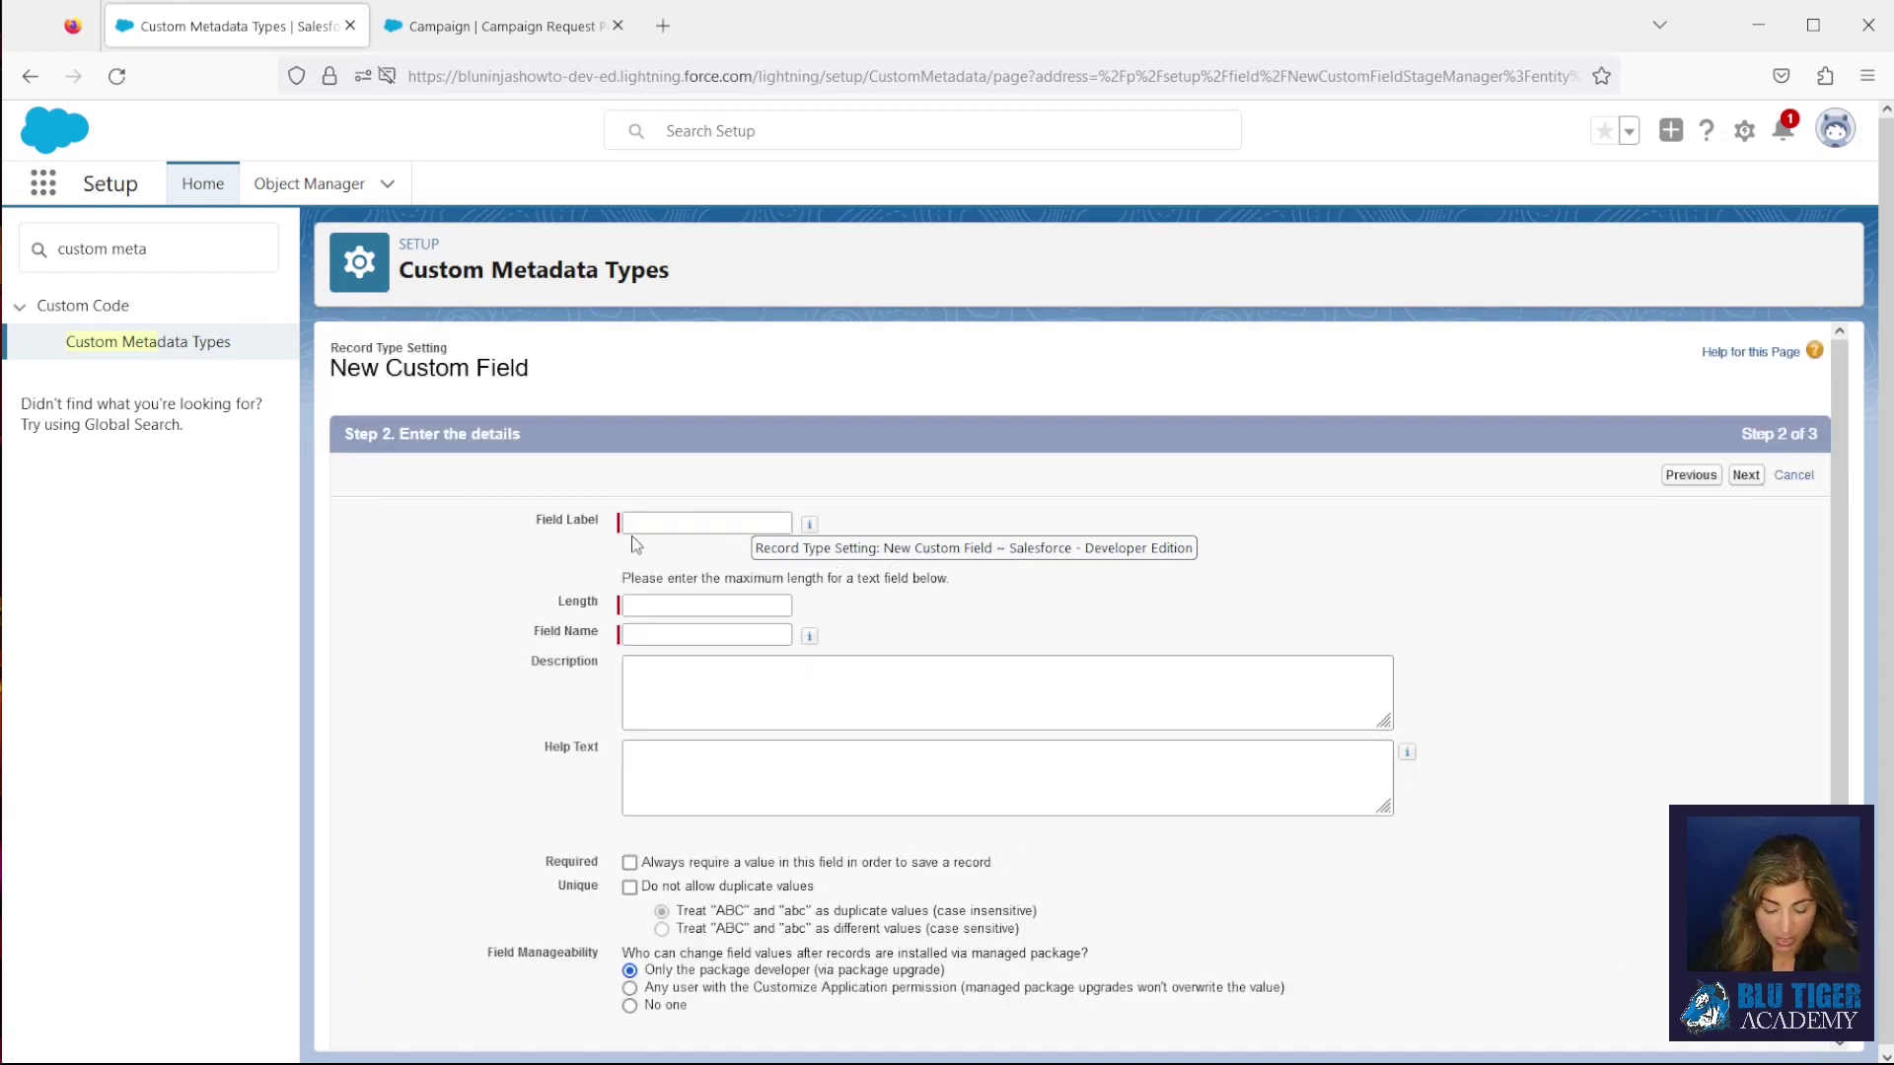
left_click(637, 529)
type("Record Type Id")
key("Tab")
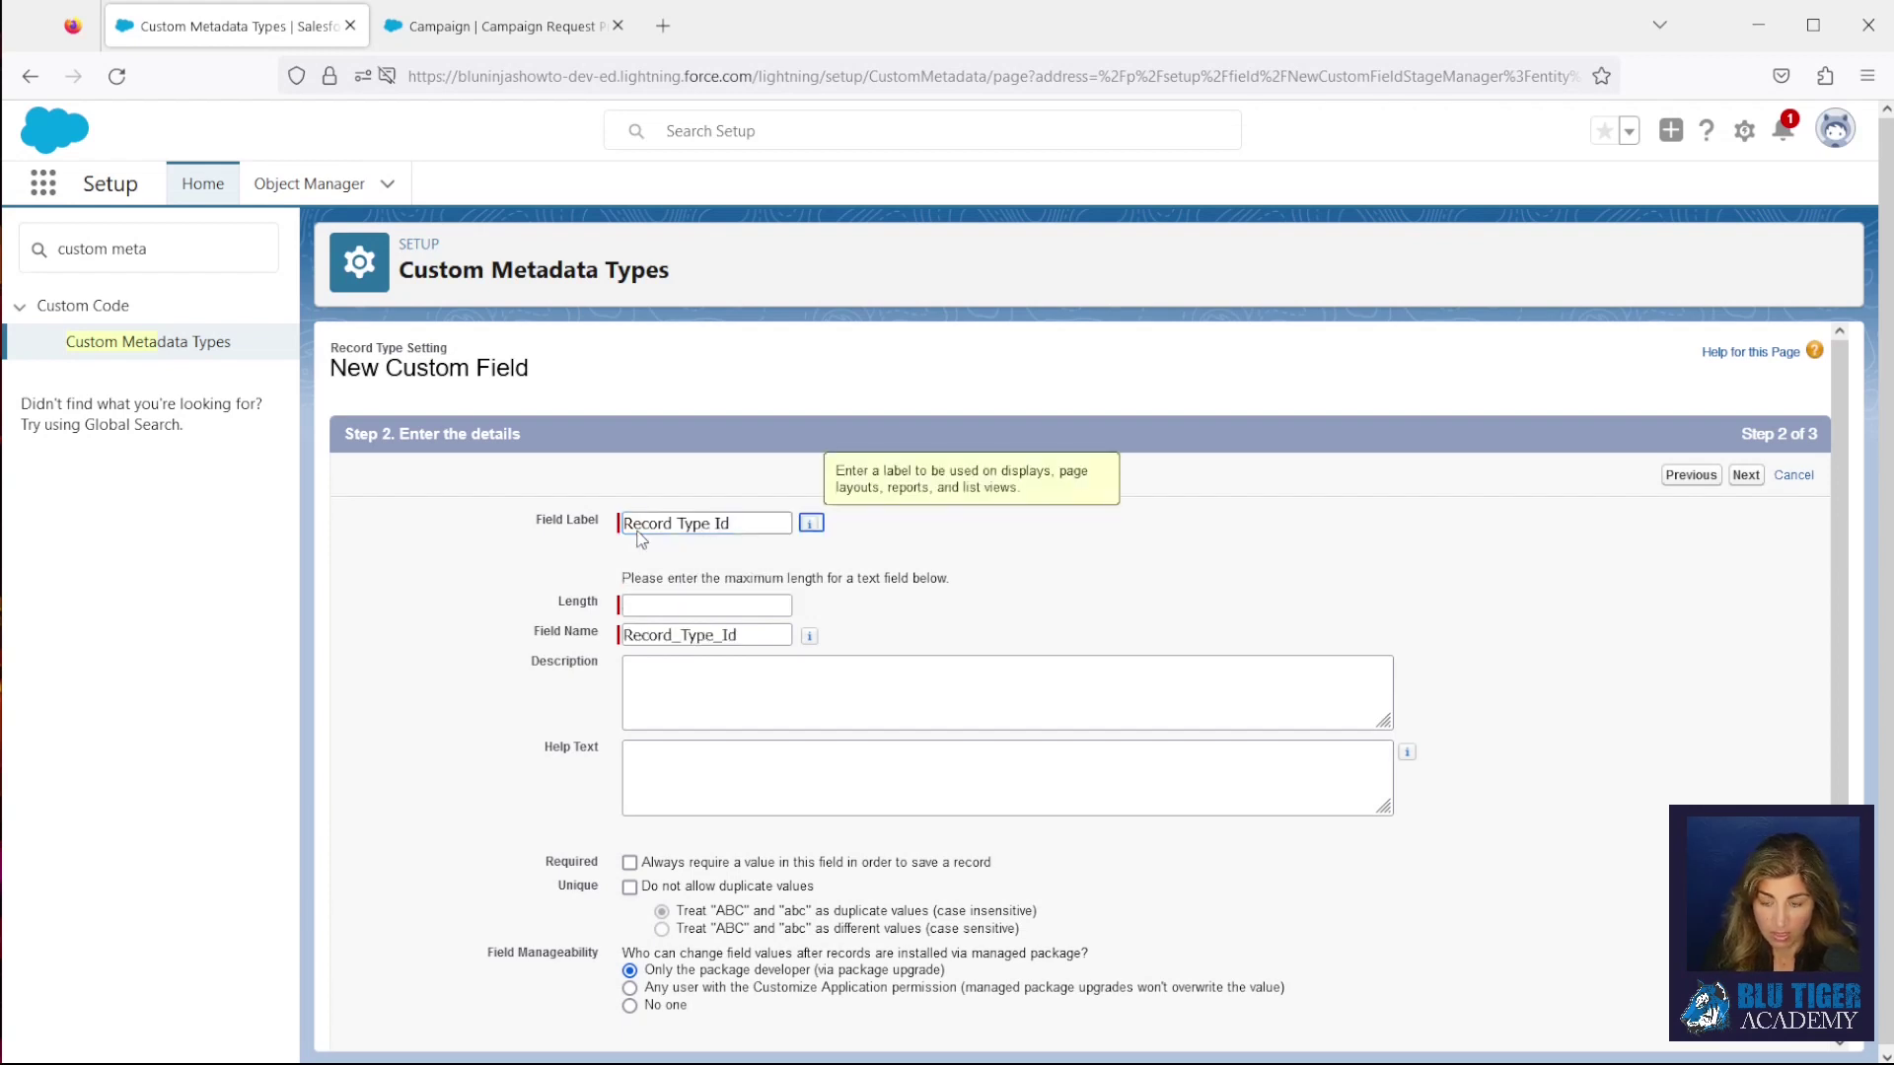
left_click(666, 605)
type("18")
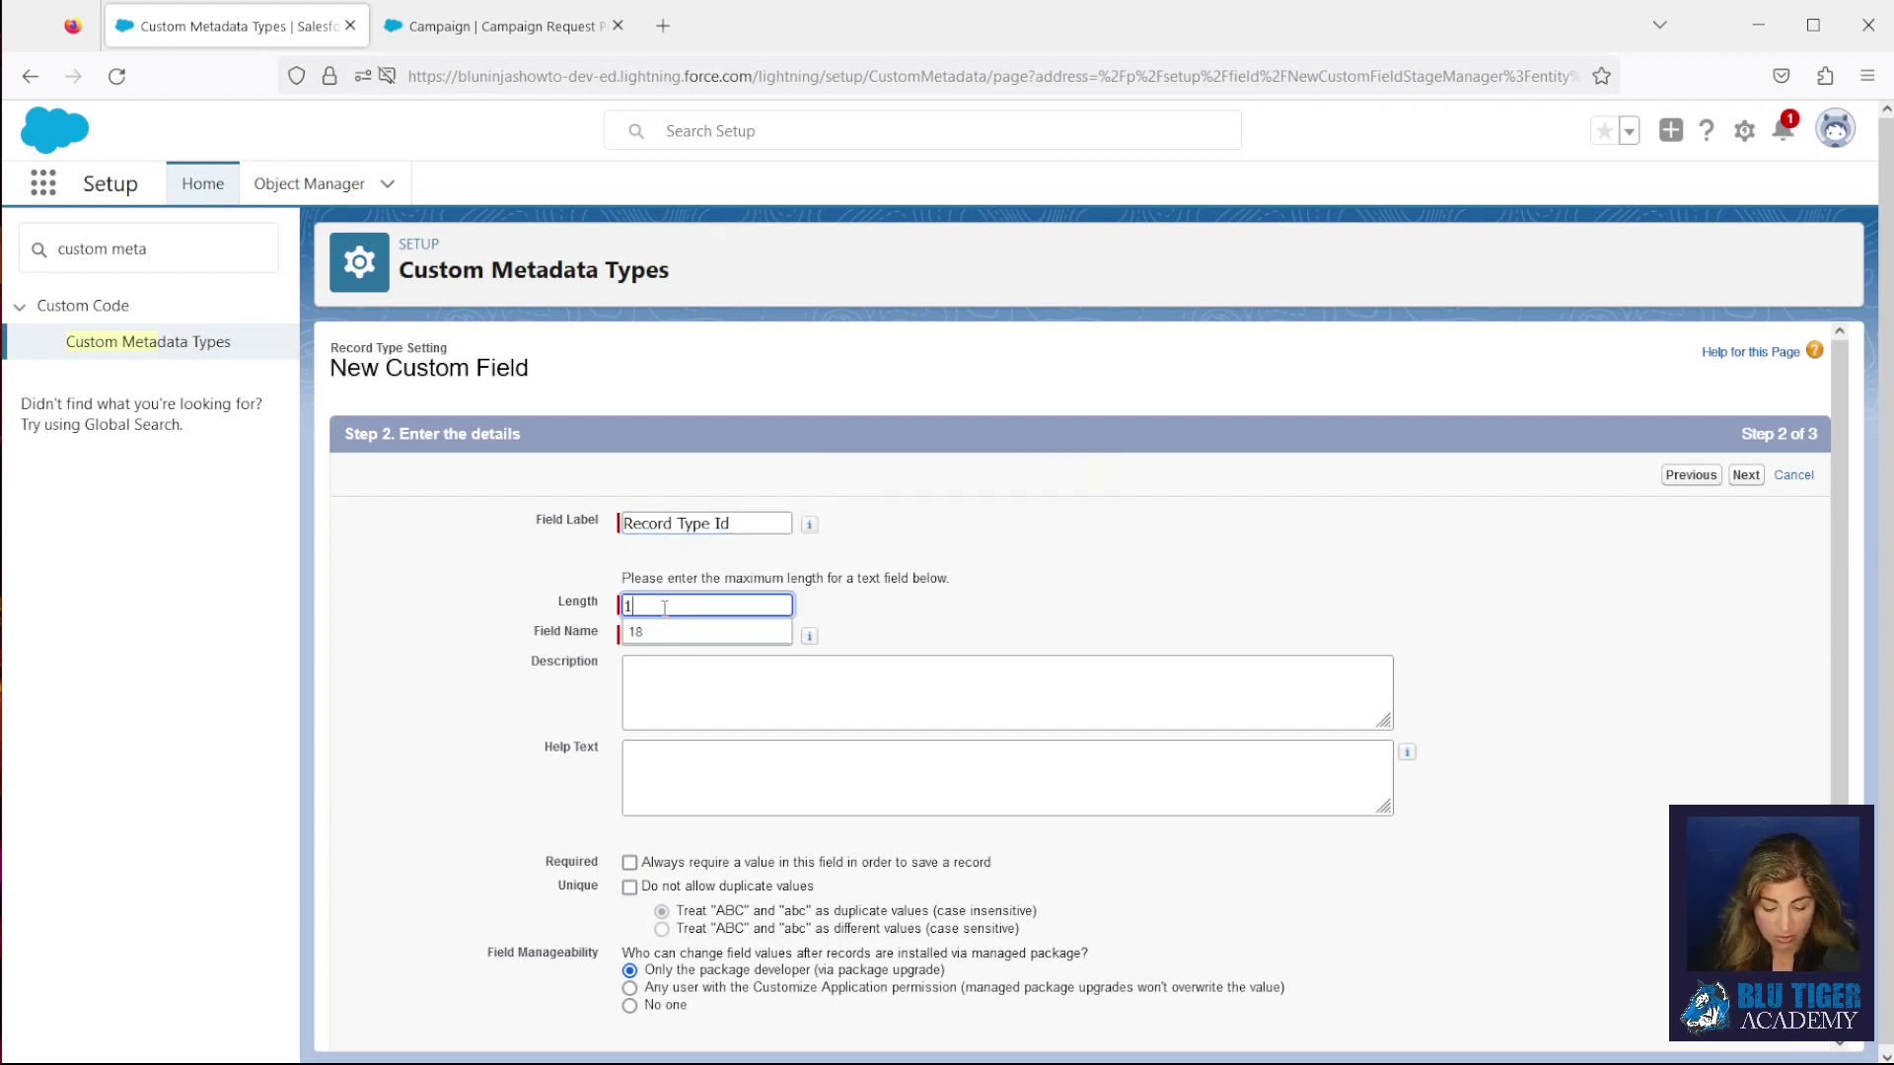
left_click(1746, 476)
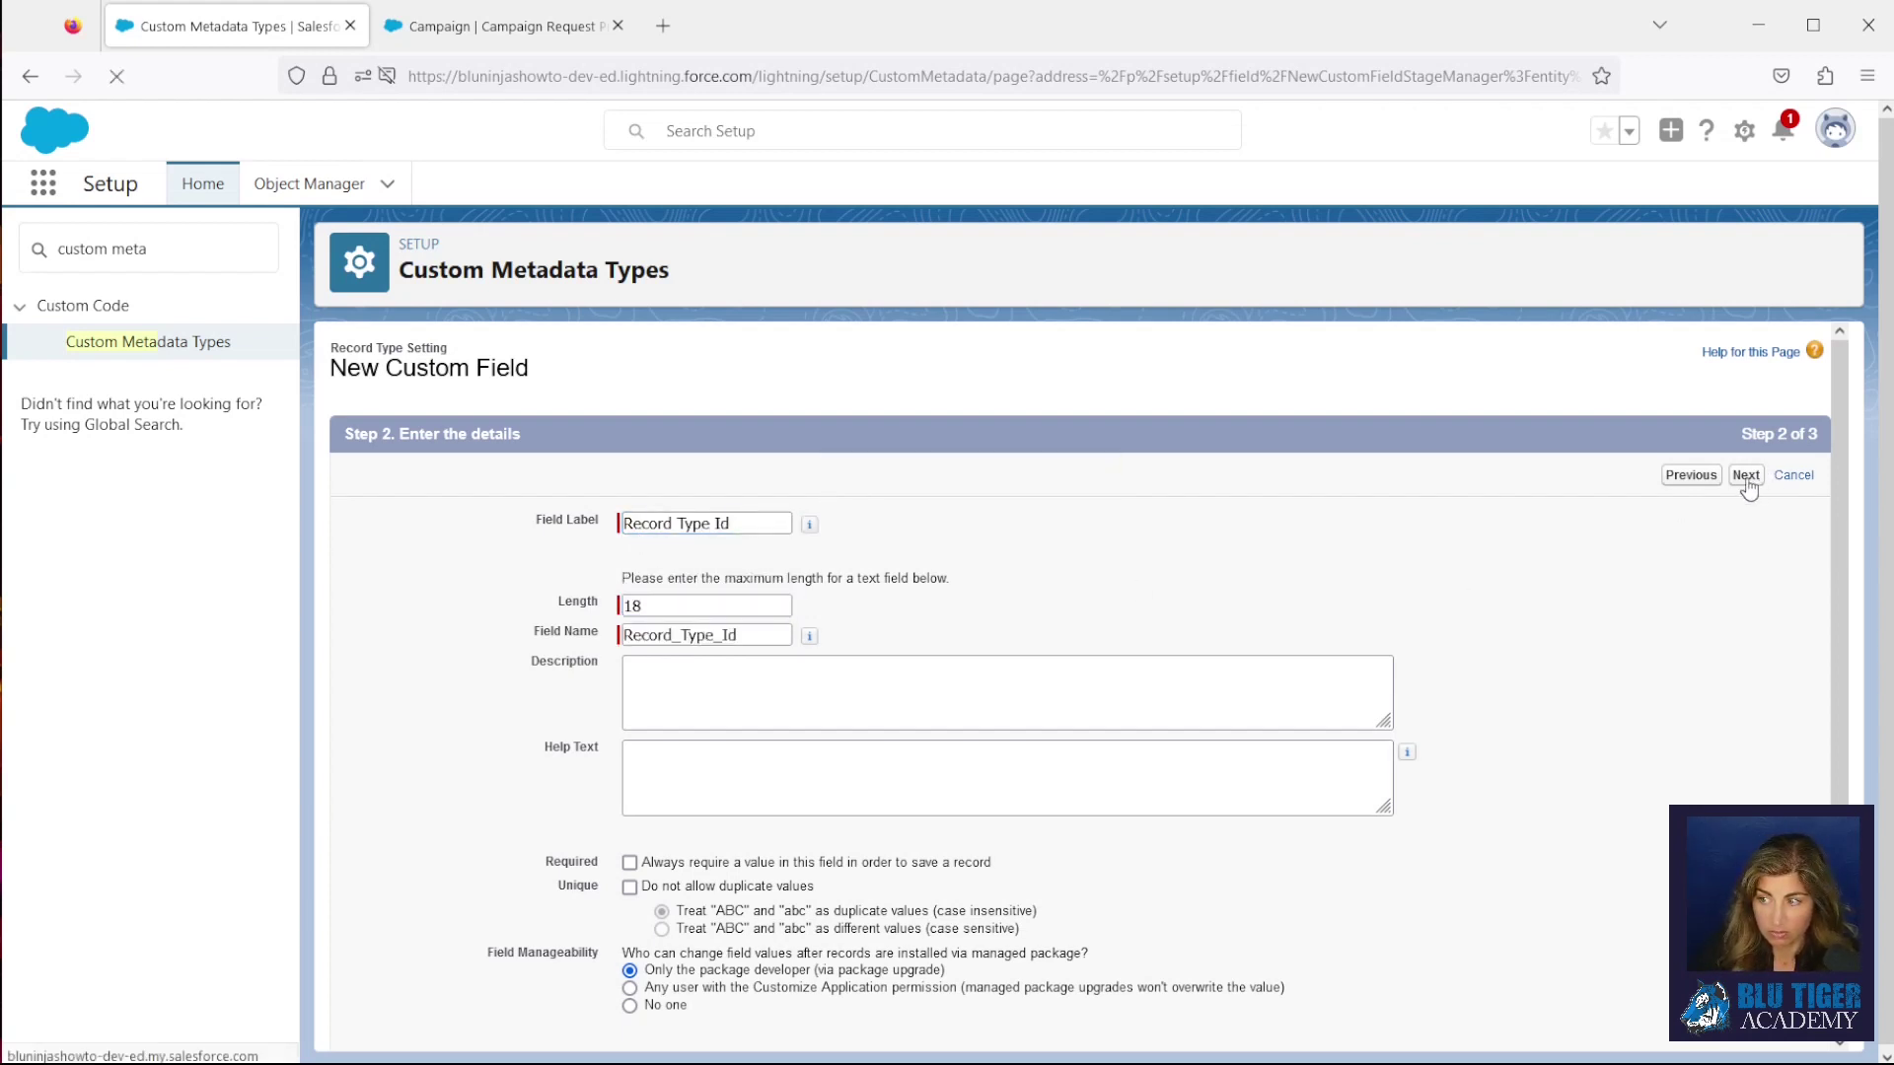
left_click(1703, 483)
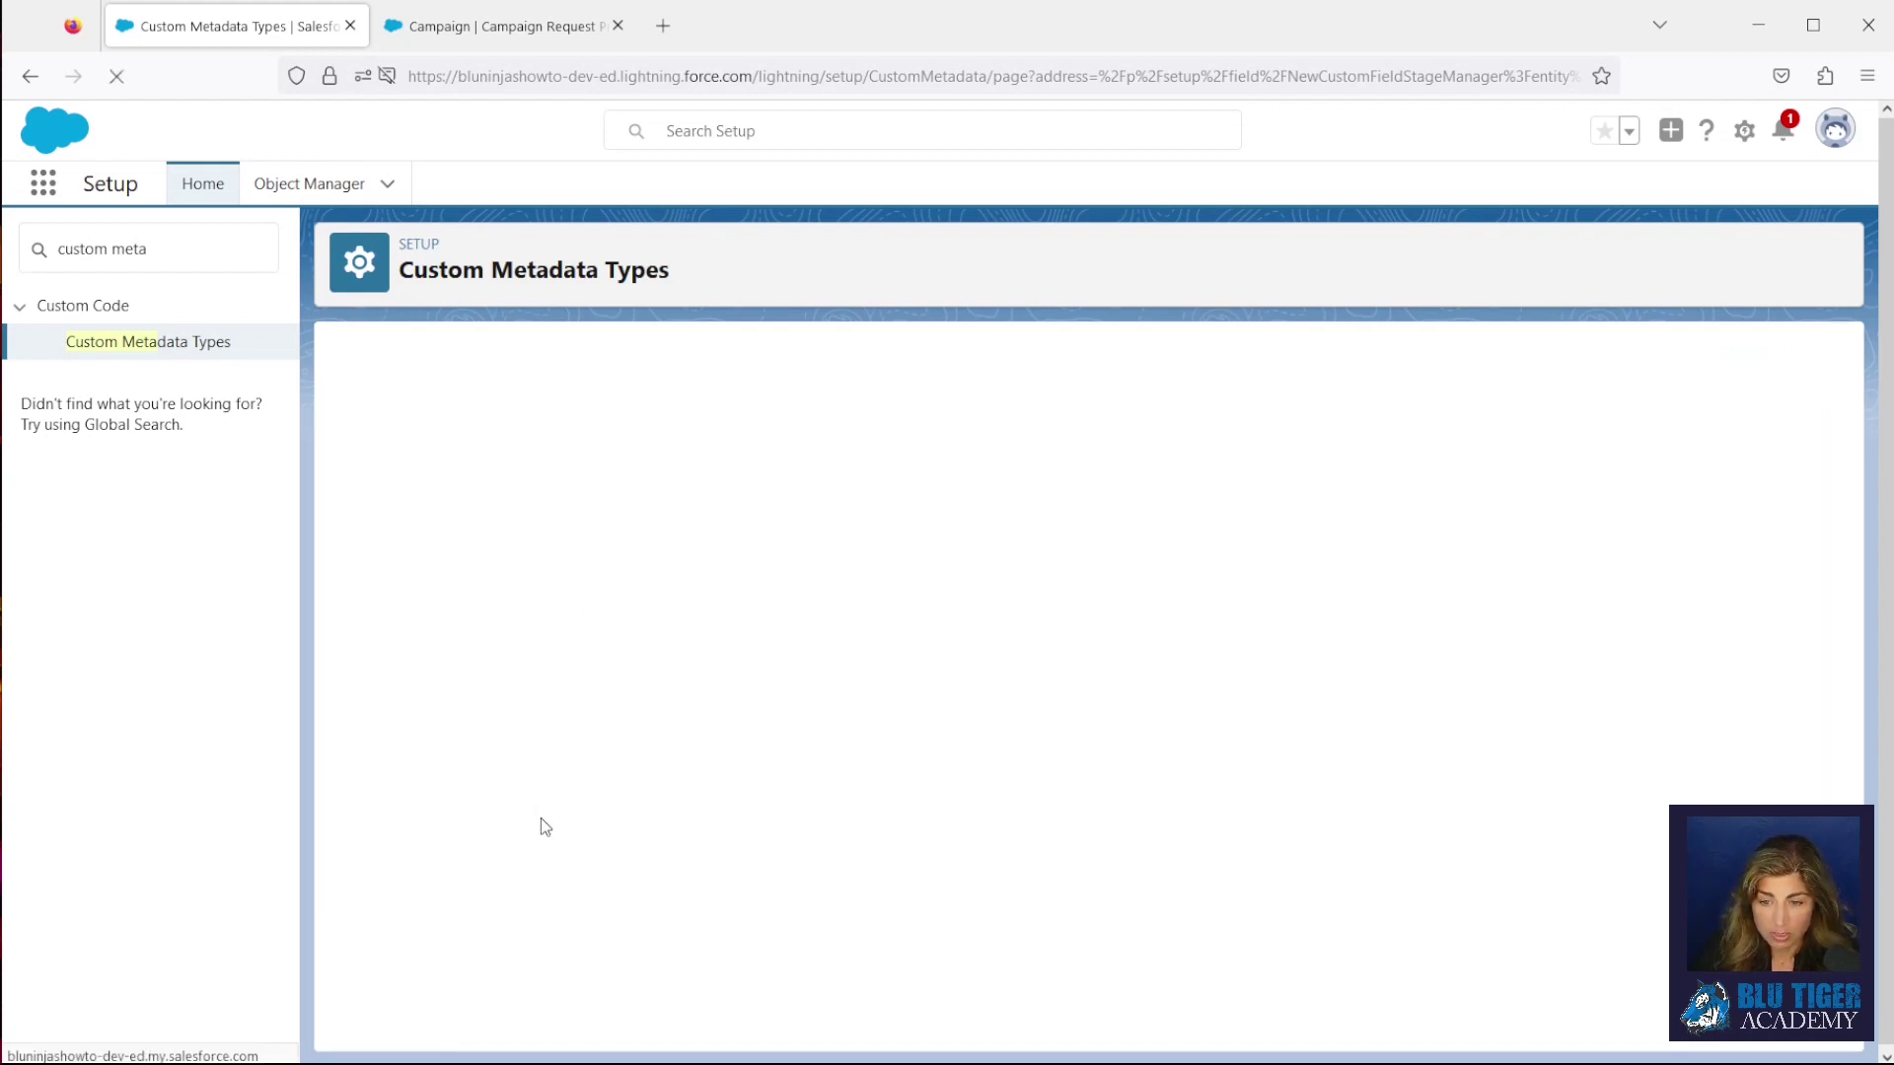
Add a Text custom field labelled Record Type Name with length 255, saving it to continue with another field
left_click(361, 1008)
left_click(1746, 475)
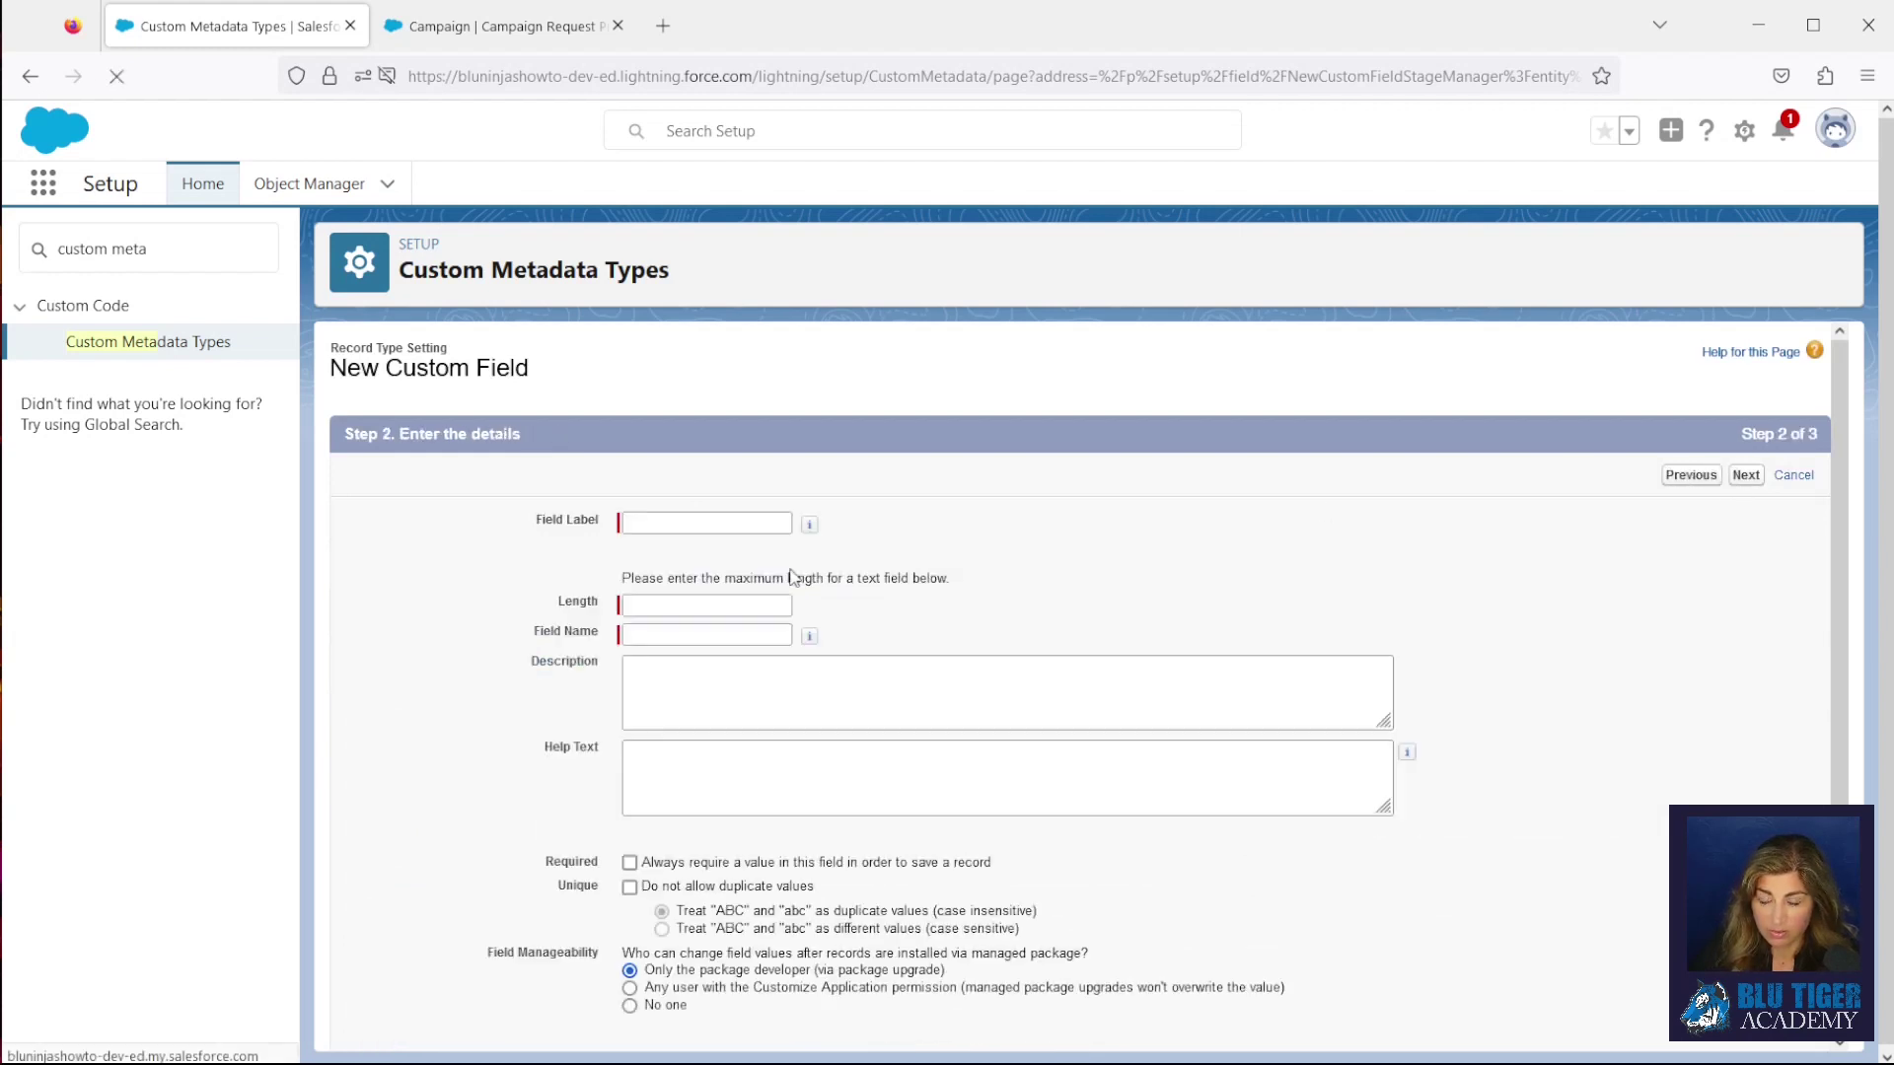
left_click(708, 522)
type("Record Type Name")
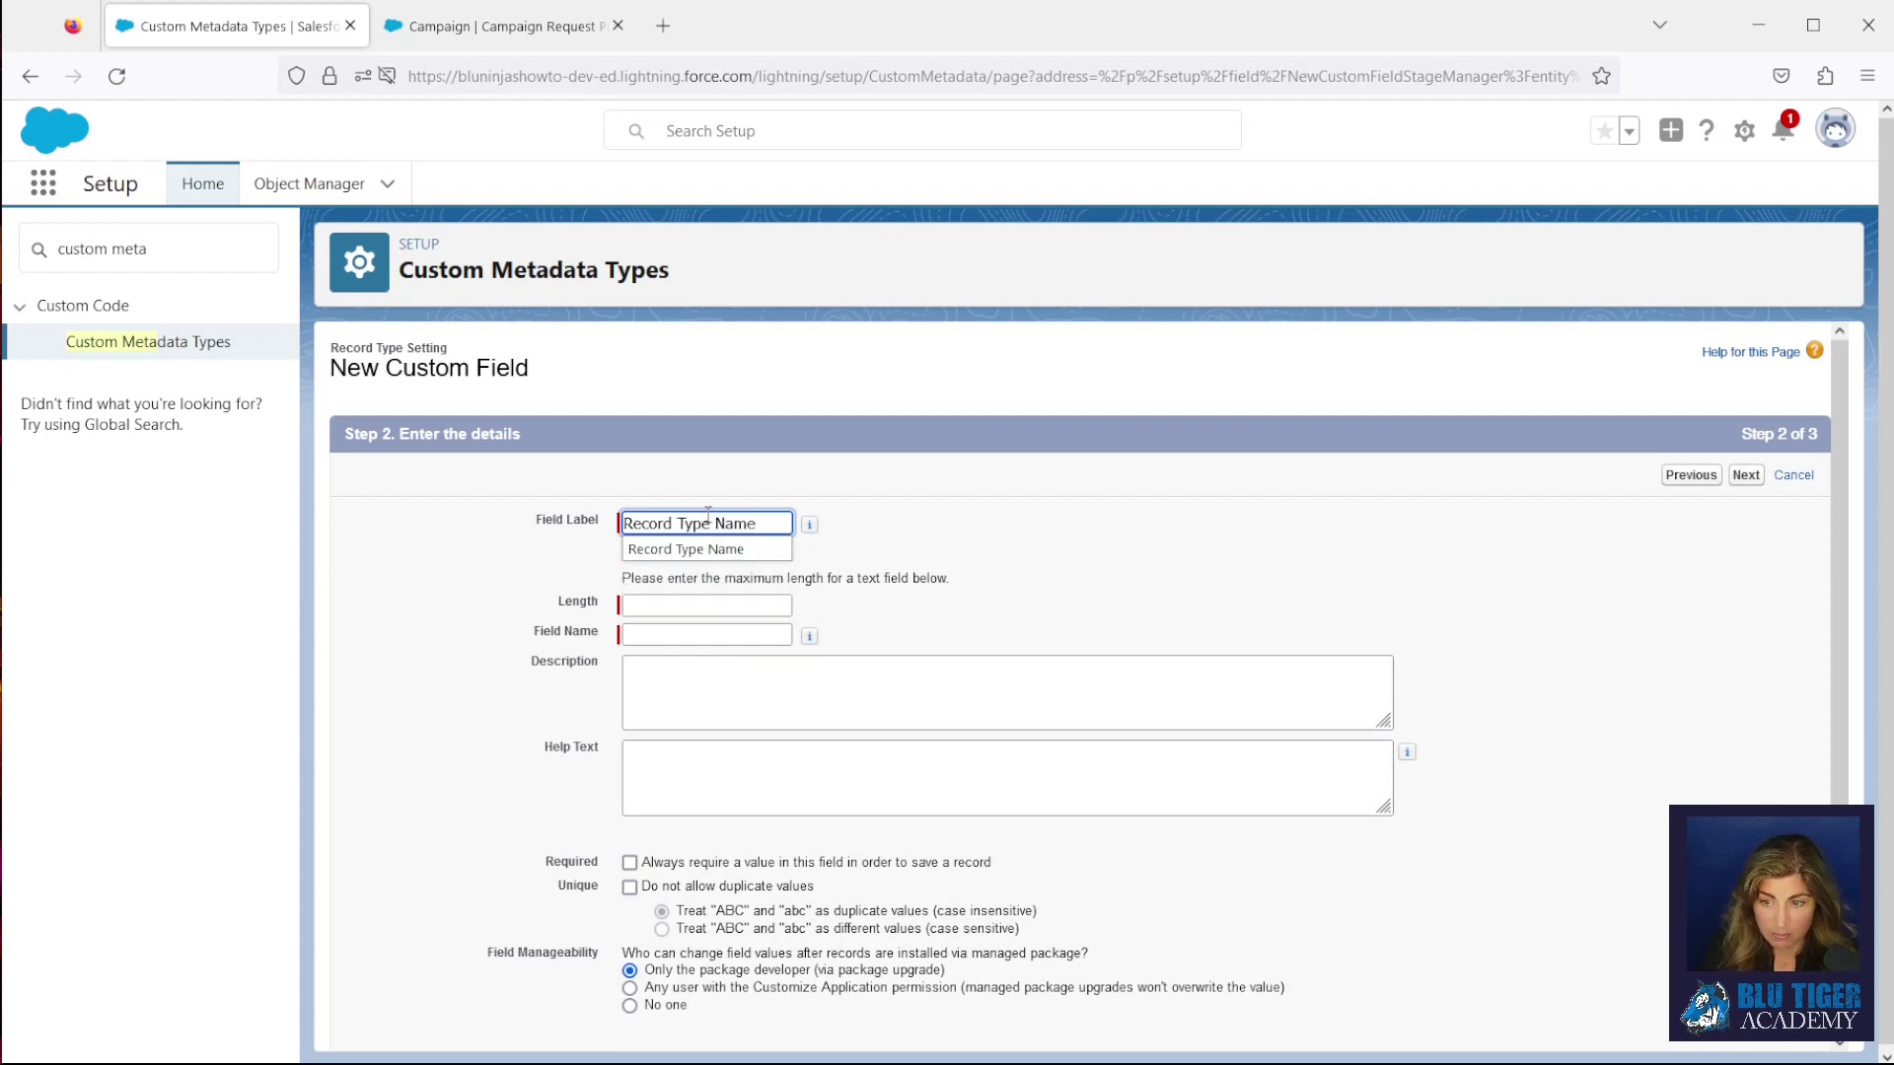
key("Tab")
key("Tab")
type("255")
left_click(1135, 547)
left_click(1745, 476)
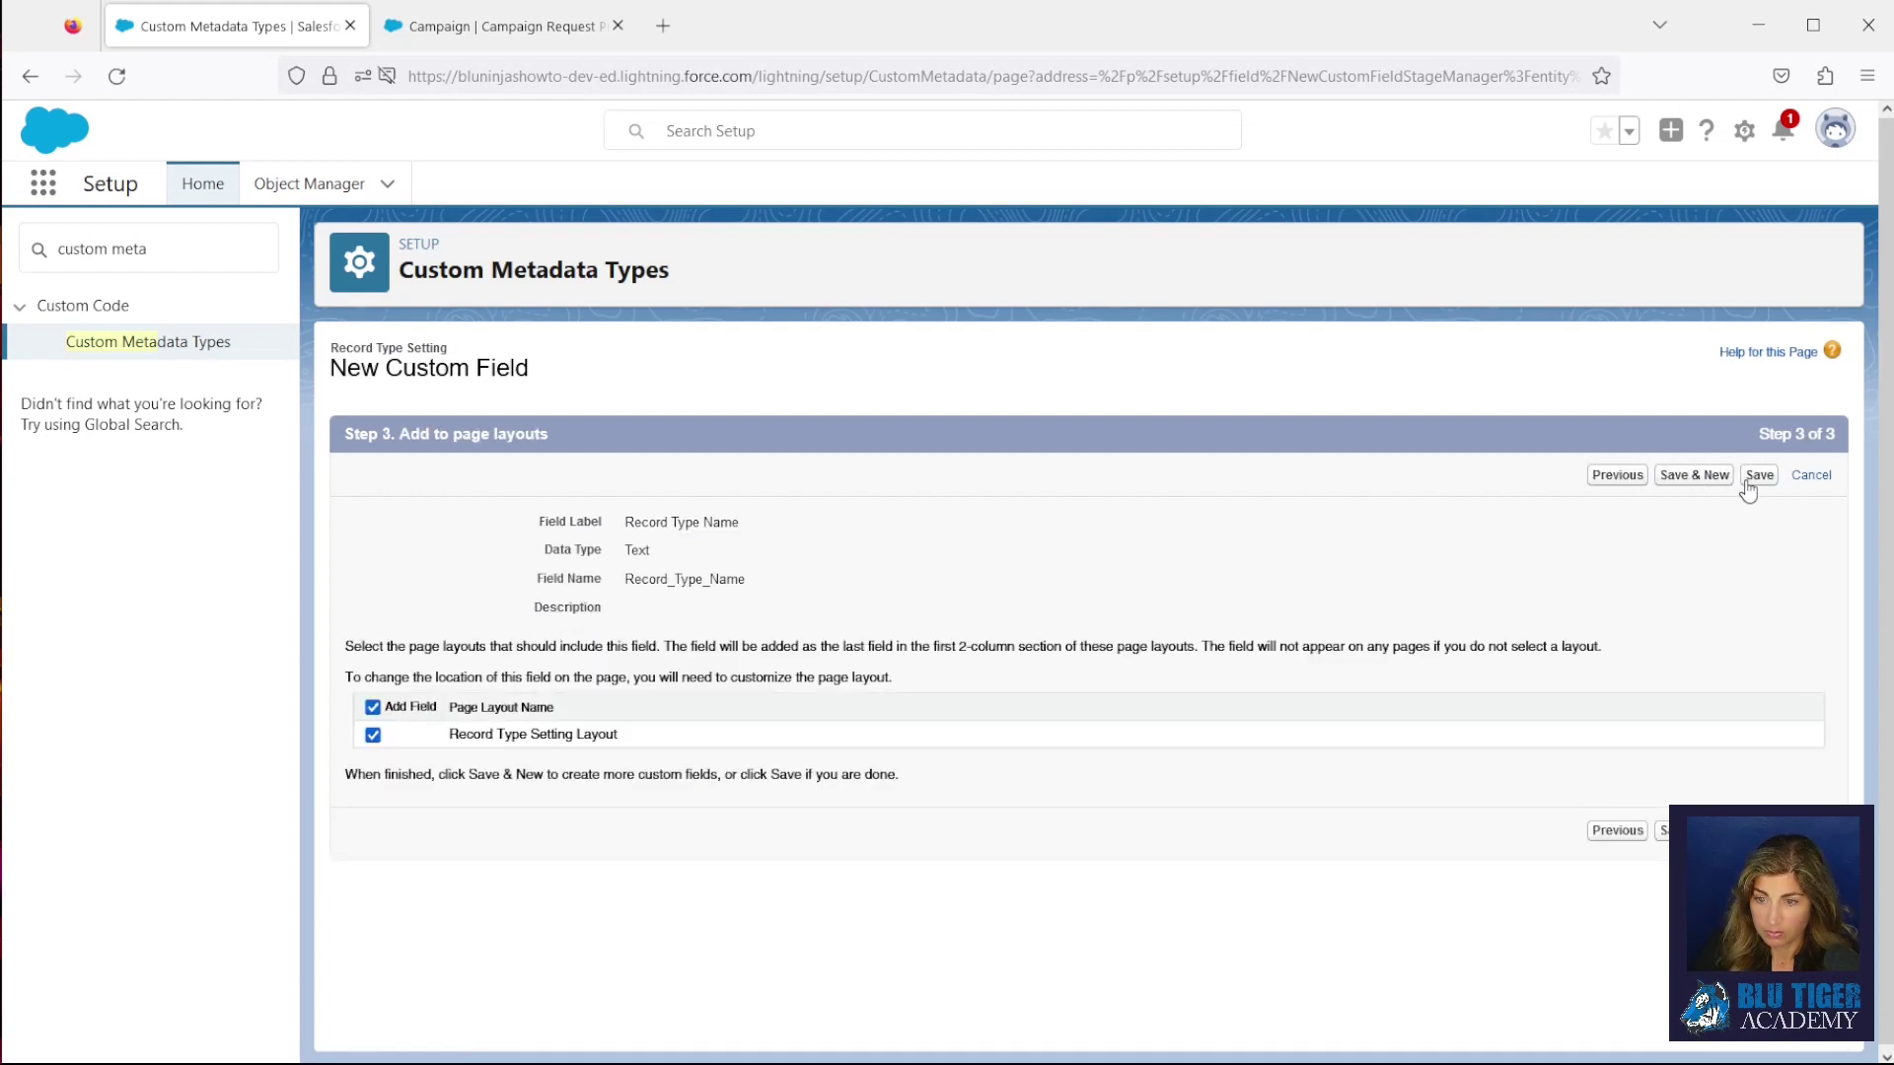
left_click(1694, 476)
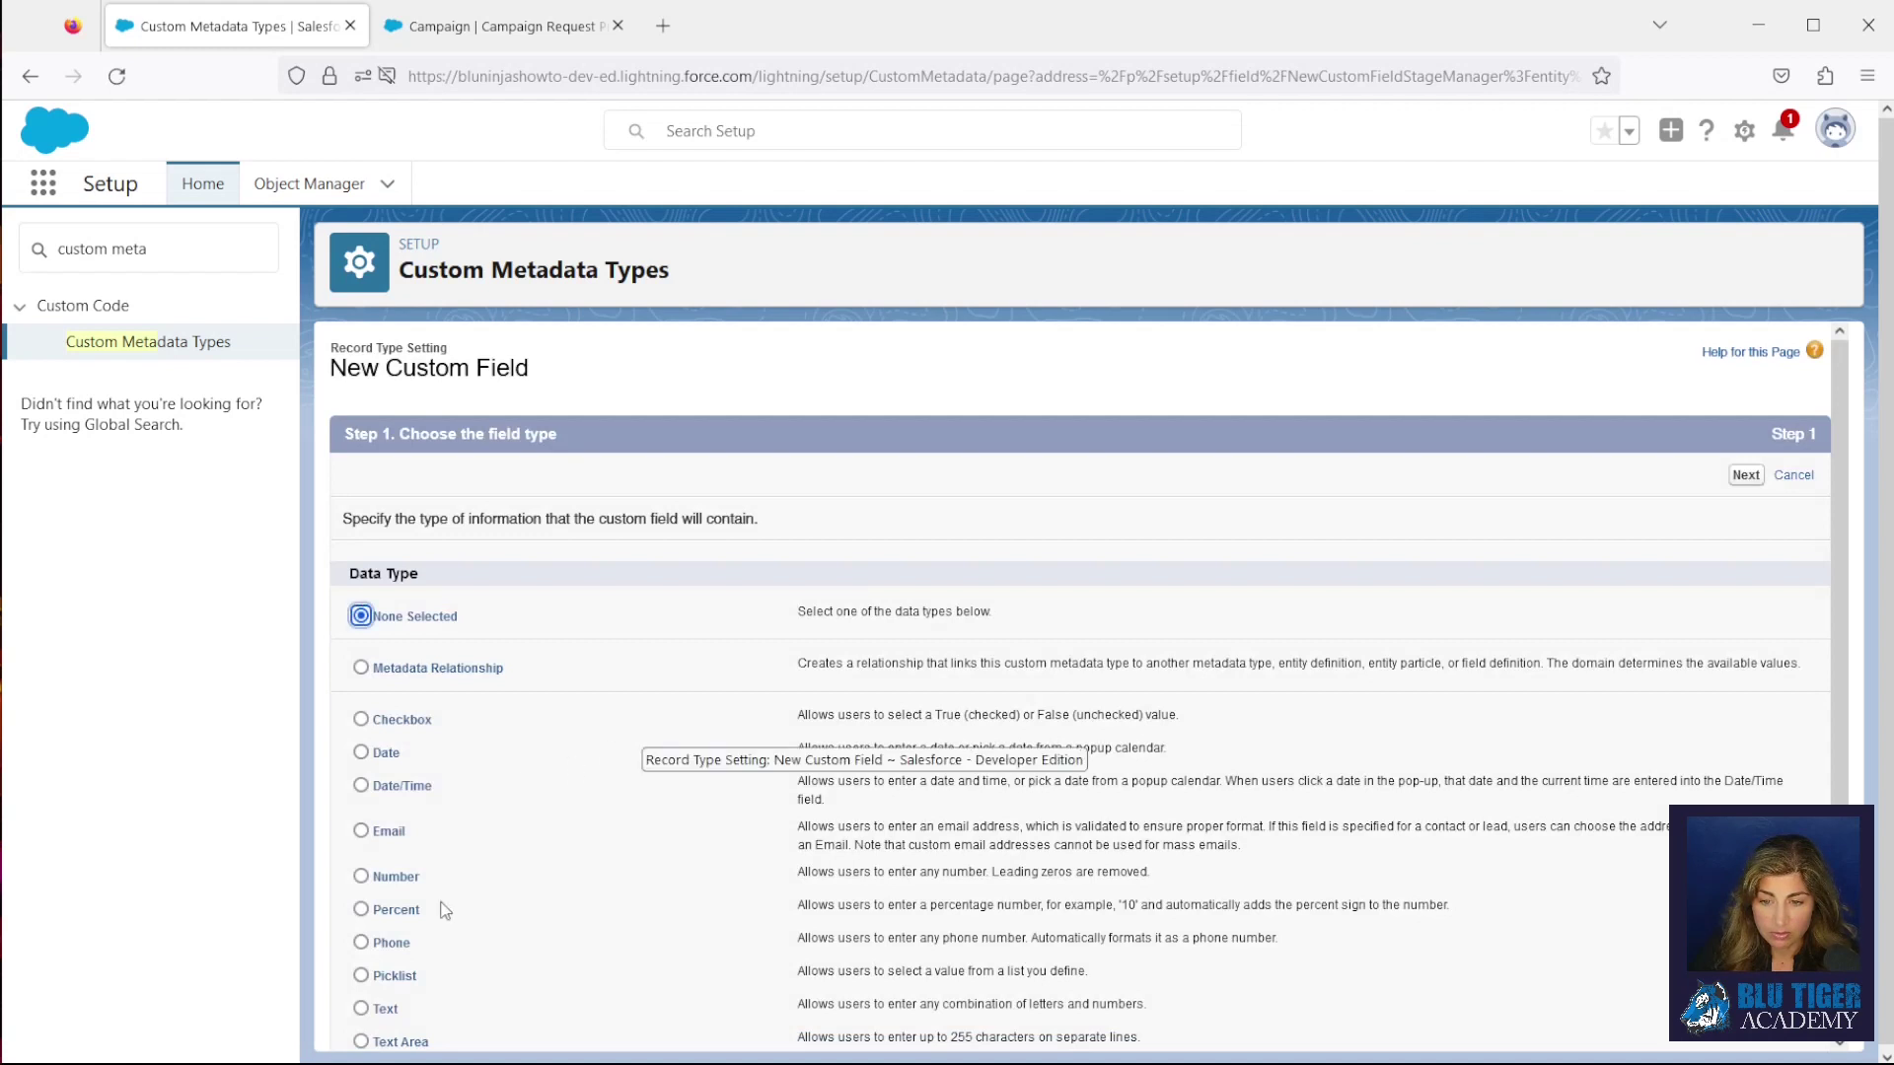
Add a Text custom field labelled Object with length 255 and save it to finish adding fields
scroll(385, 897, "down", 2)
left_click(382, 892)
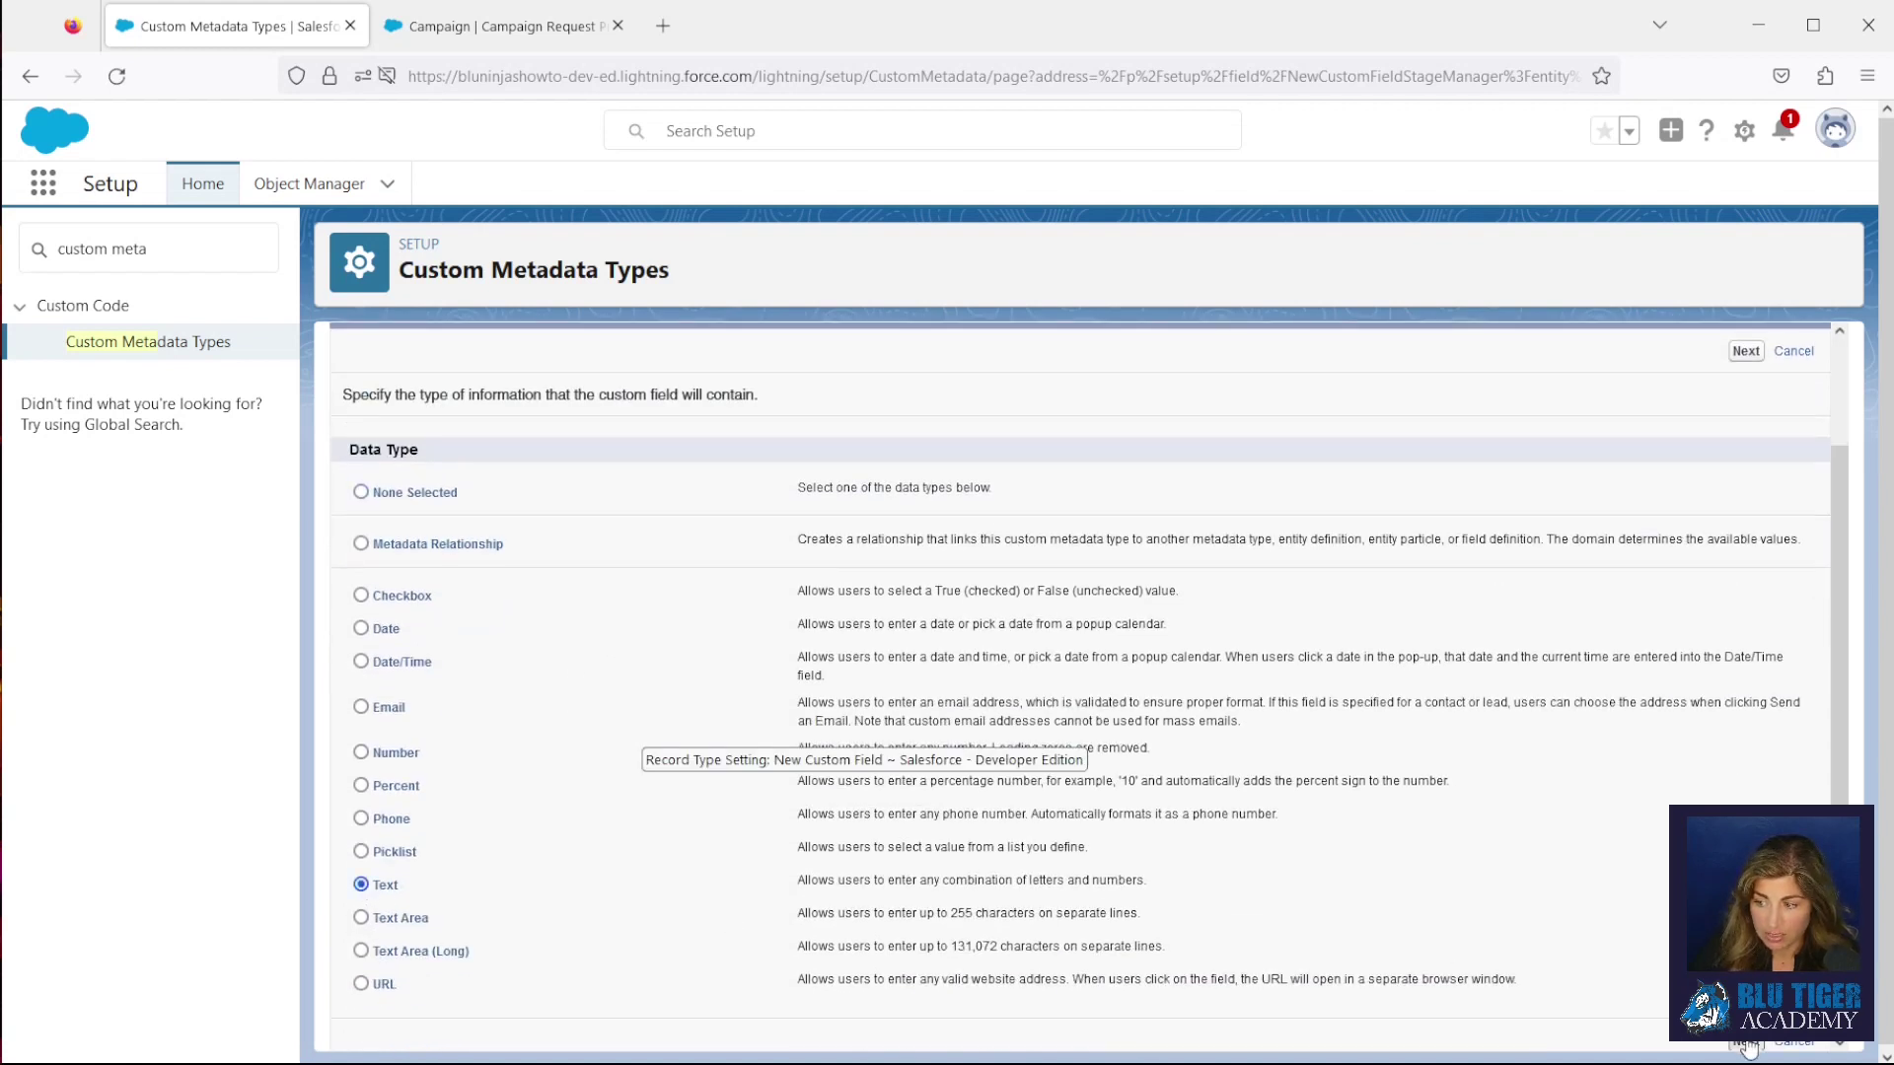
left_click(636, 523)
type("Object")
left_click(647, 606)
type("255")
left_click(1274, 520)
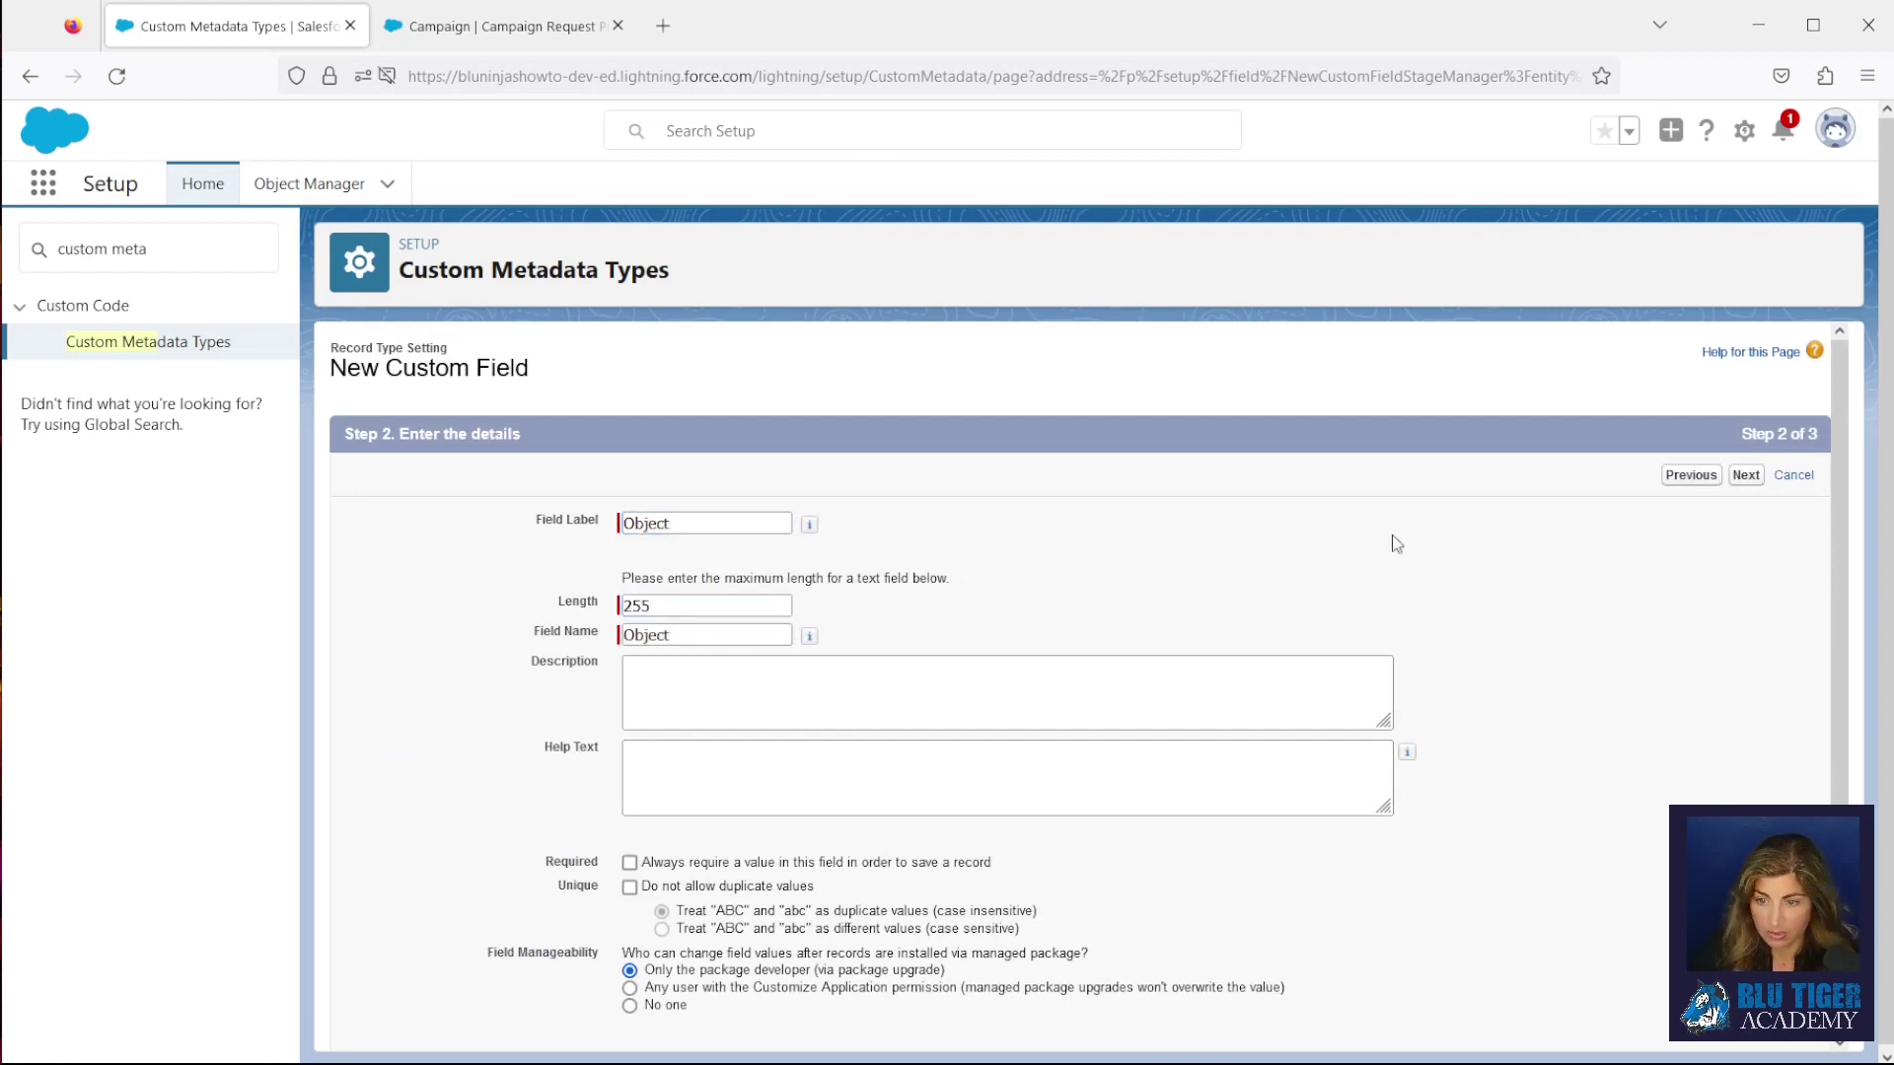
left_click(1742, 476)
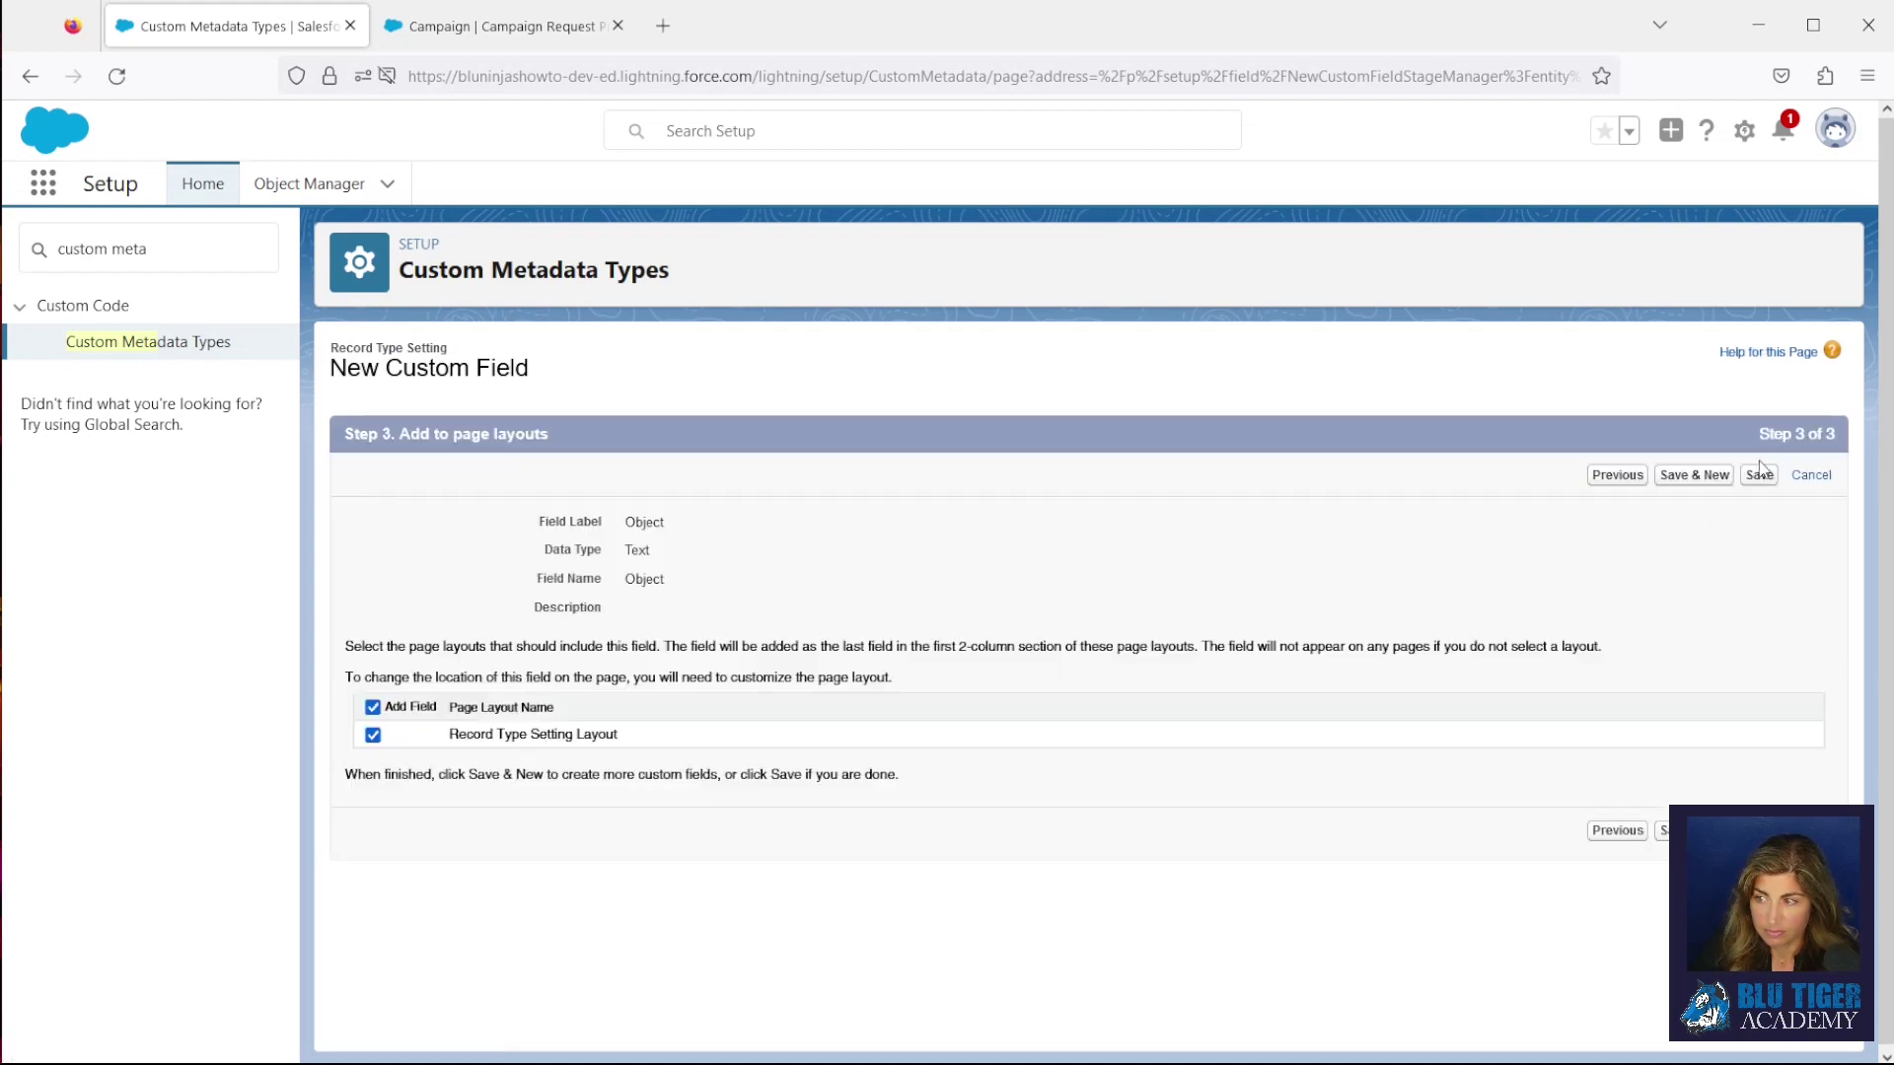
left_click(1759, 475)
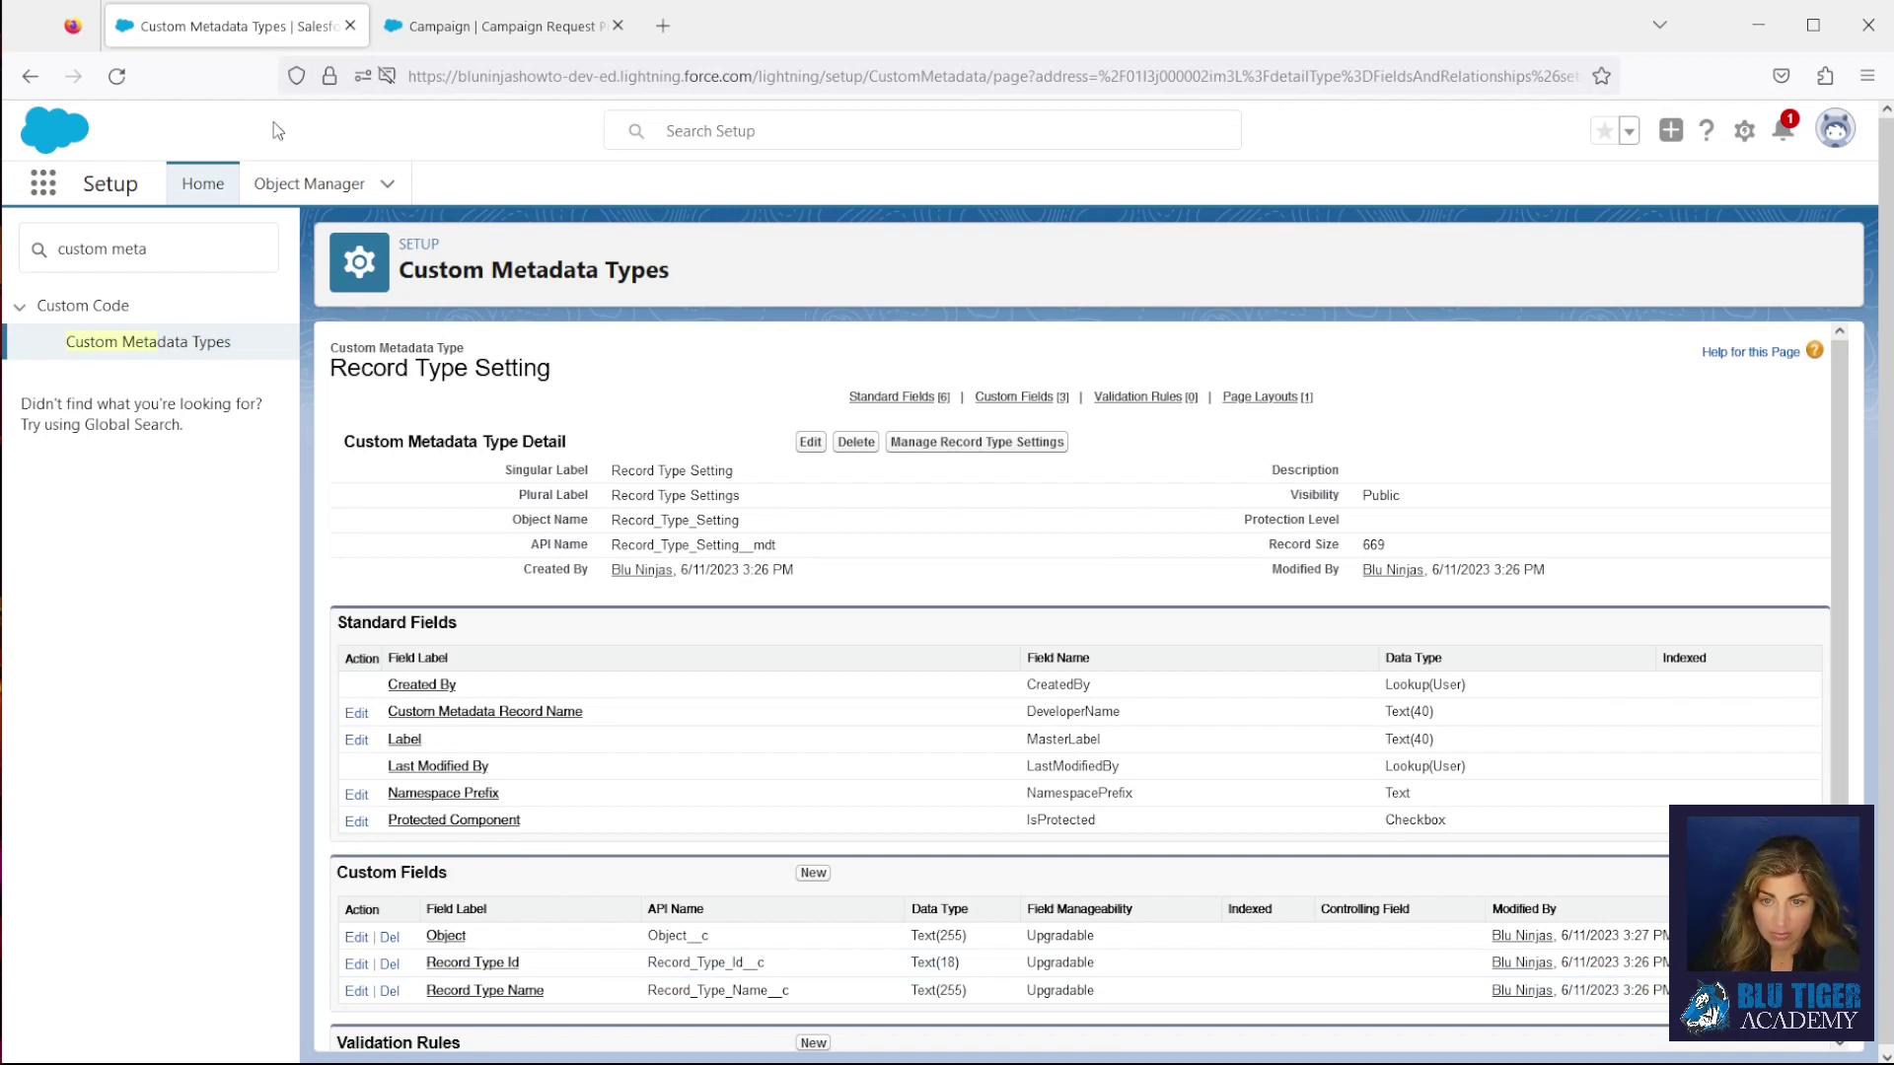
Open Object Manager in a new browser tab and go to the Campaign object
right_click(281, 187)
left_click(336, 211)
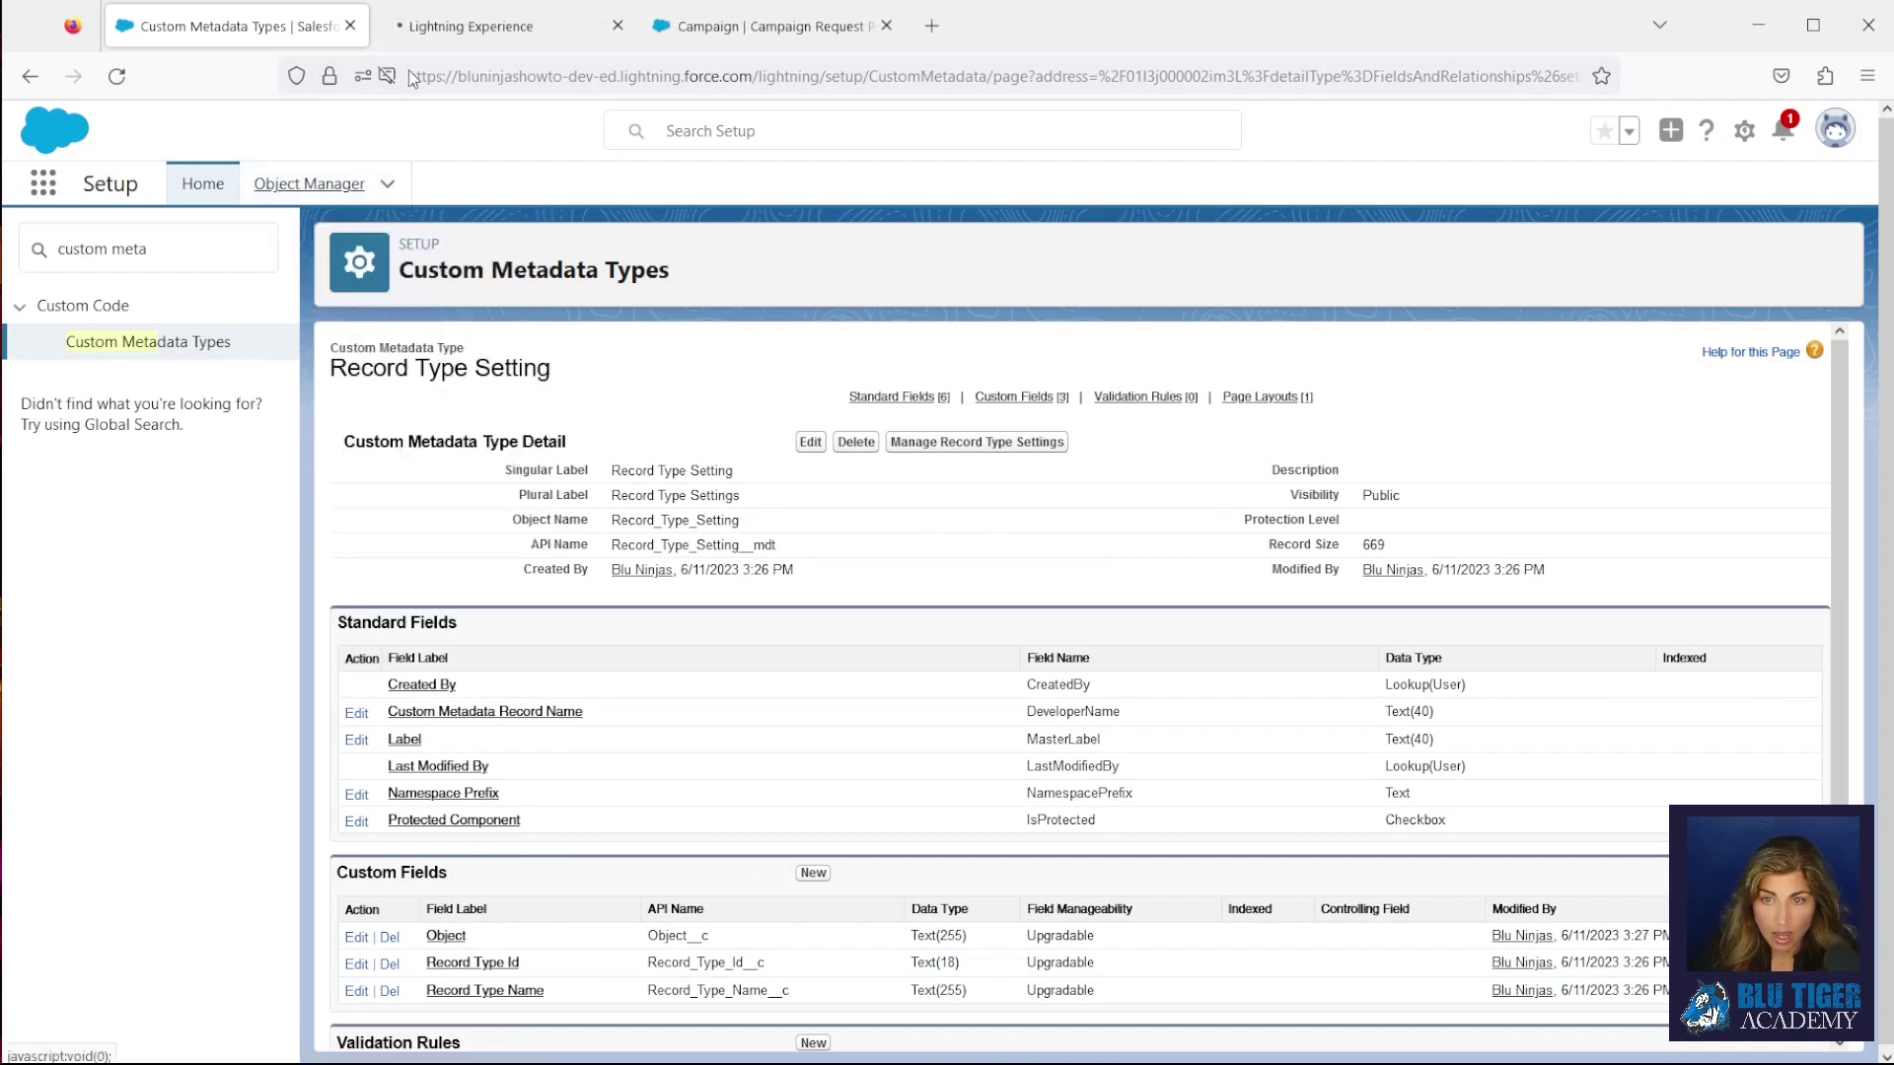
left_click(429, 29)
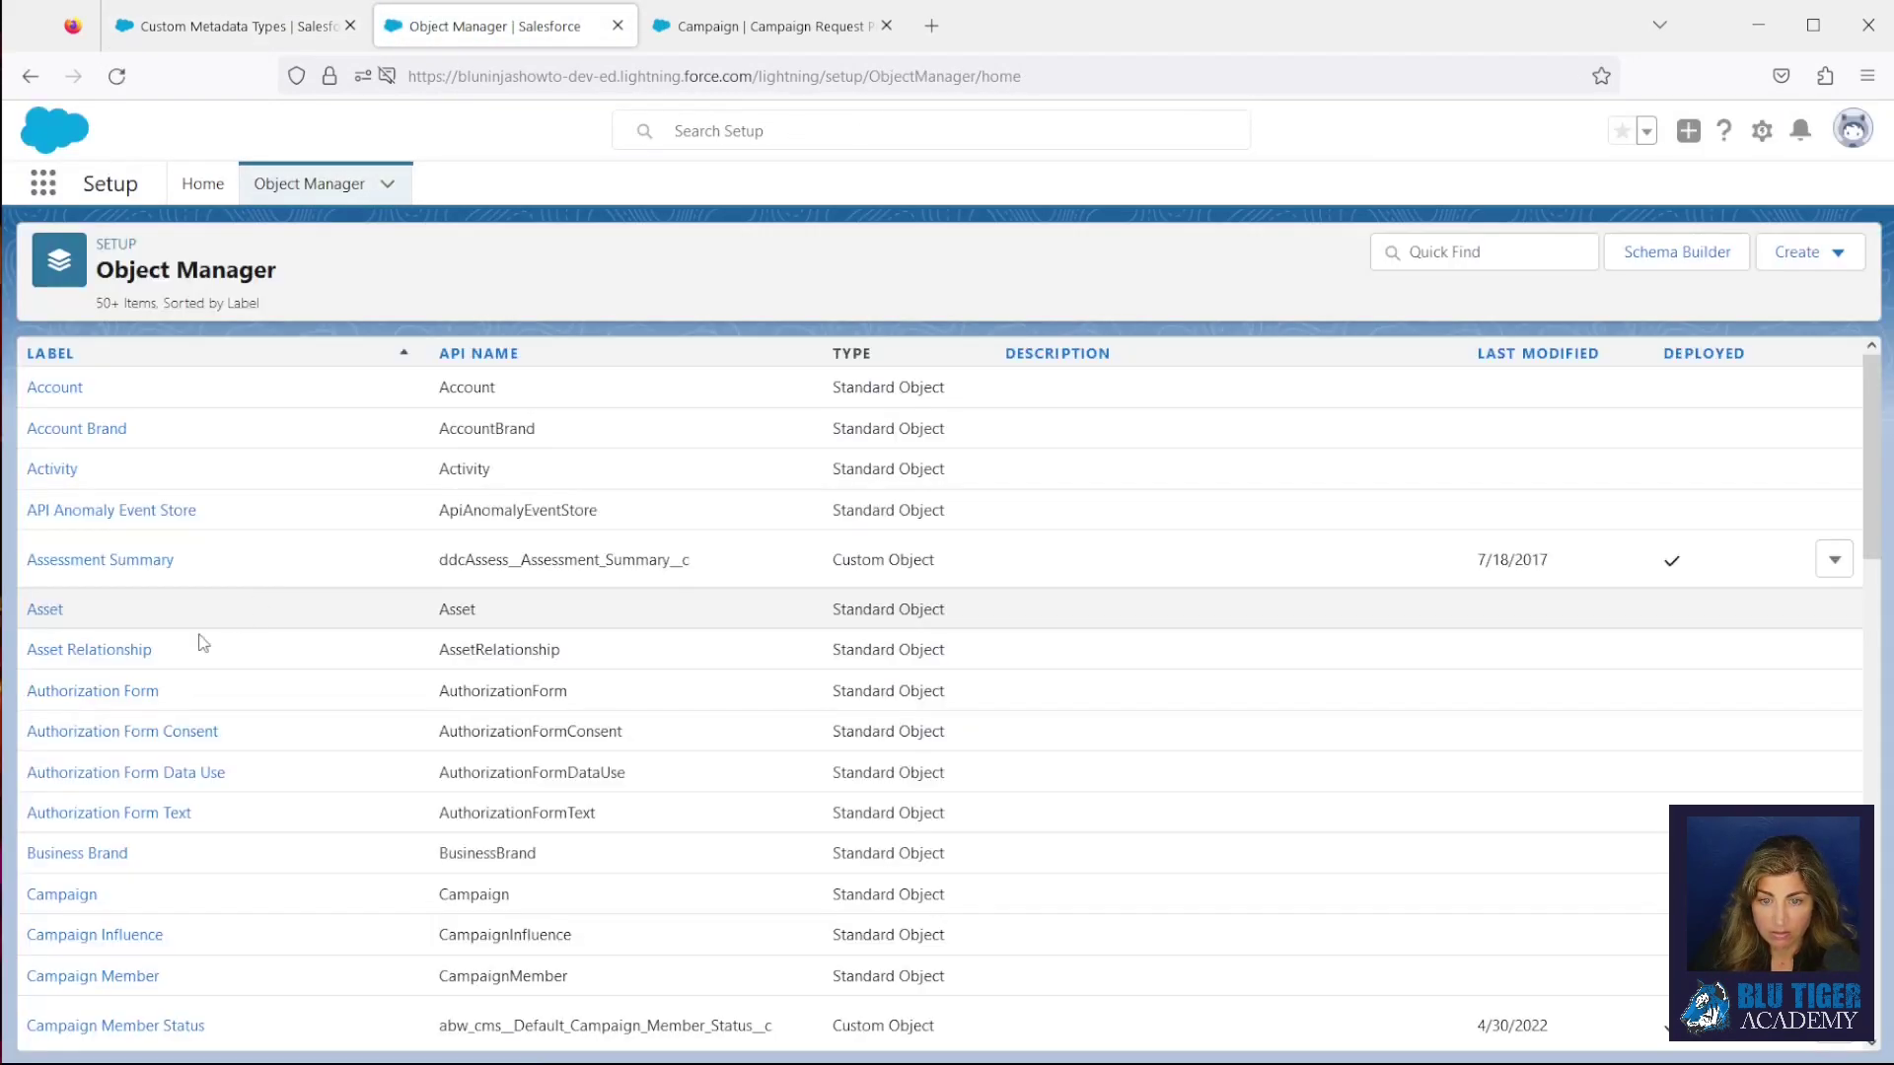
left_click(71, 900)
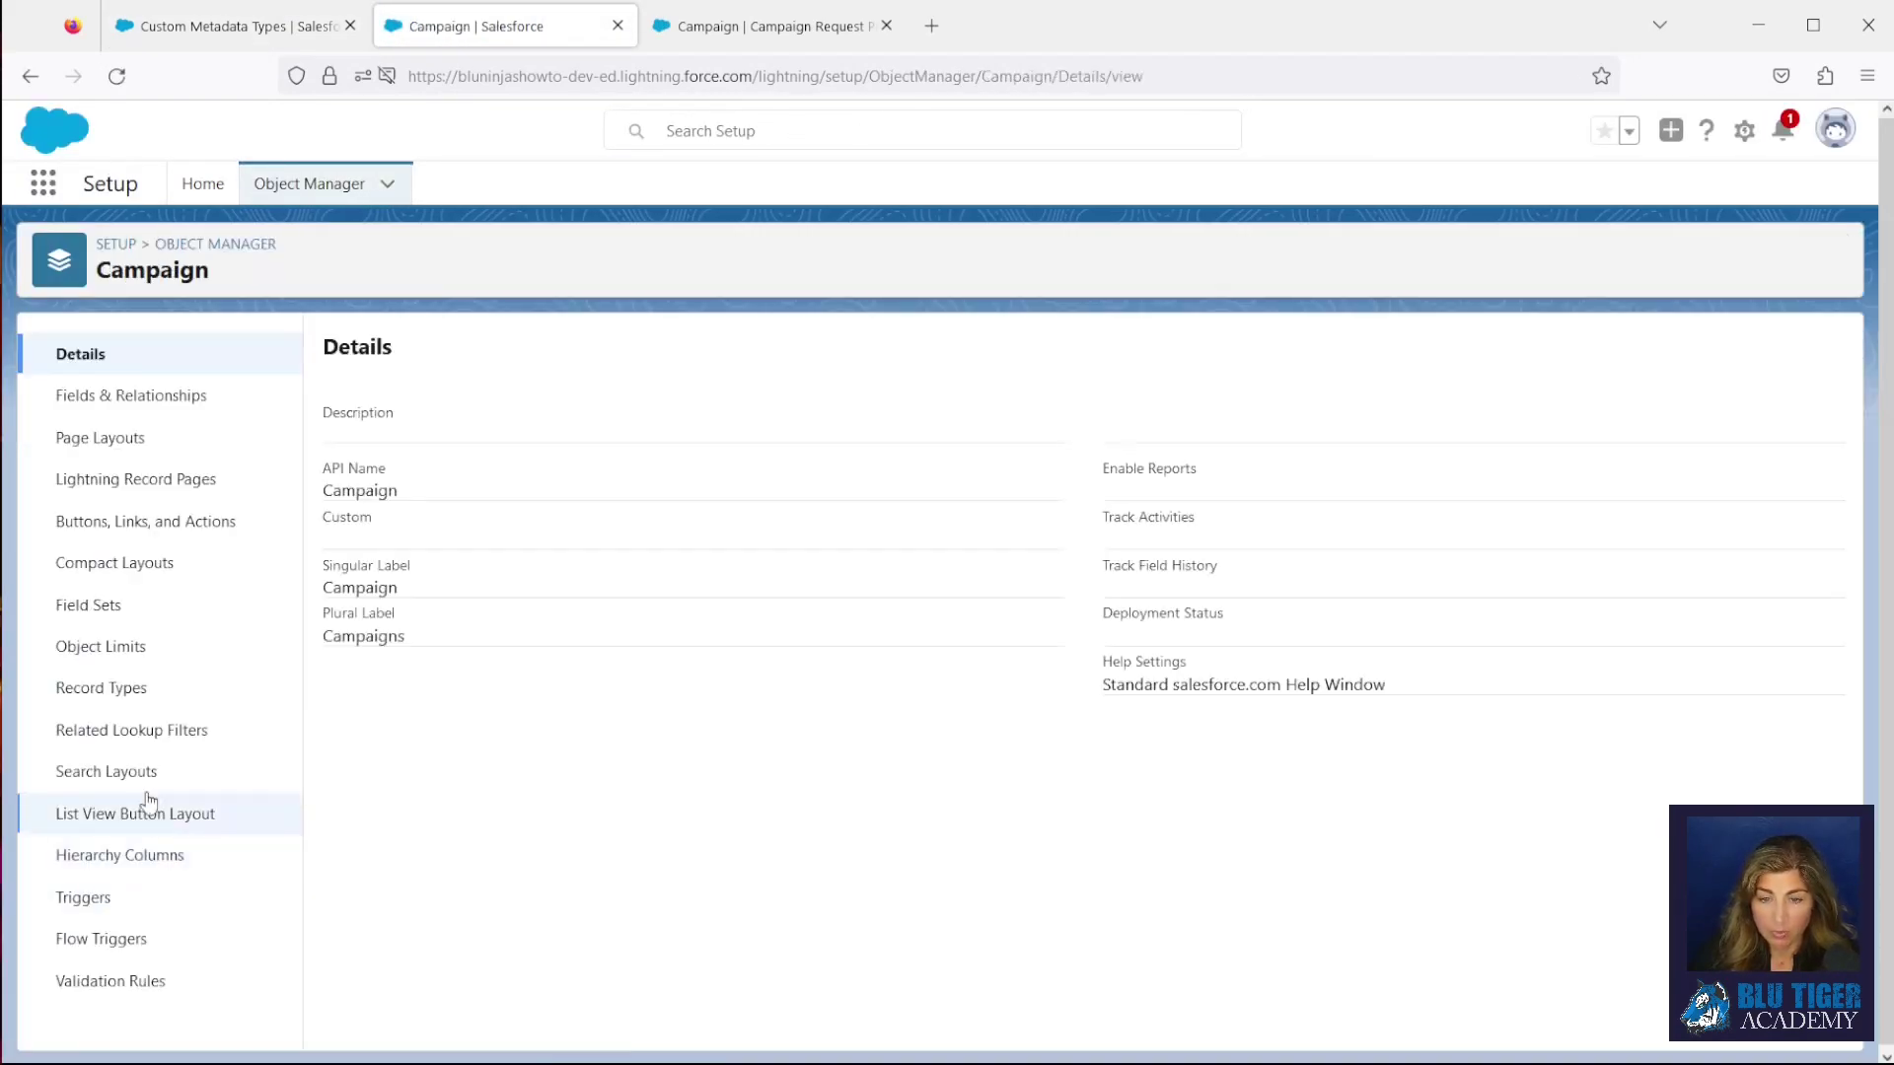
Open the Campaign object's Sales record type and select its record type ID in the page address
left_click(115, 689)
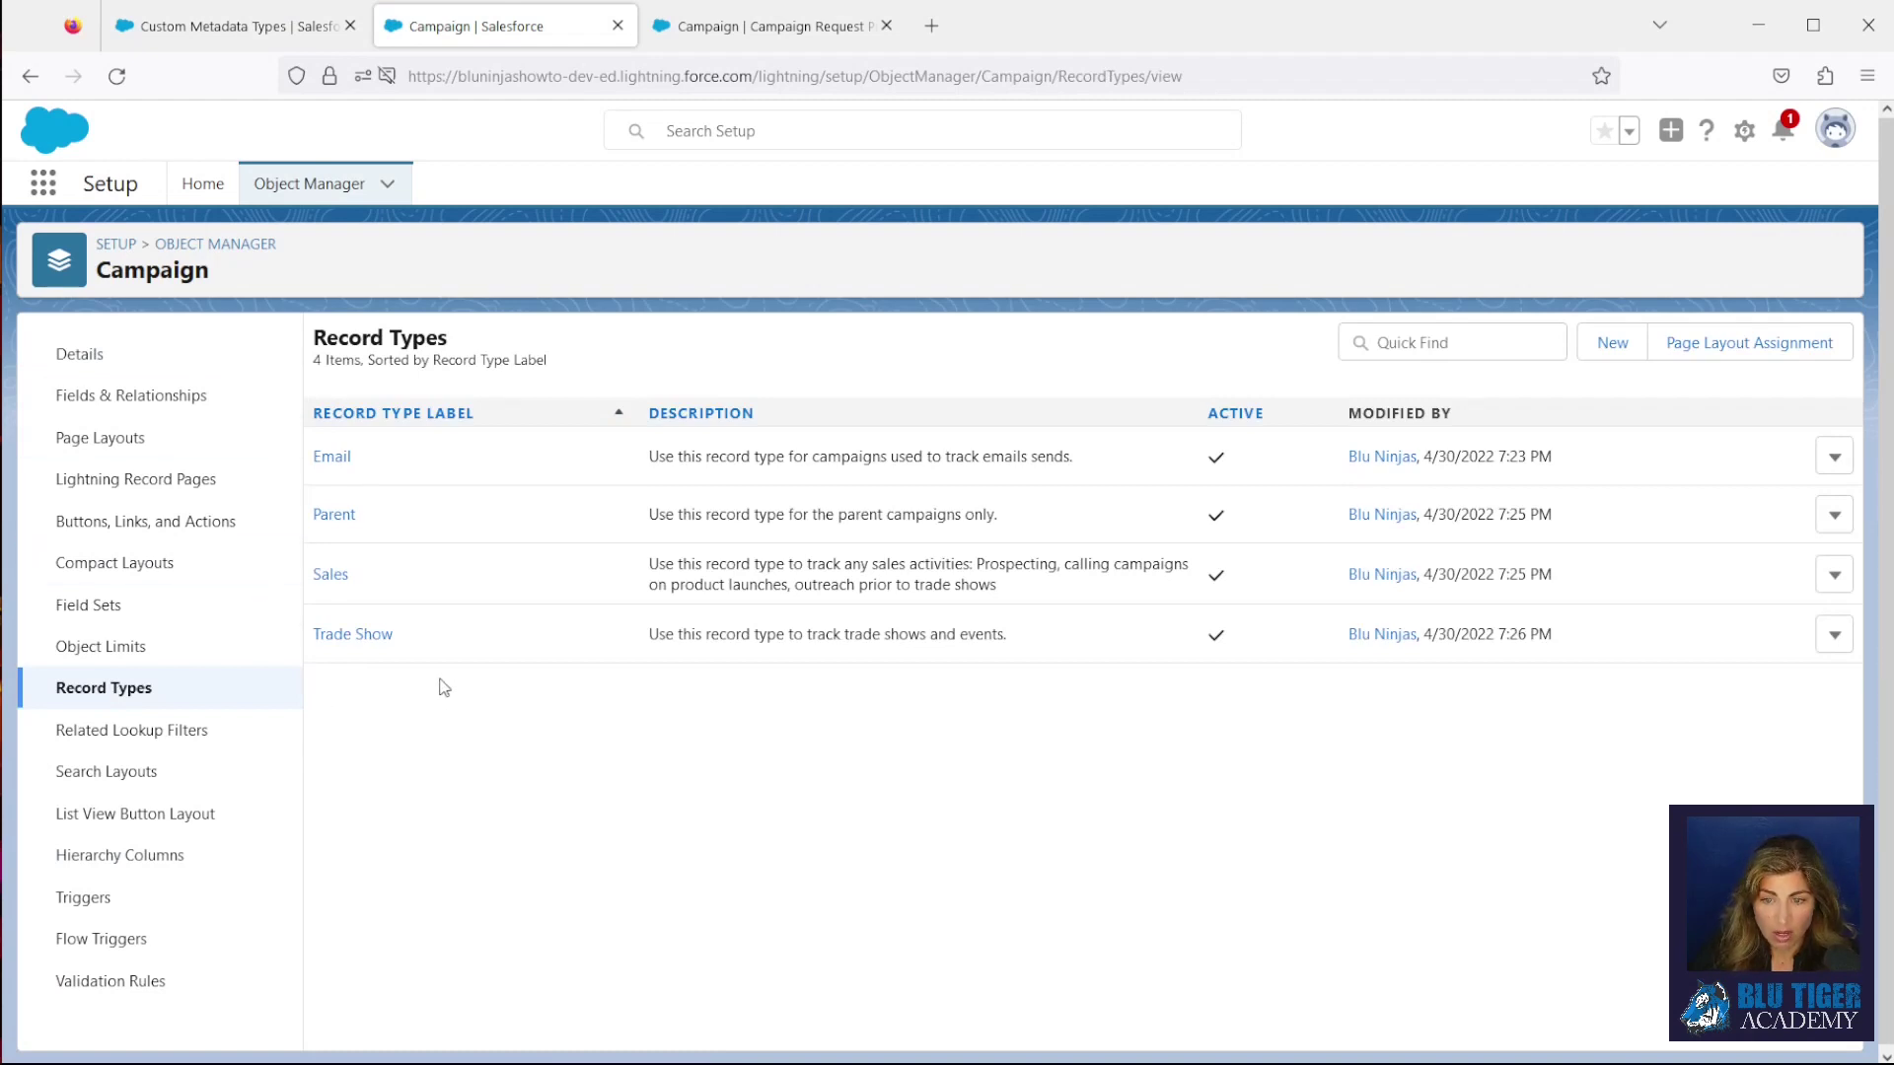
left_click(333, 576)
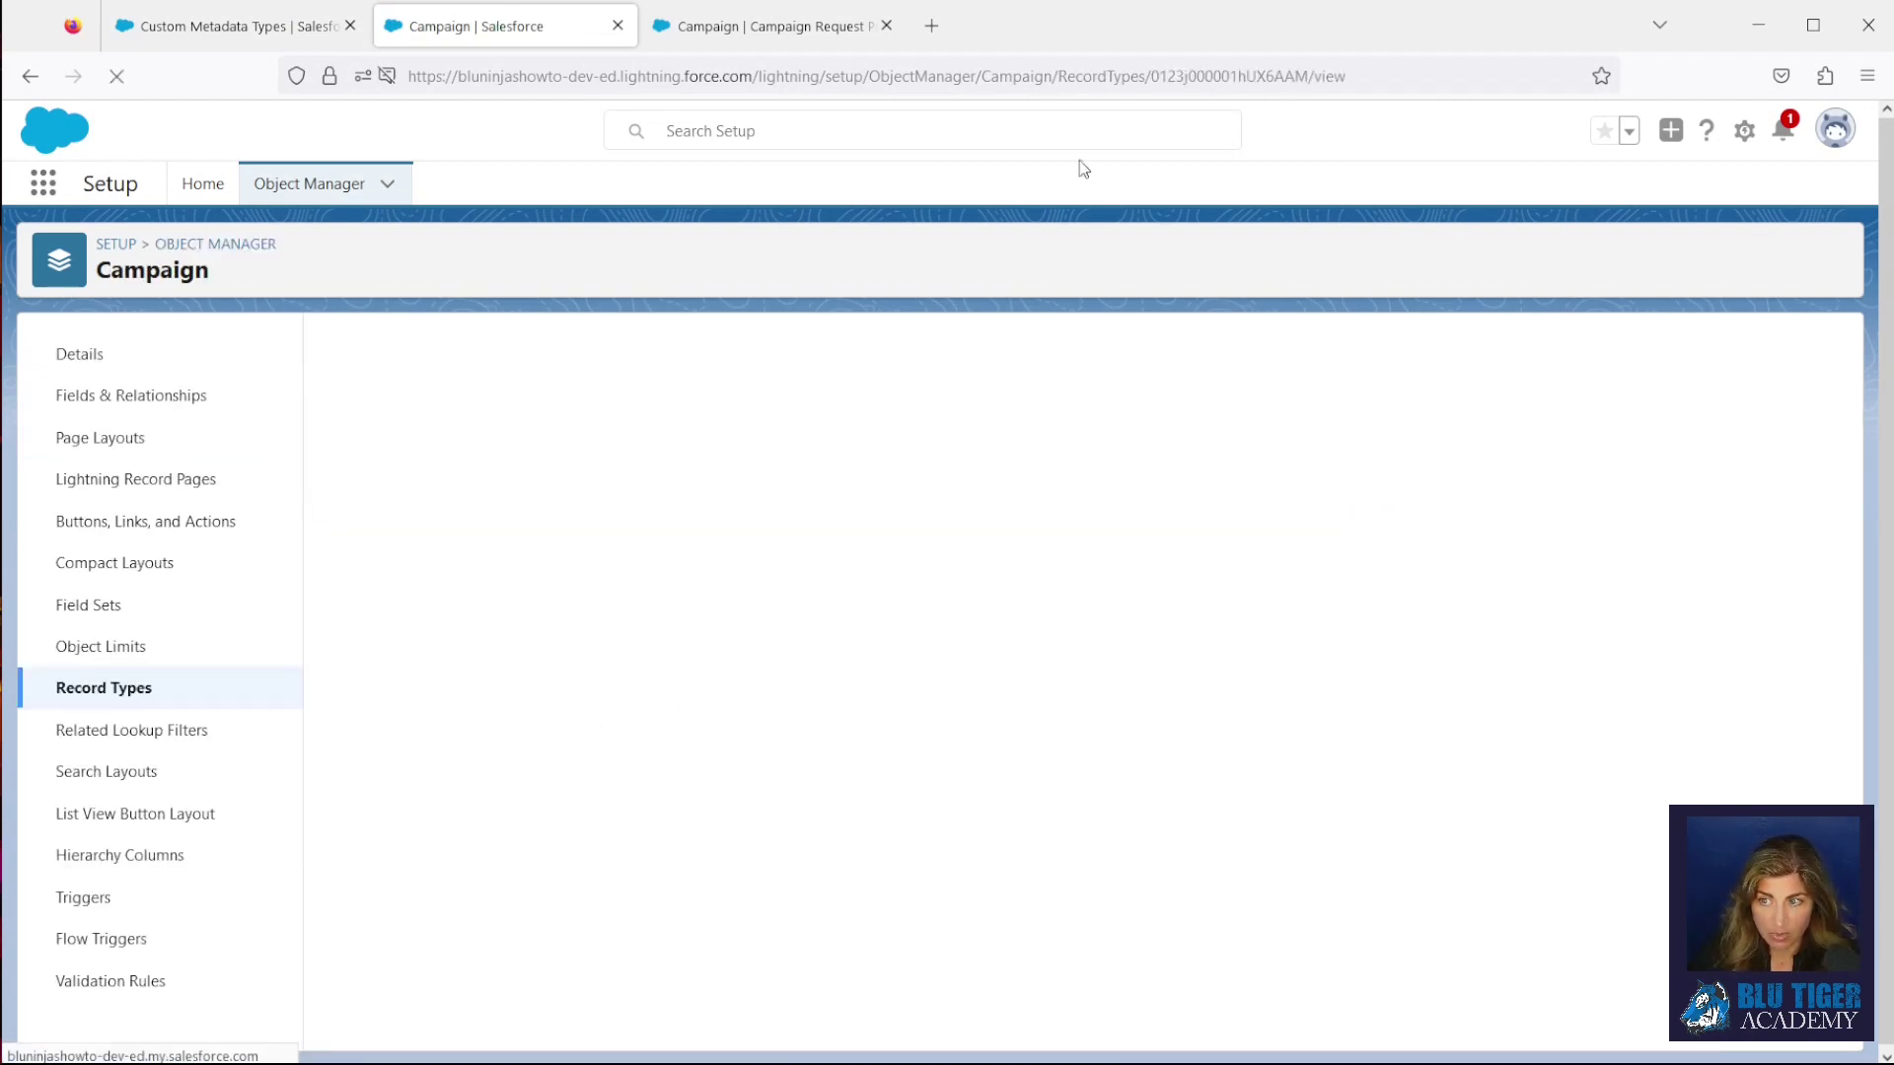
double_click(1231, 76)
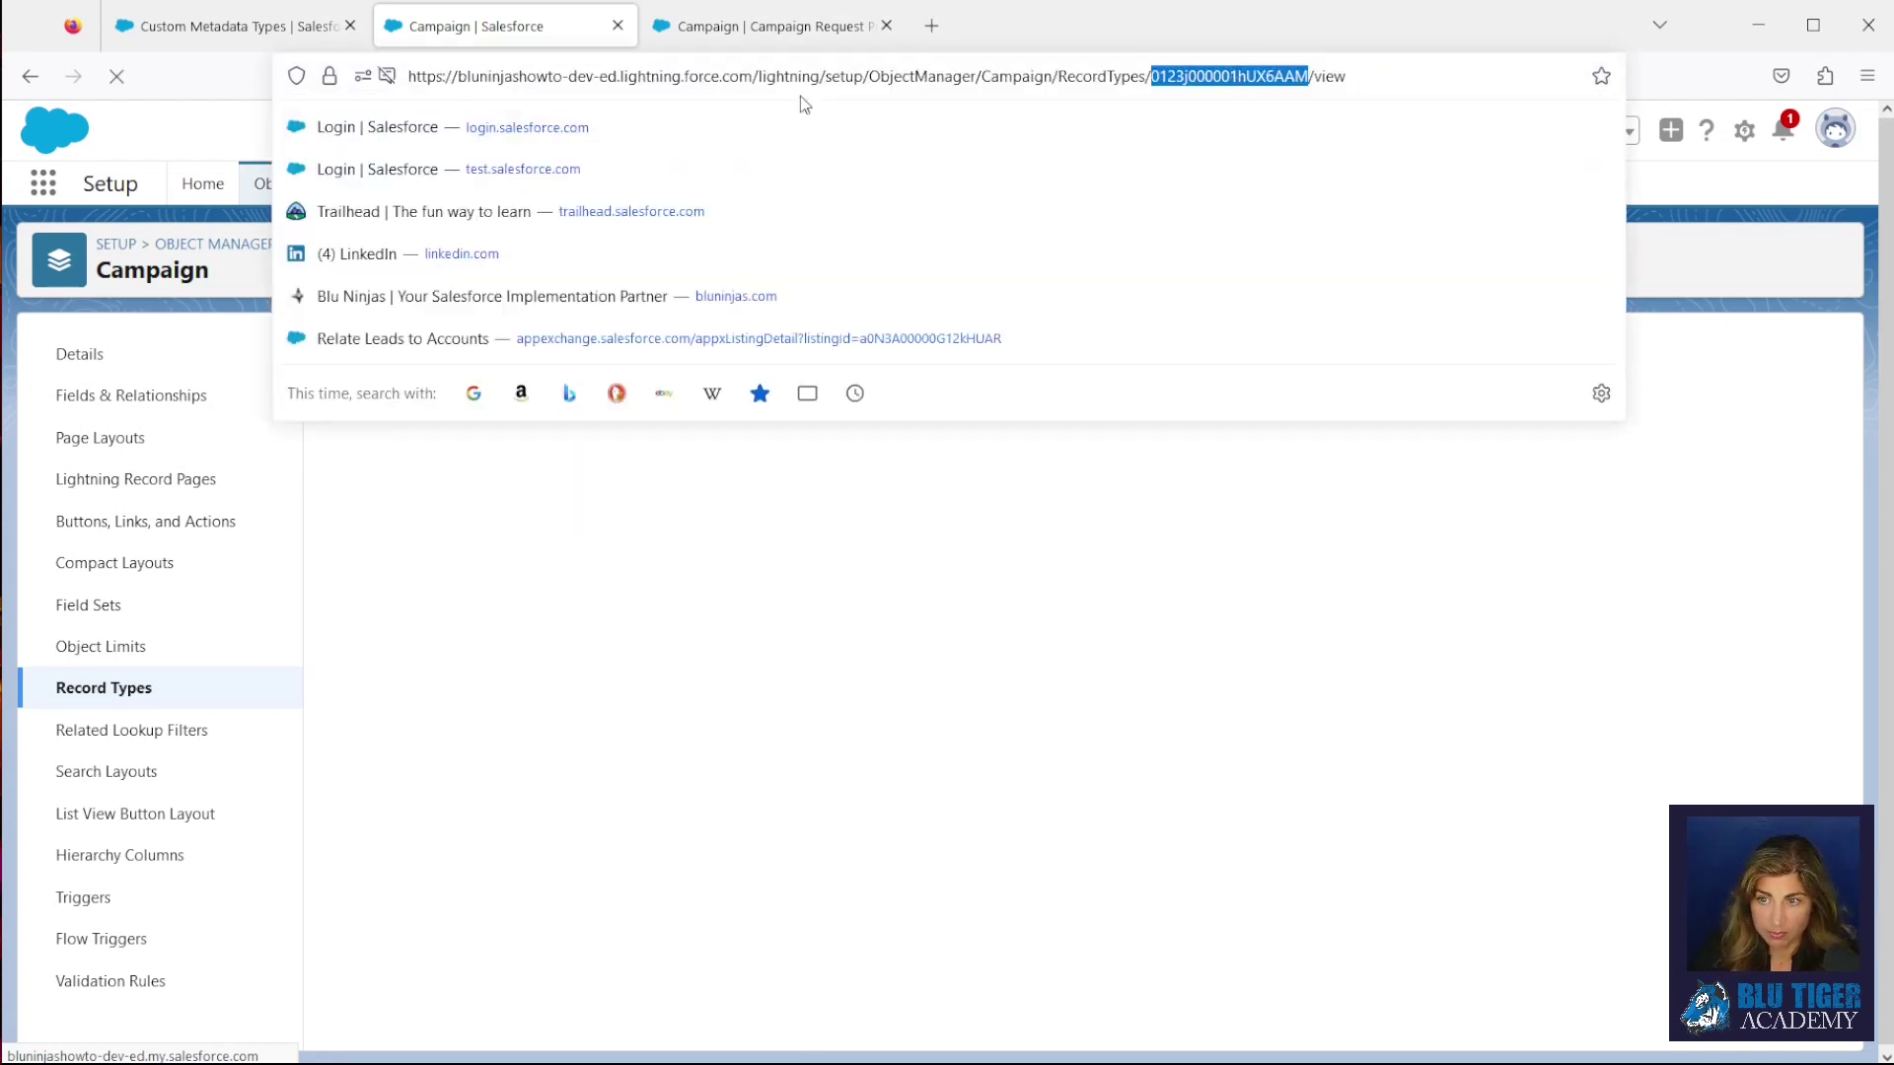
left_click(730, 39)
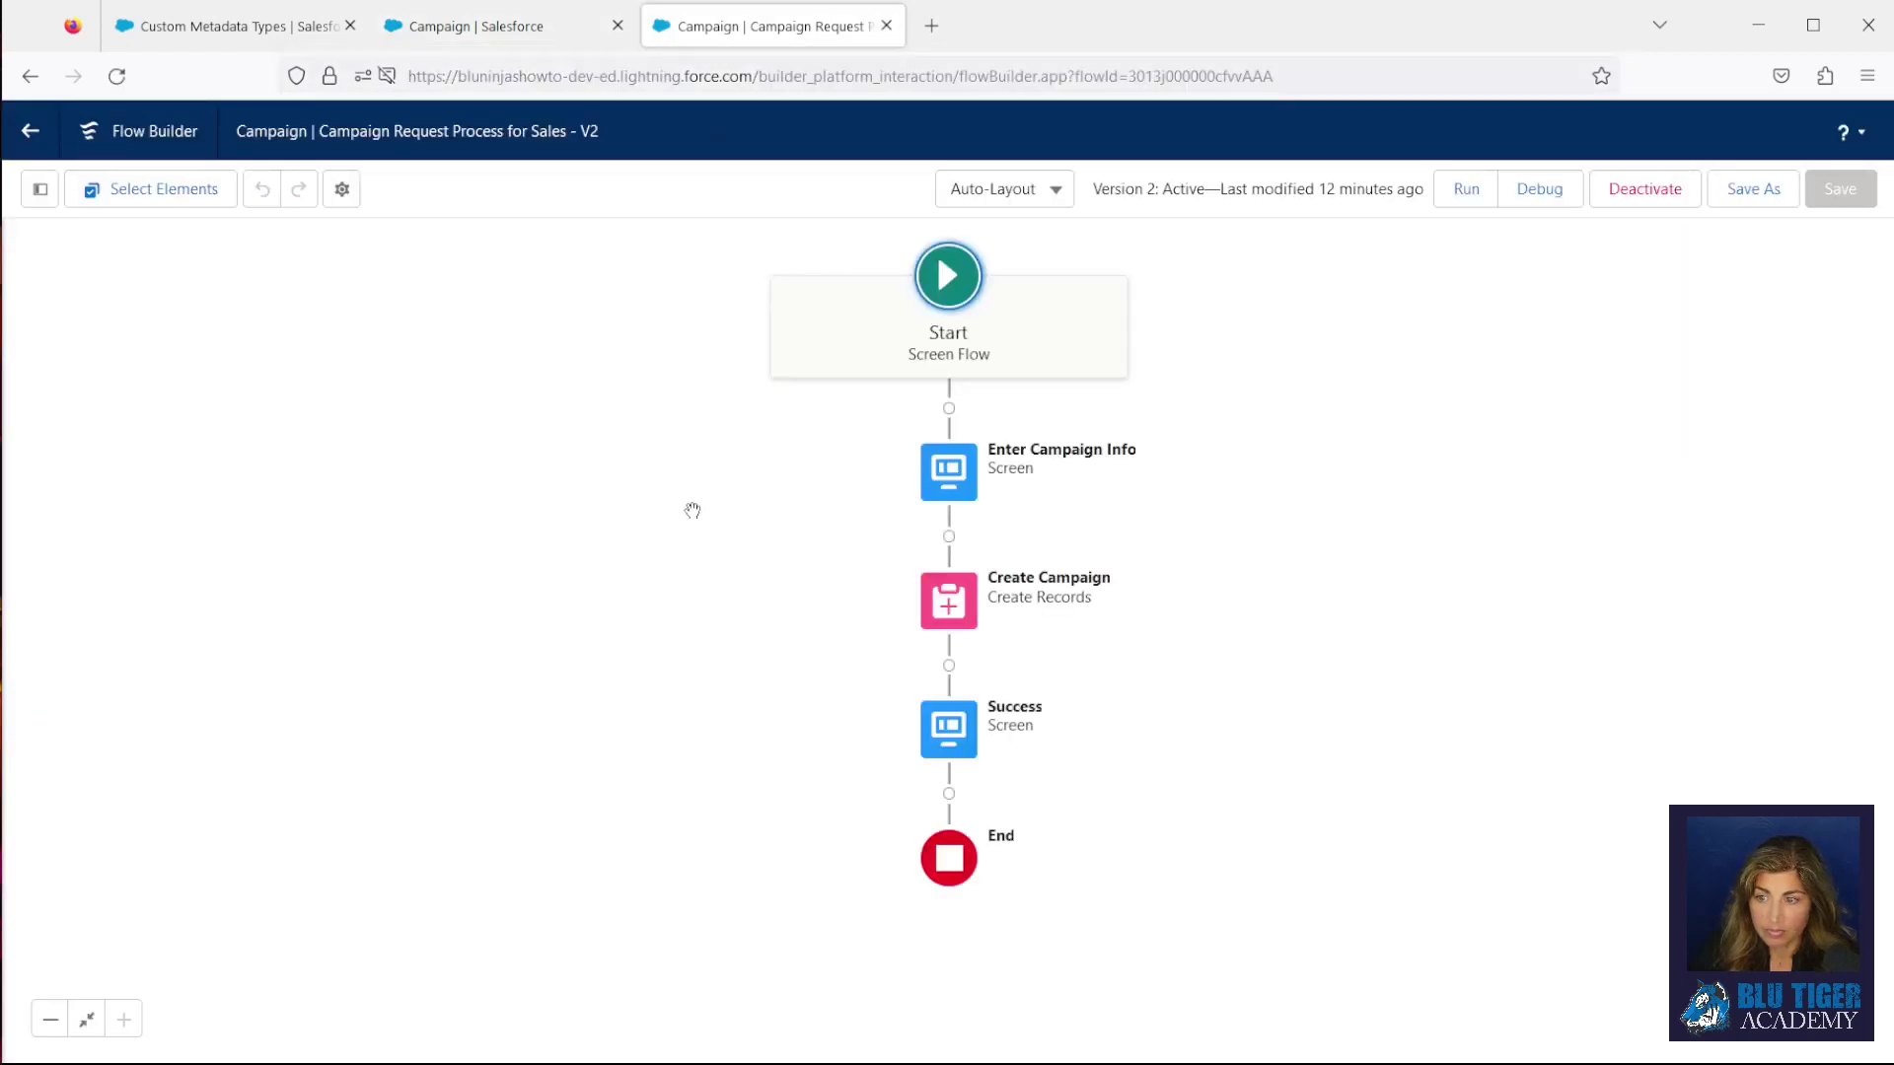
Start a new Record Type Setting record labelled Campaign - Sales, with the setting name Campaign_Sales
left_click(221, 30)
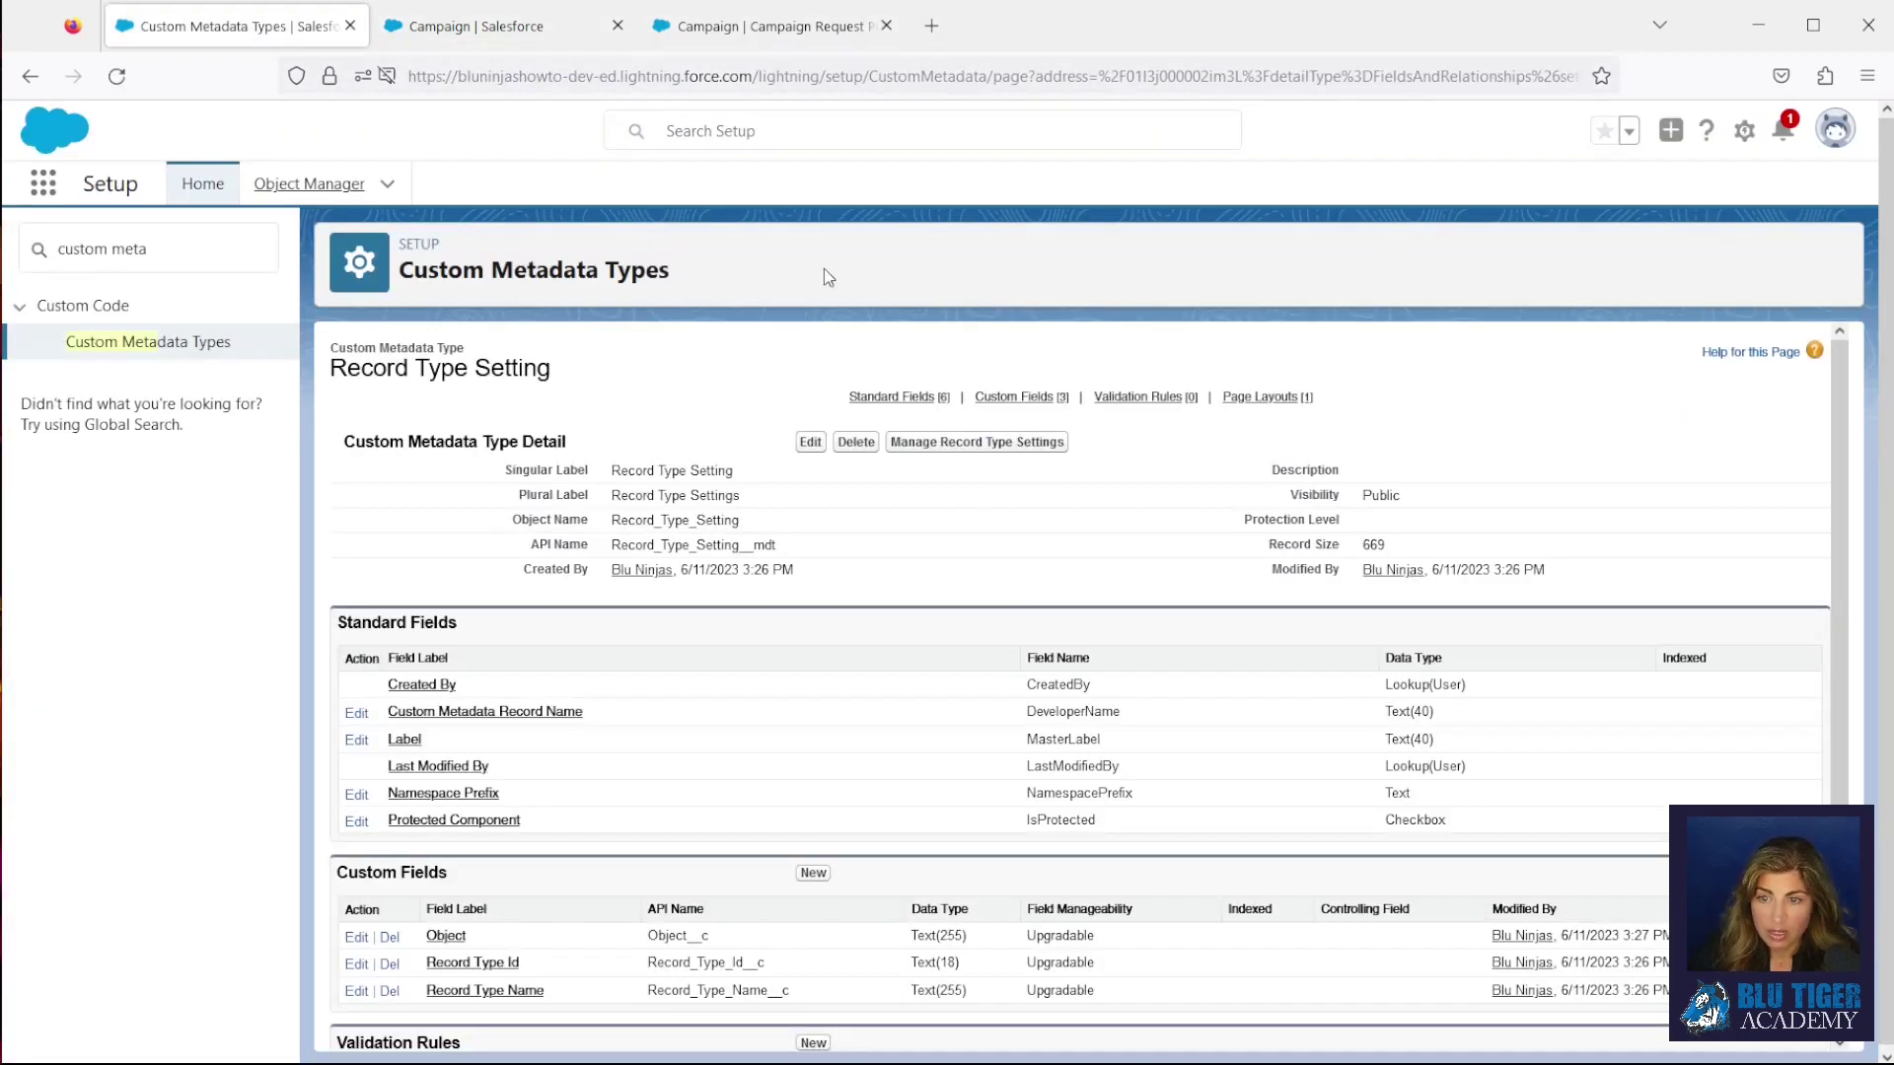
left_click(950, 449)
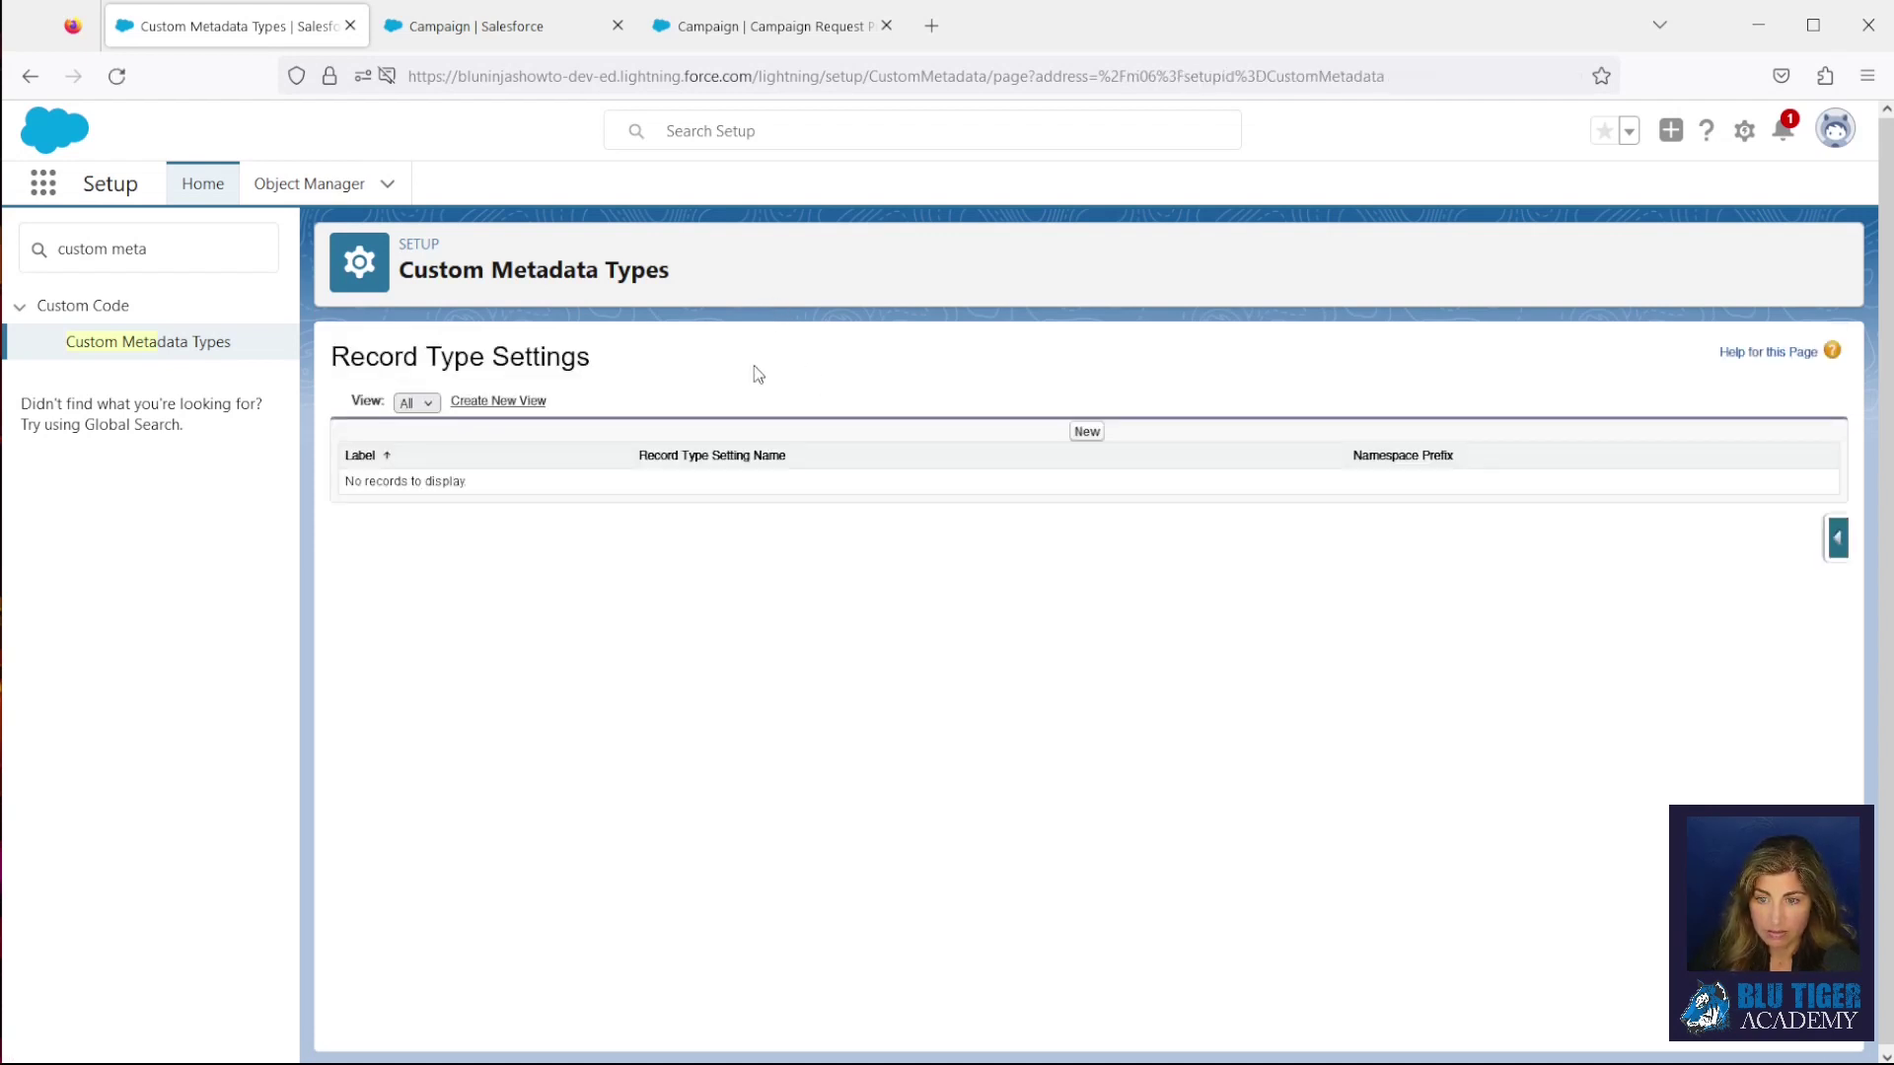
left_click(1085, 432)
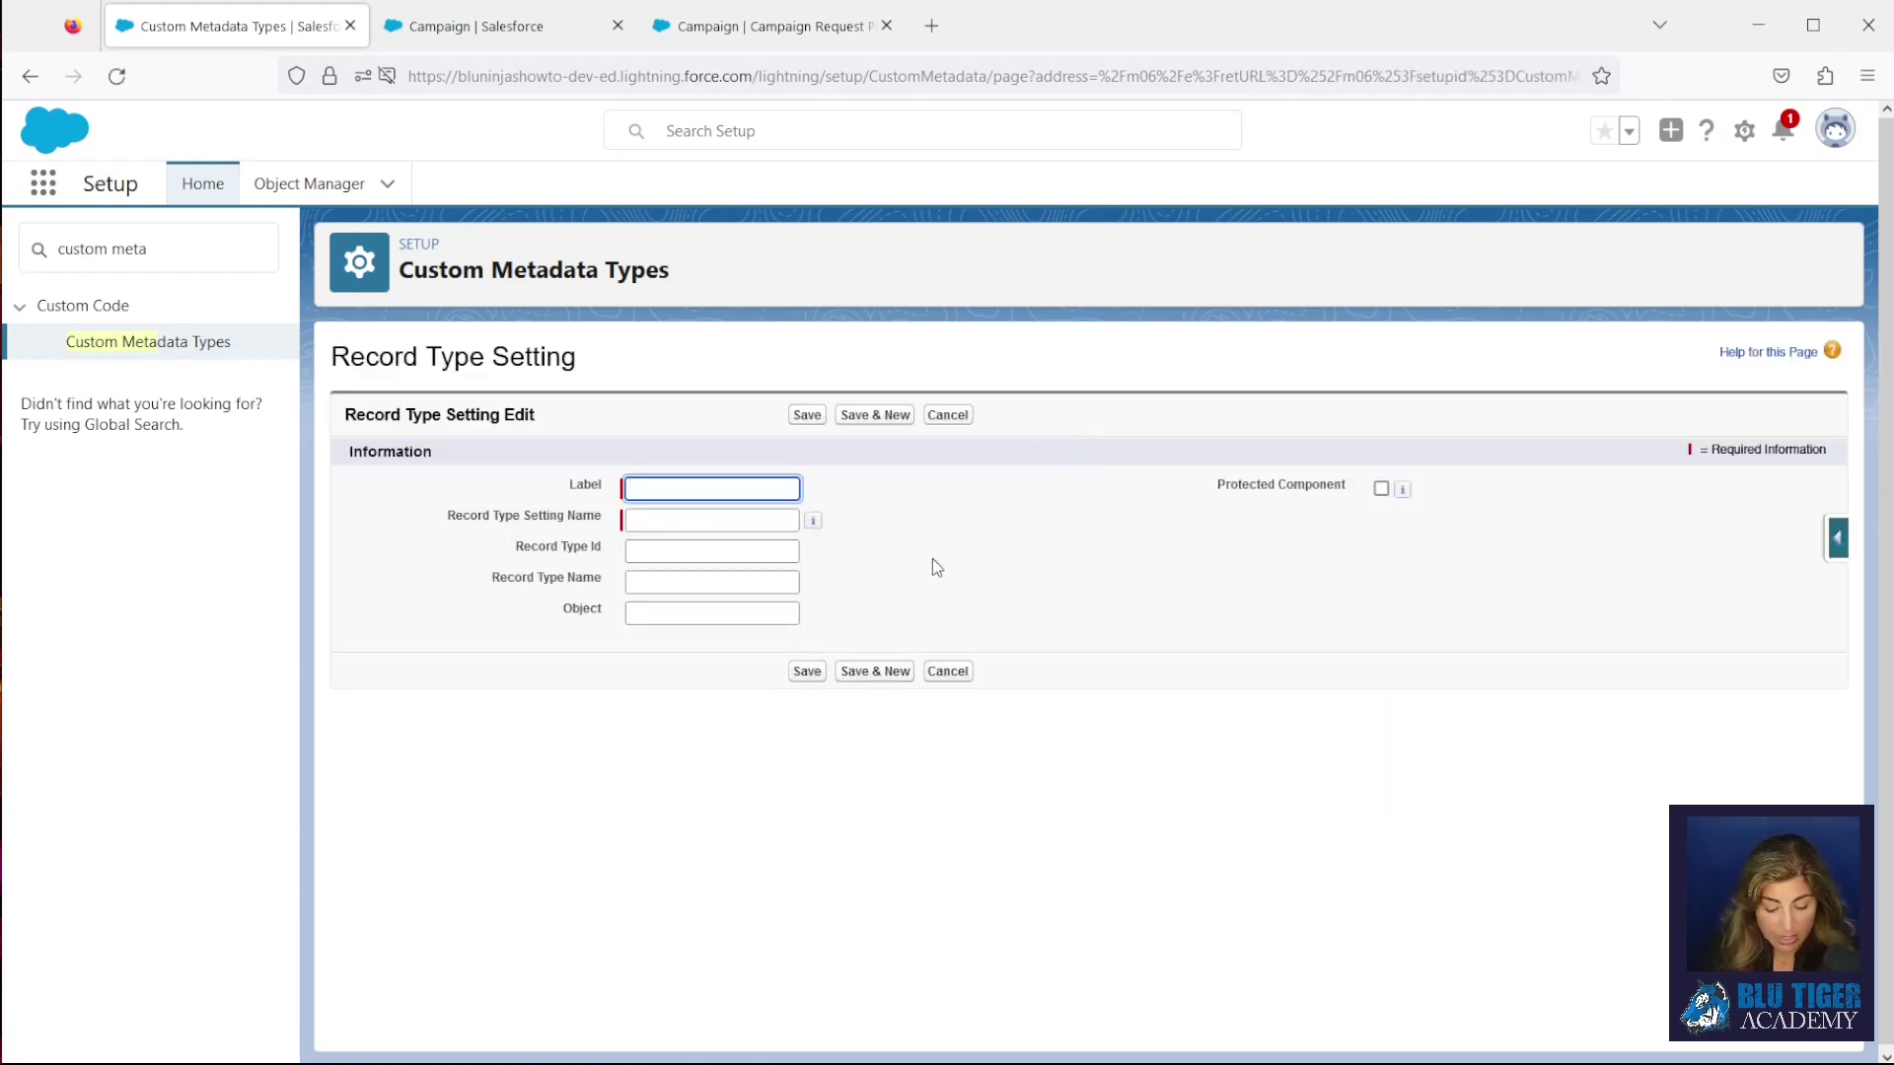
type("Camapign |")
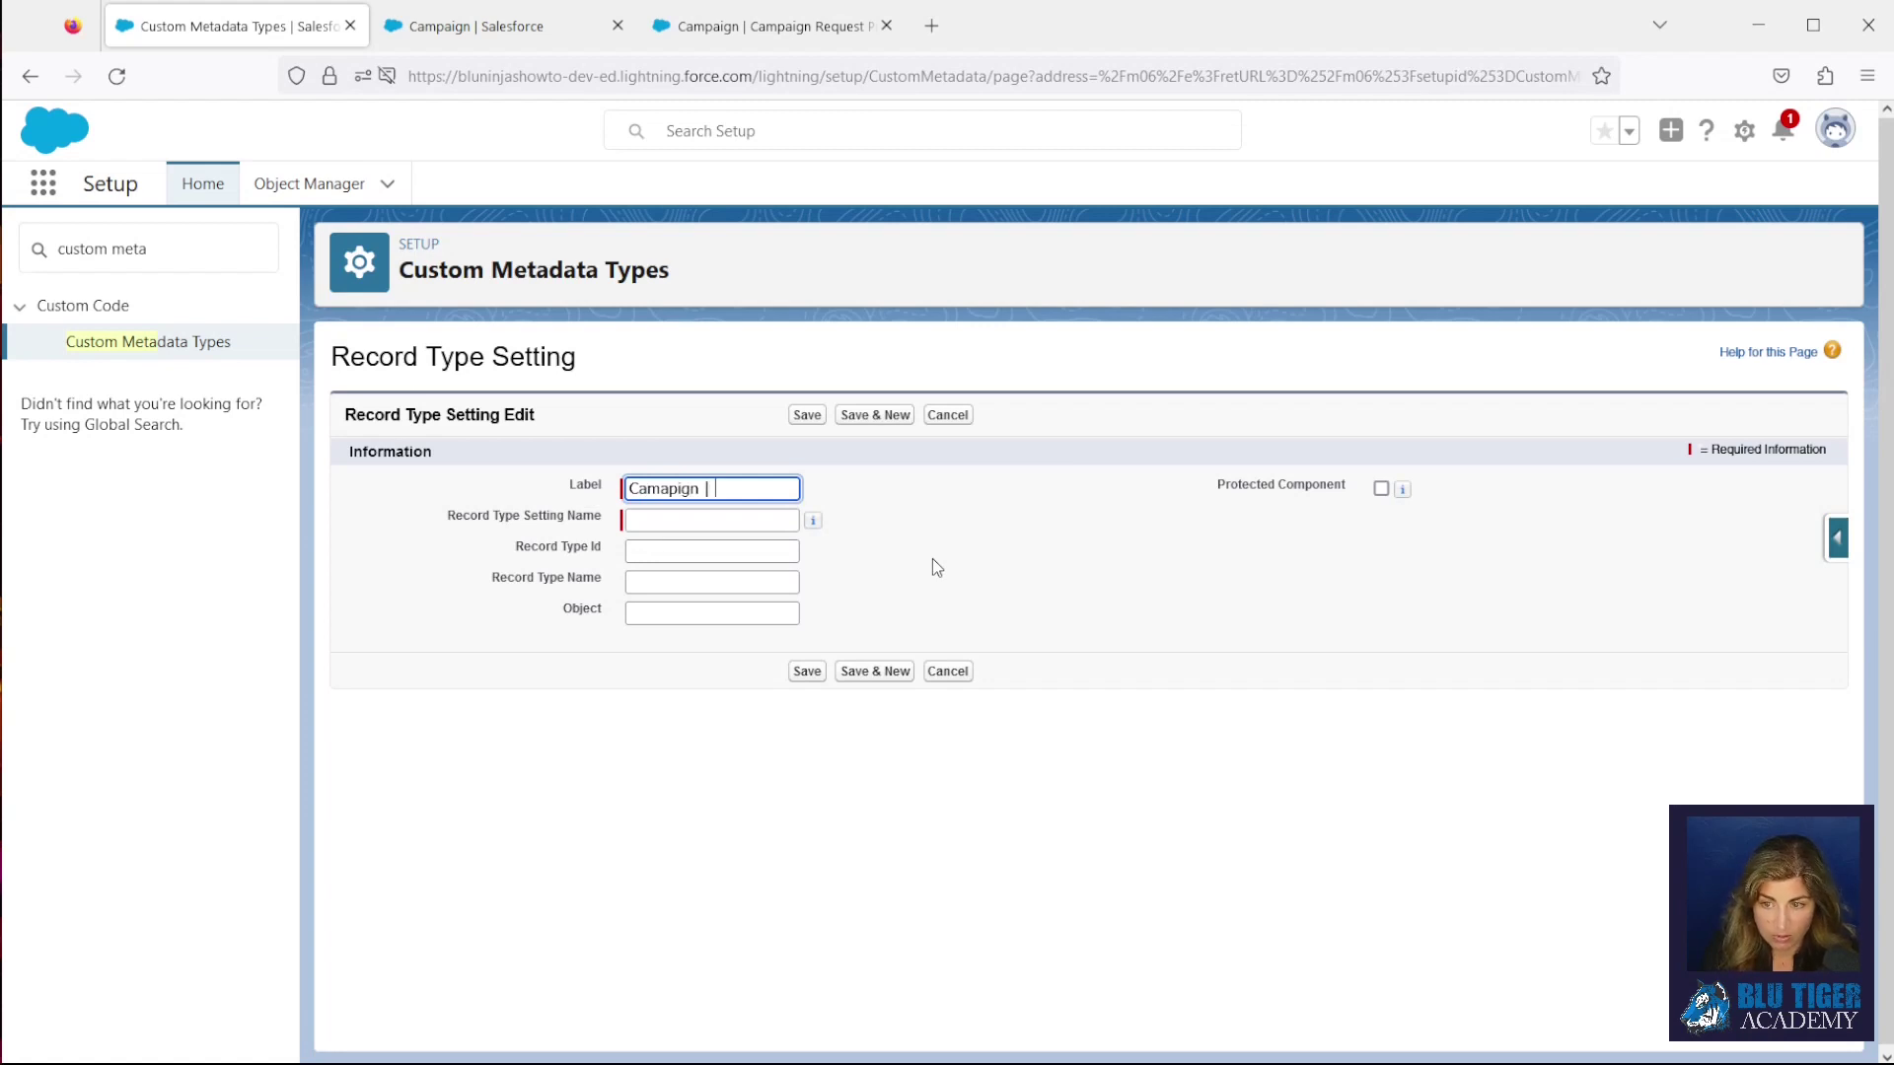
key("BackSpace")
type("- ")
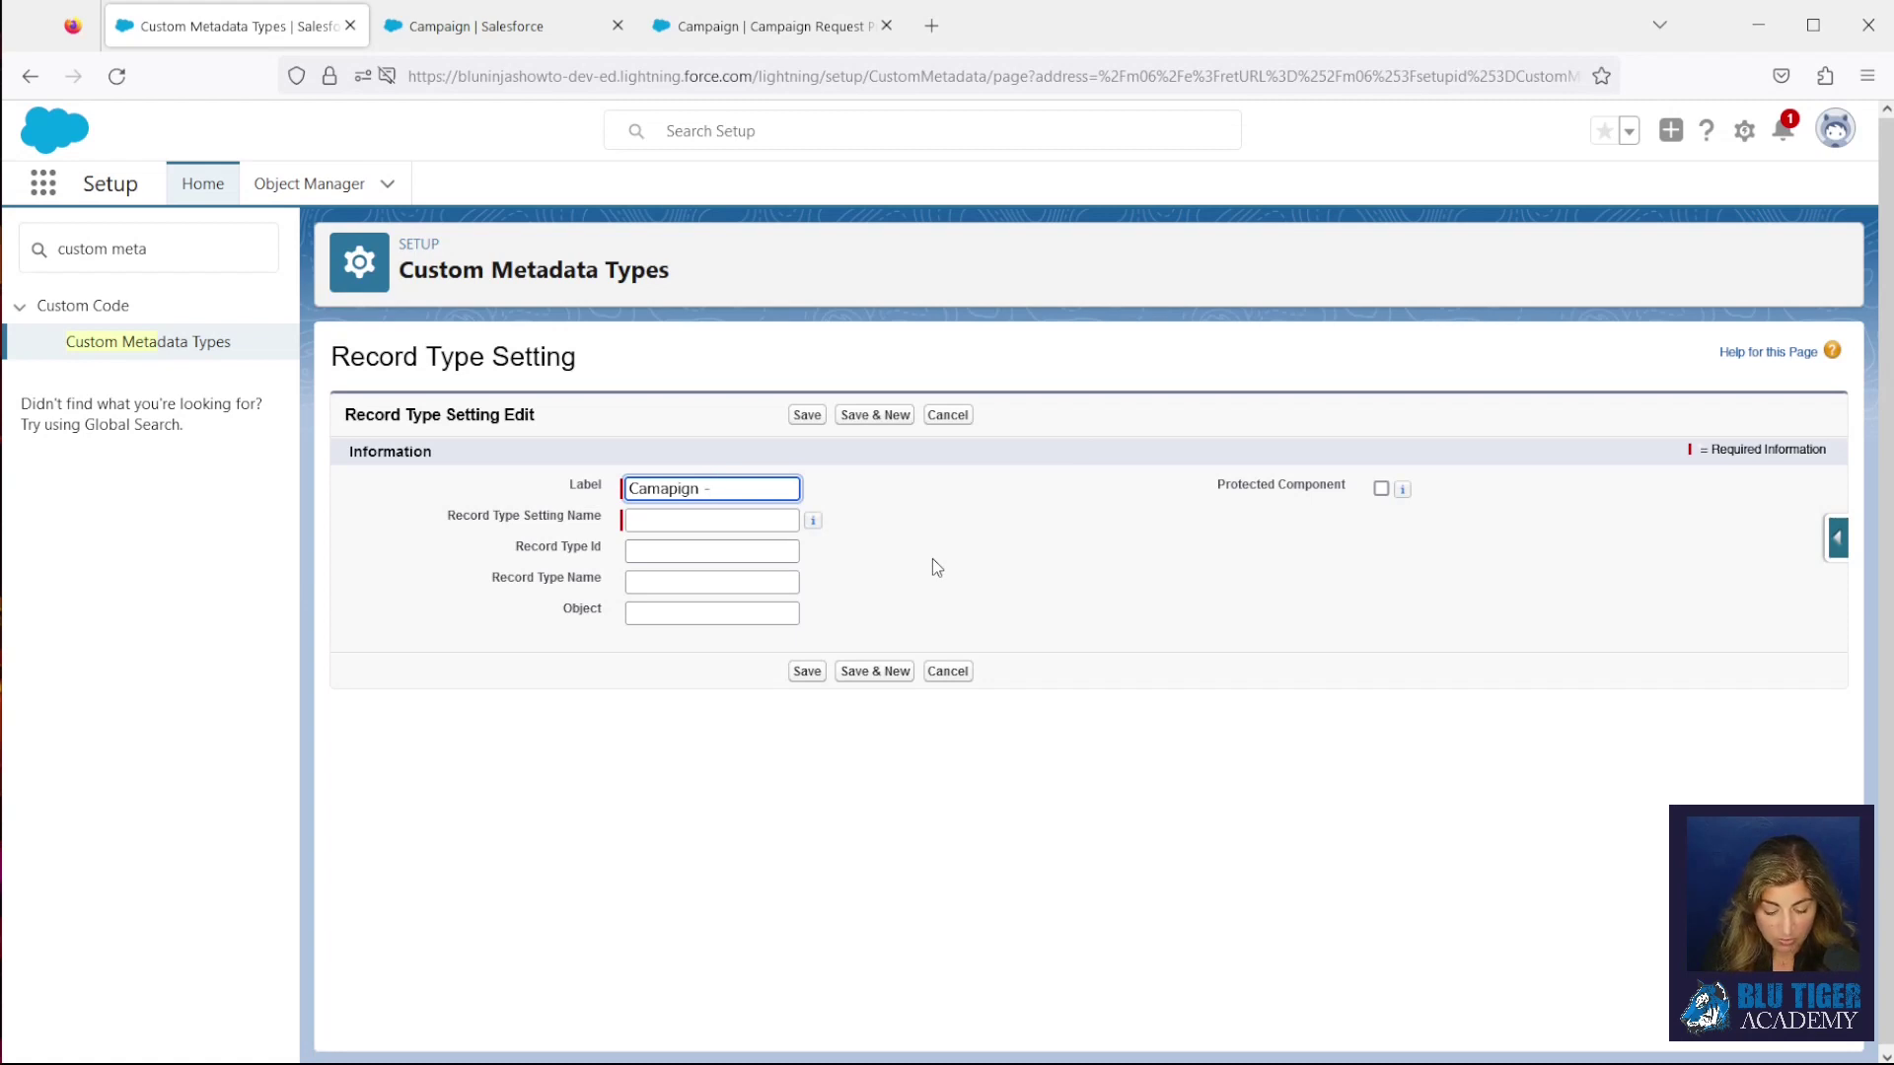
type("Sales")
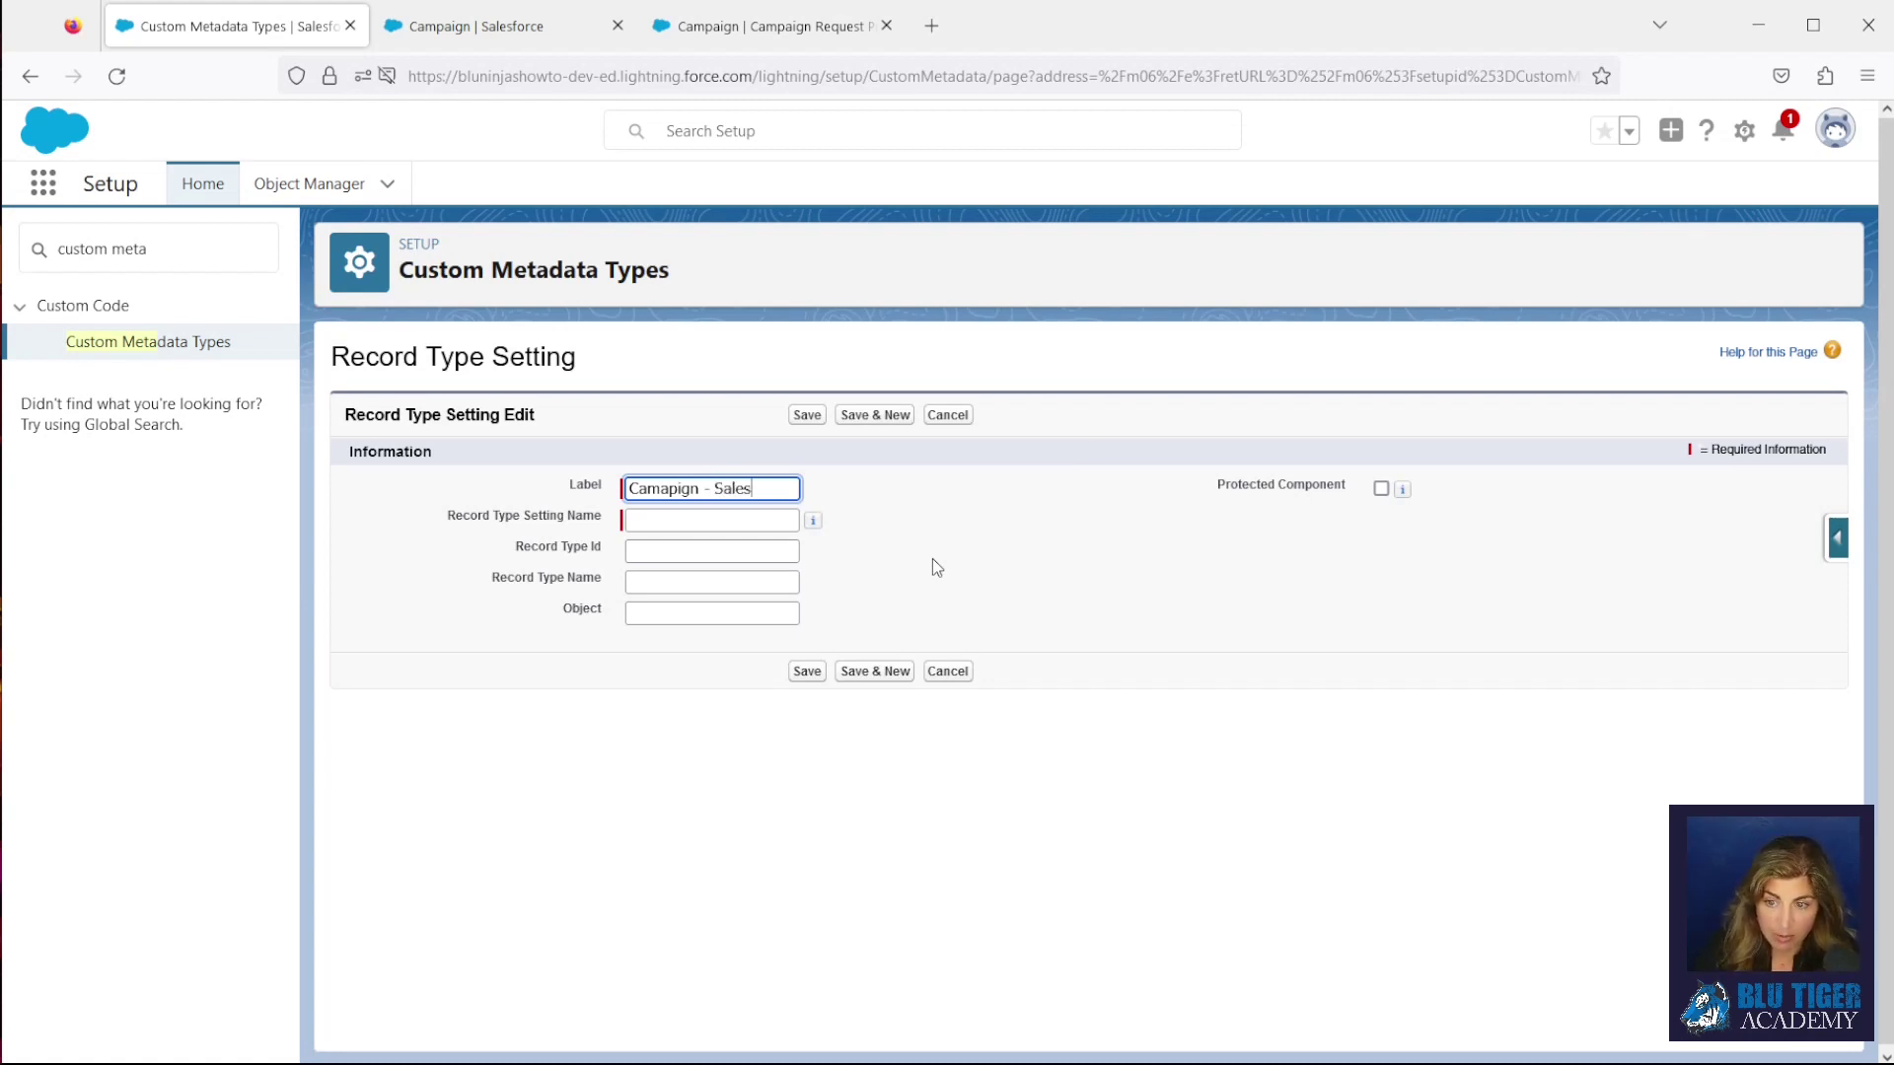
left_click(675, 489)
key("BackSpace")
type("a")
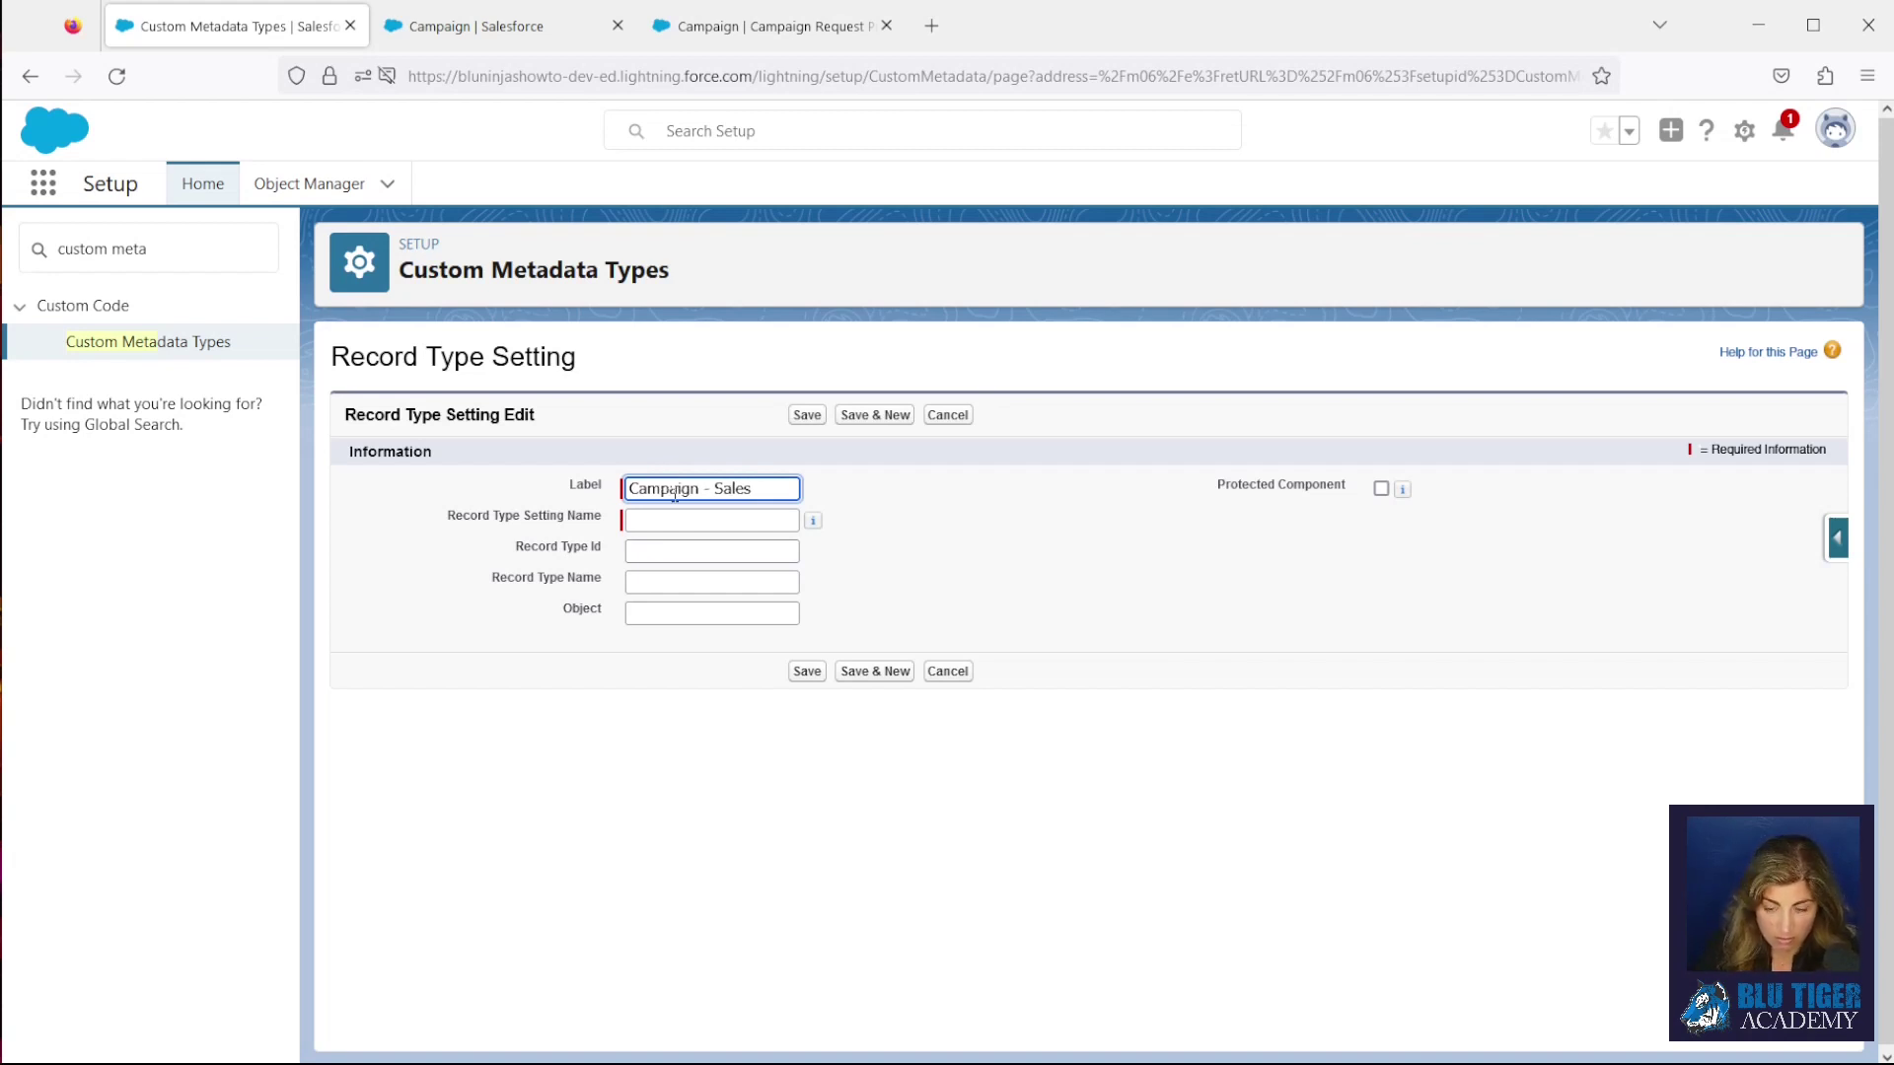
key("Tab")
Copy the Sales record type's ID from its page address into the new record's Record Type Id field
left_click(668, 553)
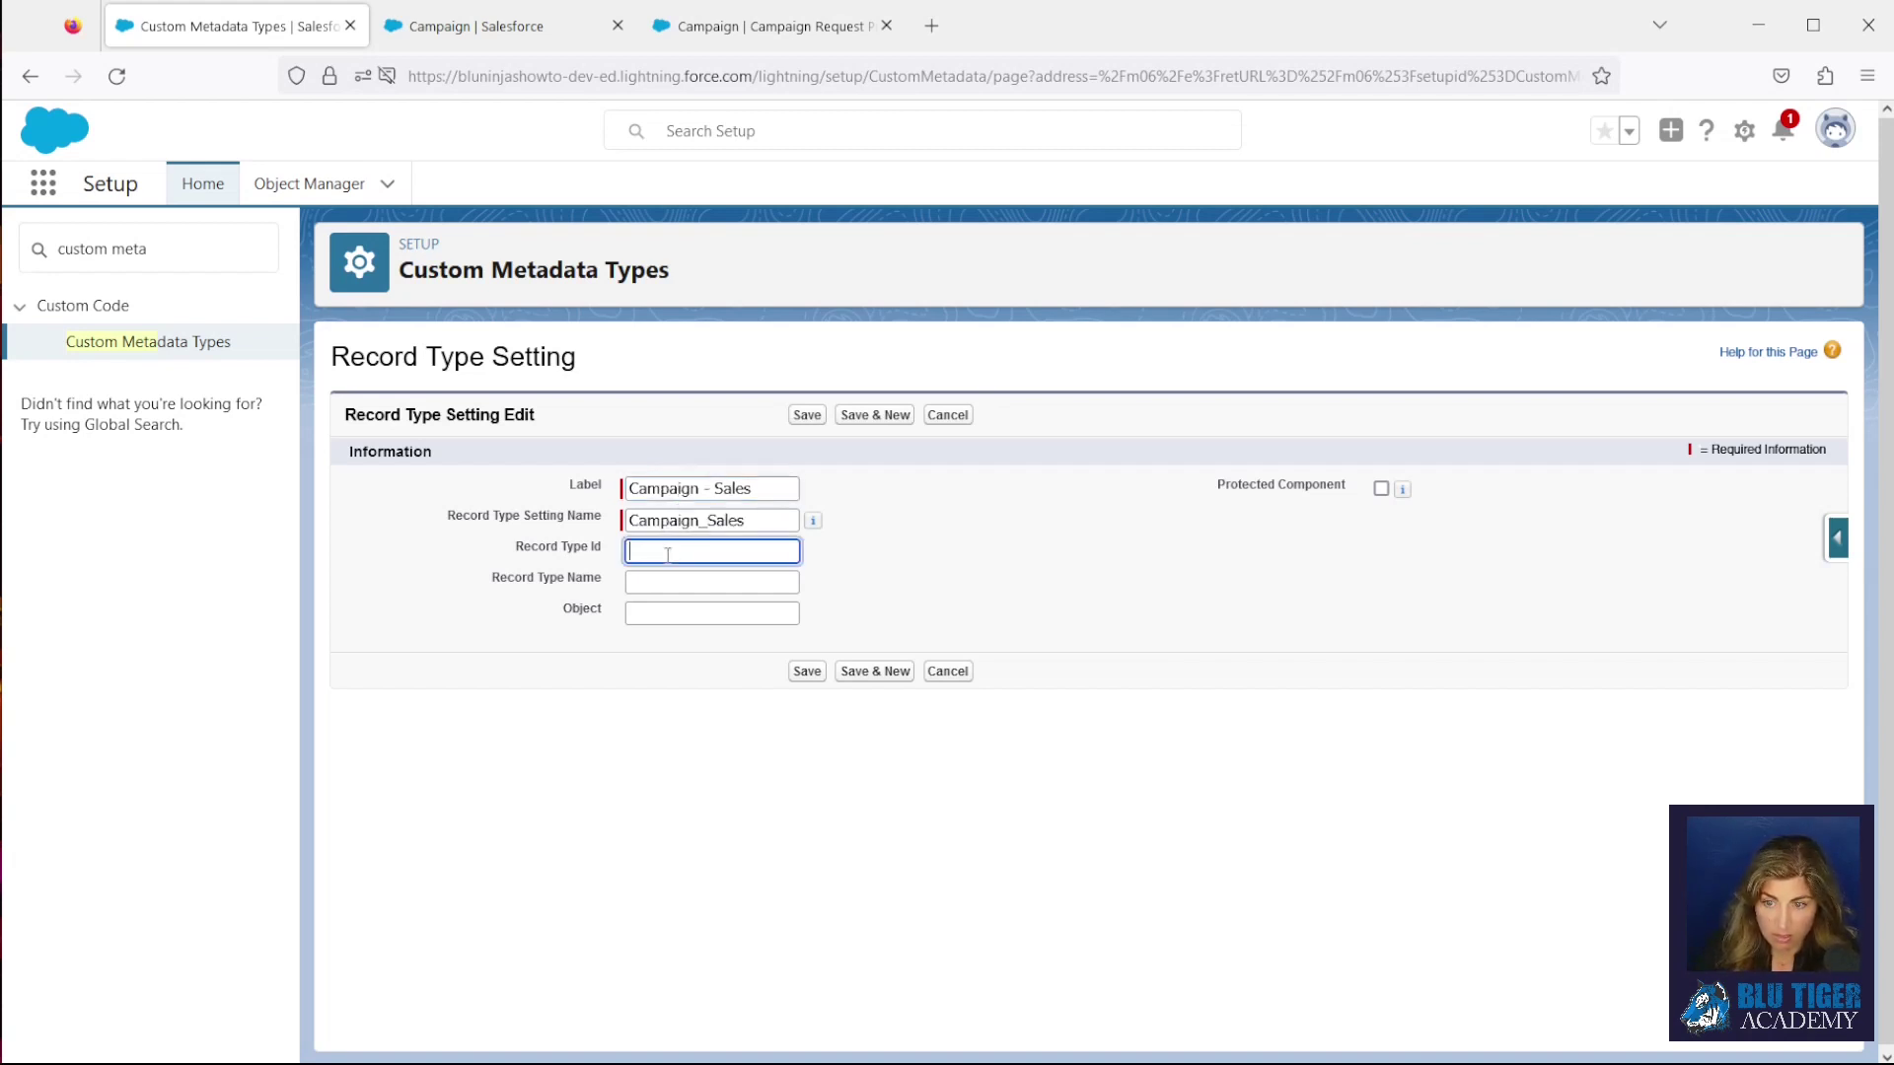
left_click(552, 25)
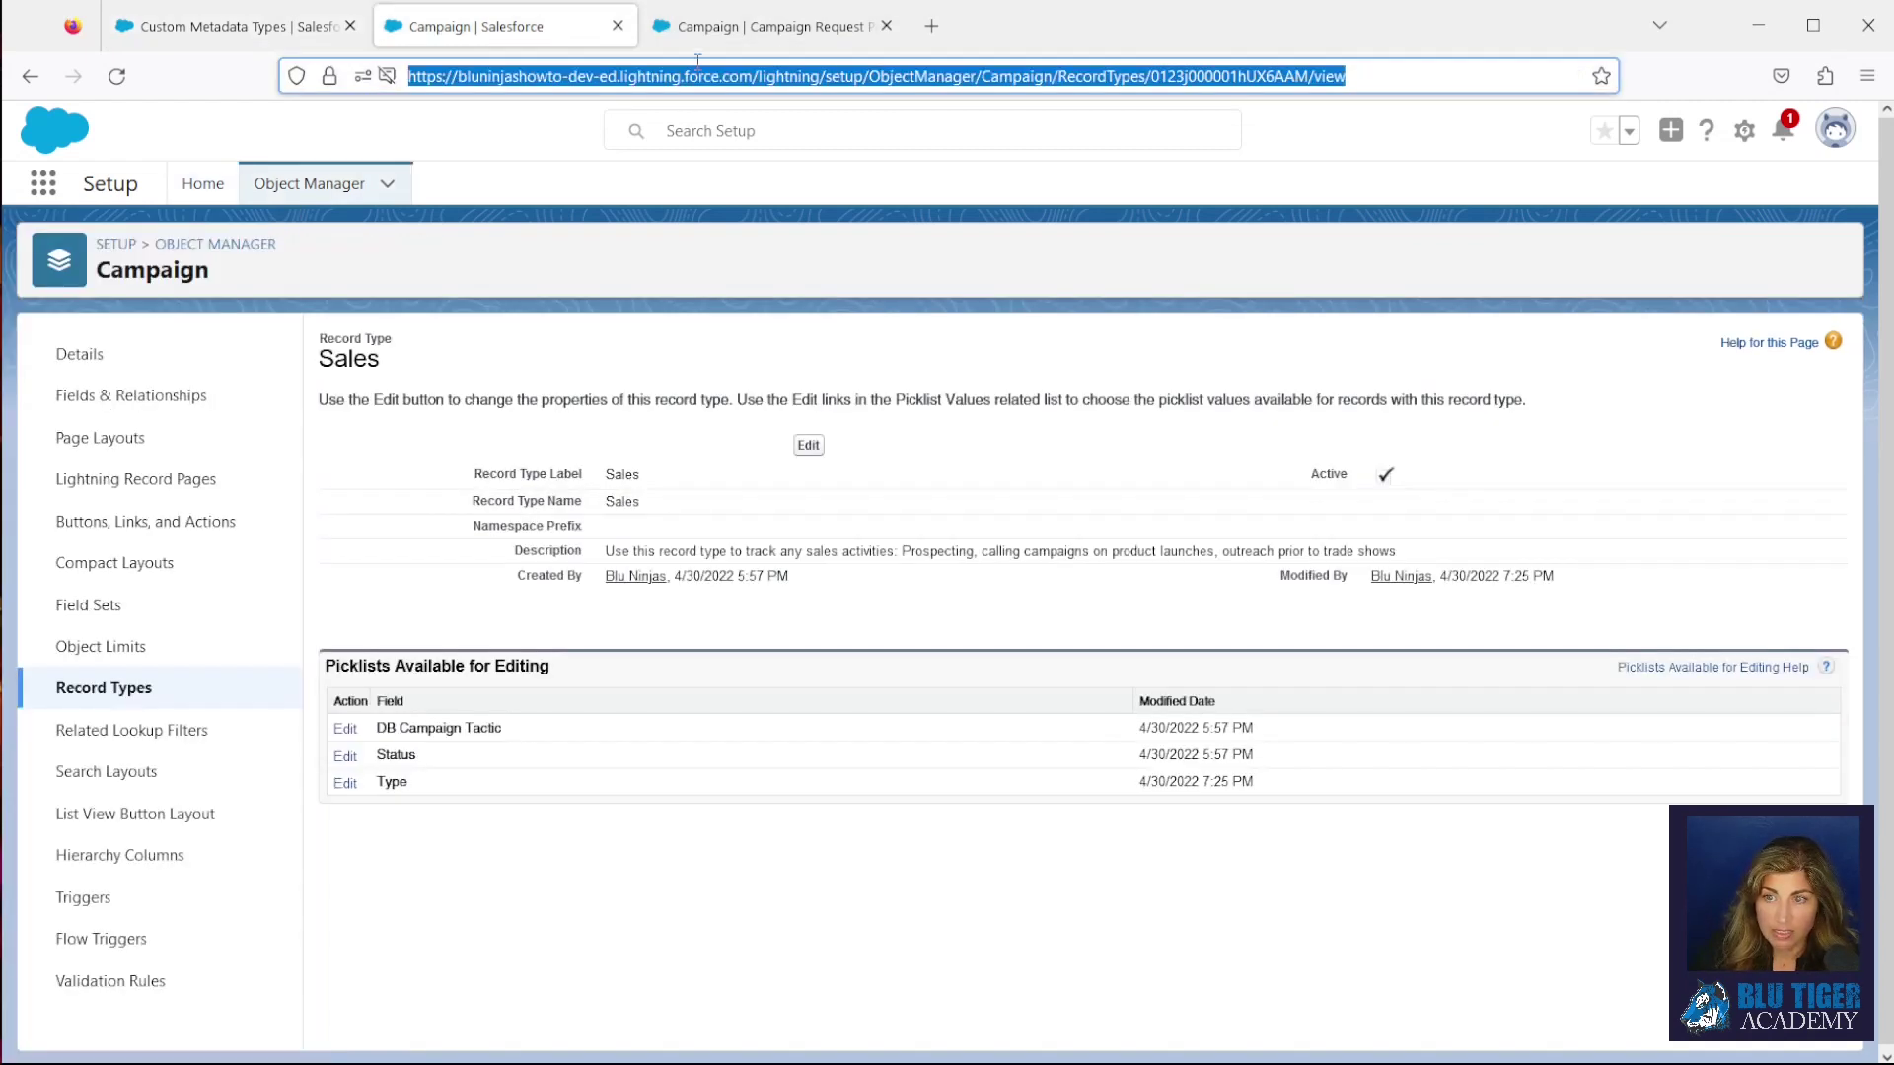
double_click(1253, 76)
key("ctrl+c")
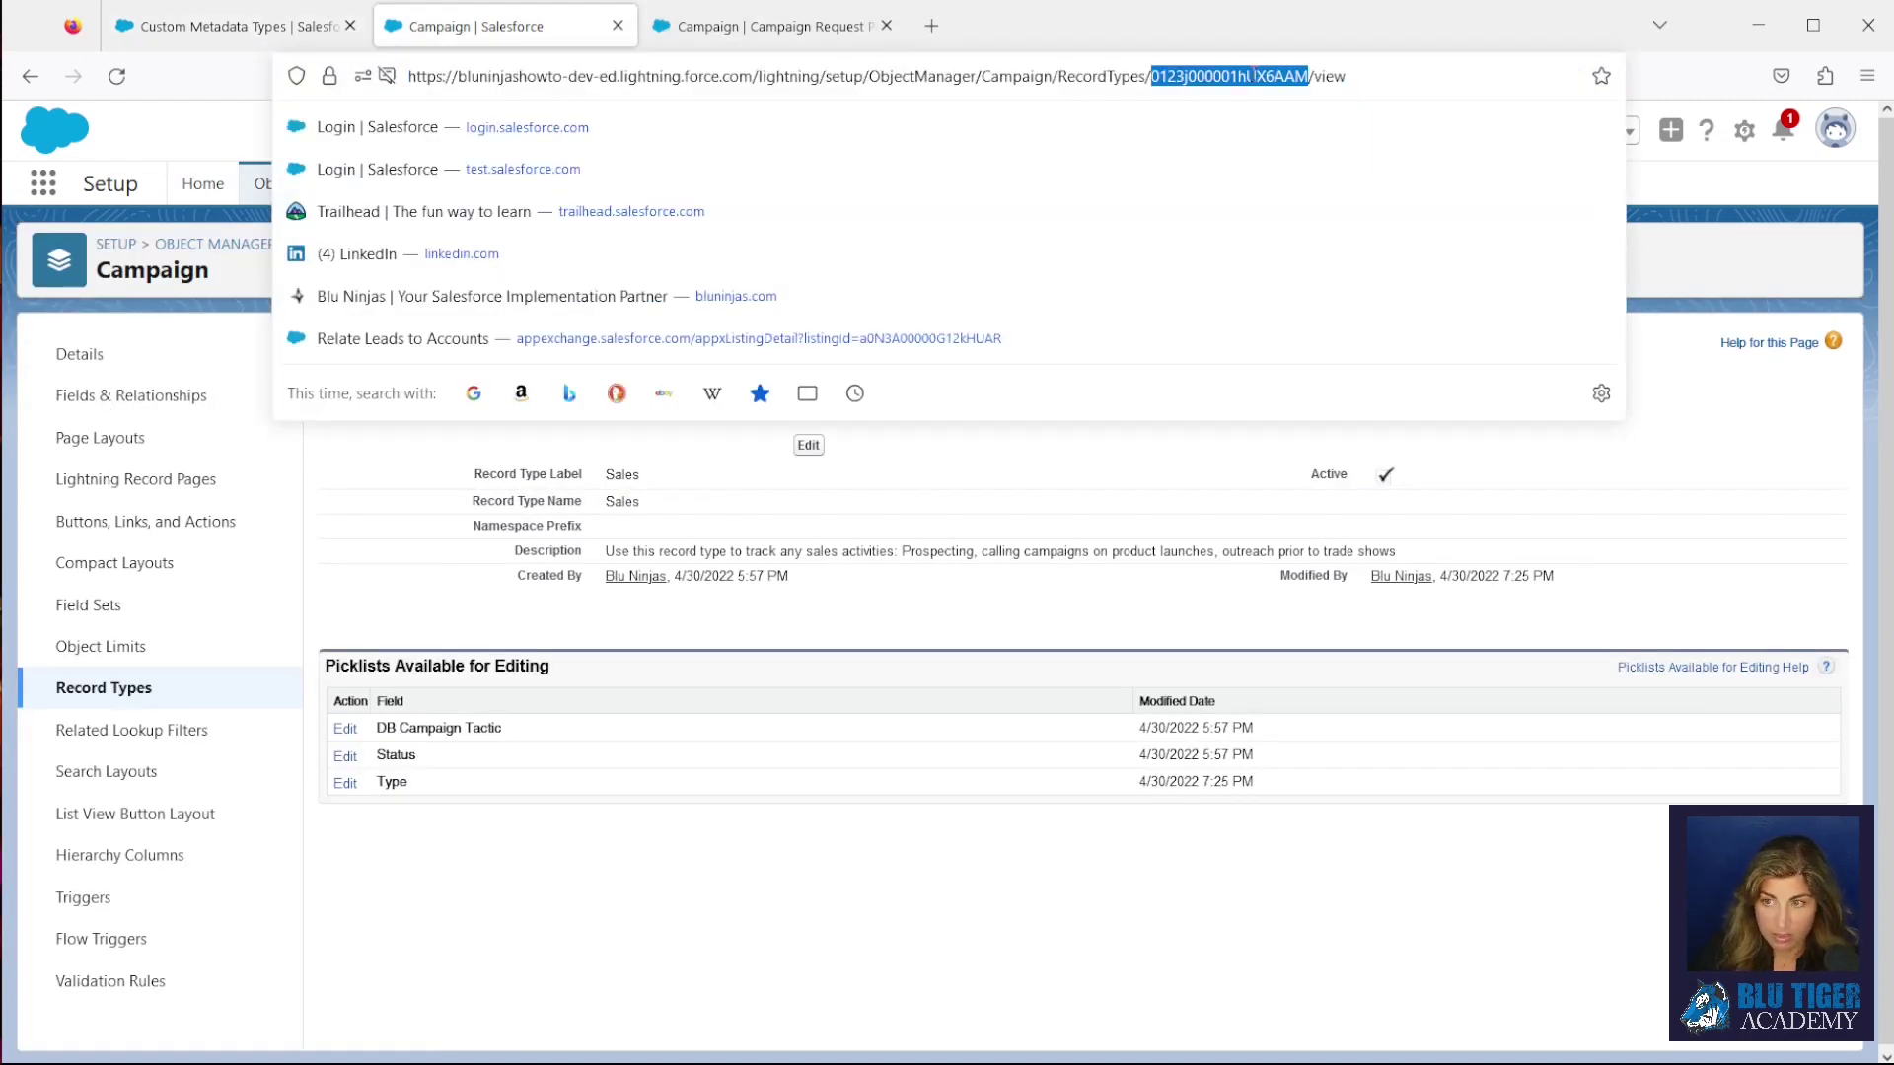
left_click(284, 39)
key("ctrl+v")
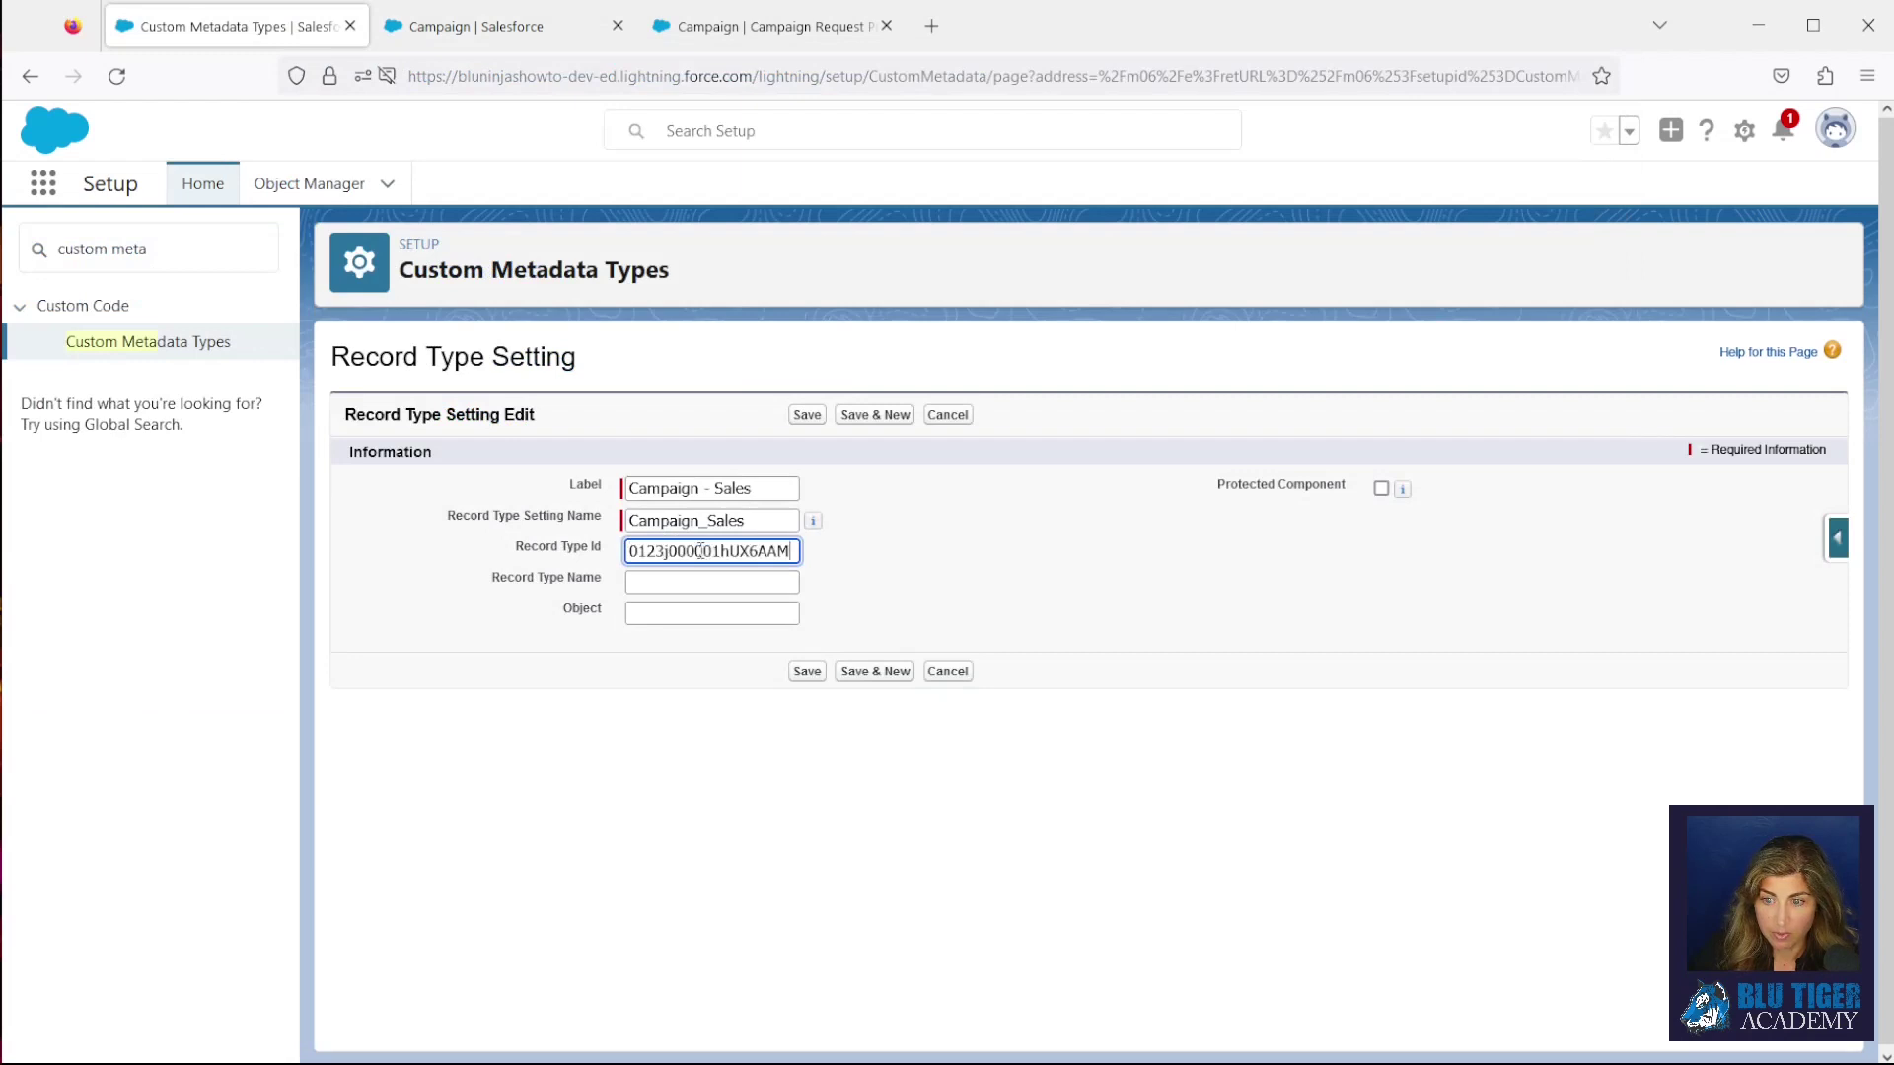
Set the Record Type Name to Sales and the Object to Campaign, and save the record
left_click(673, 584)
key("Tab")
type("C")
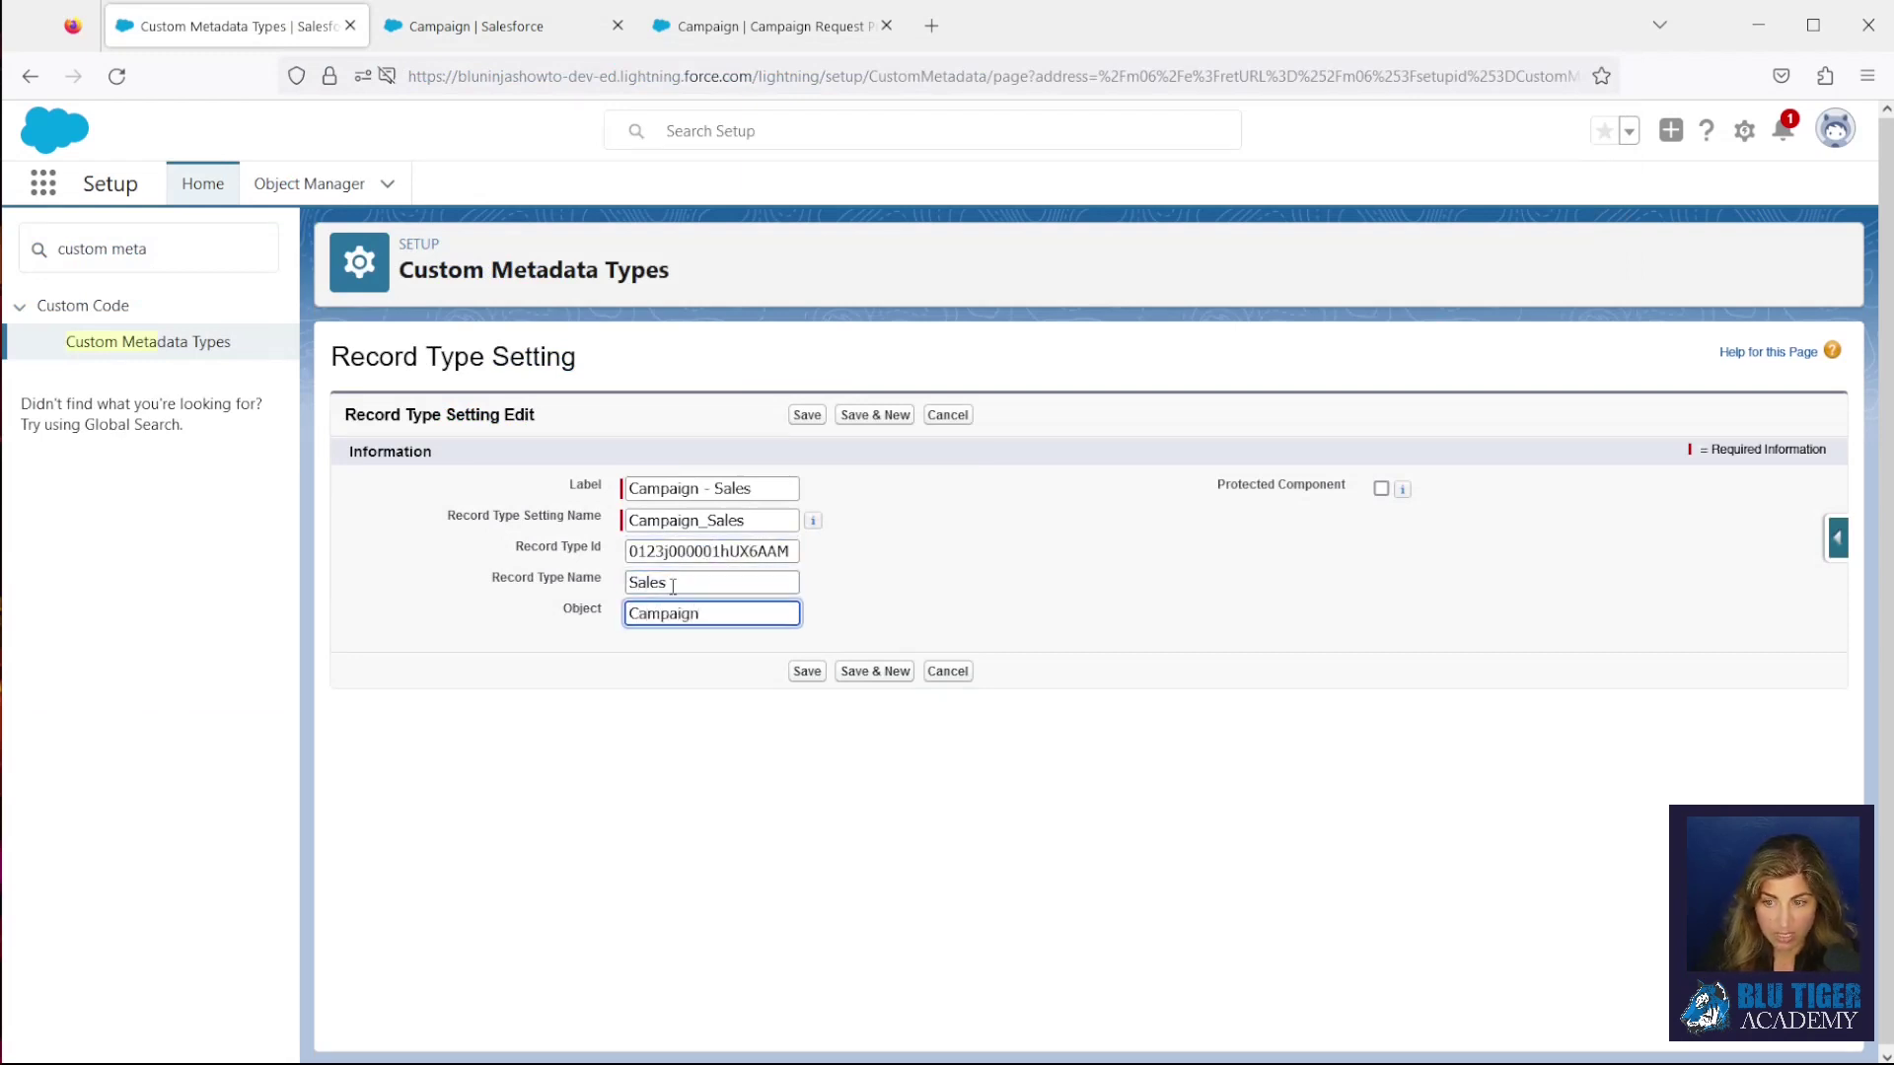
left_click(803, 416)
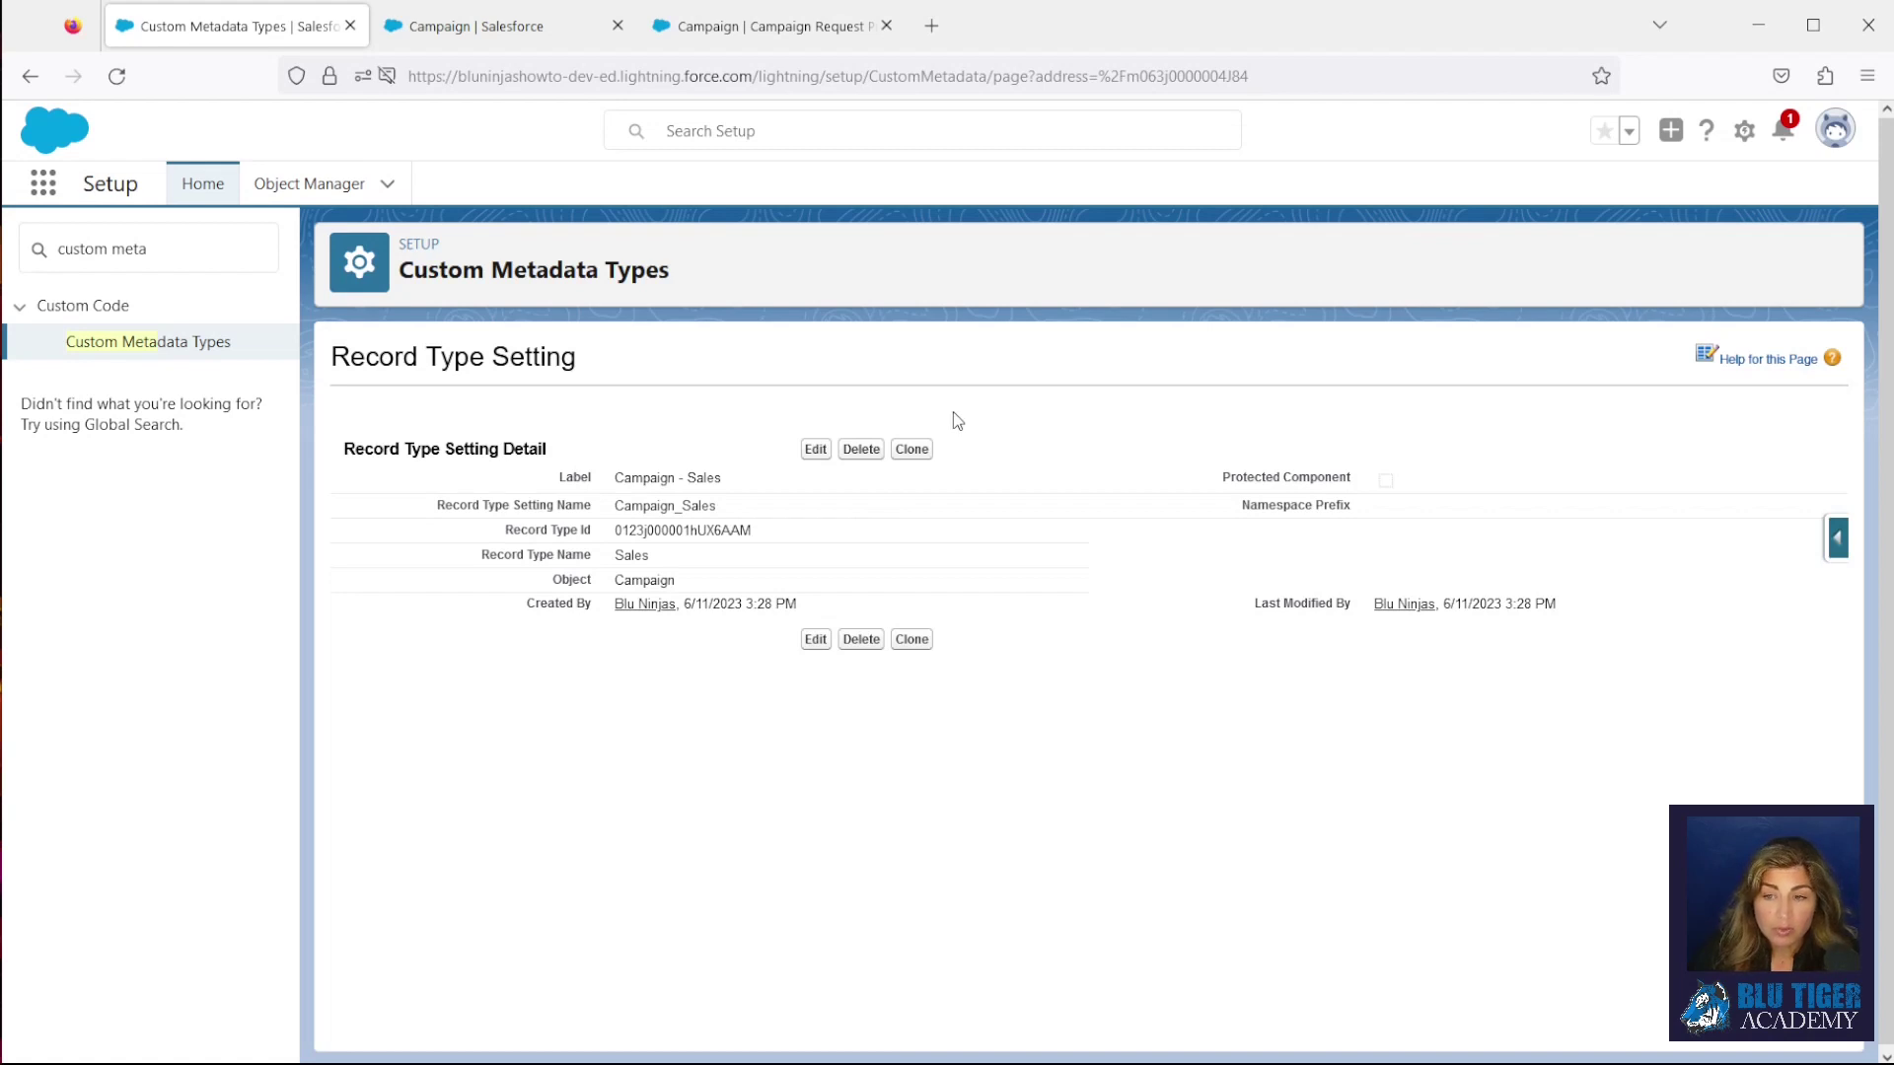
Clone the Campaign - Sales record, giving the copy the label Campaign - Email and the setting name Campaign_Email
left_click(913, 451)
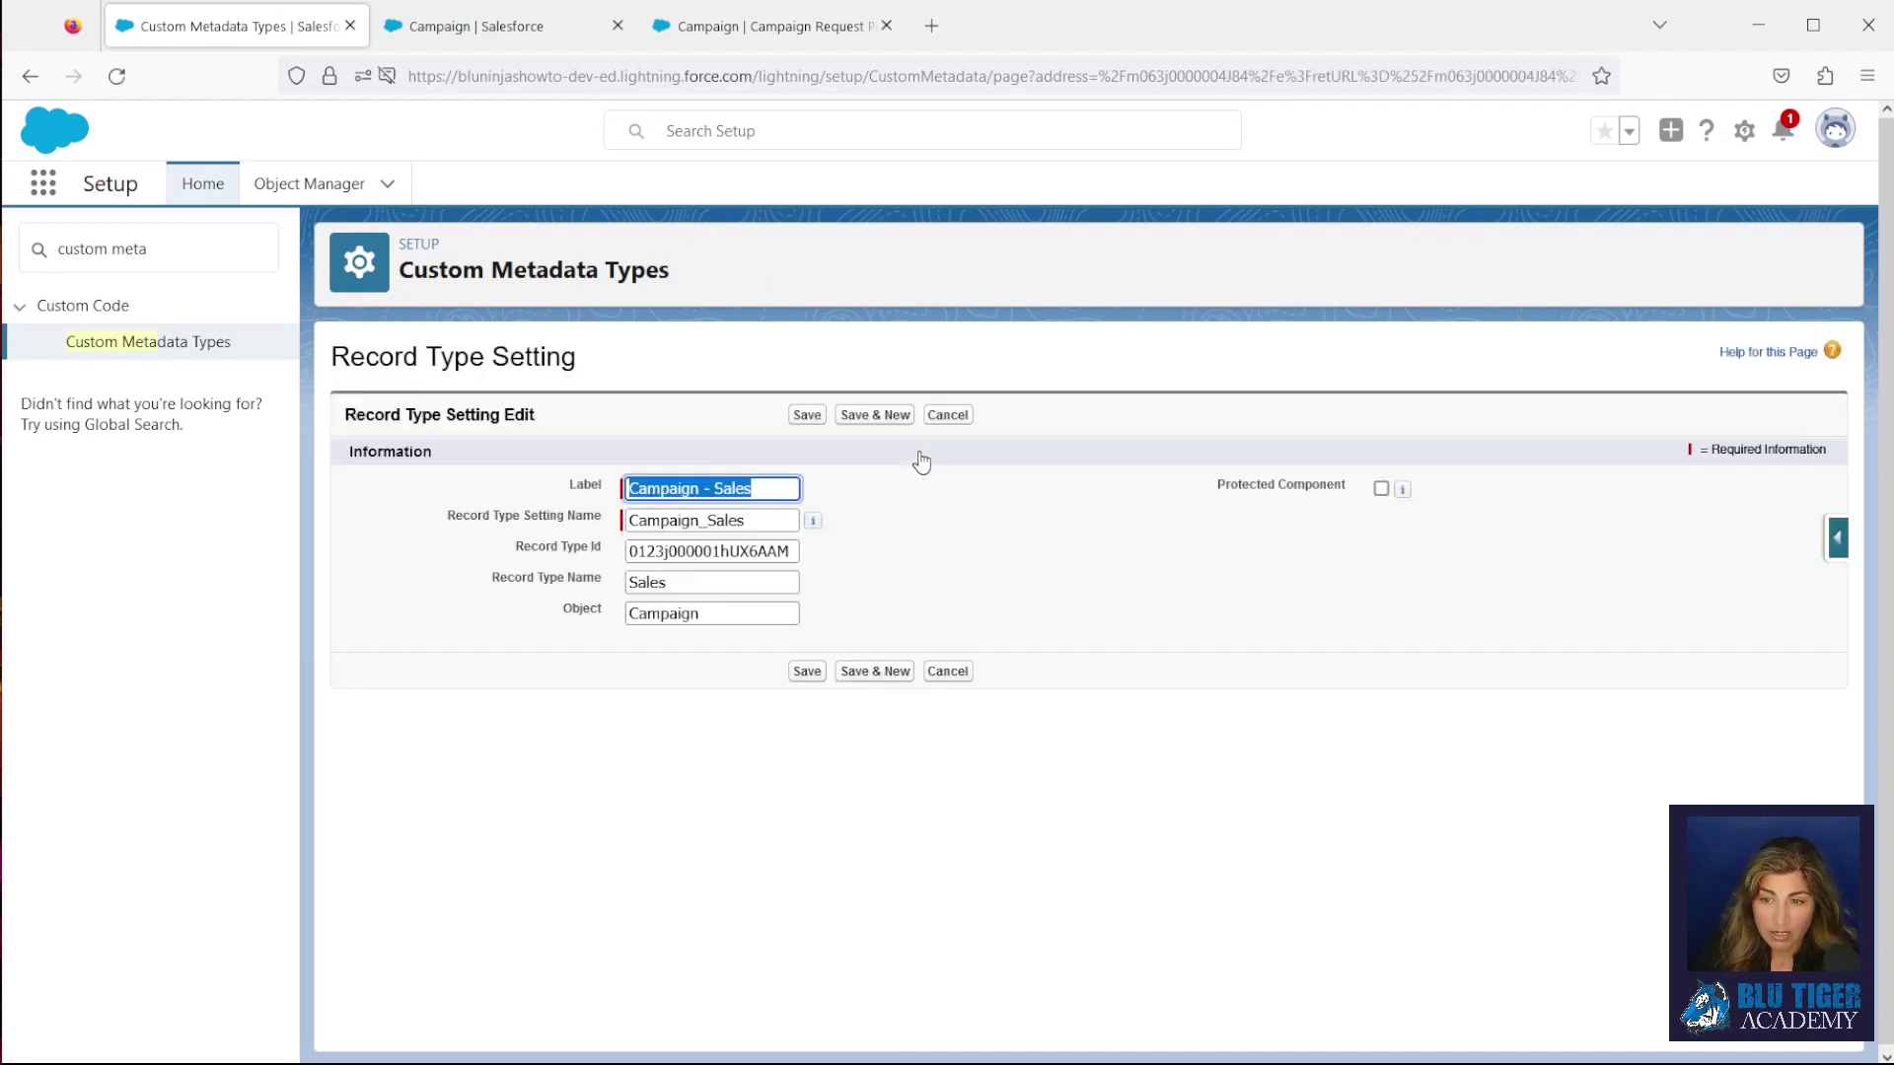
left_click(776, 489)
type("Ema")
left_click(760, 520)
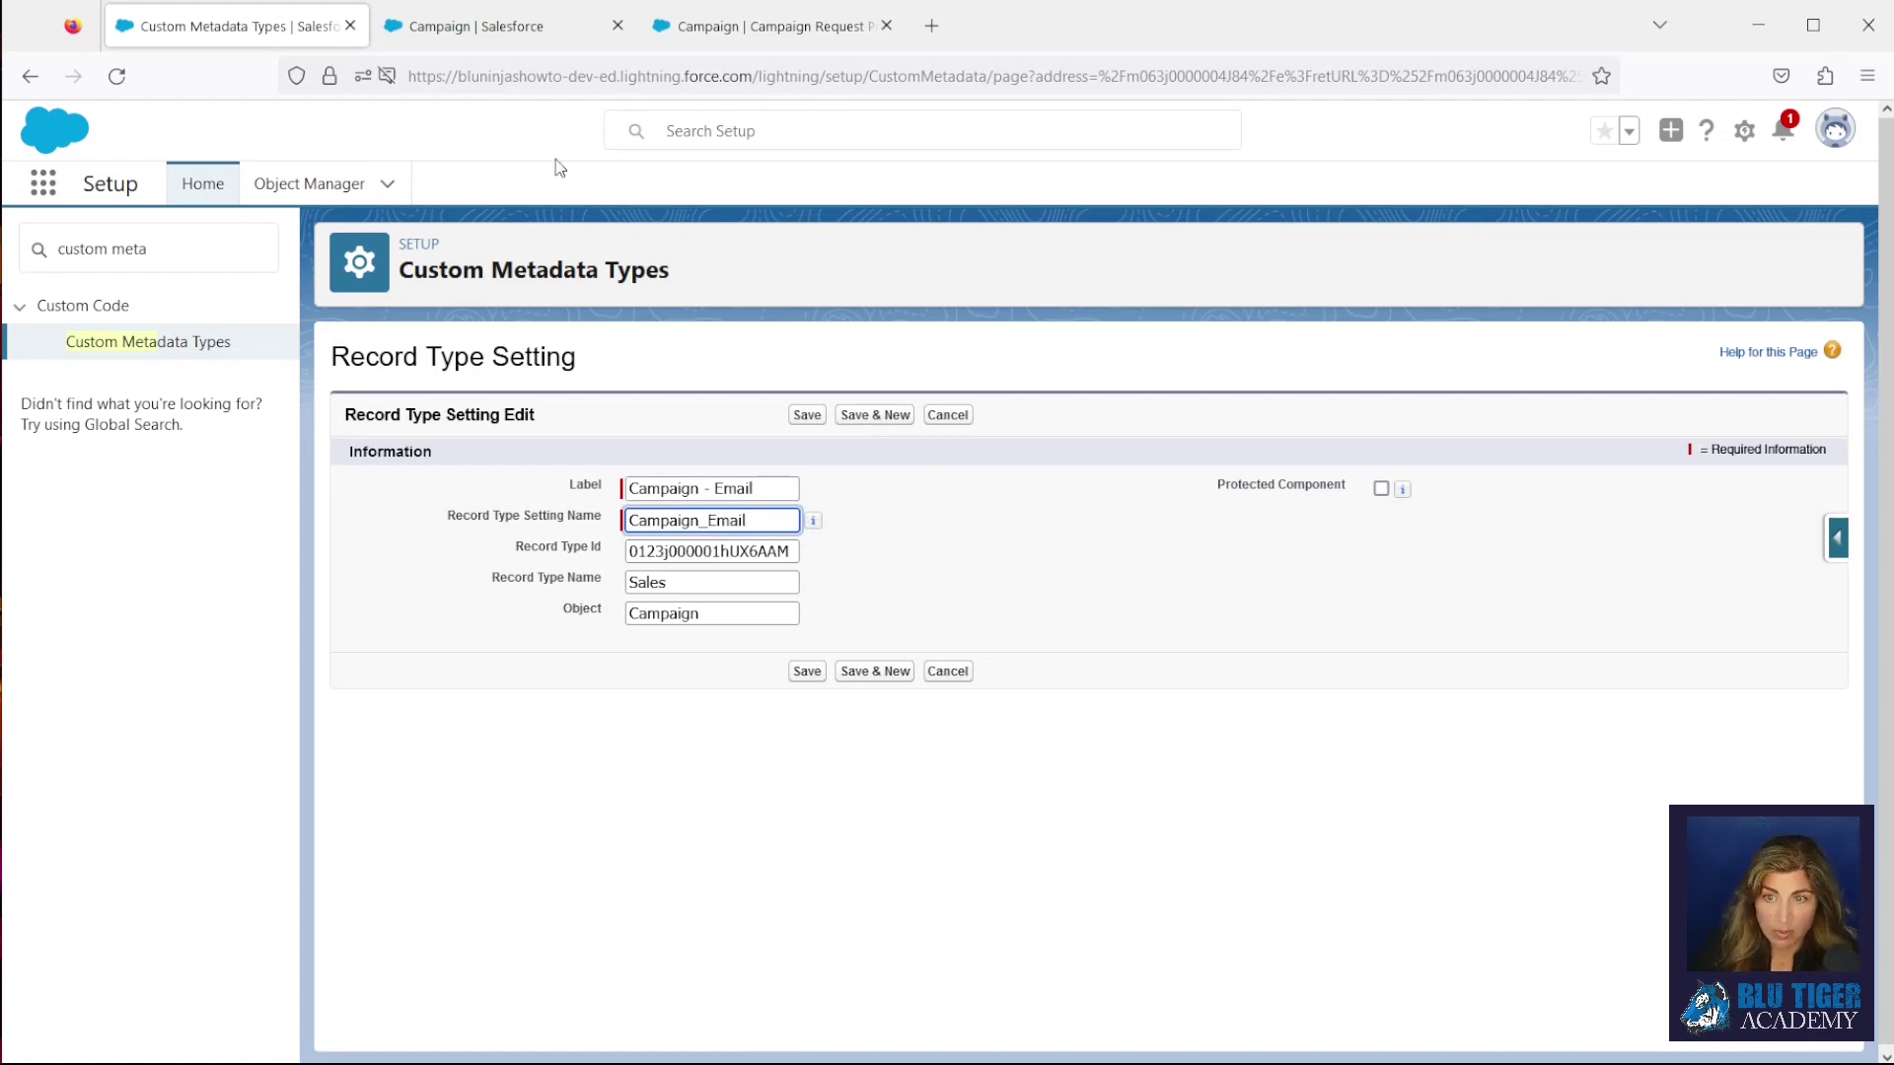
Replace the cloned record's Record Type Id with the Campaign Email record type's ID, copied from its page address
left_click(513, 26)
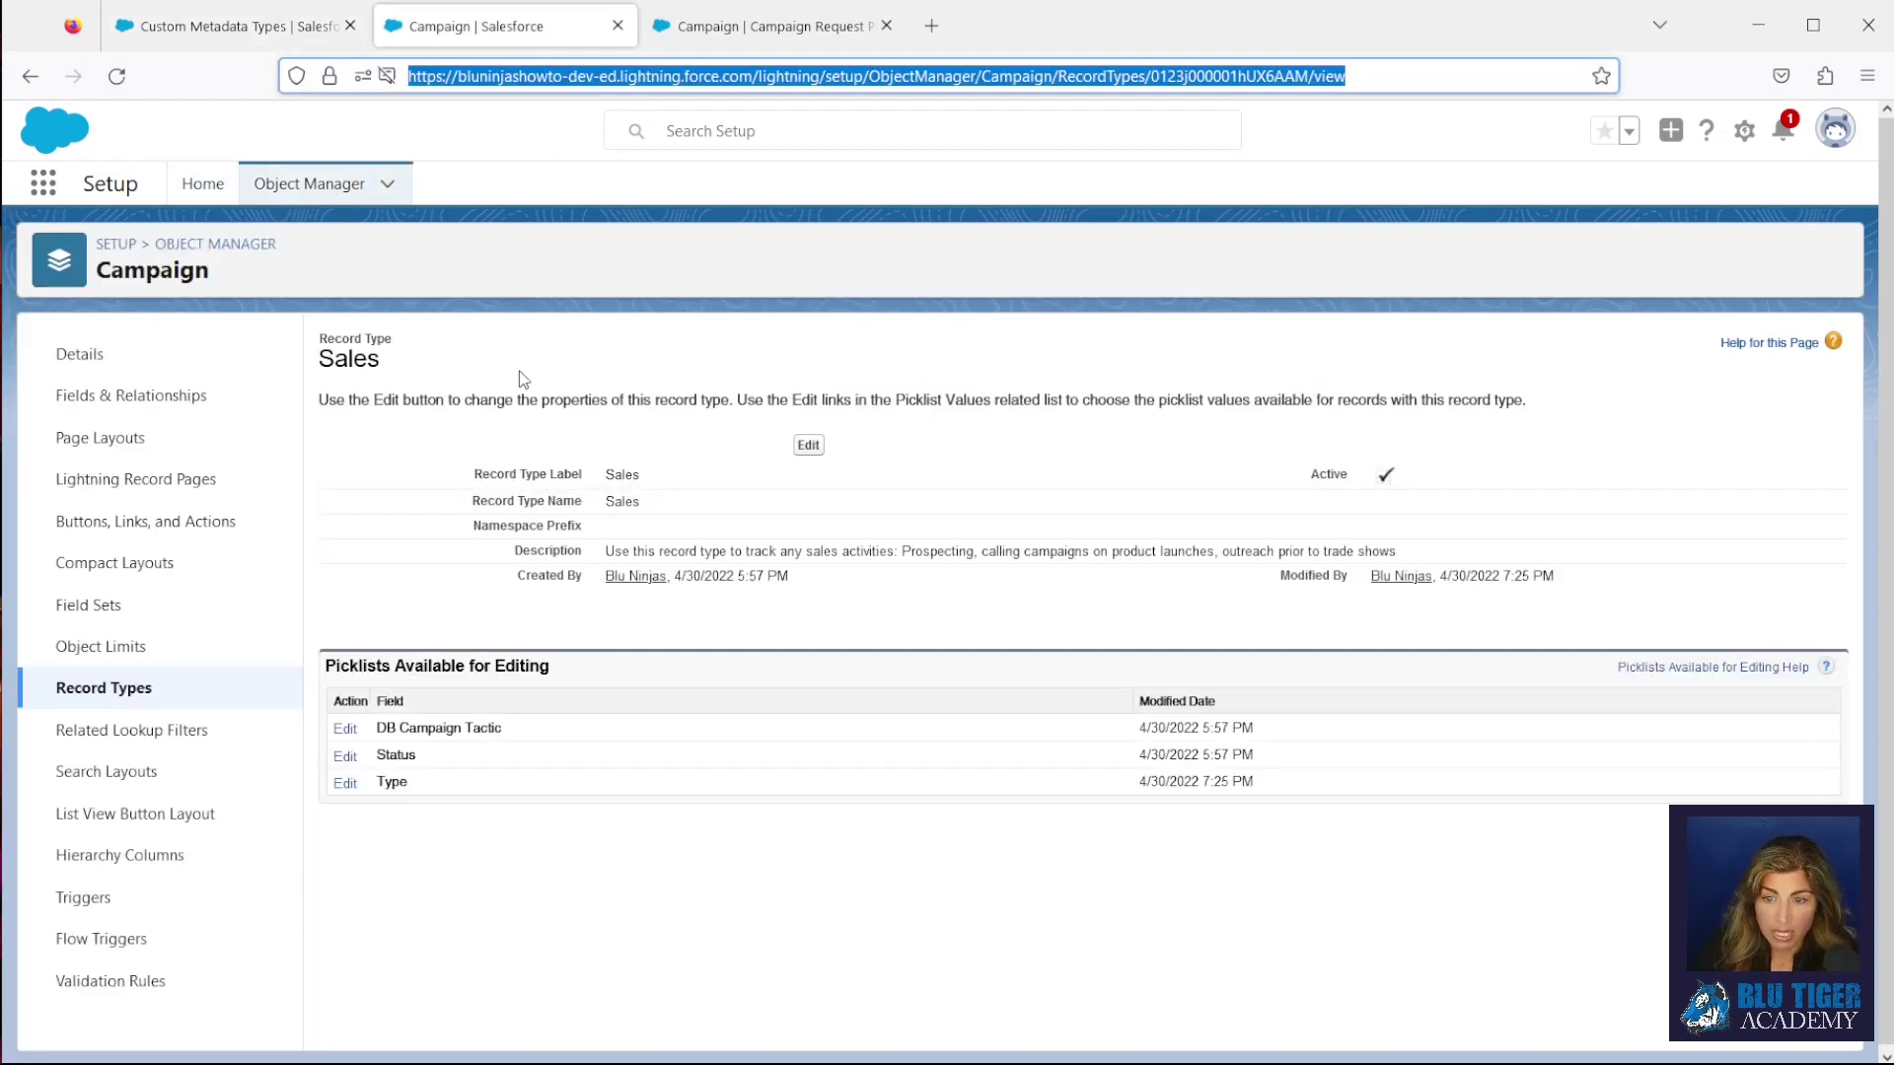
left_click(106, 690)
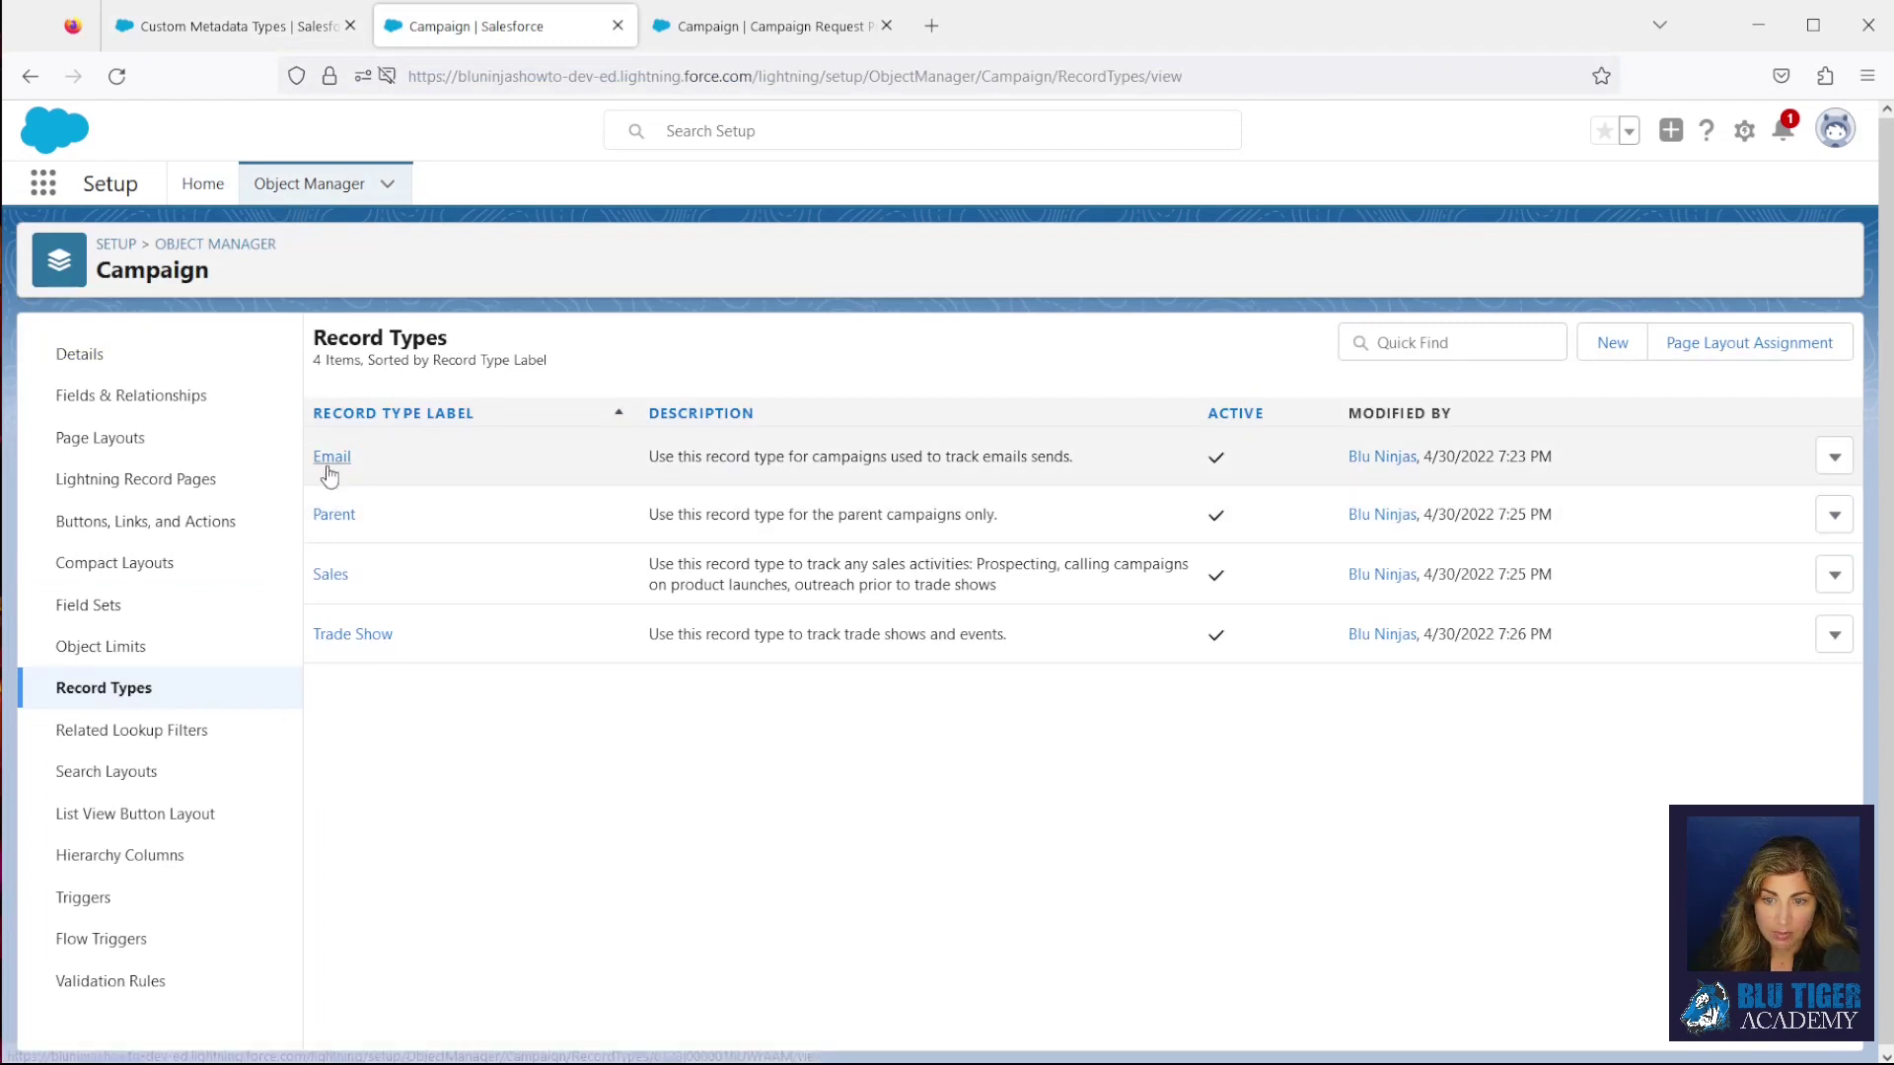
left_click(330, 458)
double_click(1249, 69)
key("ctrl+c")
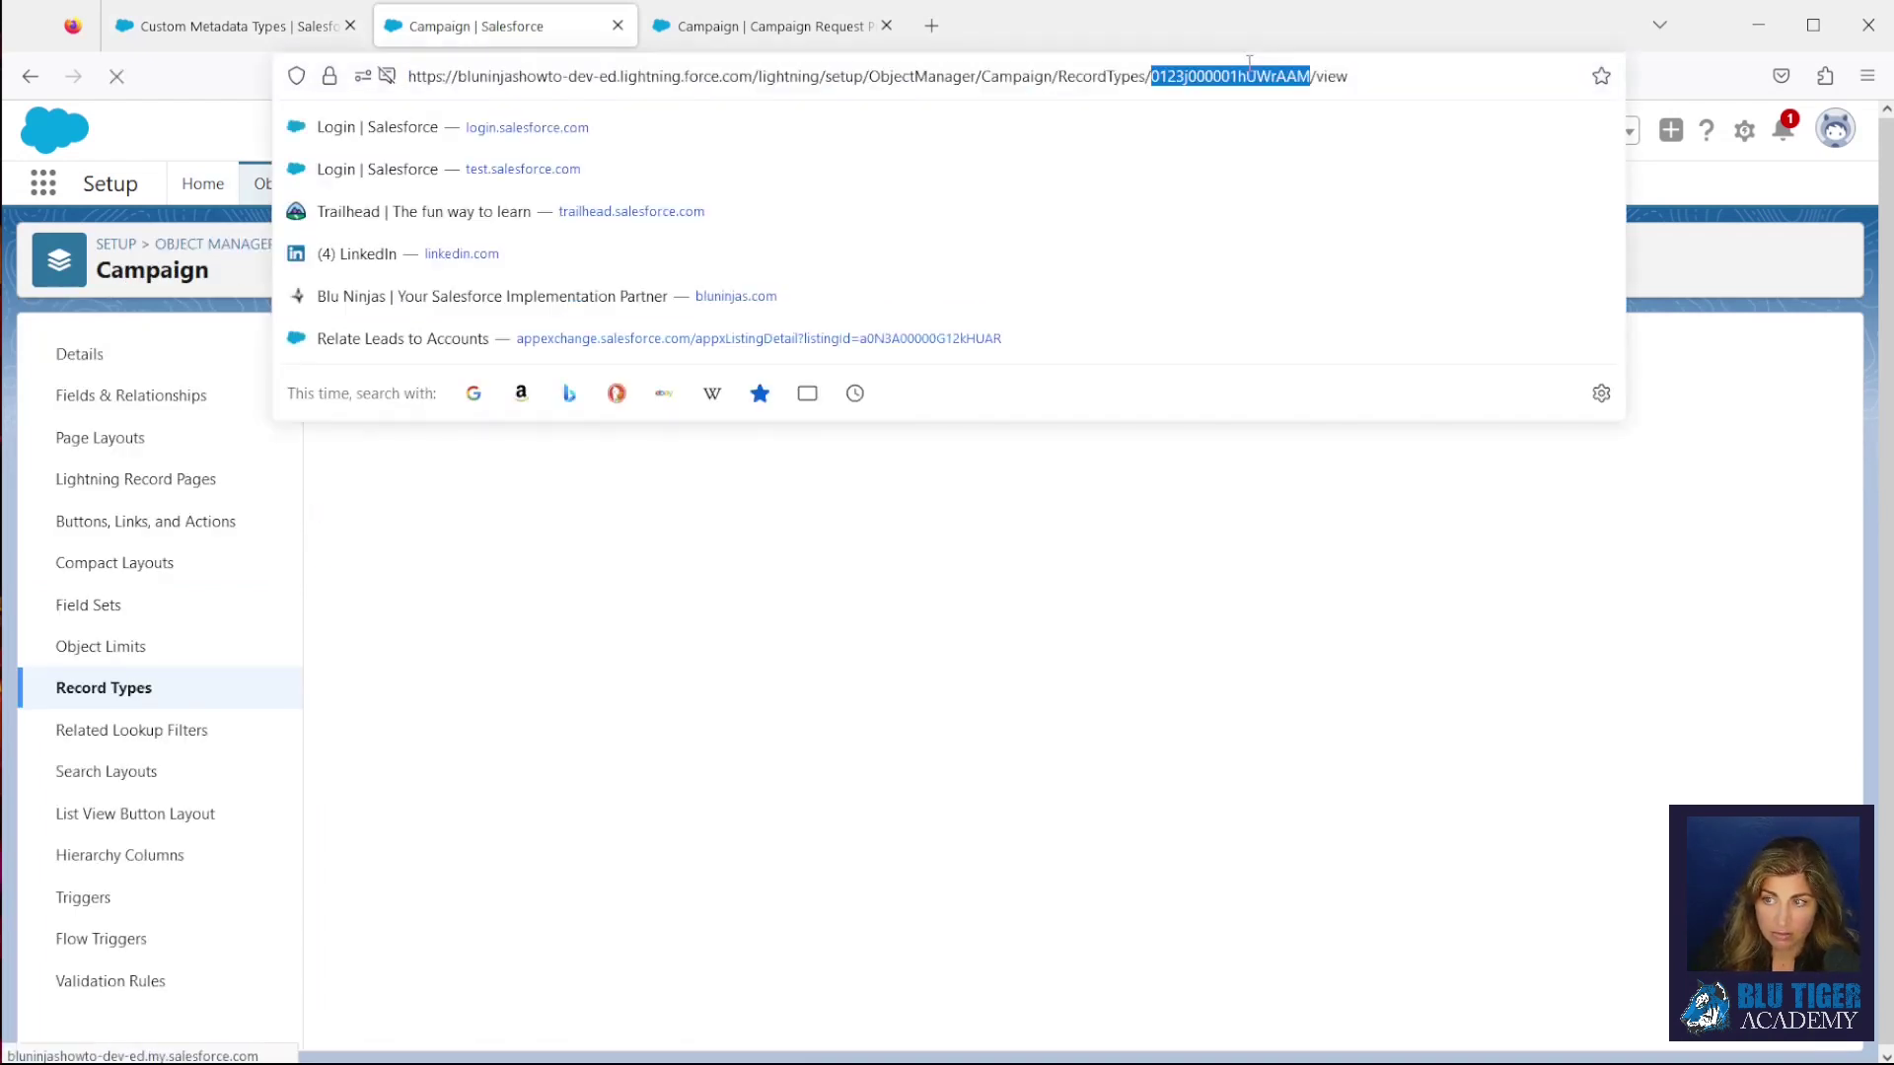
left_click(276, 29)
double_click(714, 551)
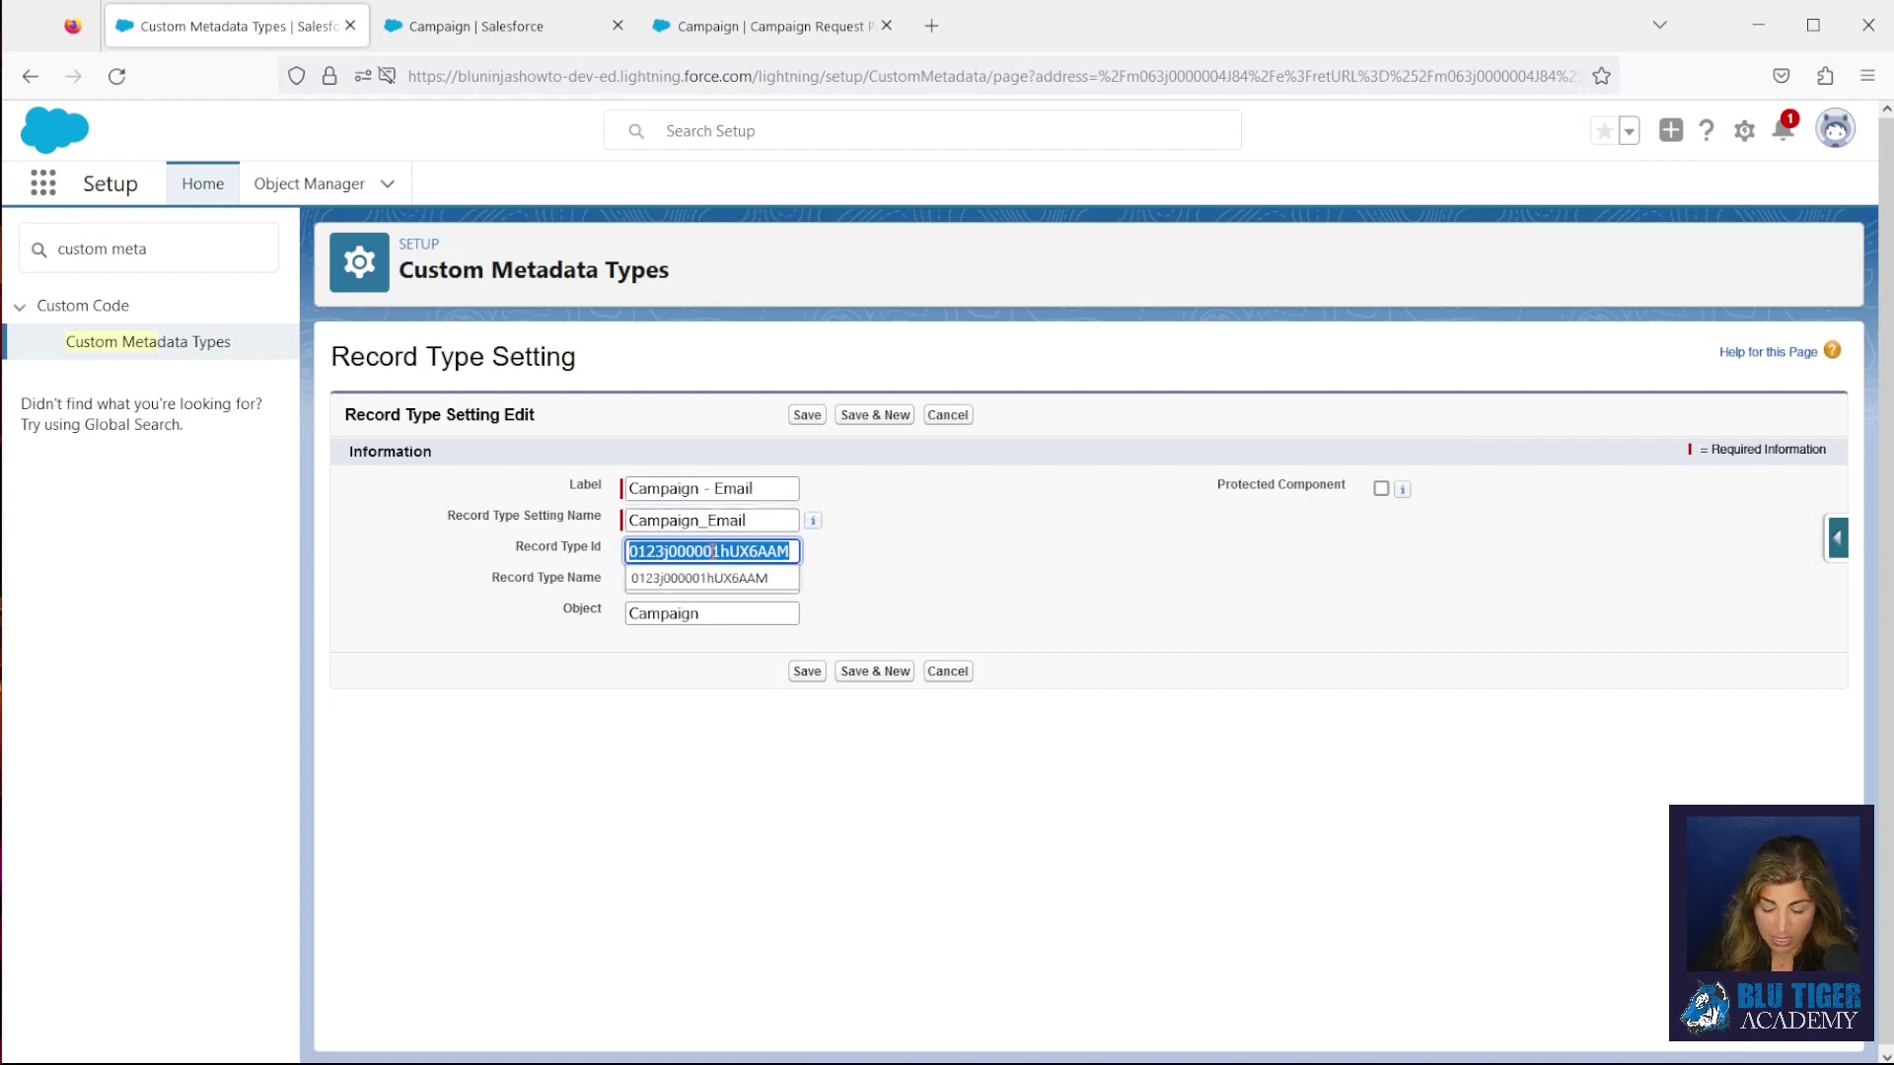
key("BackSpace")
key("ctrl+v")
Set the cloned record's Record Type Name to Email and save it
left_click(695, 582)
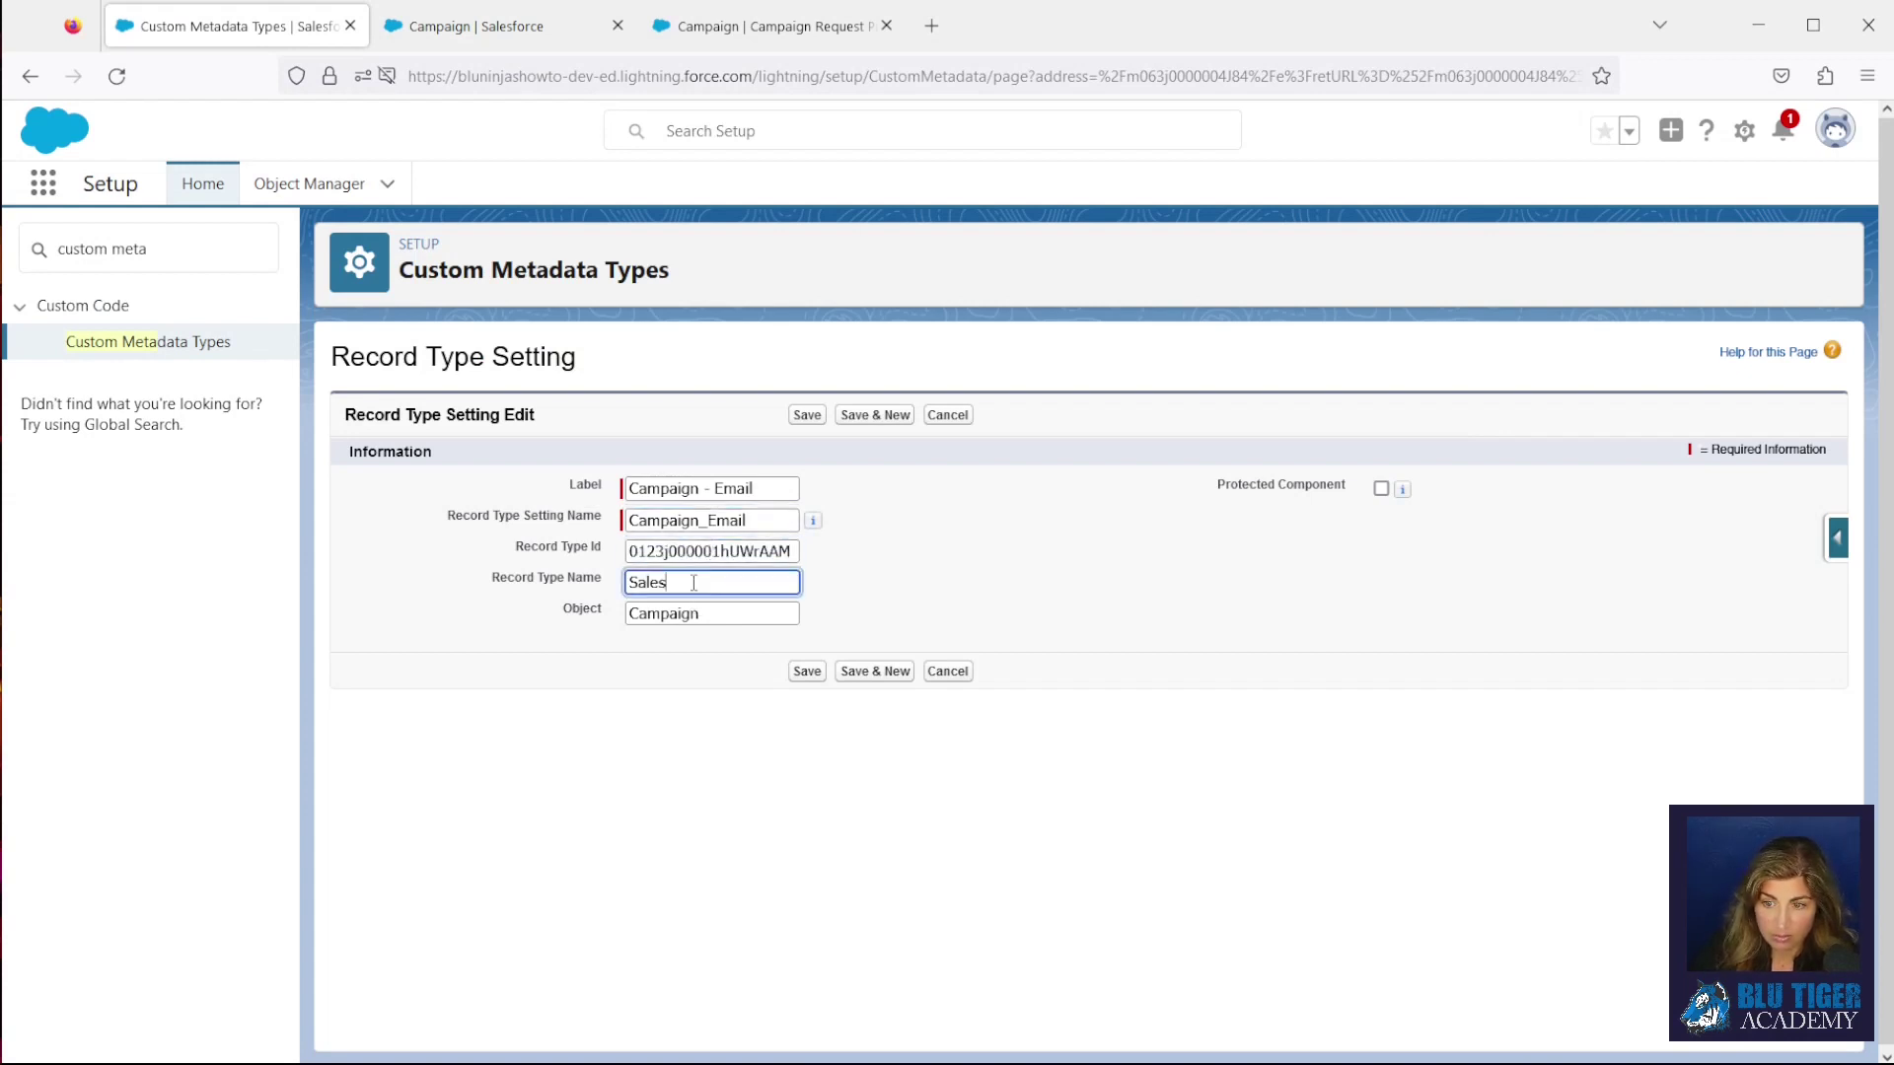
key("BackSpace")
key("BackSpace")
key("BackSpace")
key("BackSpace")
key("BackSpace")
type("Email")
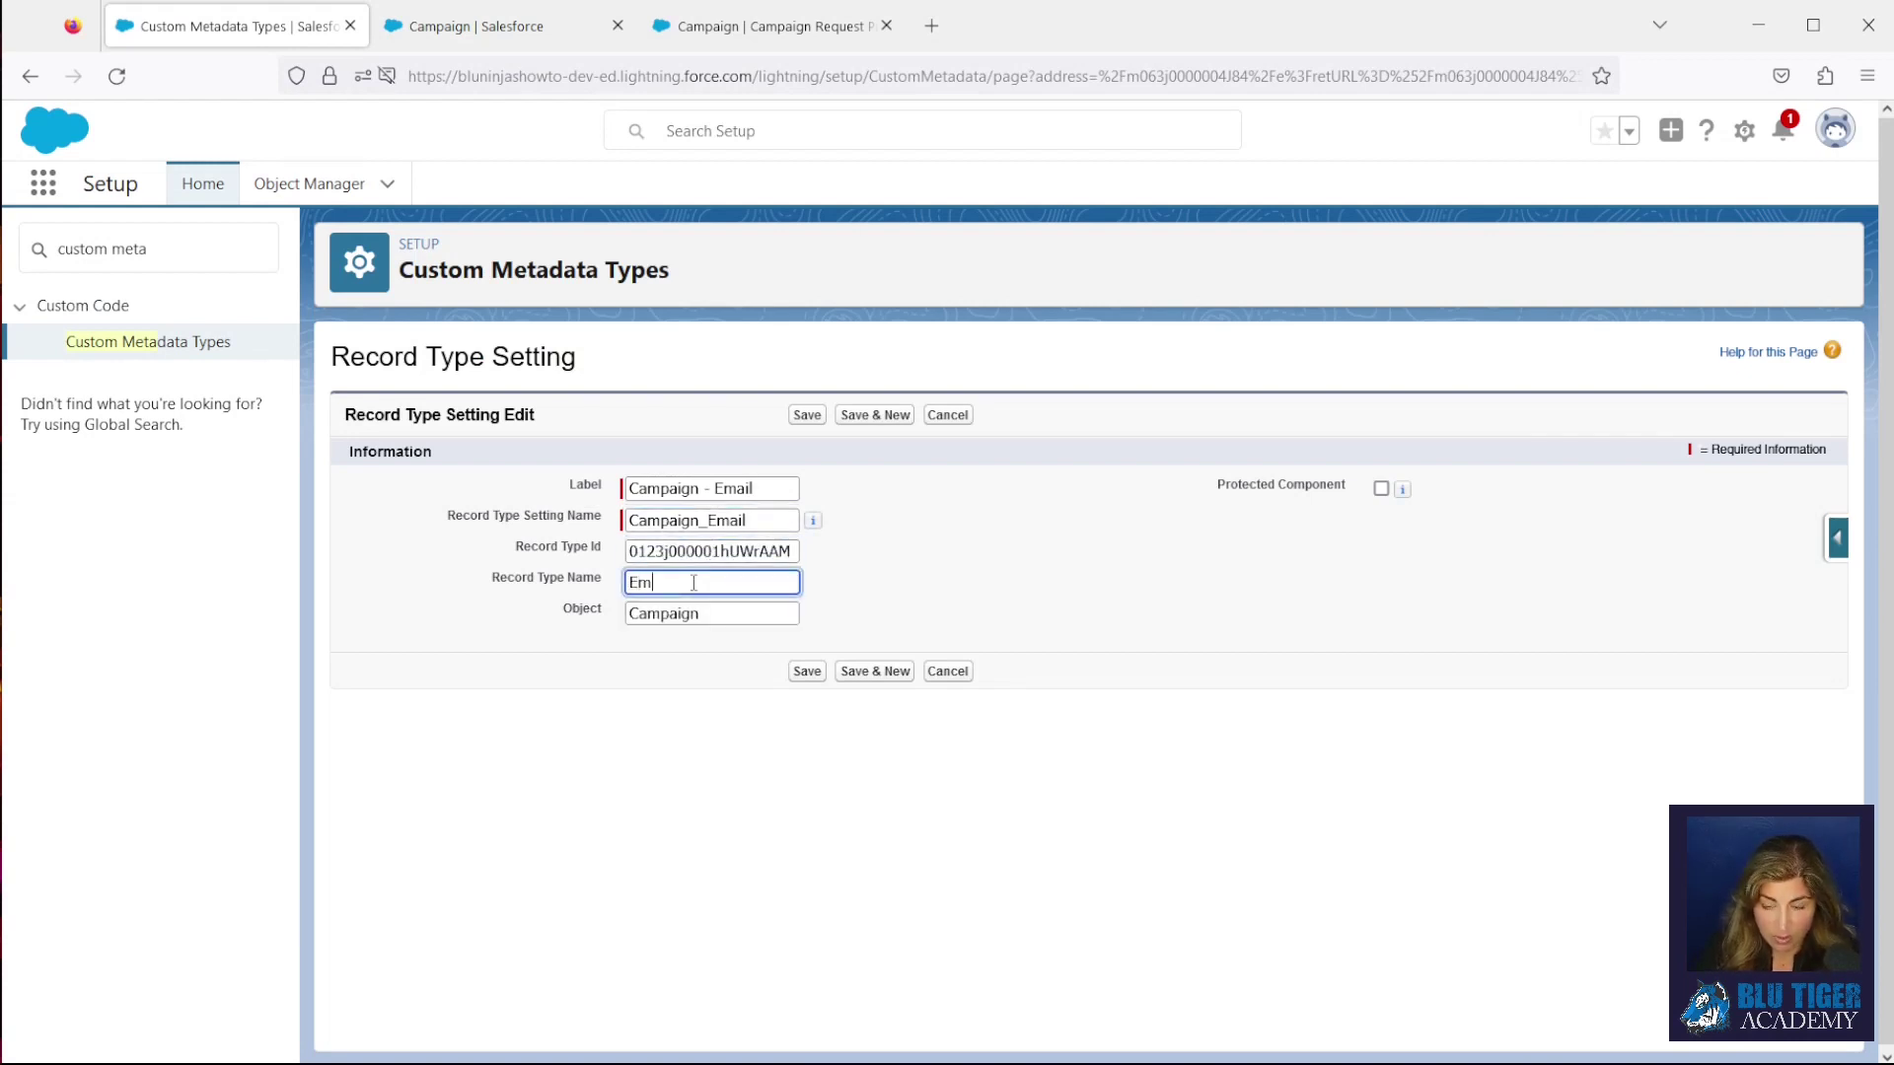
left_click(807, 414)
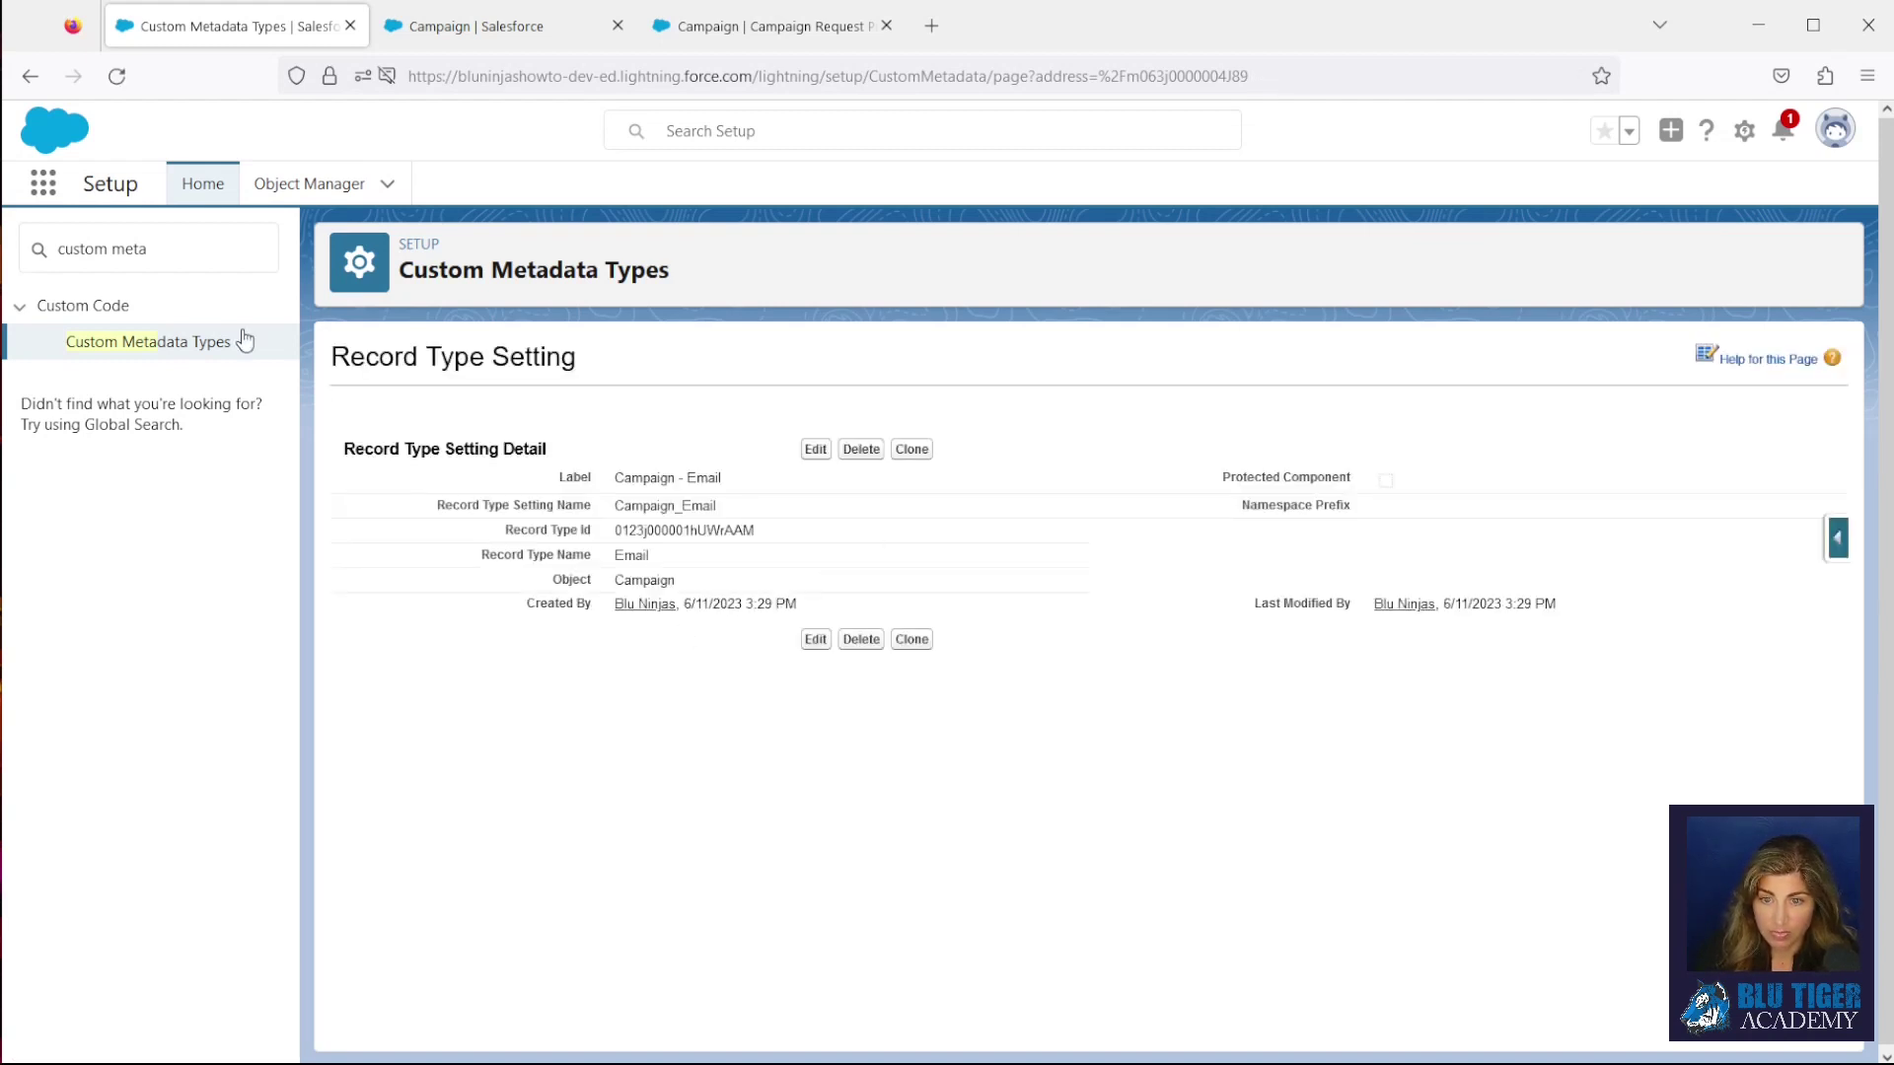
Open the Record Type Setting records for management and start a new list view named All
left_click(207, 356)
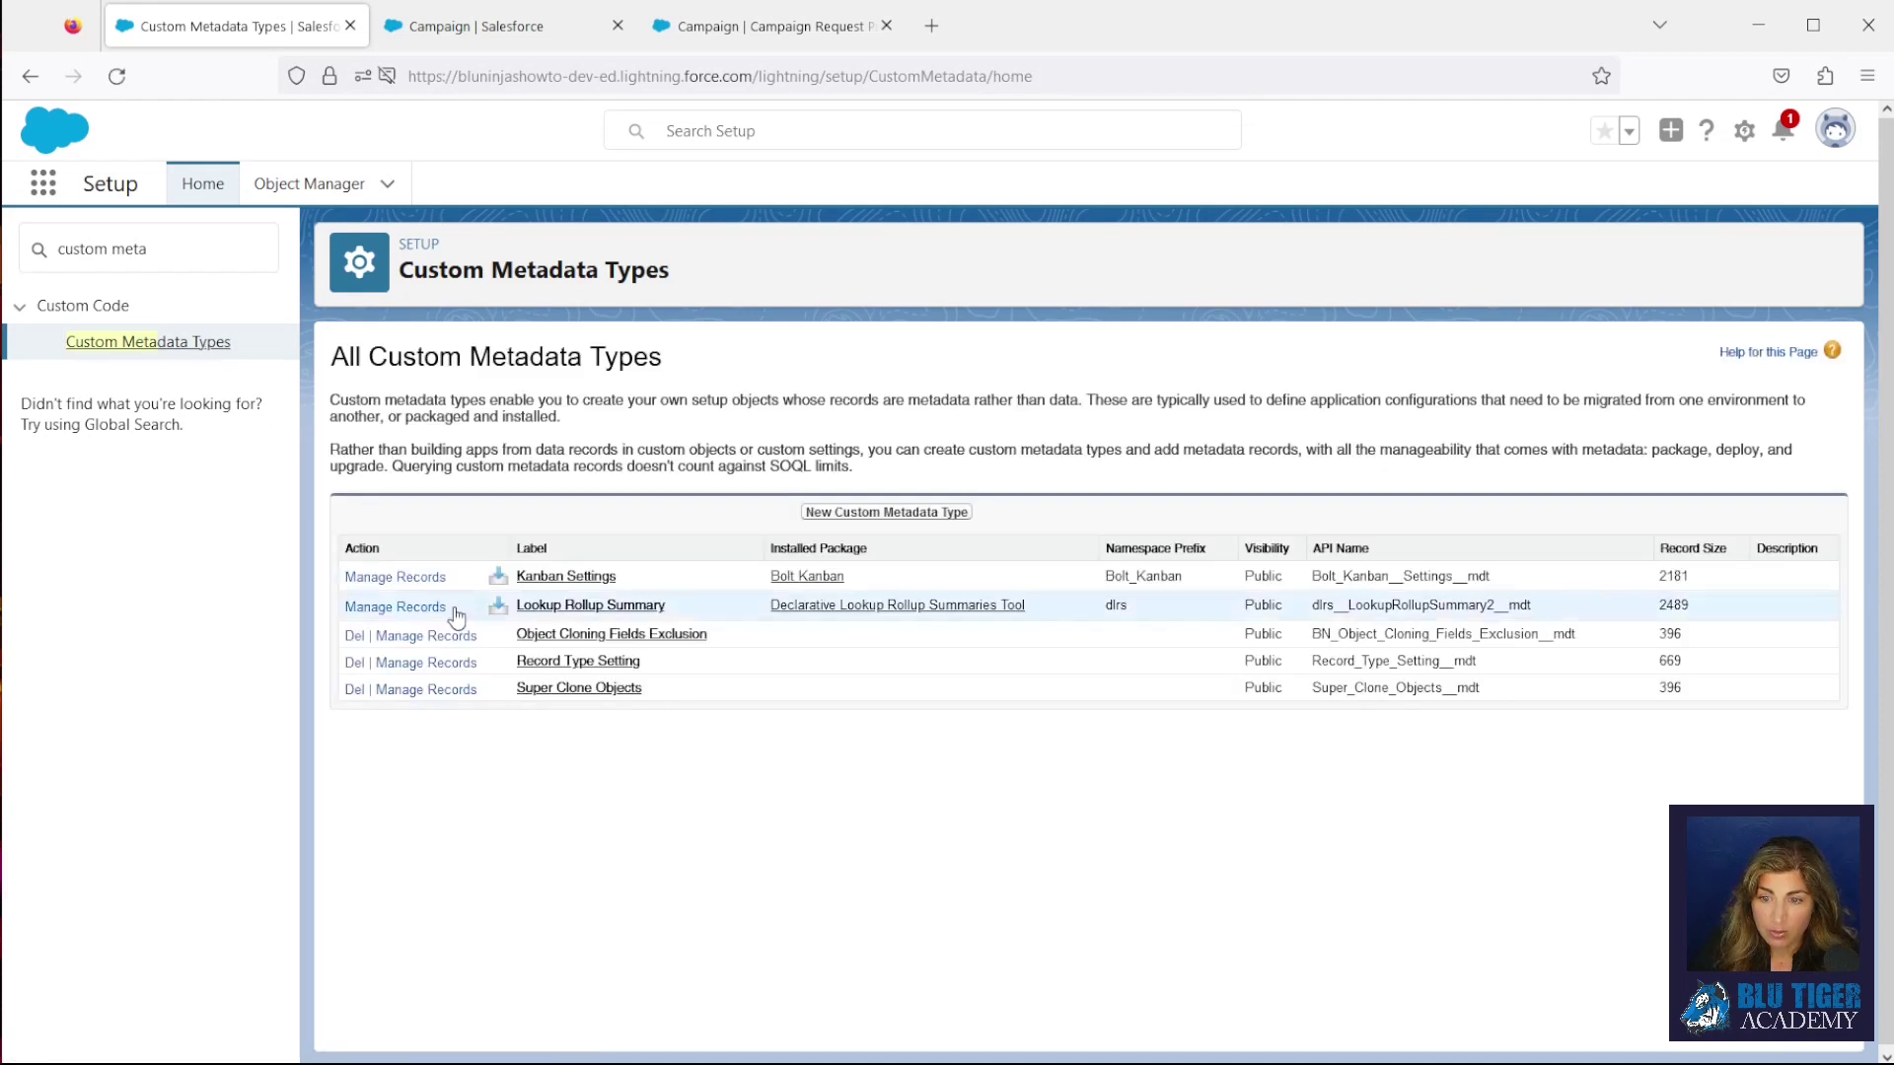
left_click(440, 665)
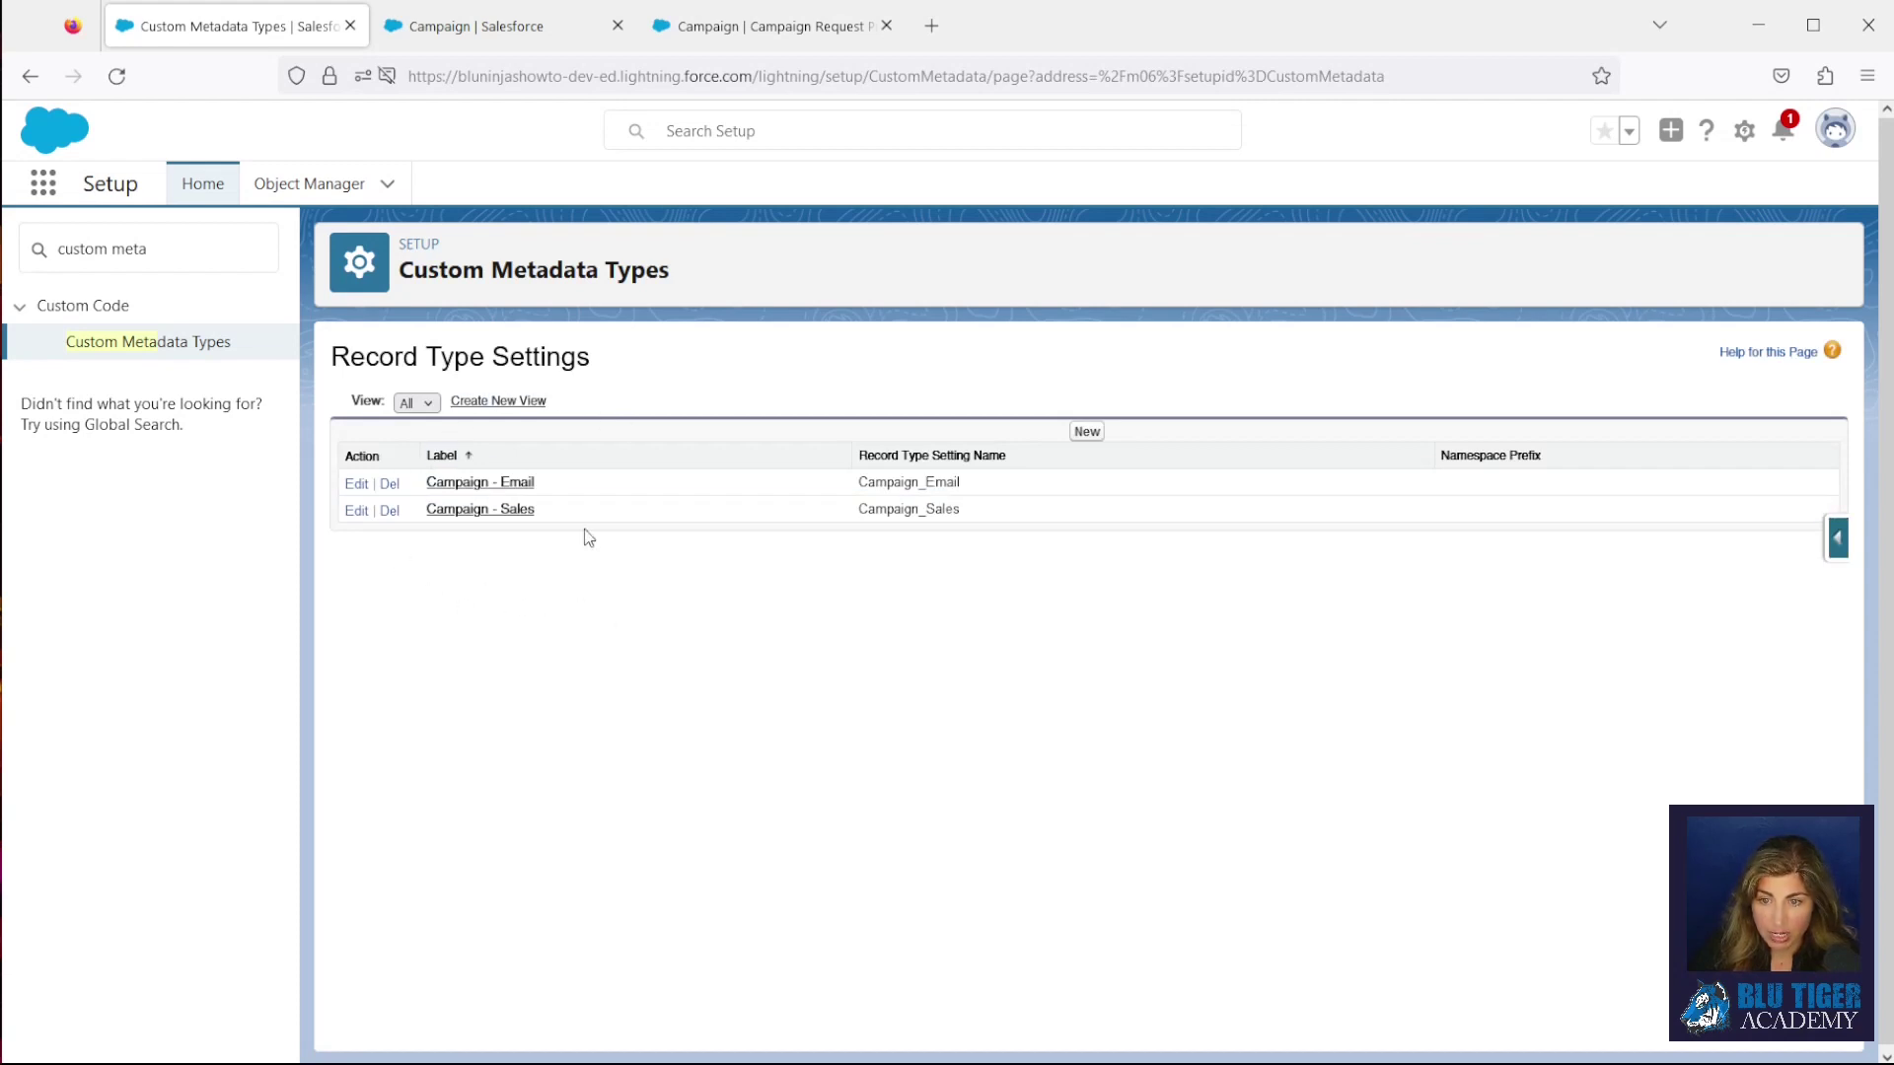
left_click(510, 403)
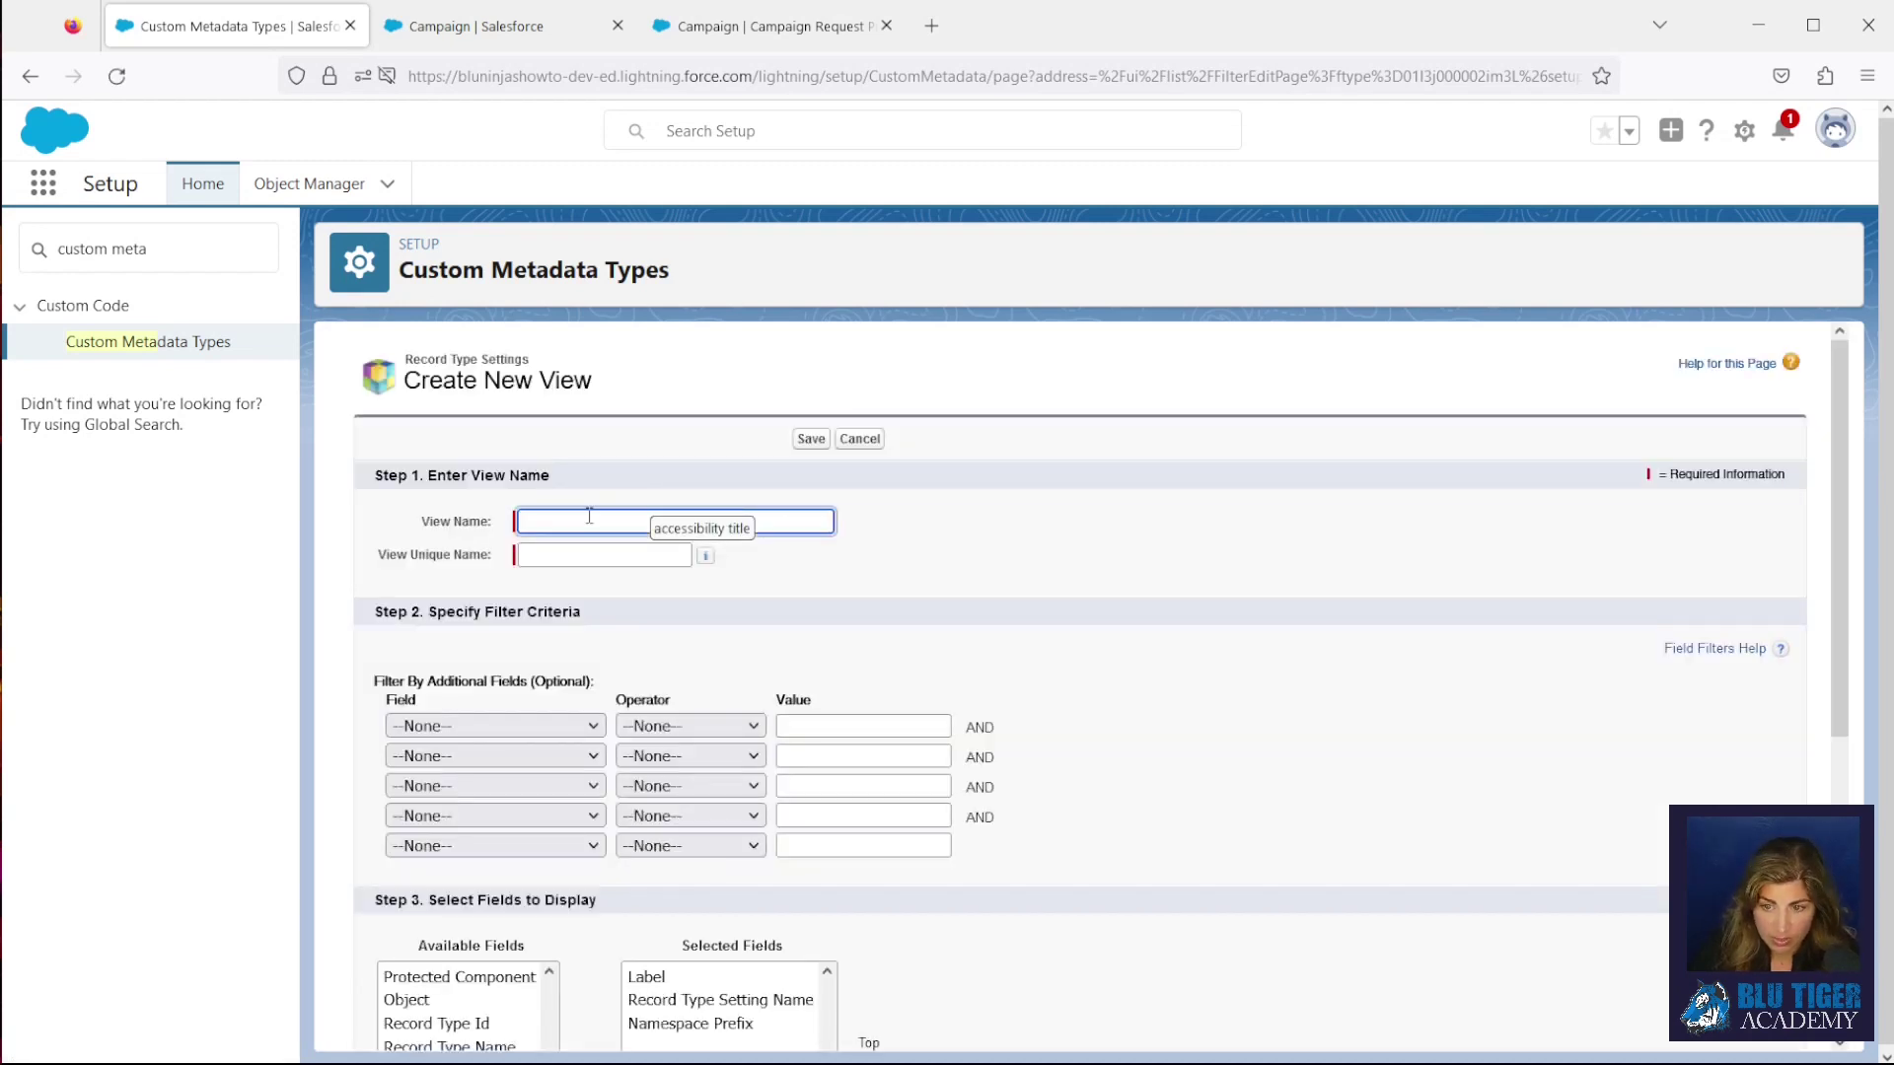
type("All")
key("Tab")
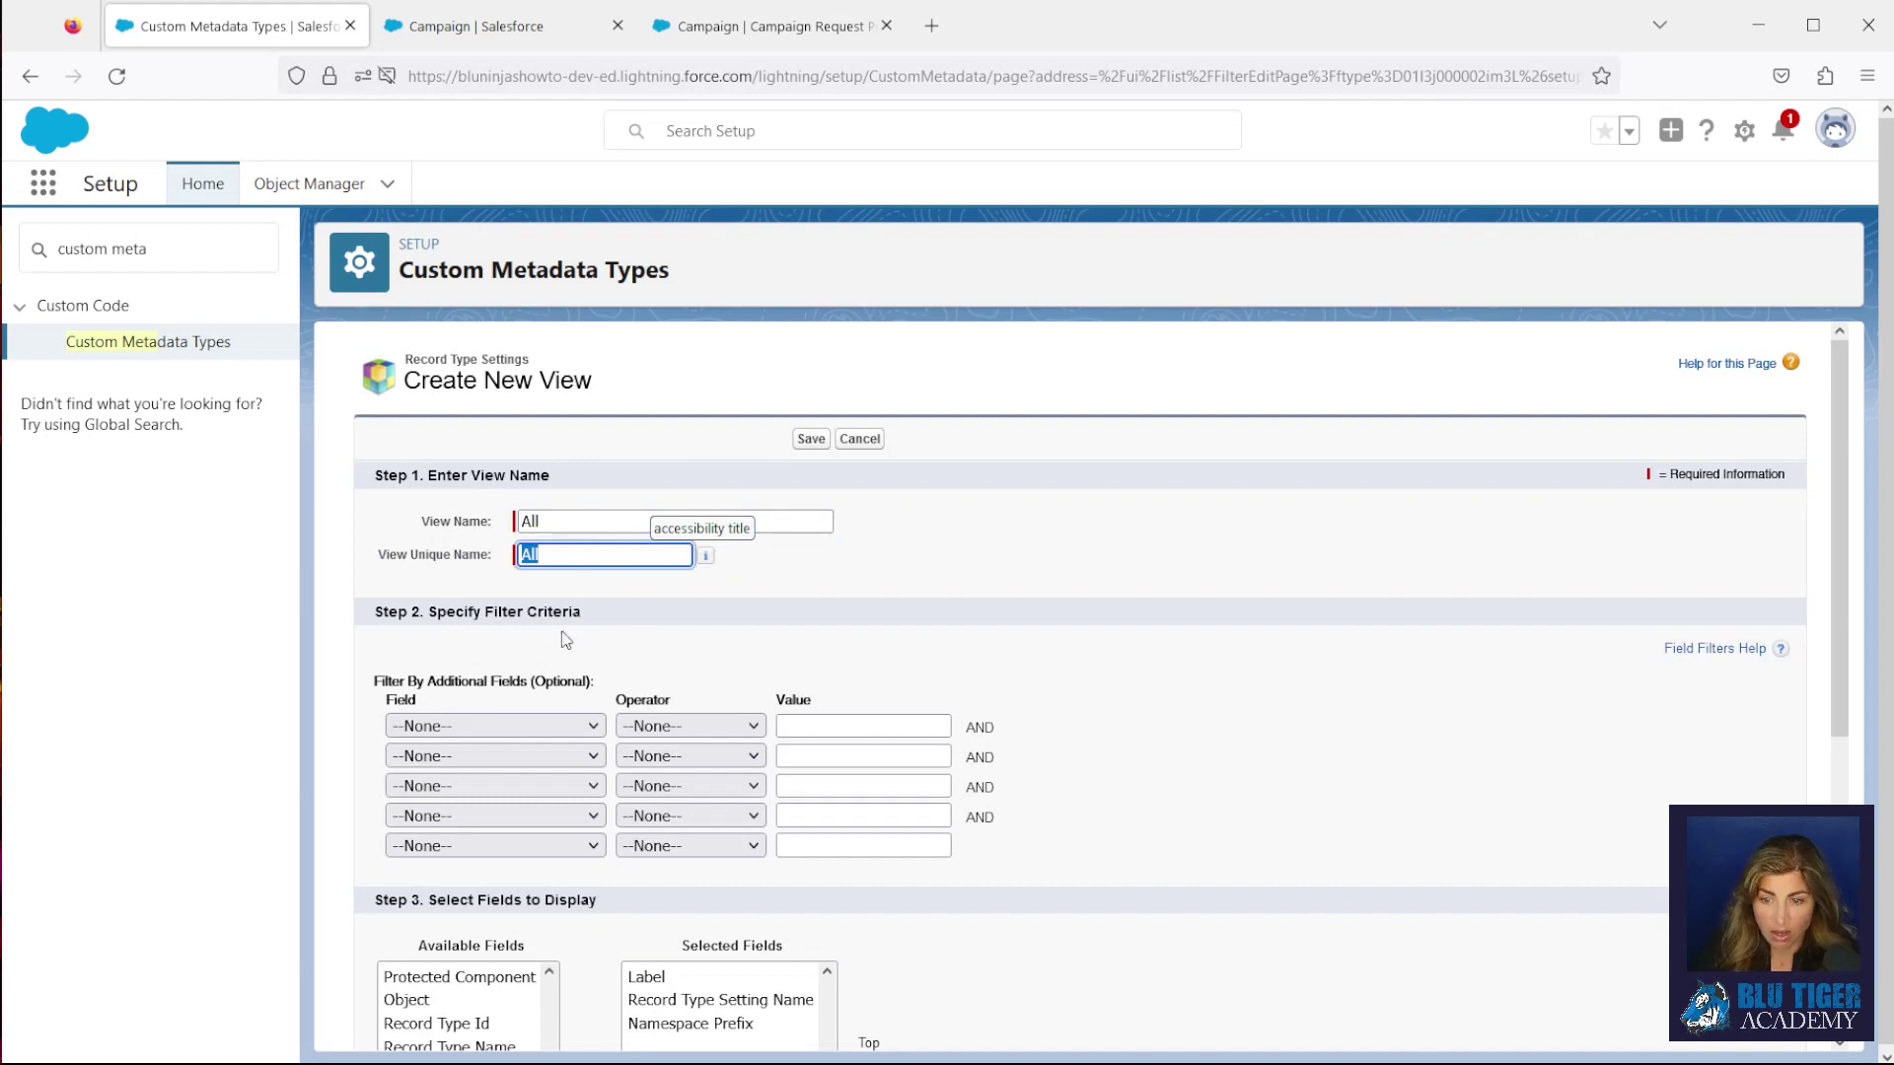
Add Object, Record Type Id and Record Type Name to the view's displayed fields, and save the view
scroll(552, 710, "down", 1)
scroll(552, 710, "down", 1)
left_click_drag(463, 877, 471, 927)
left_click(592, 988)
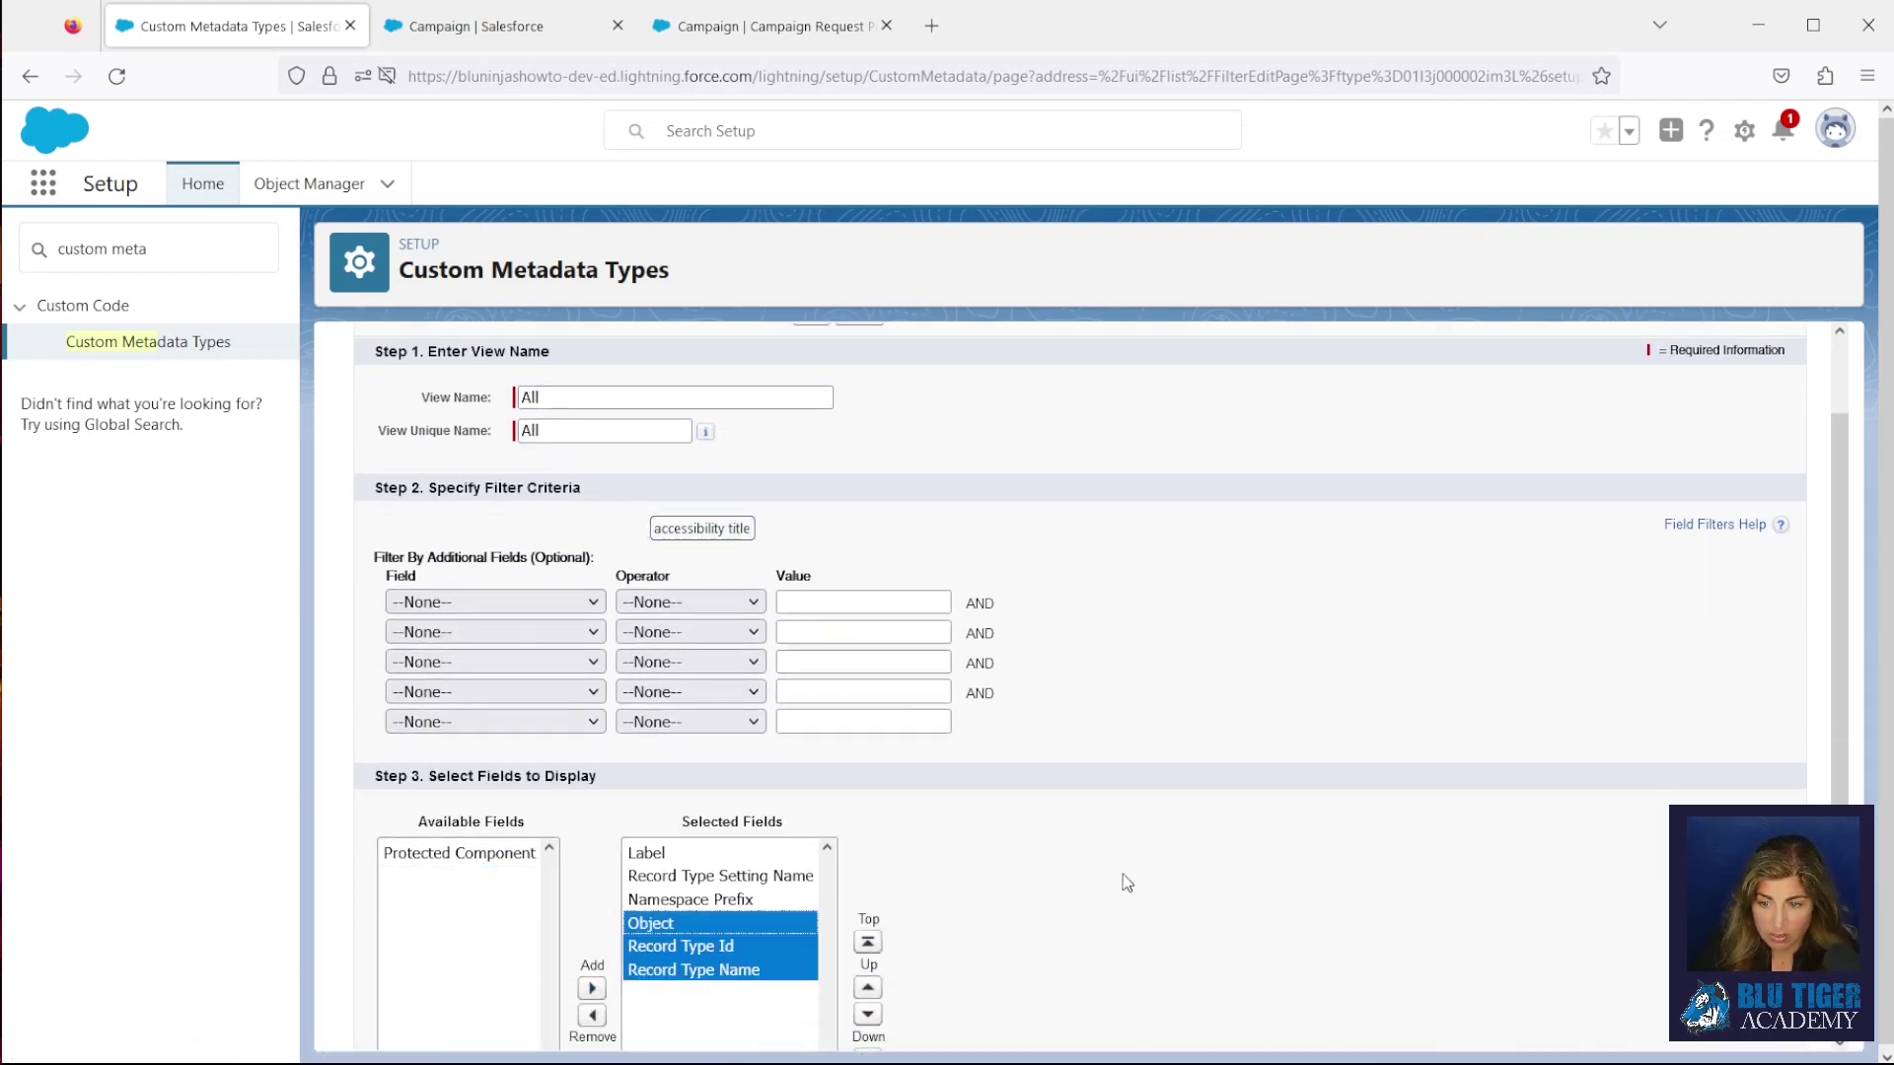
scroll(806, 451, "up", 3)
left_click(809, 436)
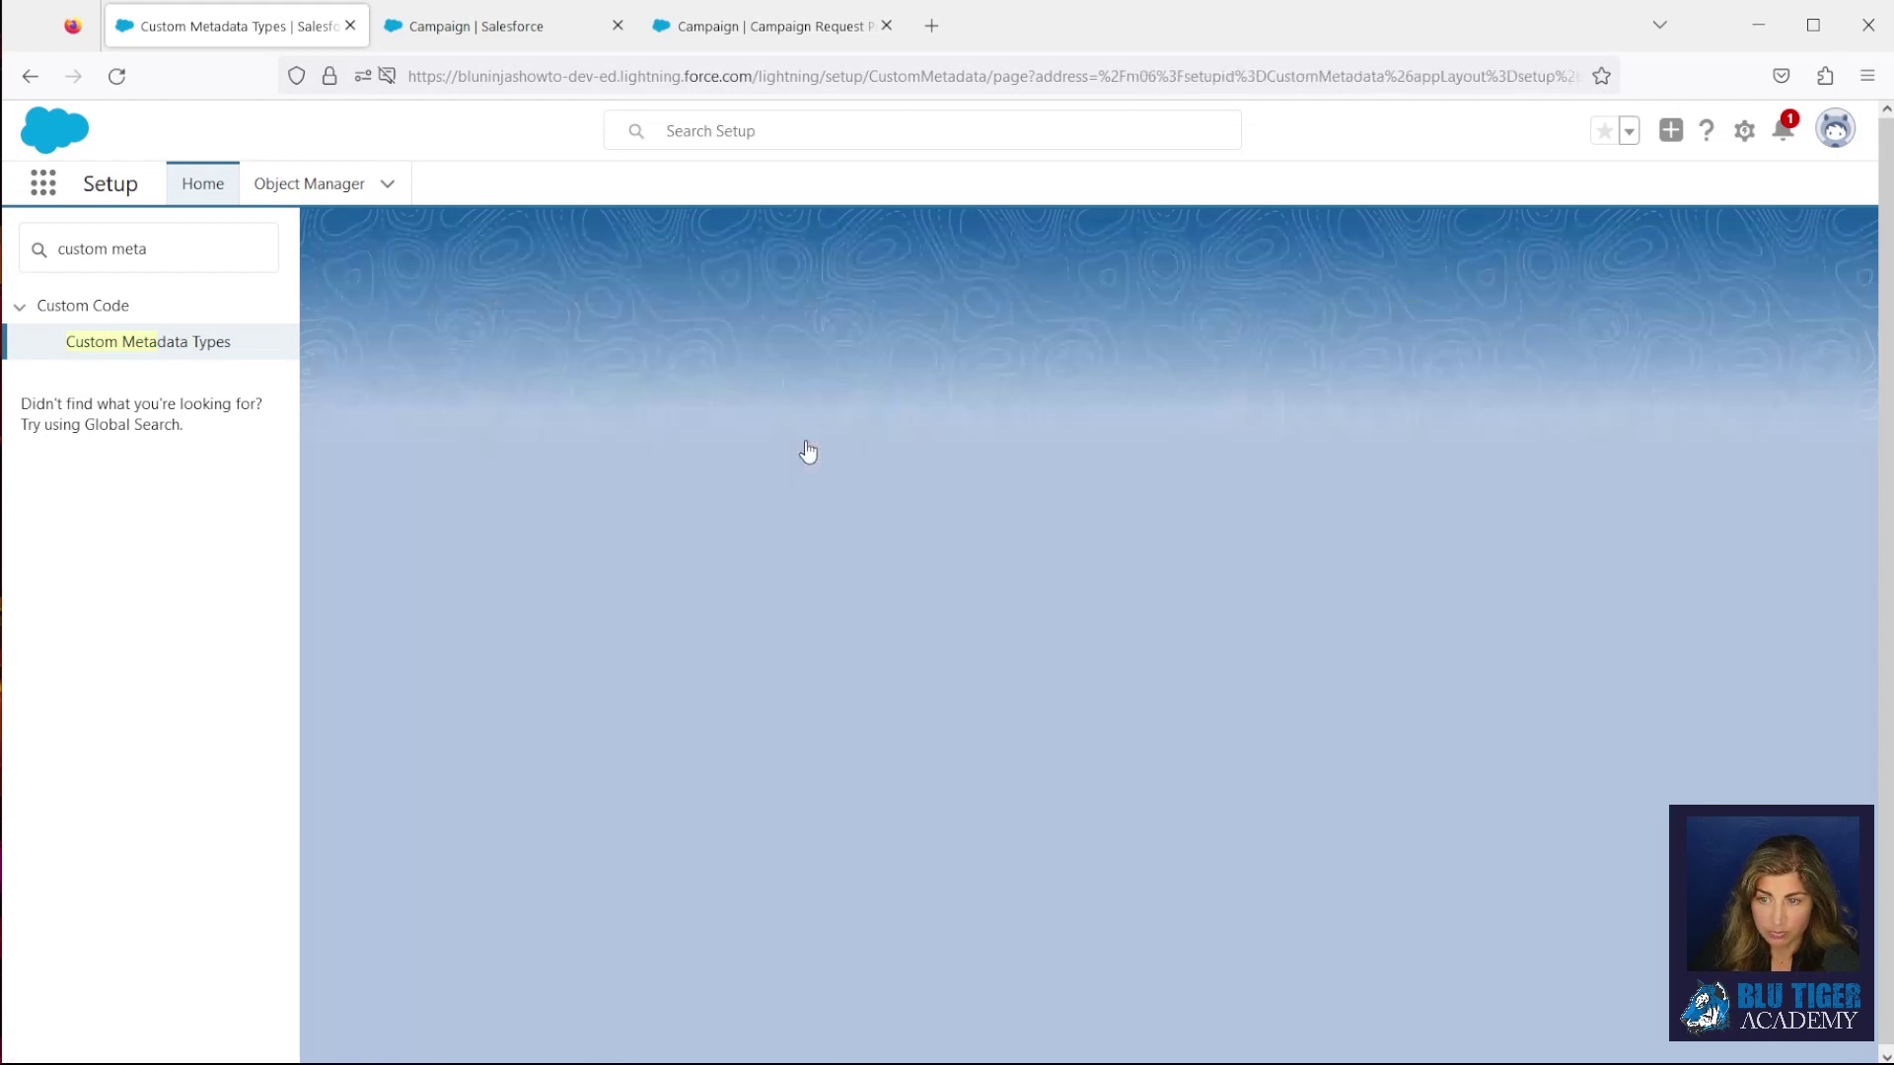
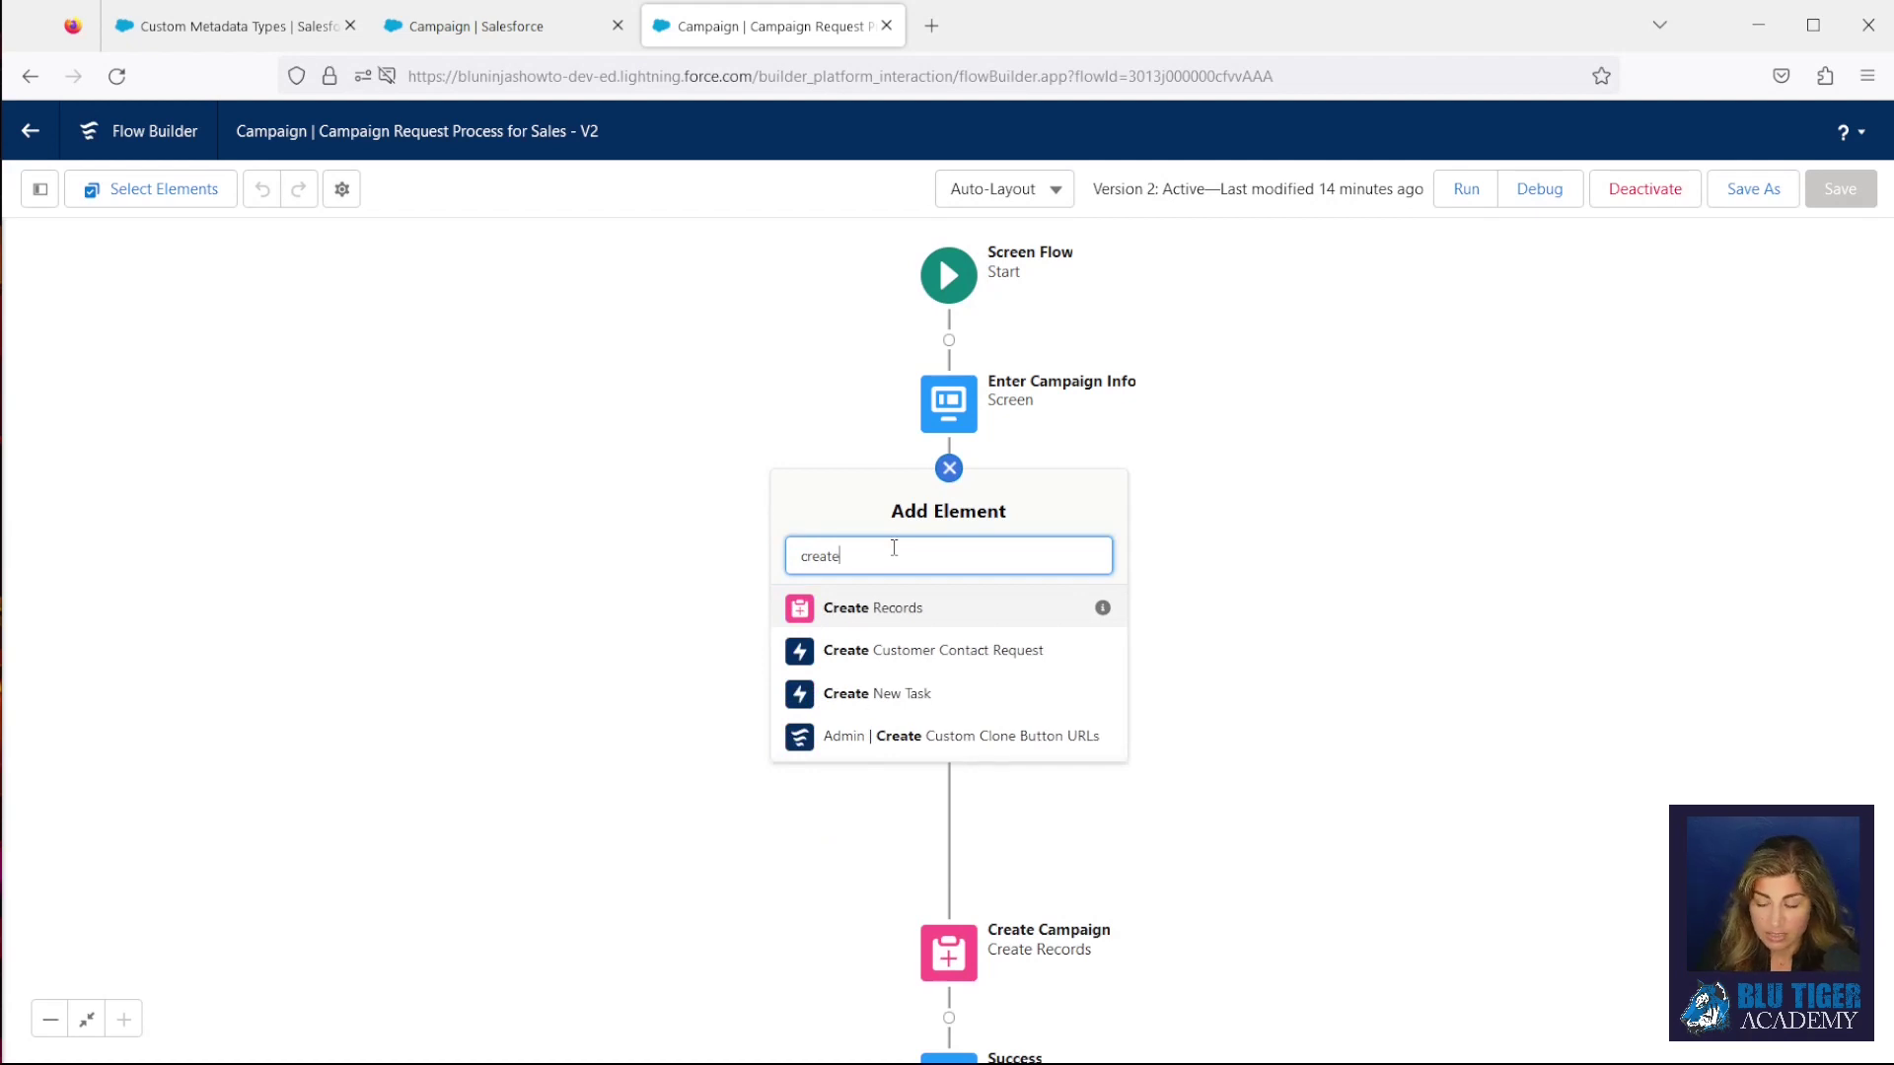
key("BackSpace")
key("BackSpace")
key("BackSpace")
key("BackSpace")
key("BackSpace")
type("get")
left_click(868, 612)
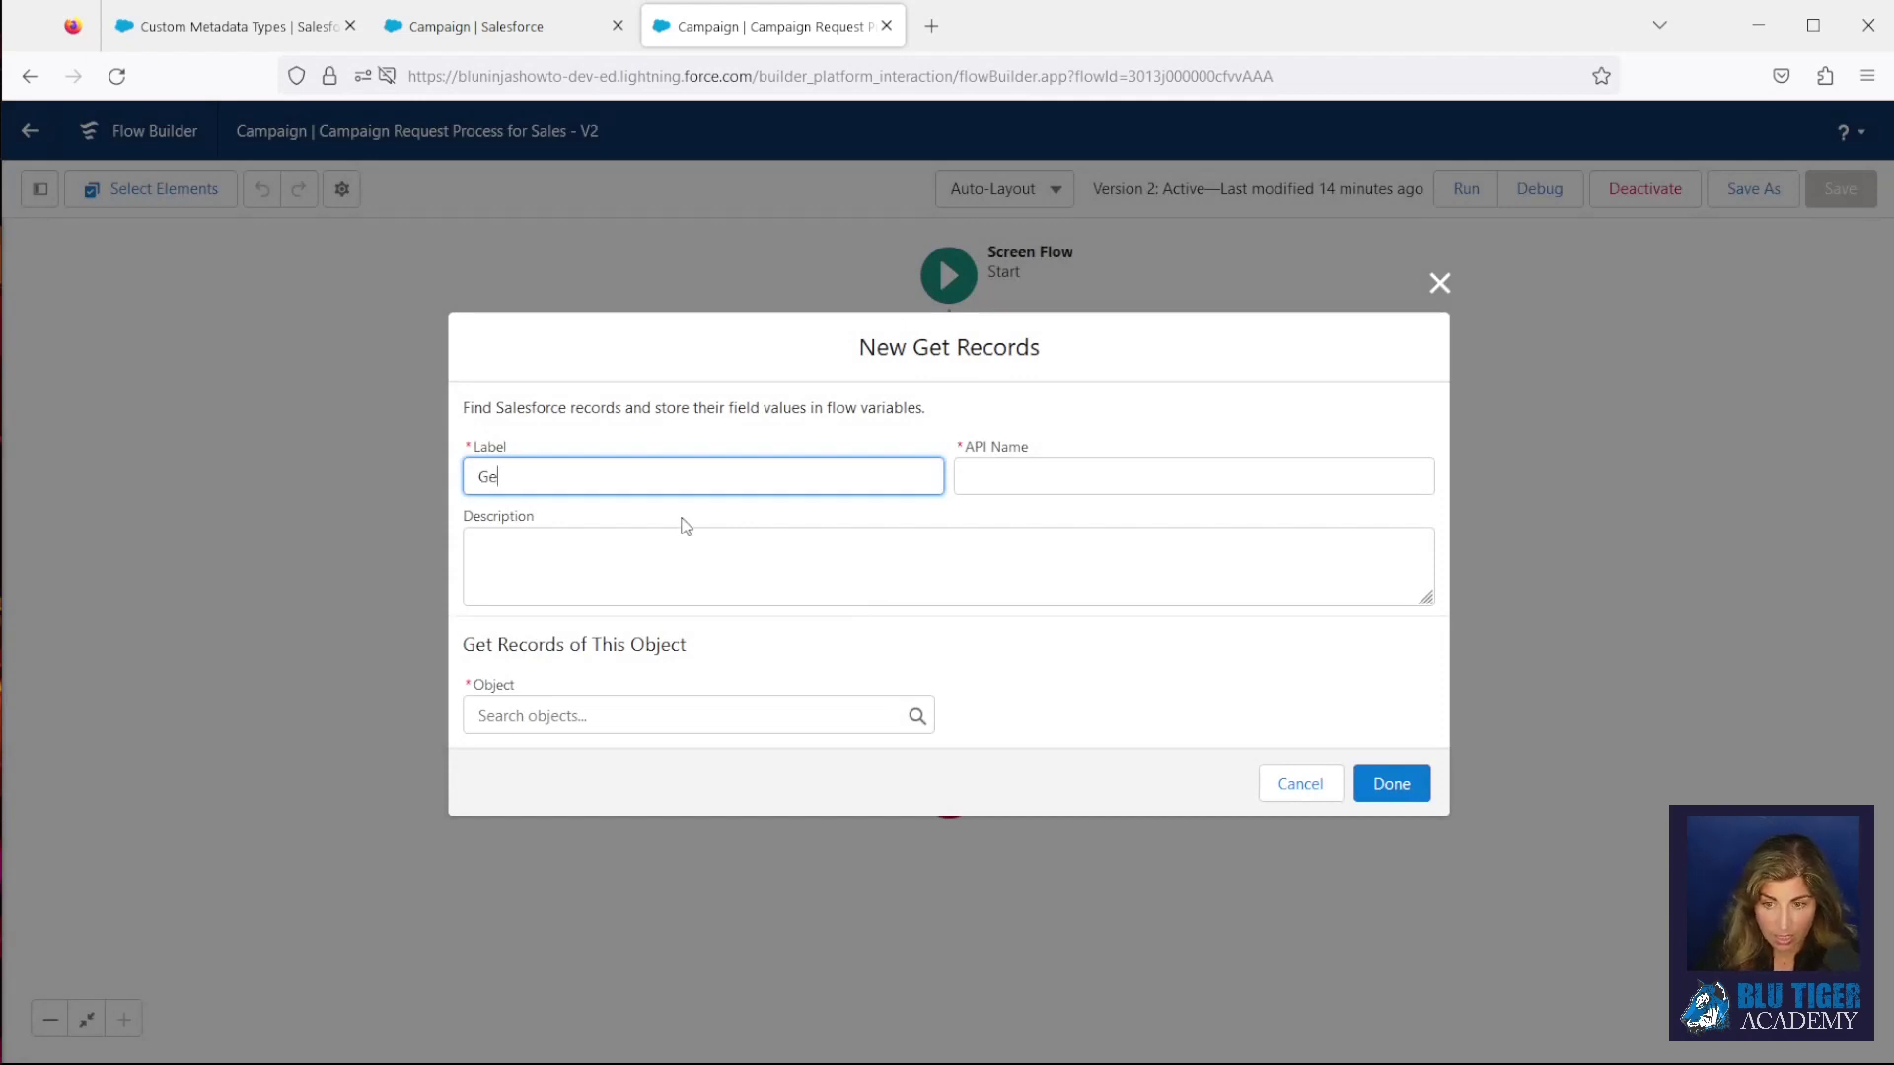
type("Get Recor")
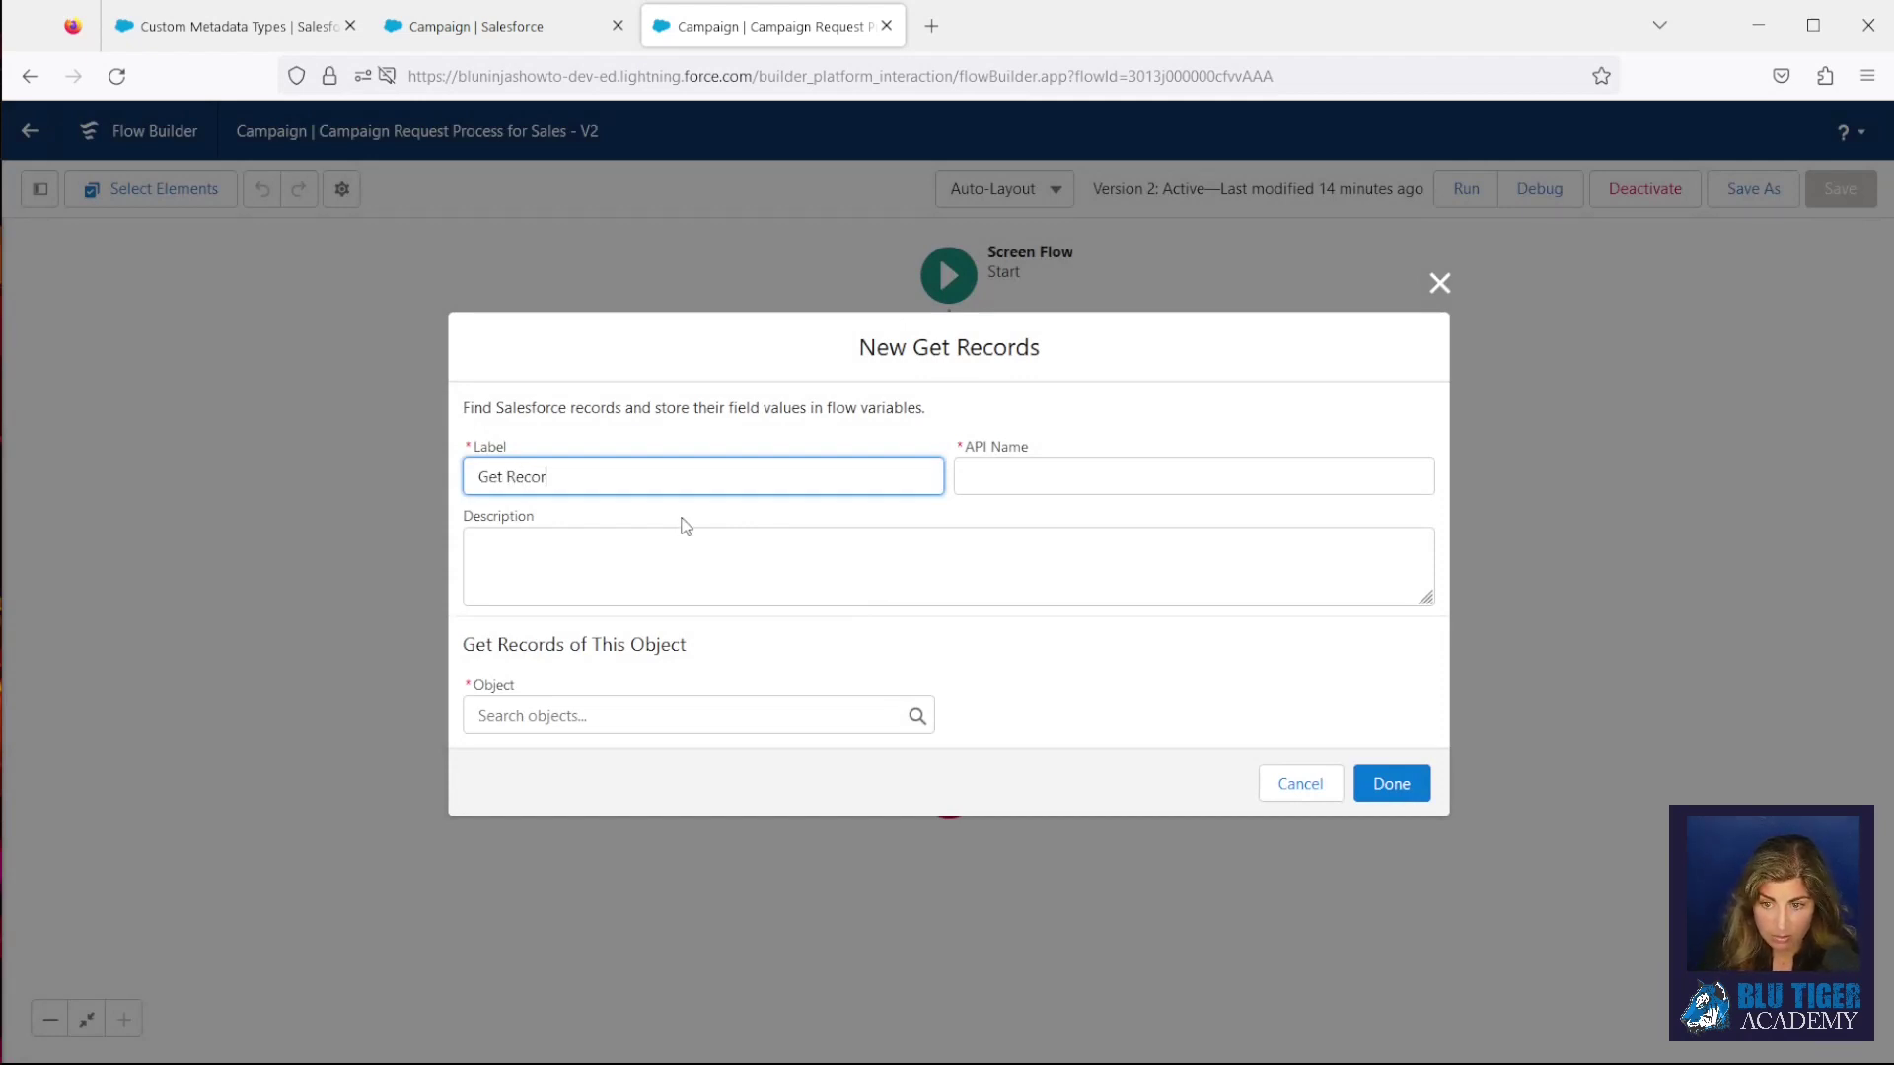
type("d Tyepe Setting")
key("Tab")
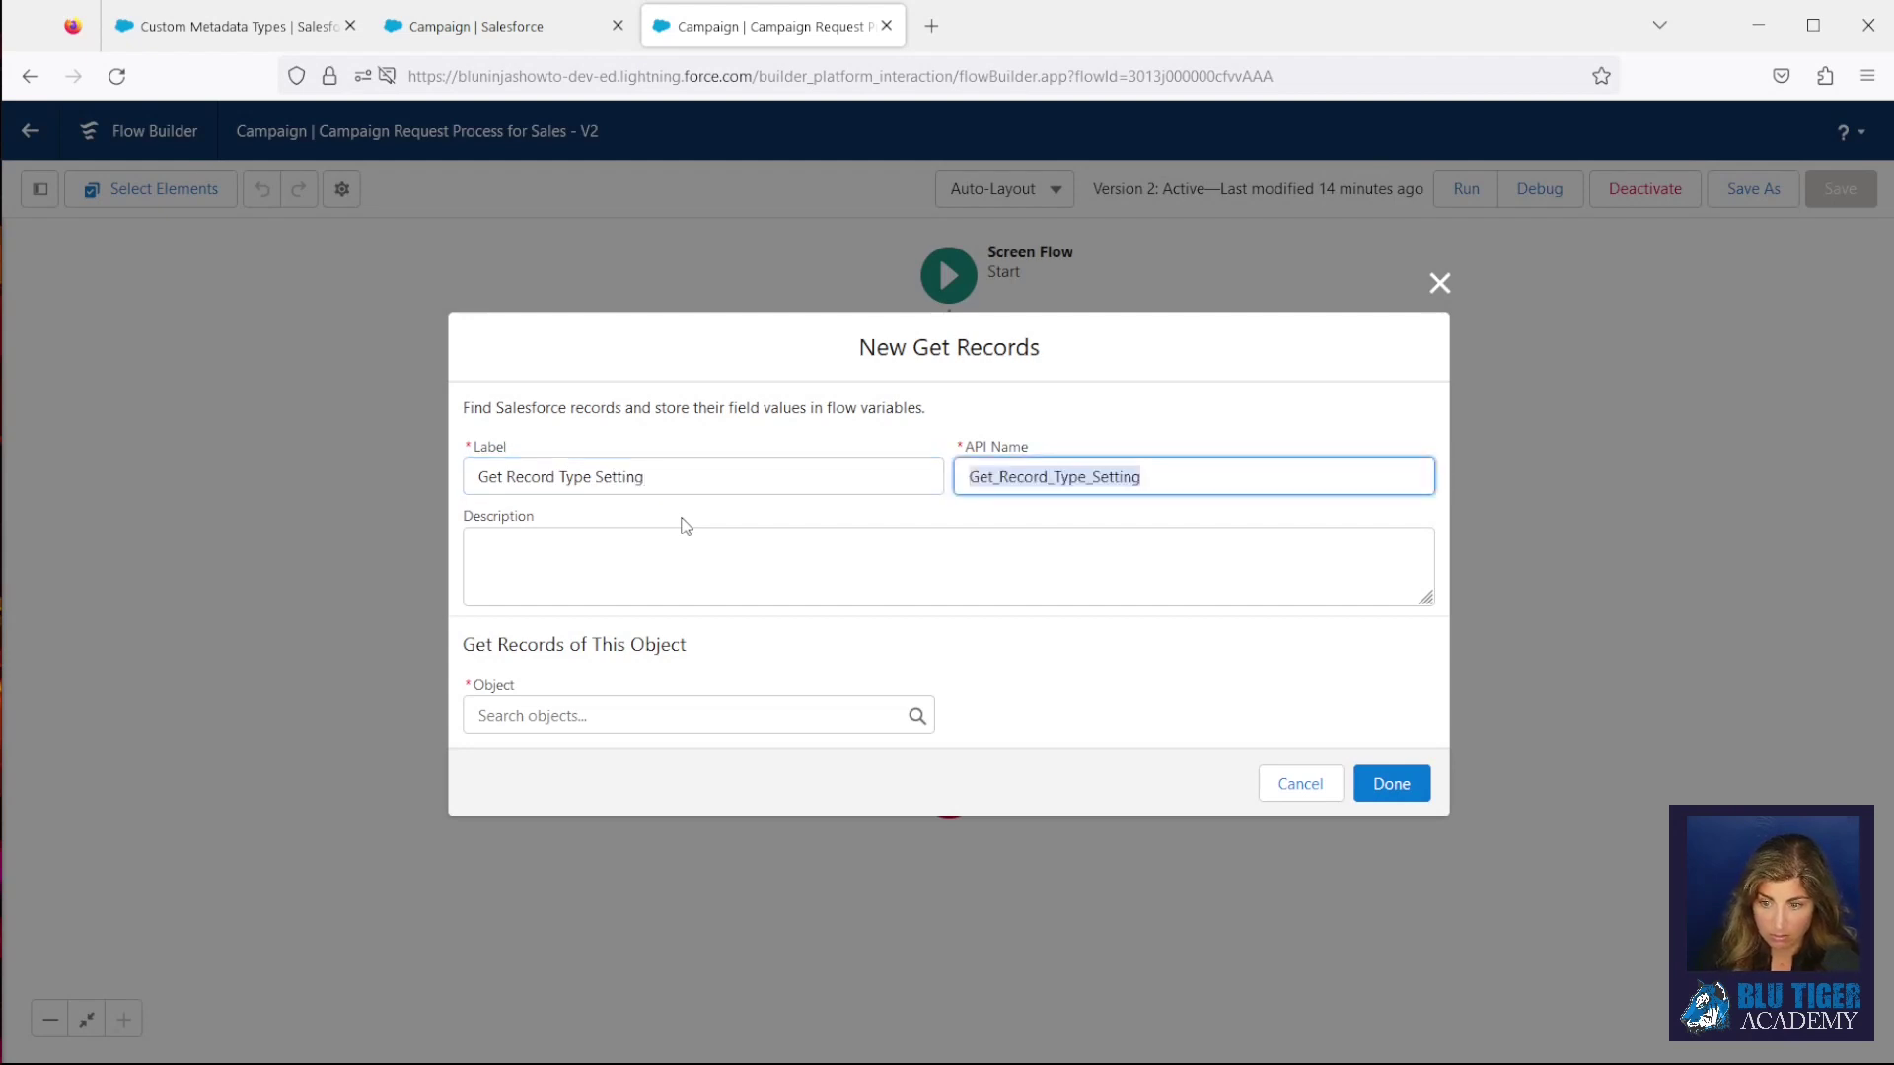
left_click(603, 716)
type("record ty")
key("BackSpace")
key("BackSpace")
key("BackSpace")
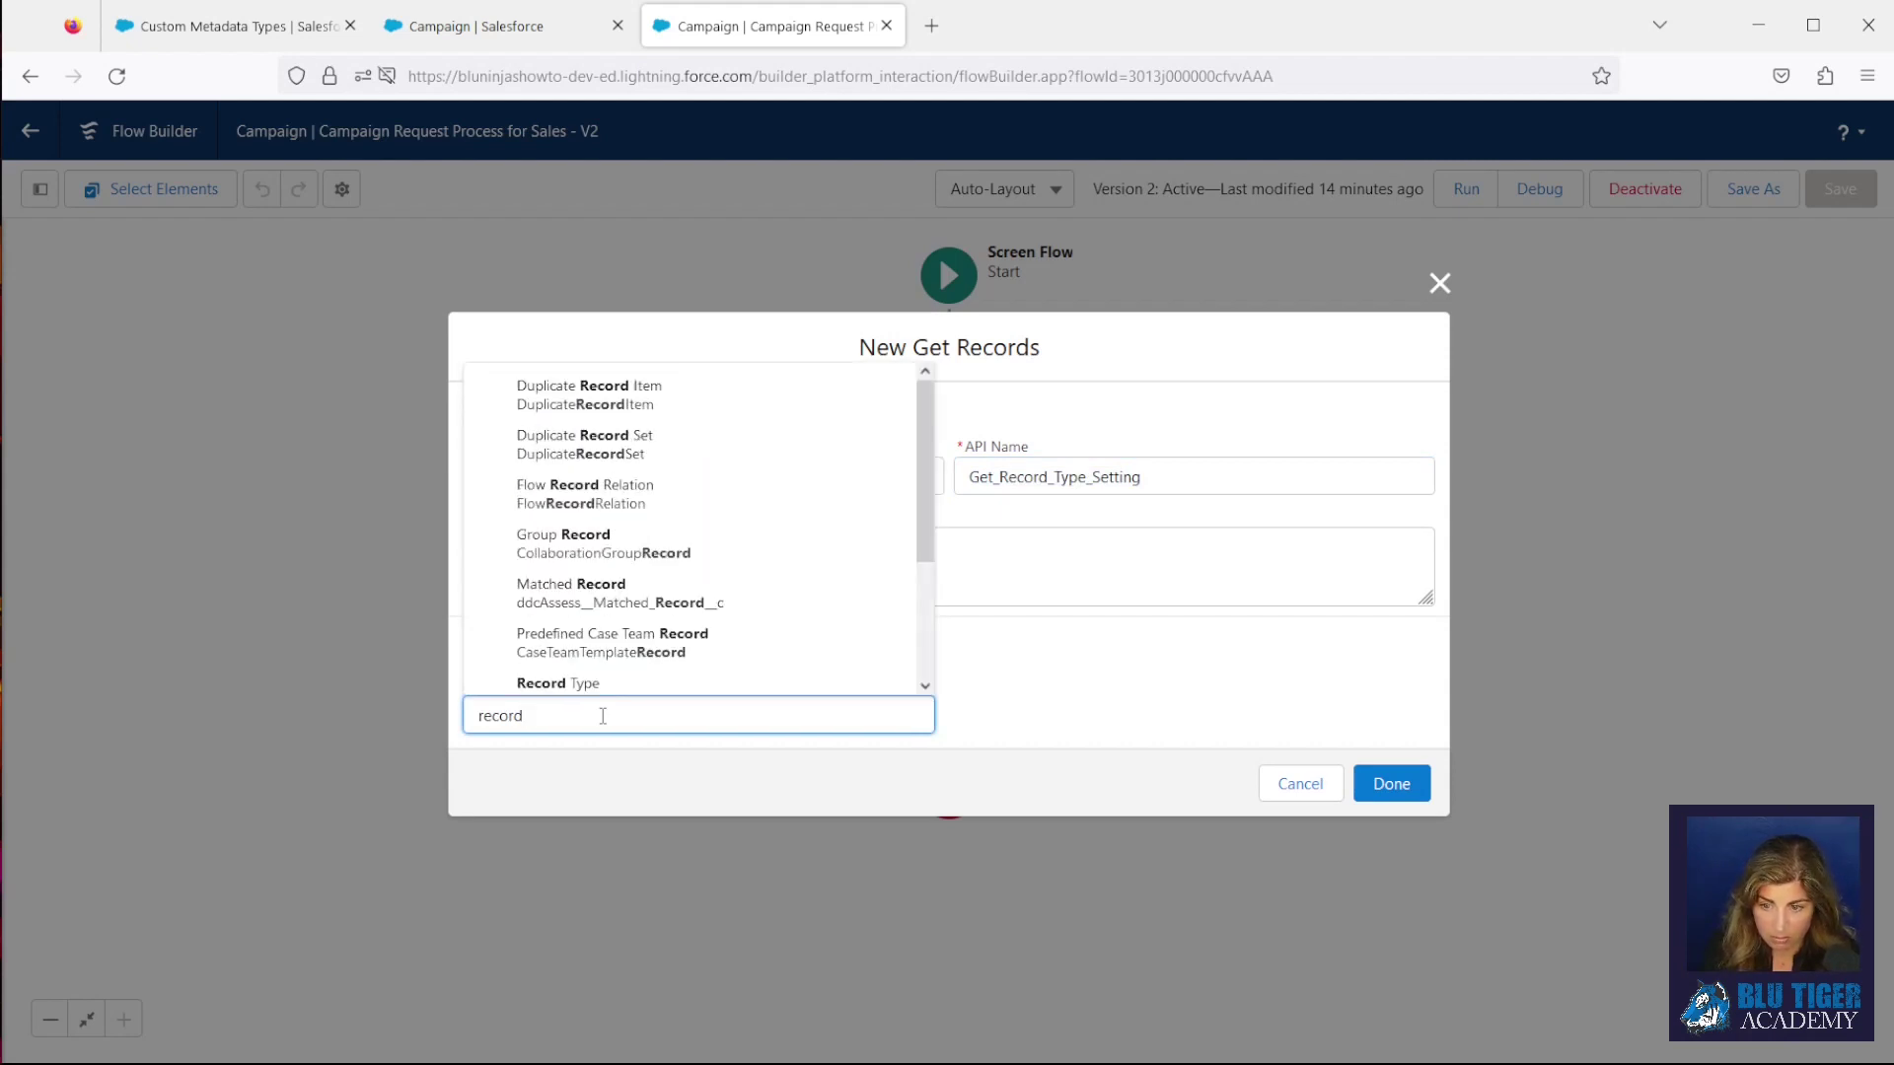
type("t")
key("BackSpace")
type("ty")
key("BackSpace")
key("BackSpace")
key("BackSpace")
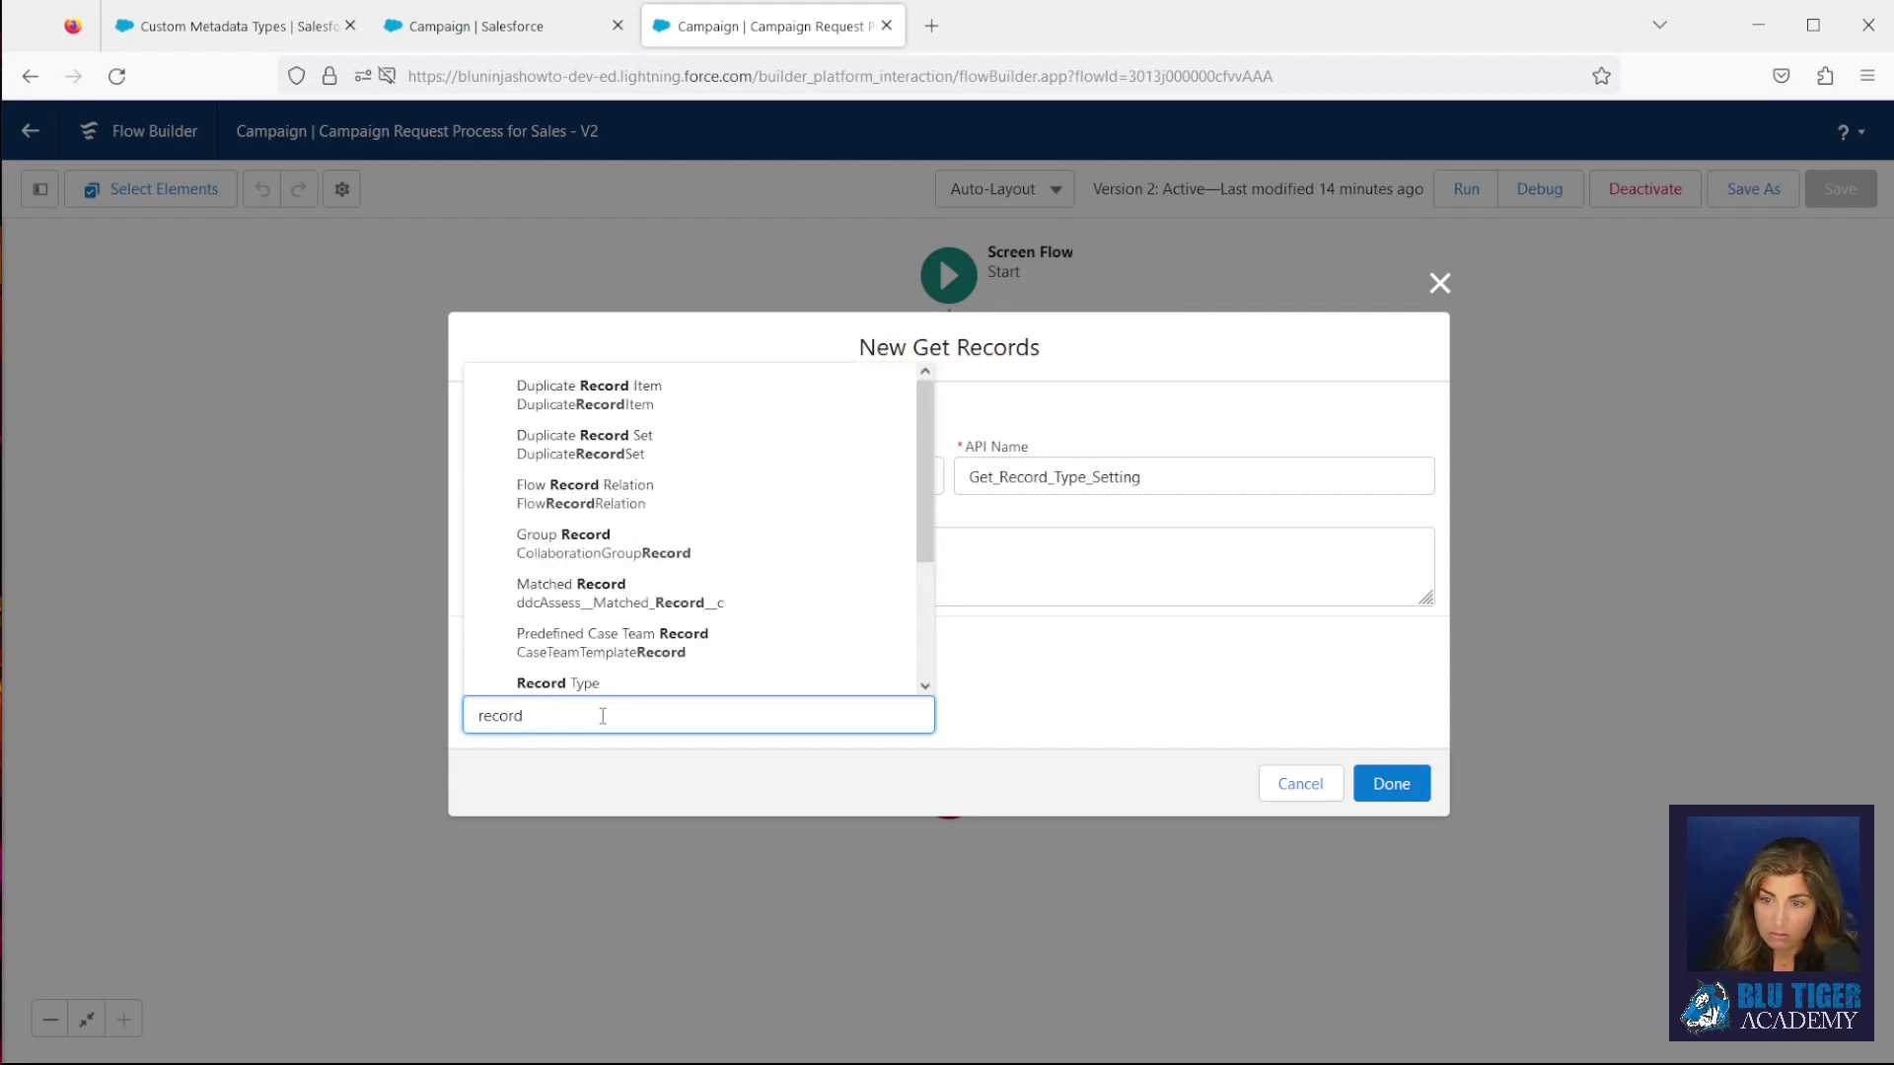
left_click(1300, 786)
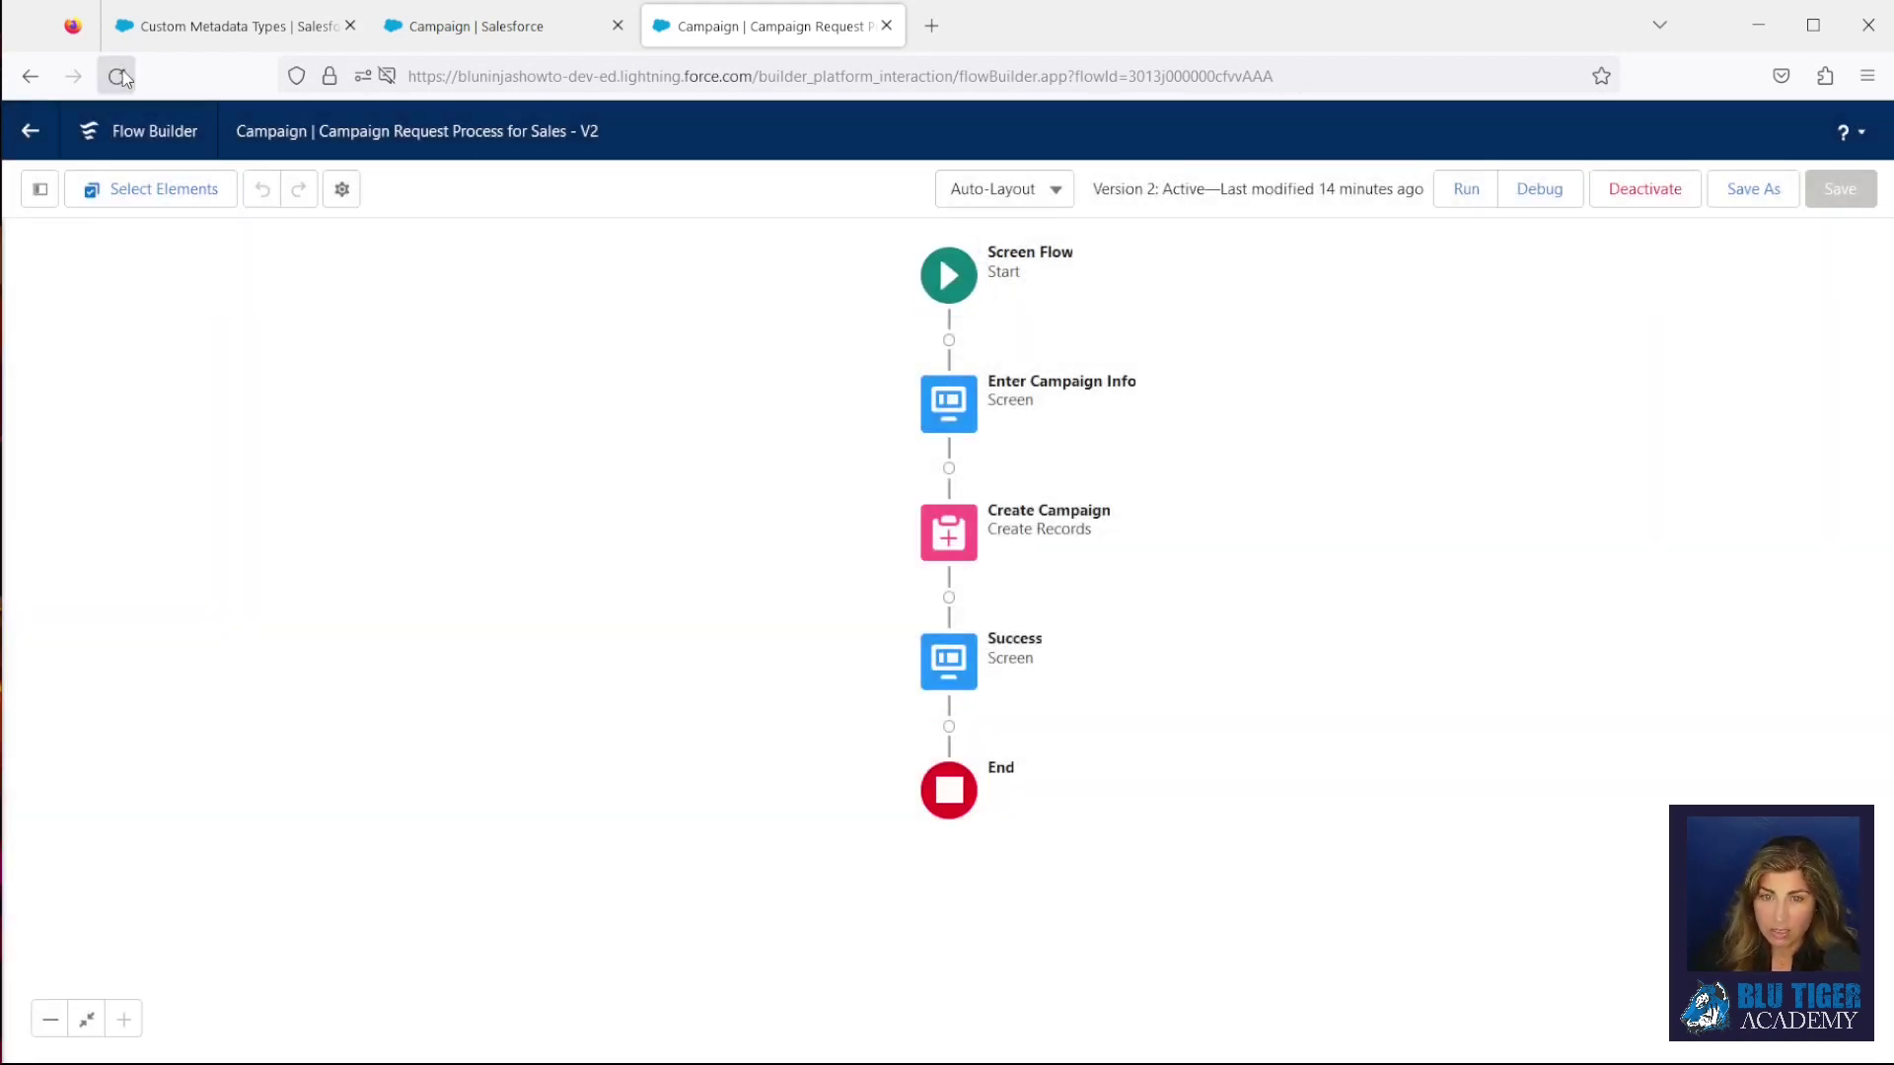
Reload the flow and add a Get Records element for the Record Type Setting object between Enter Campaign Info and Create Campaign
left_click(117, 76)
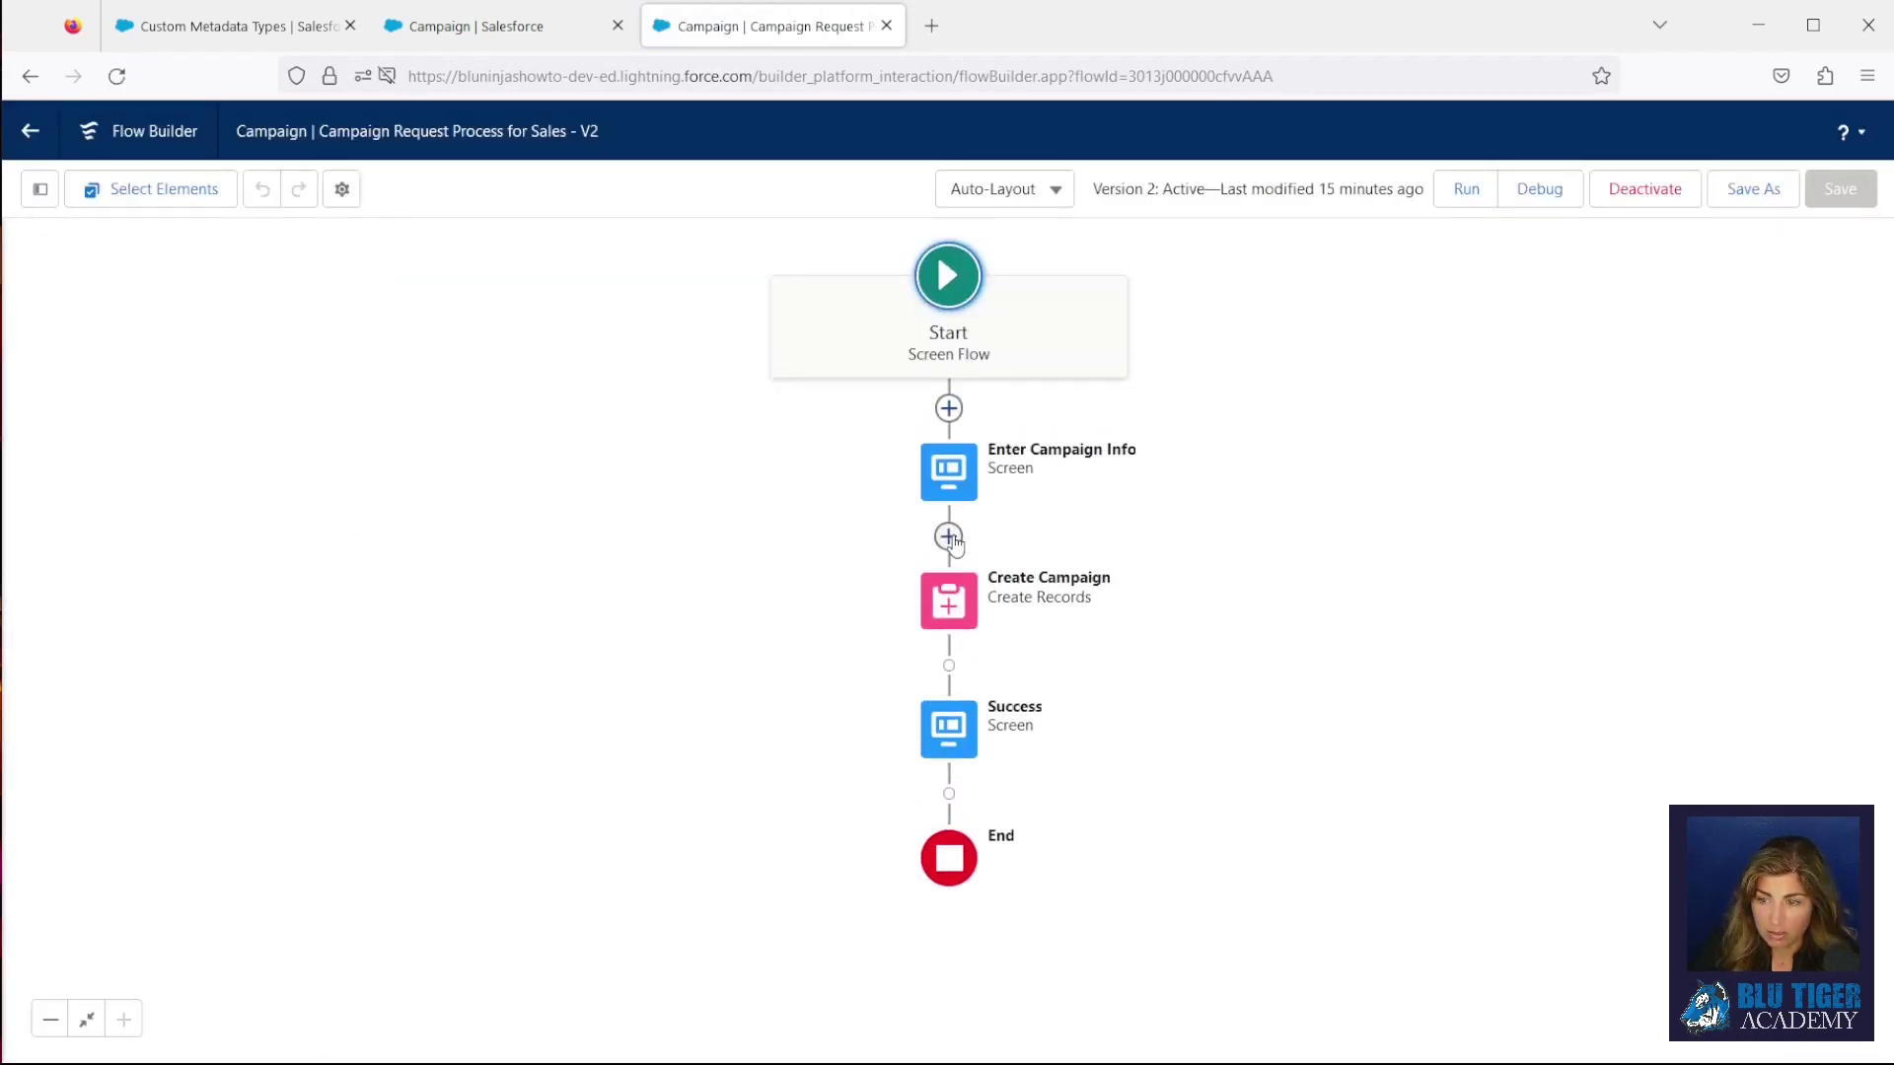
left_click(949, 537)
type("get")
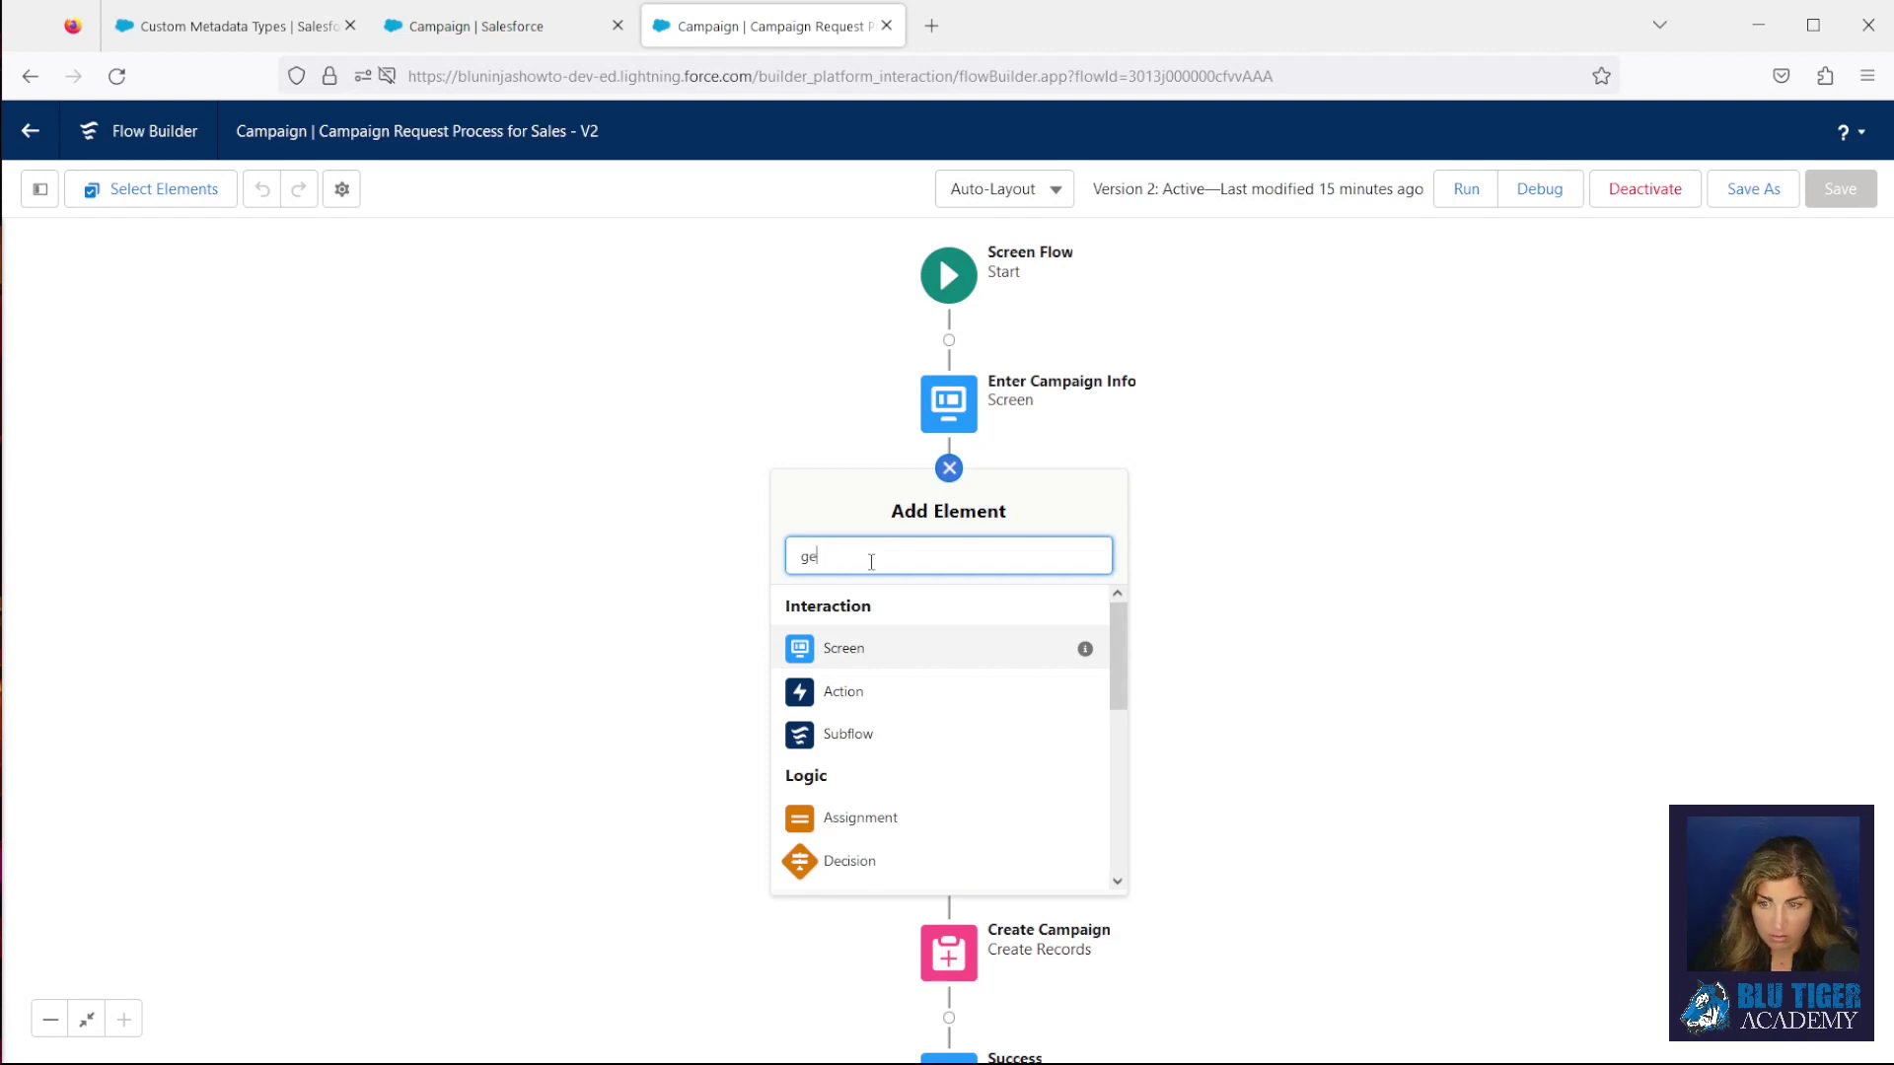
left_click(874, 611)
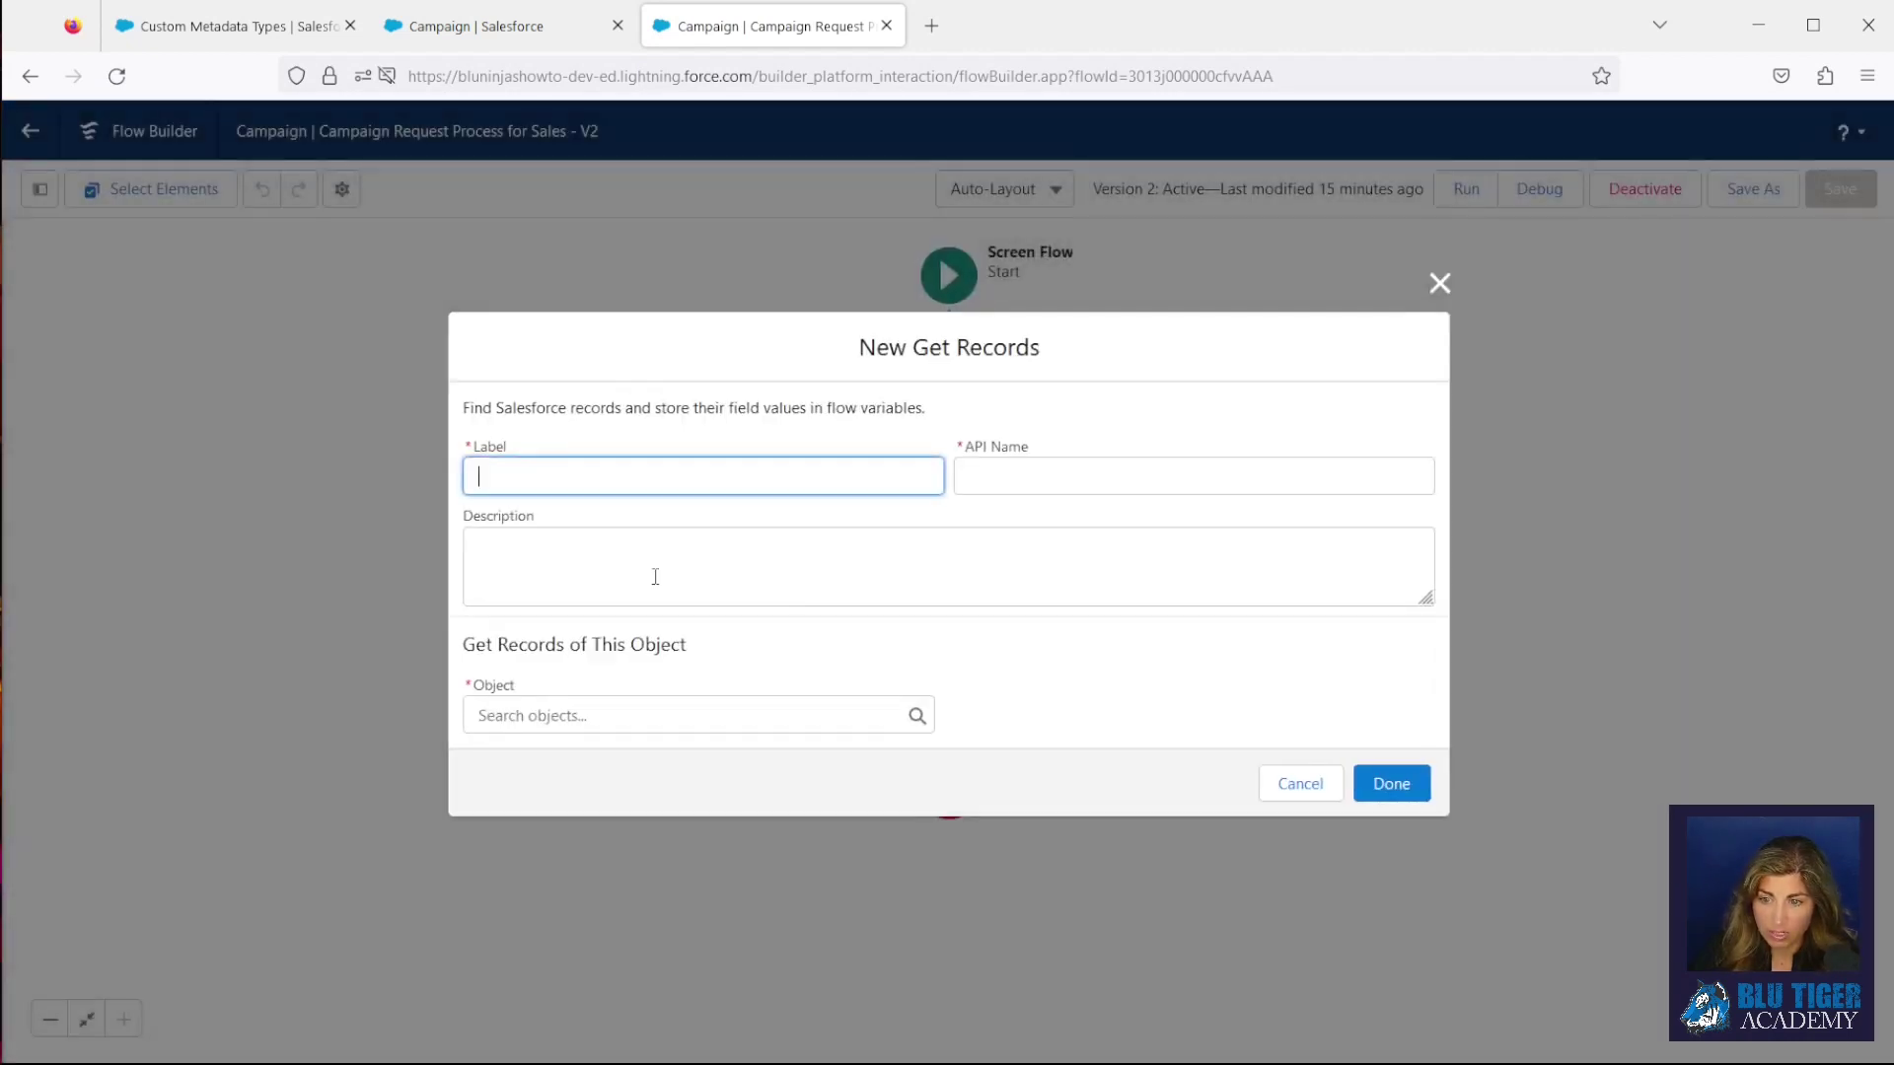
left_click(616, 703)
type("re")
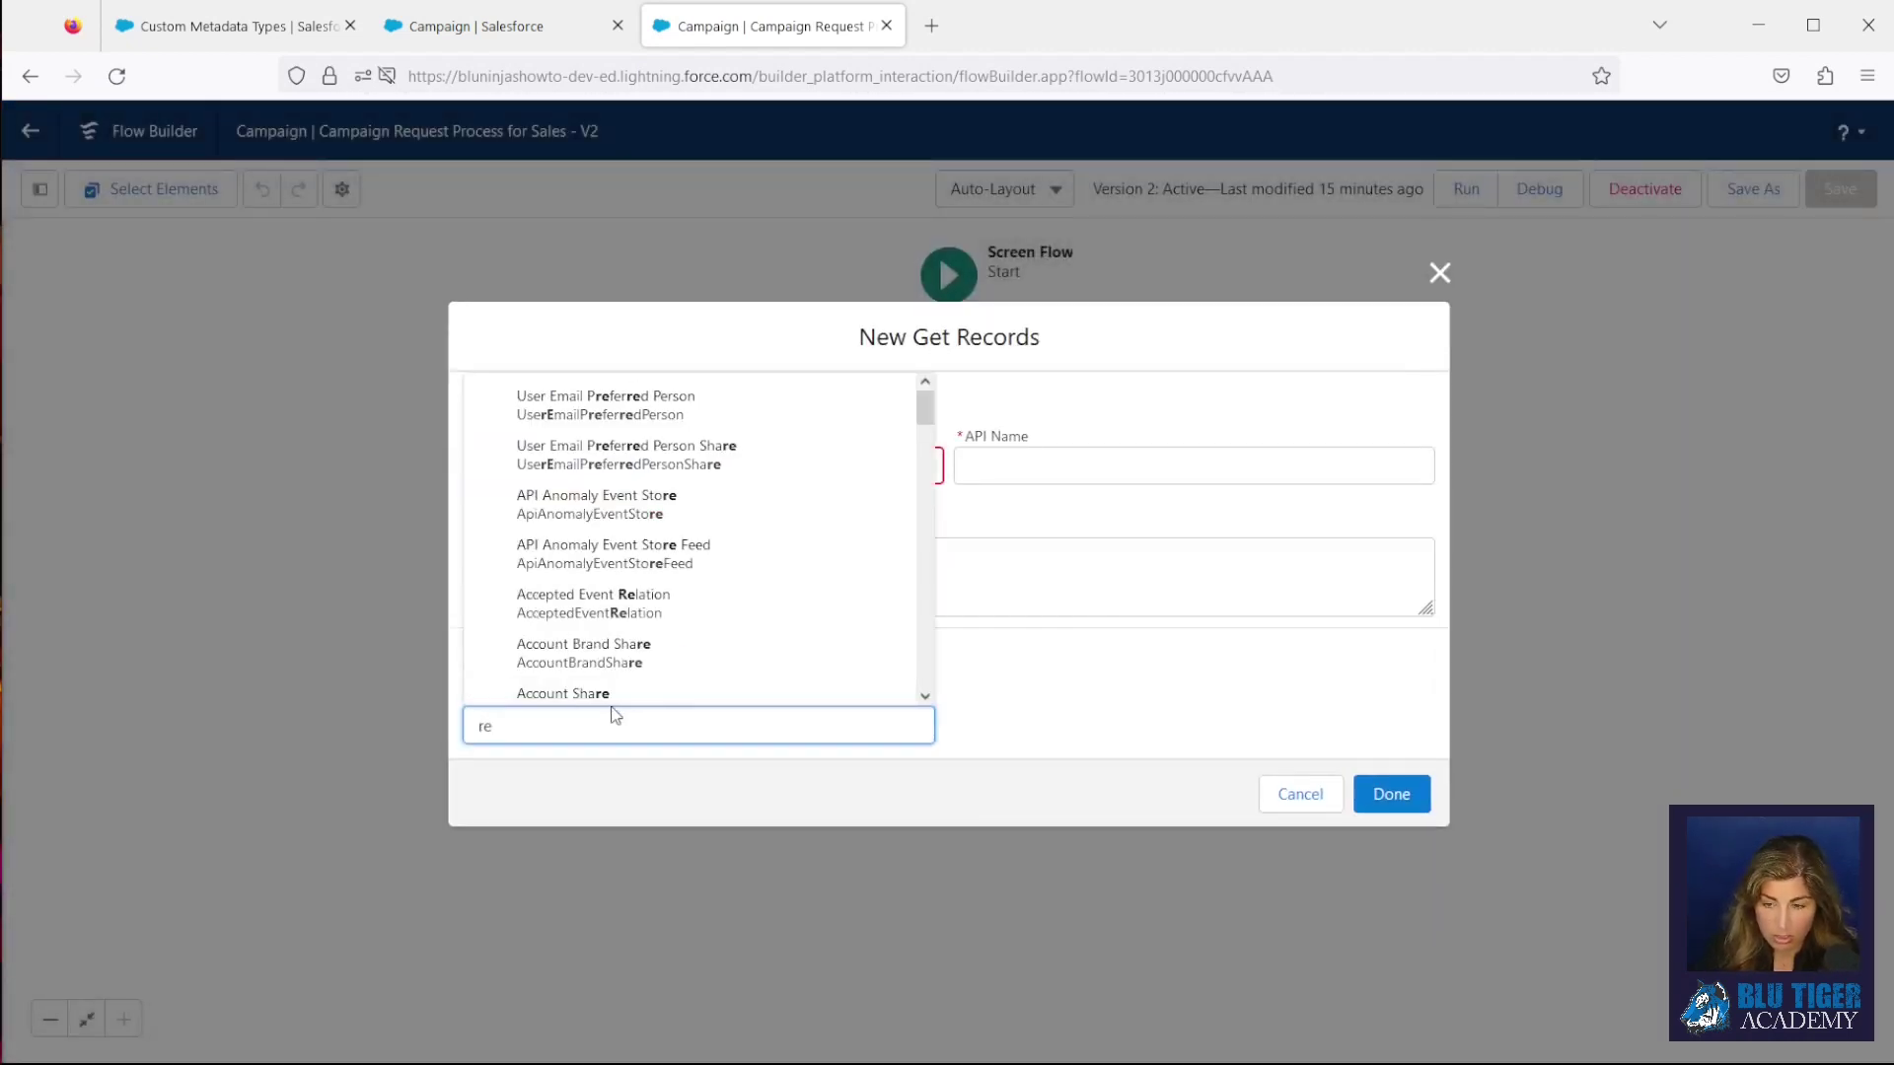
type("cord ty")
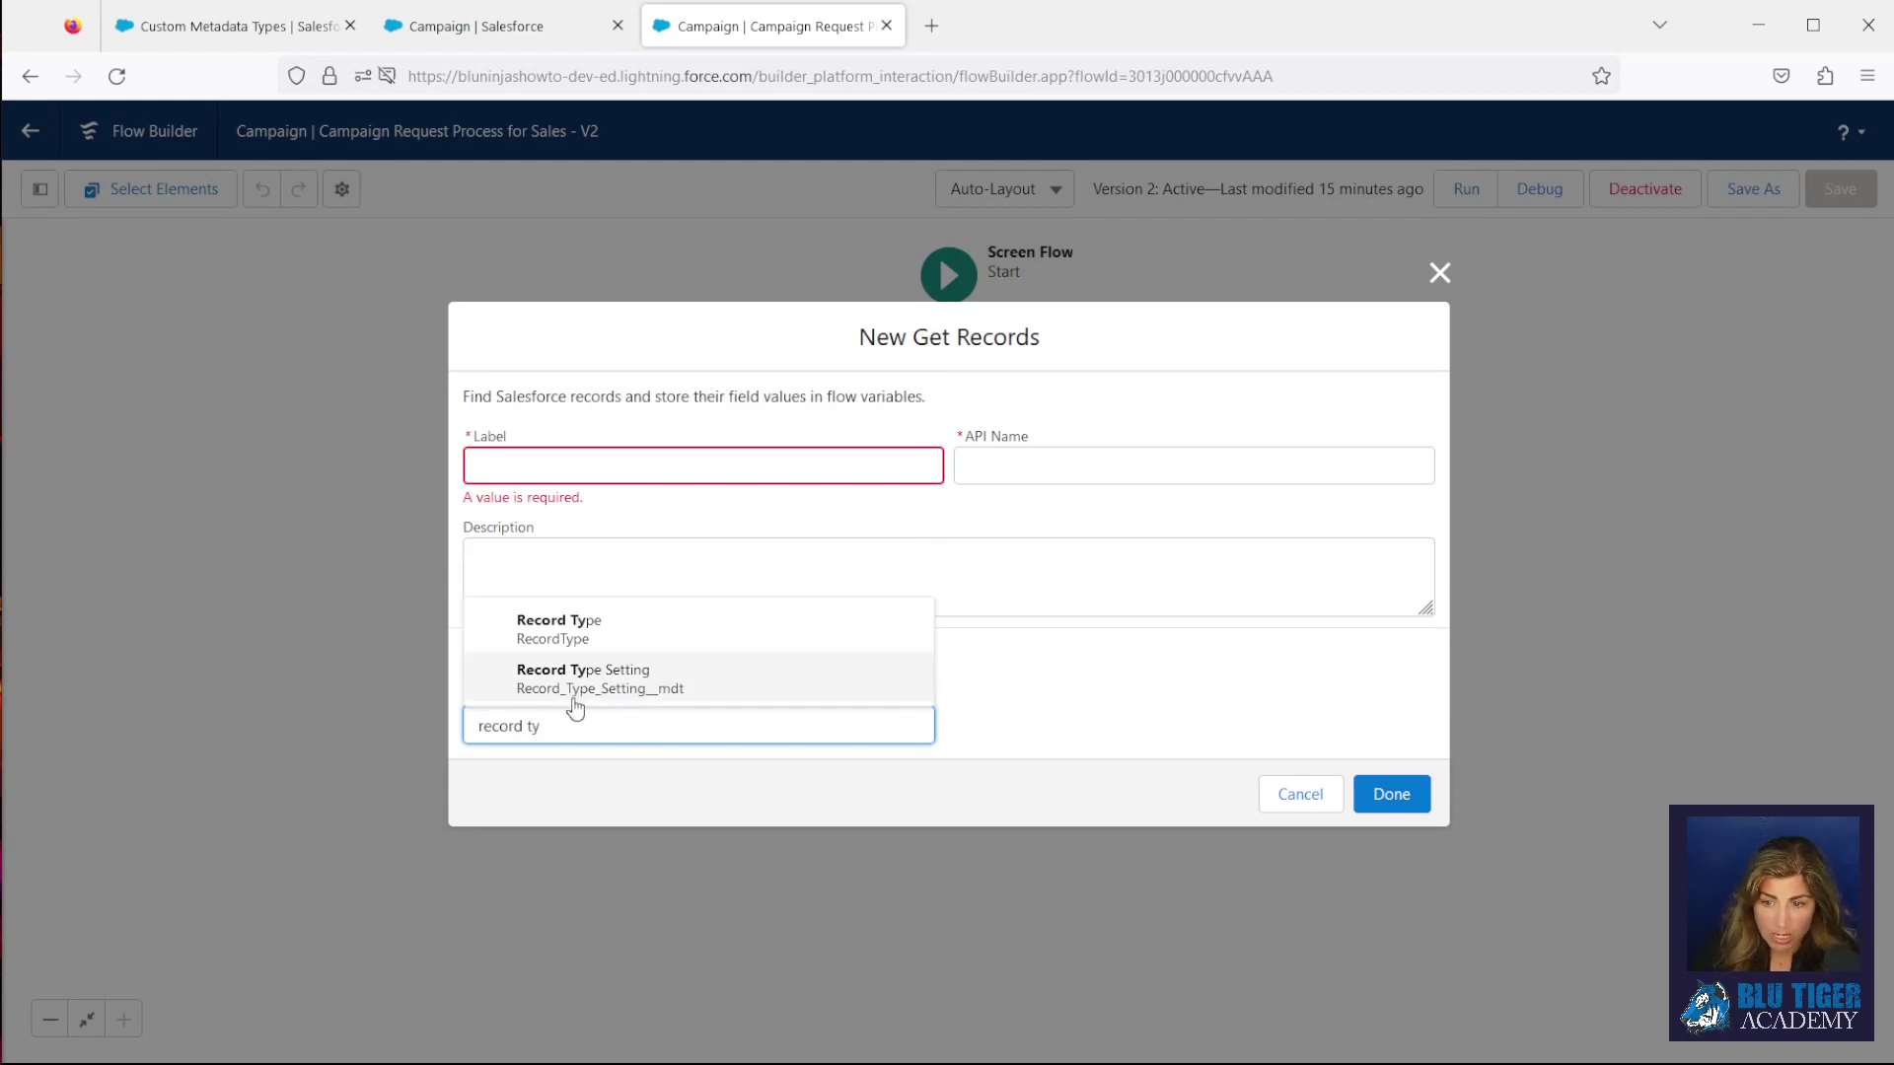
left_click(679, 690)
Label the new Get Records element Get Record Type Setting, with the matching API name Get_Record_Type_Setting
left_click(582, 318)
type("Get Record Type Setting")
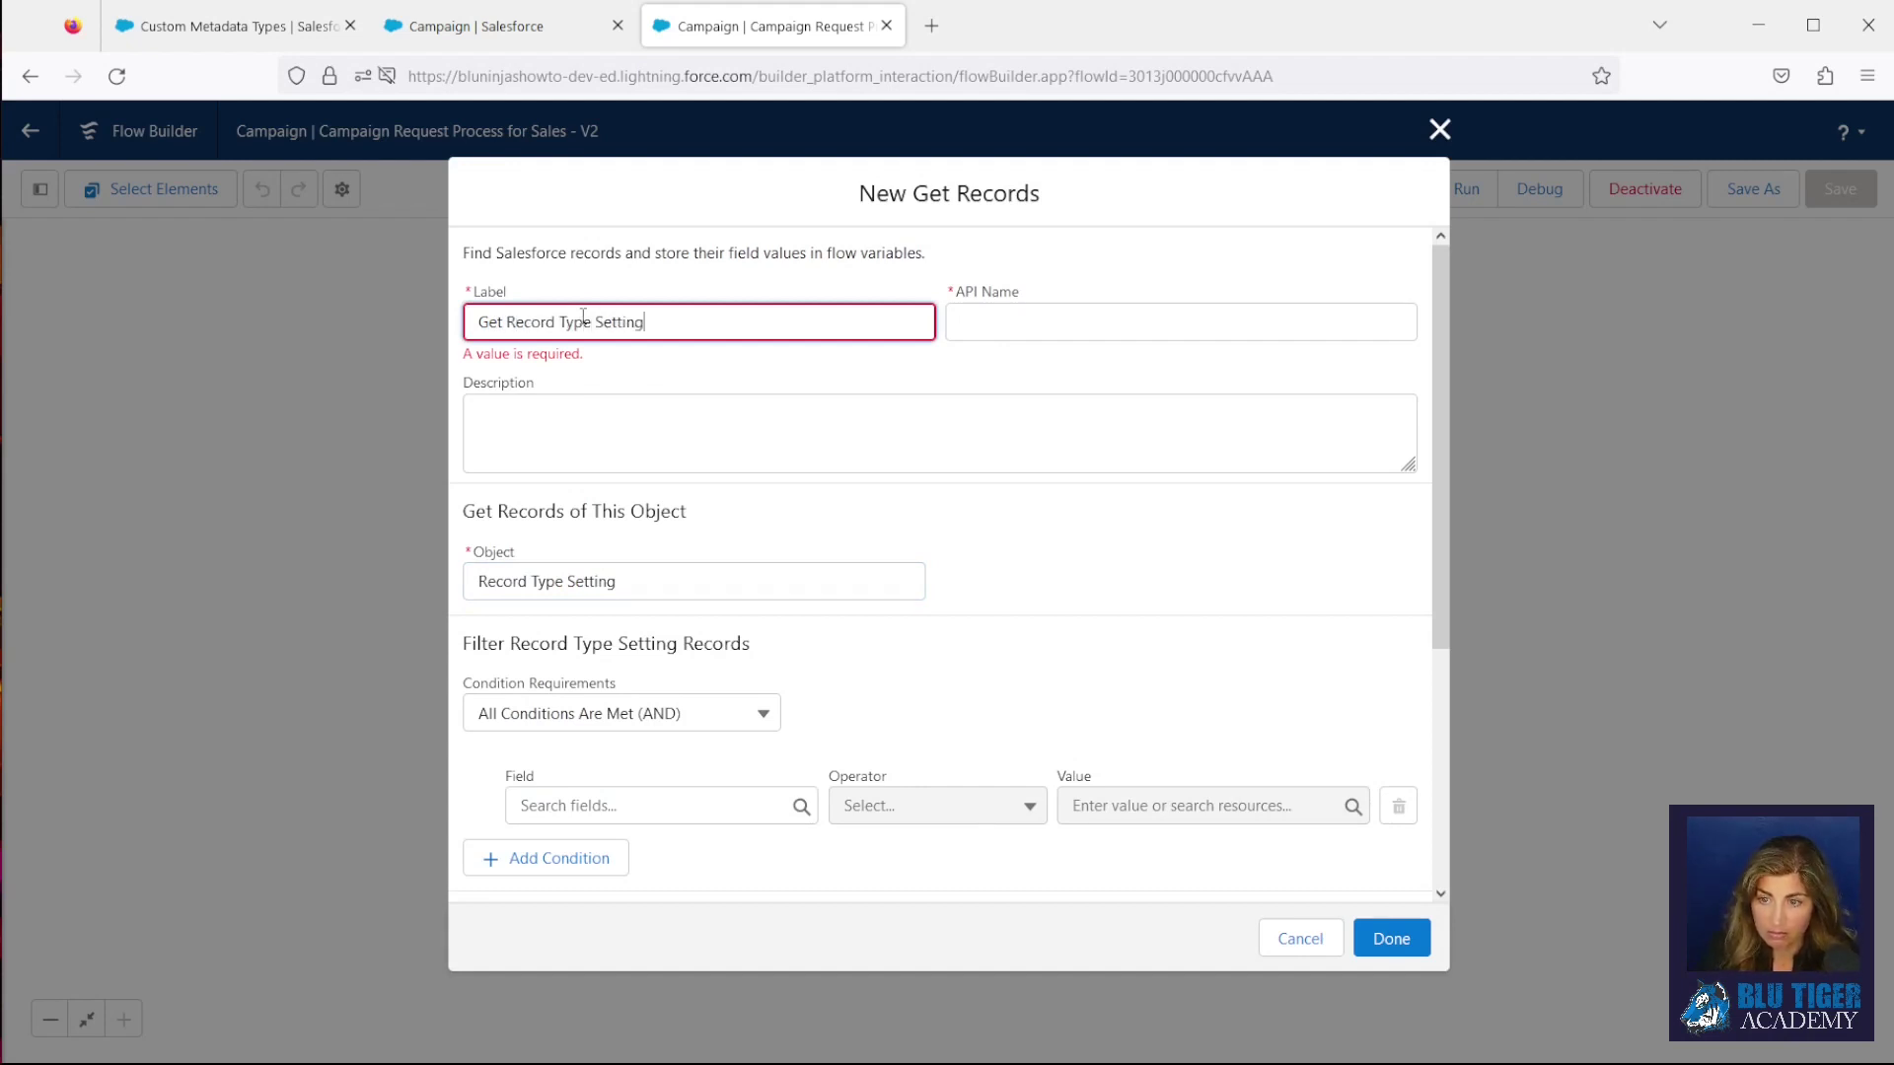
key("Tab")
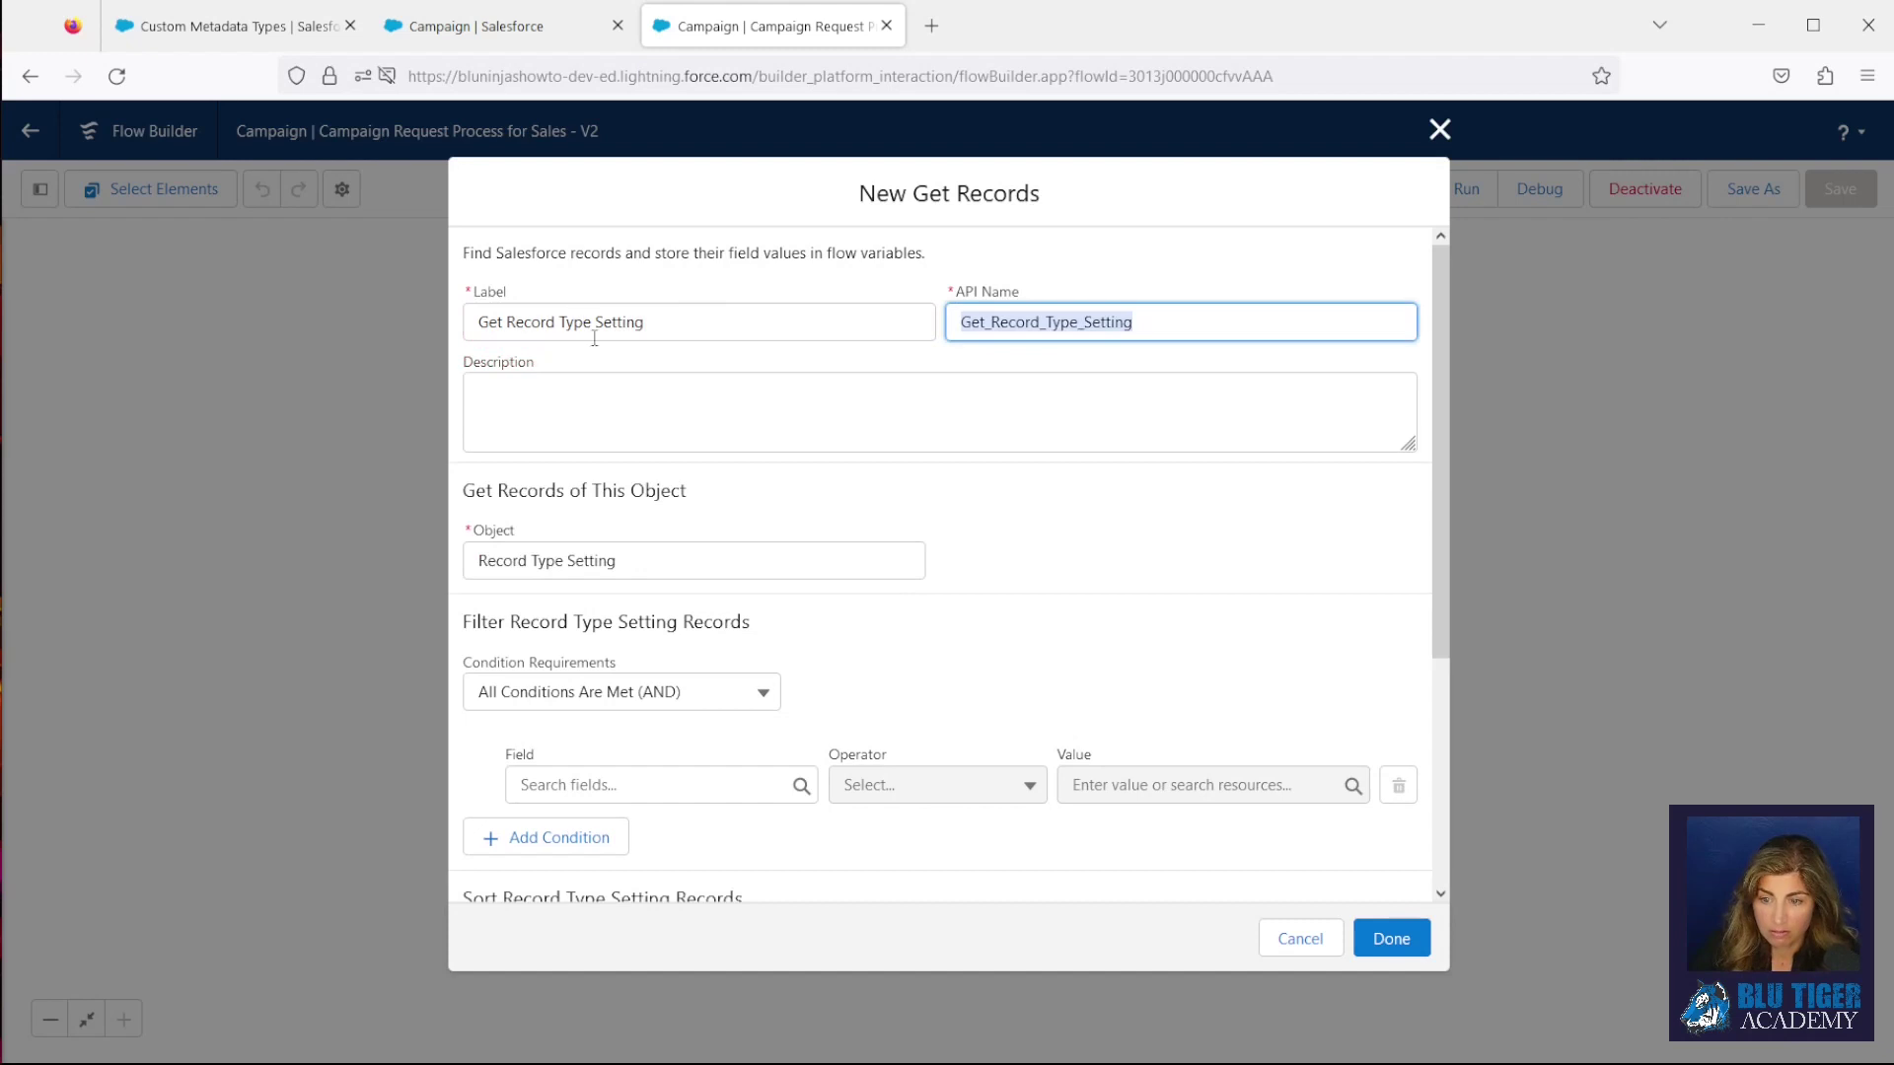
Copy the Record Type Setting Name Campaign_Sales from the Record Type Settings list in Setup
left_click(599, 789)
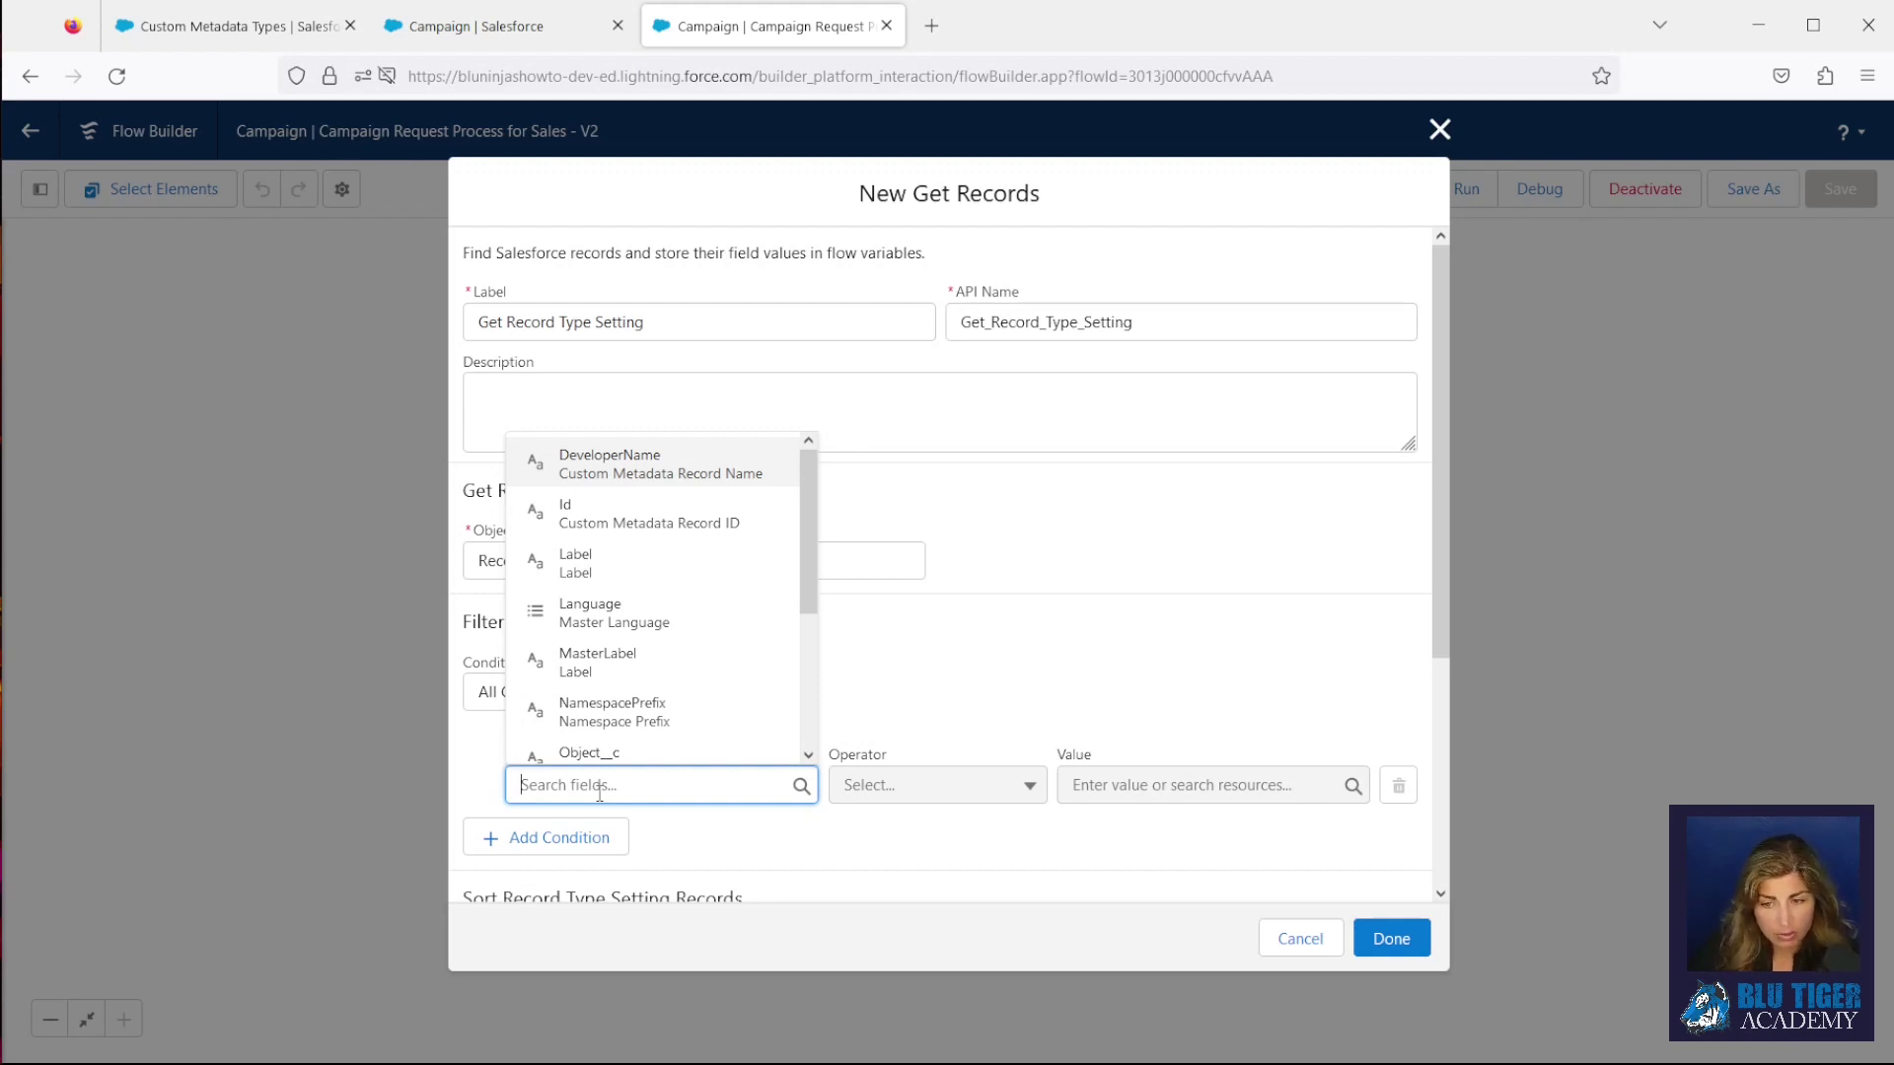
left_click(274, 29)
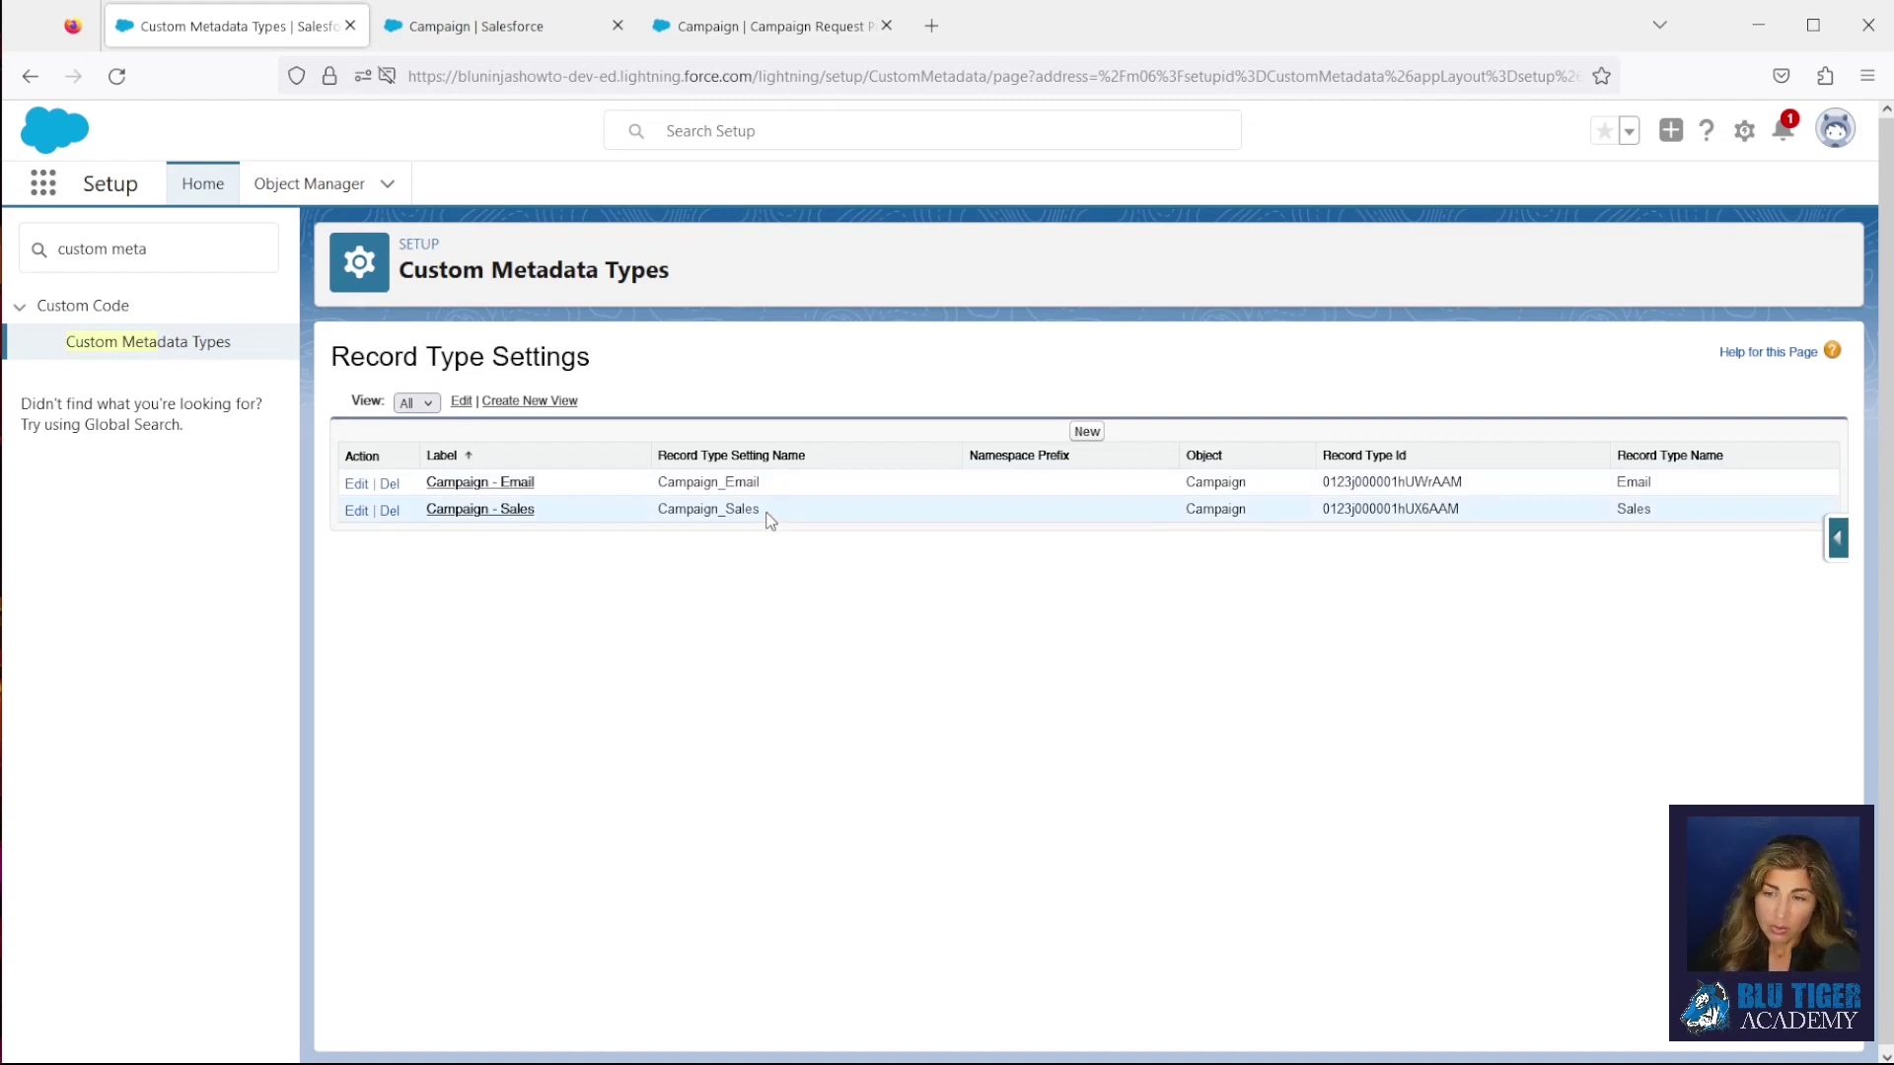
left_click_drag(725, 512, 654, 515)
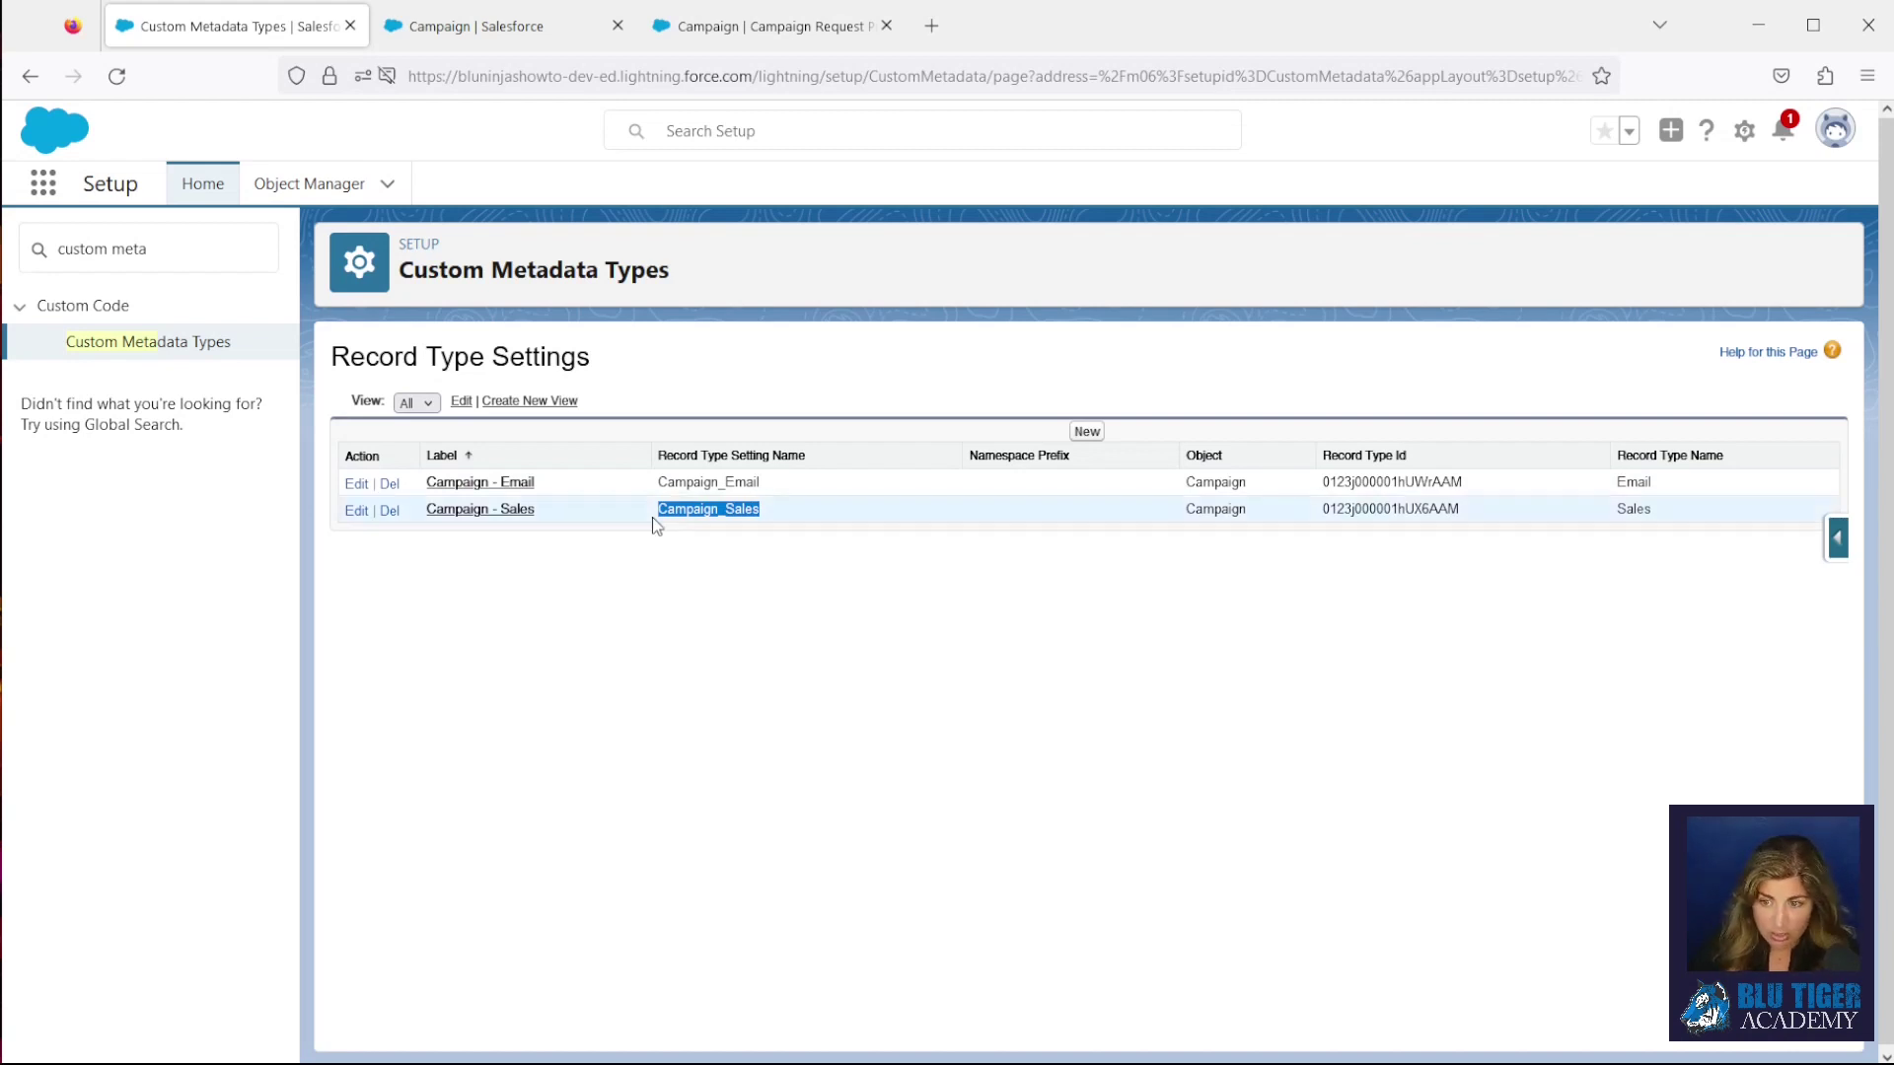
right_click(722, 513)
left_click(765, 535)
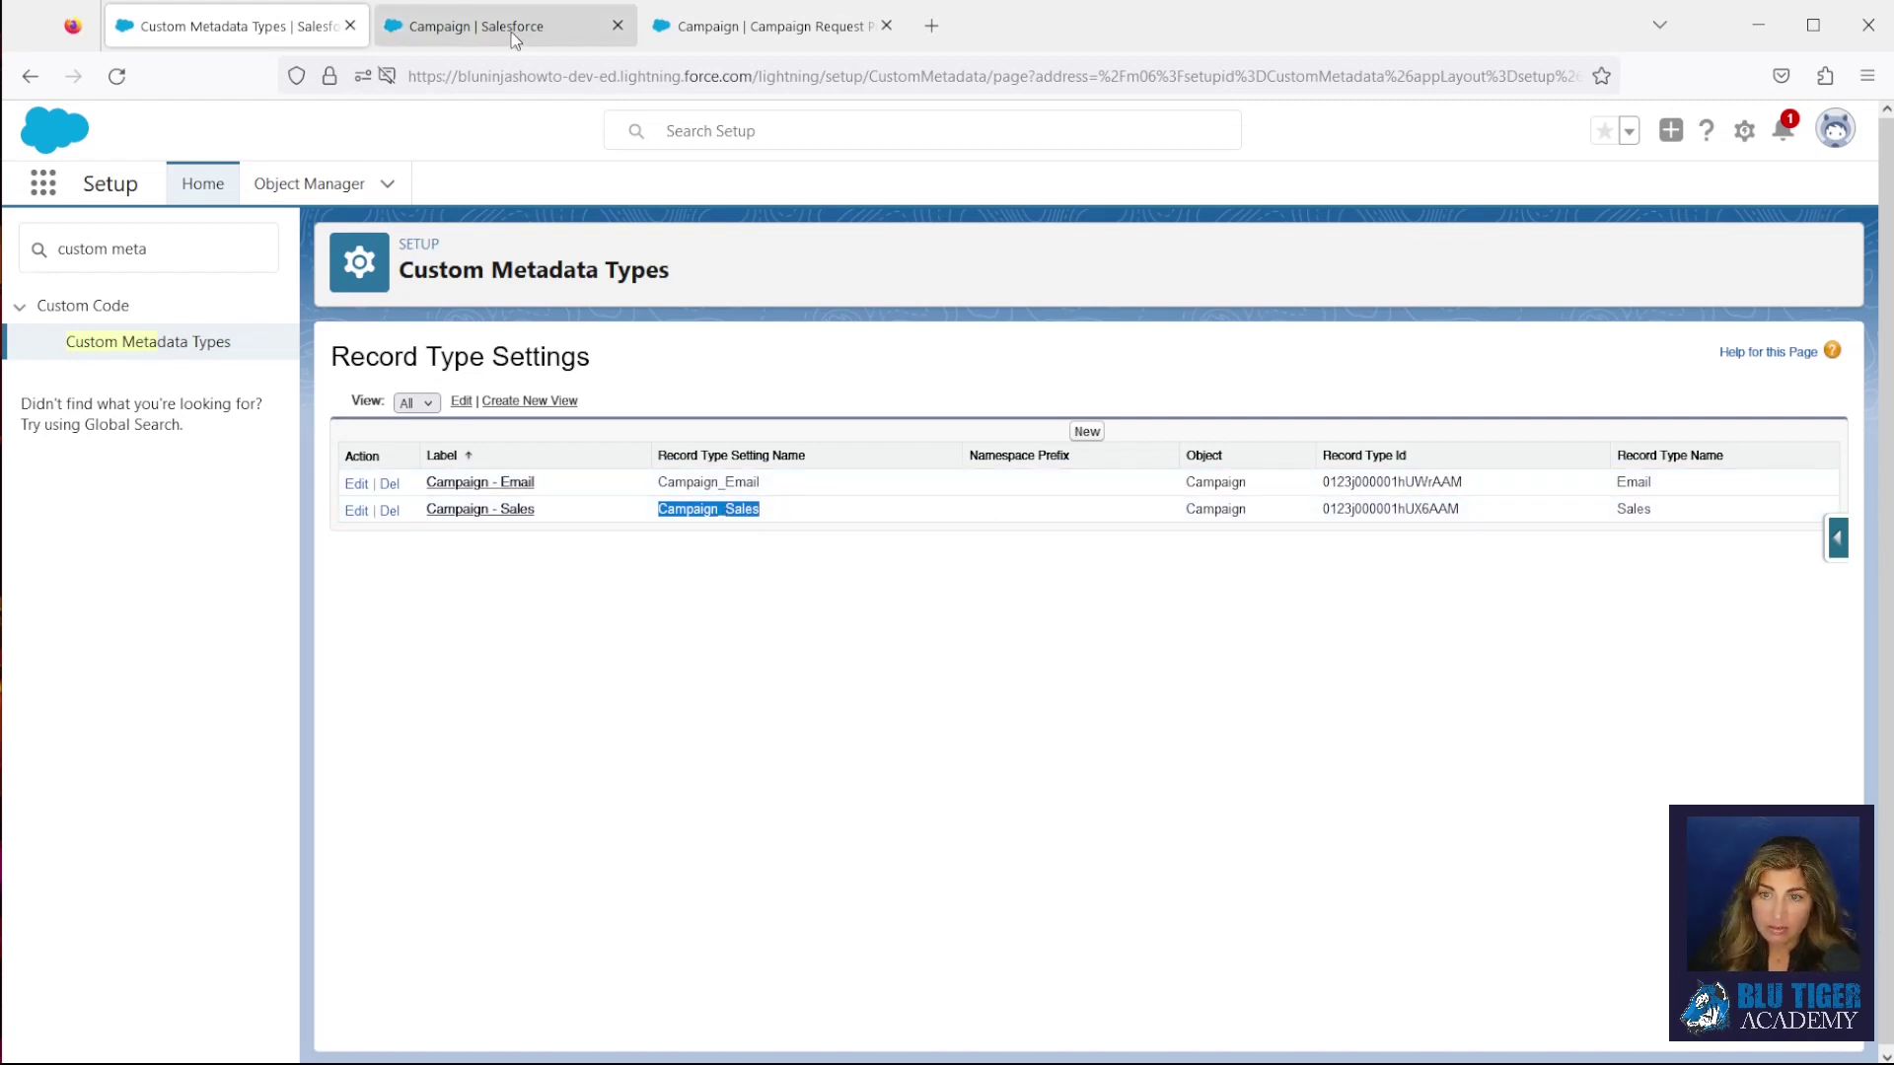
Filter the Get Records element to DeveloperName Equals Campaign_Sales, using the copied name, and finish the element
left_click(741, 32)
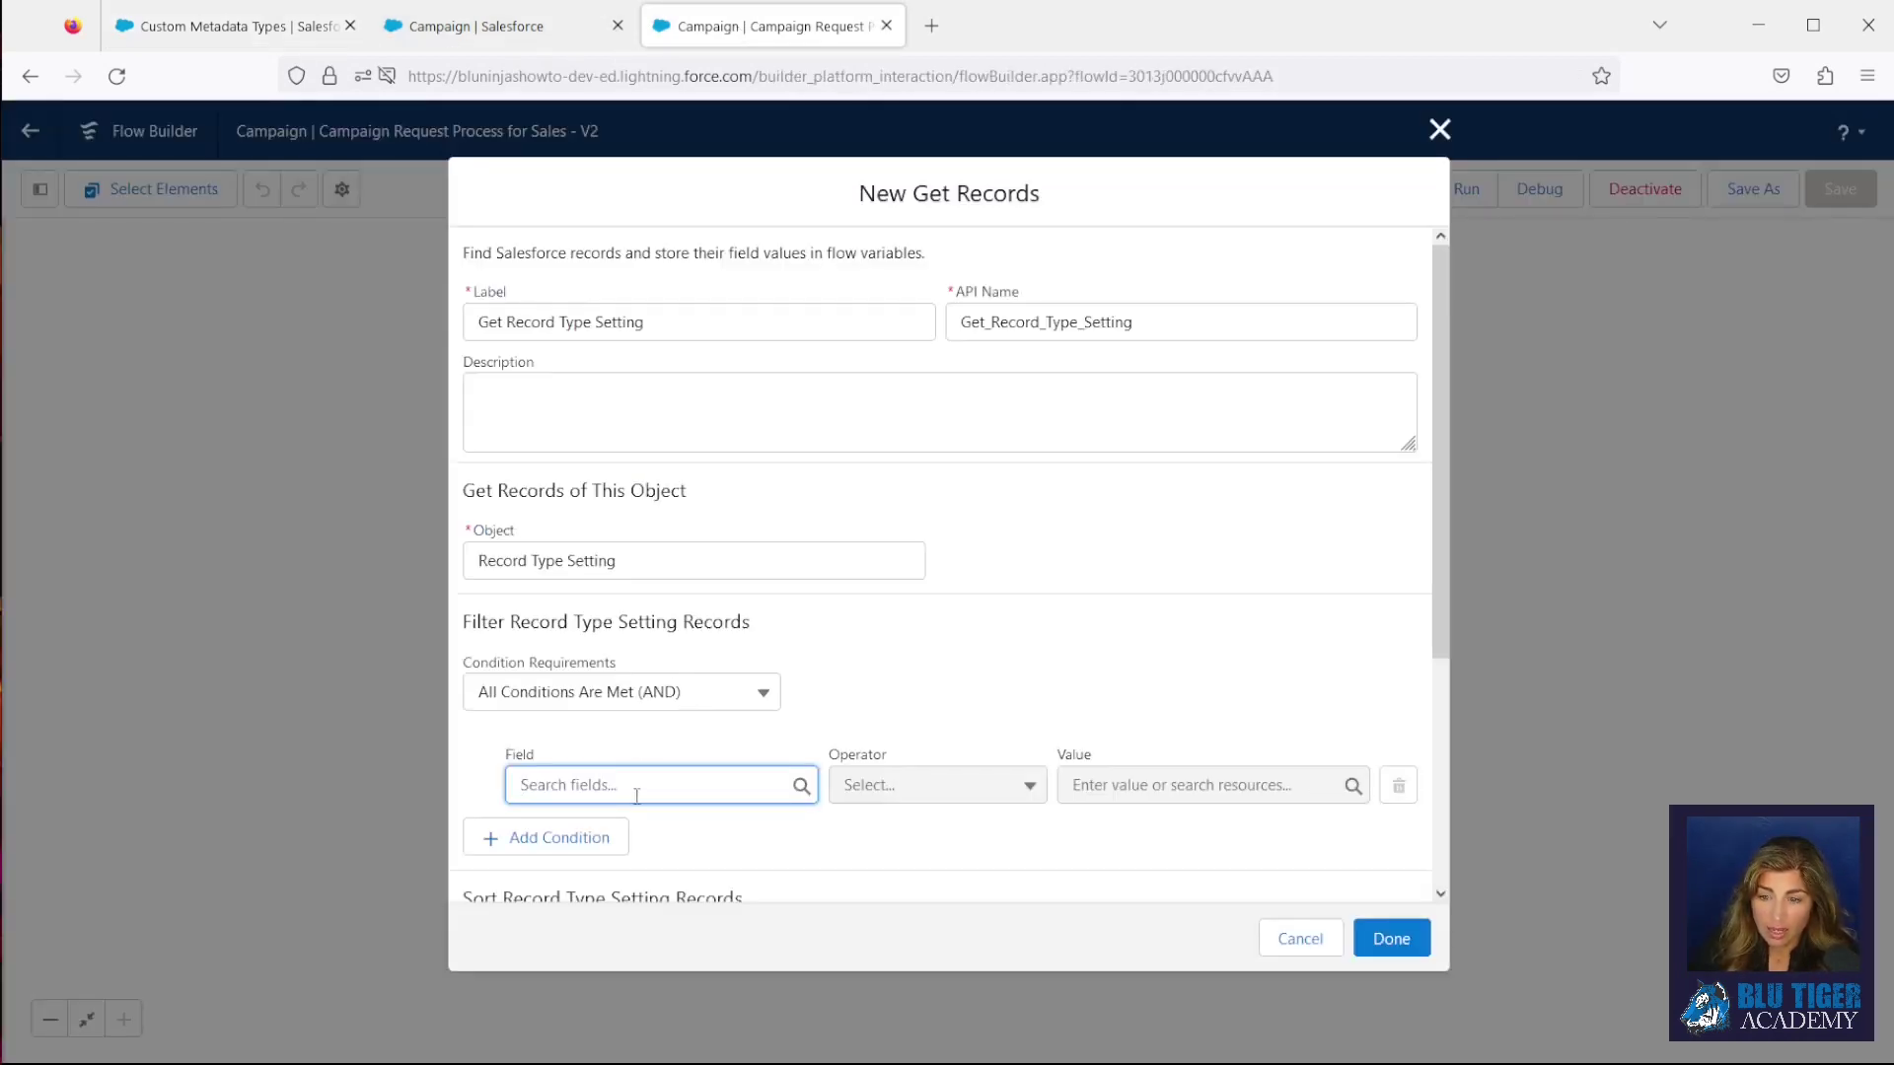
left_click(630, 784)
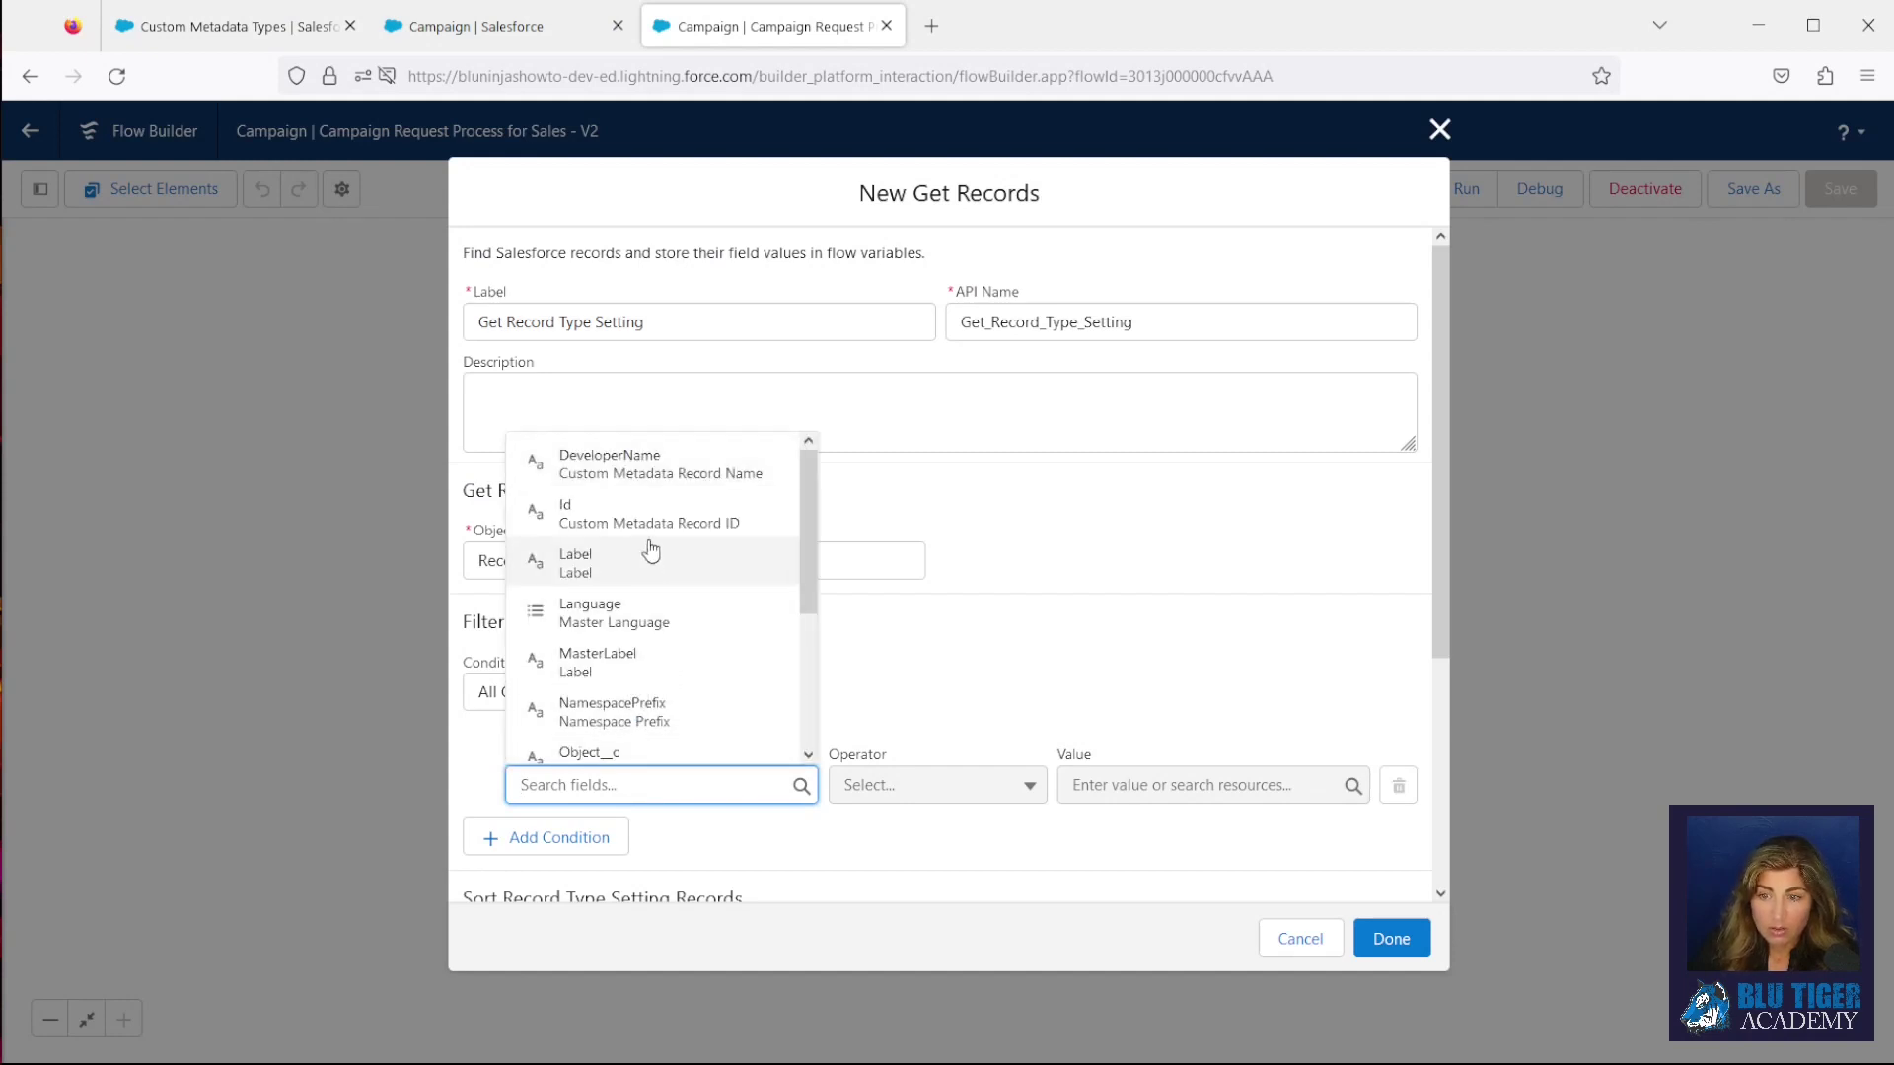
left_click(647, 473)
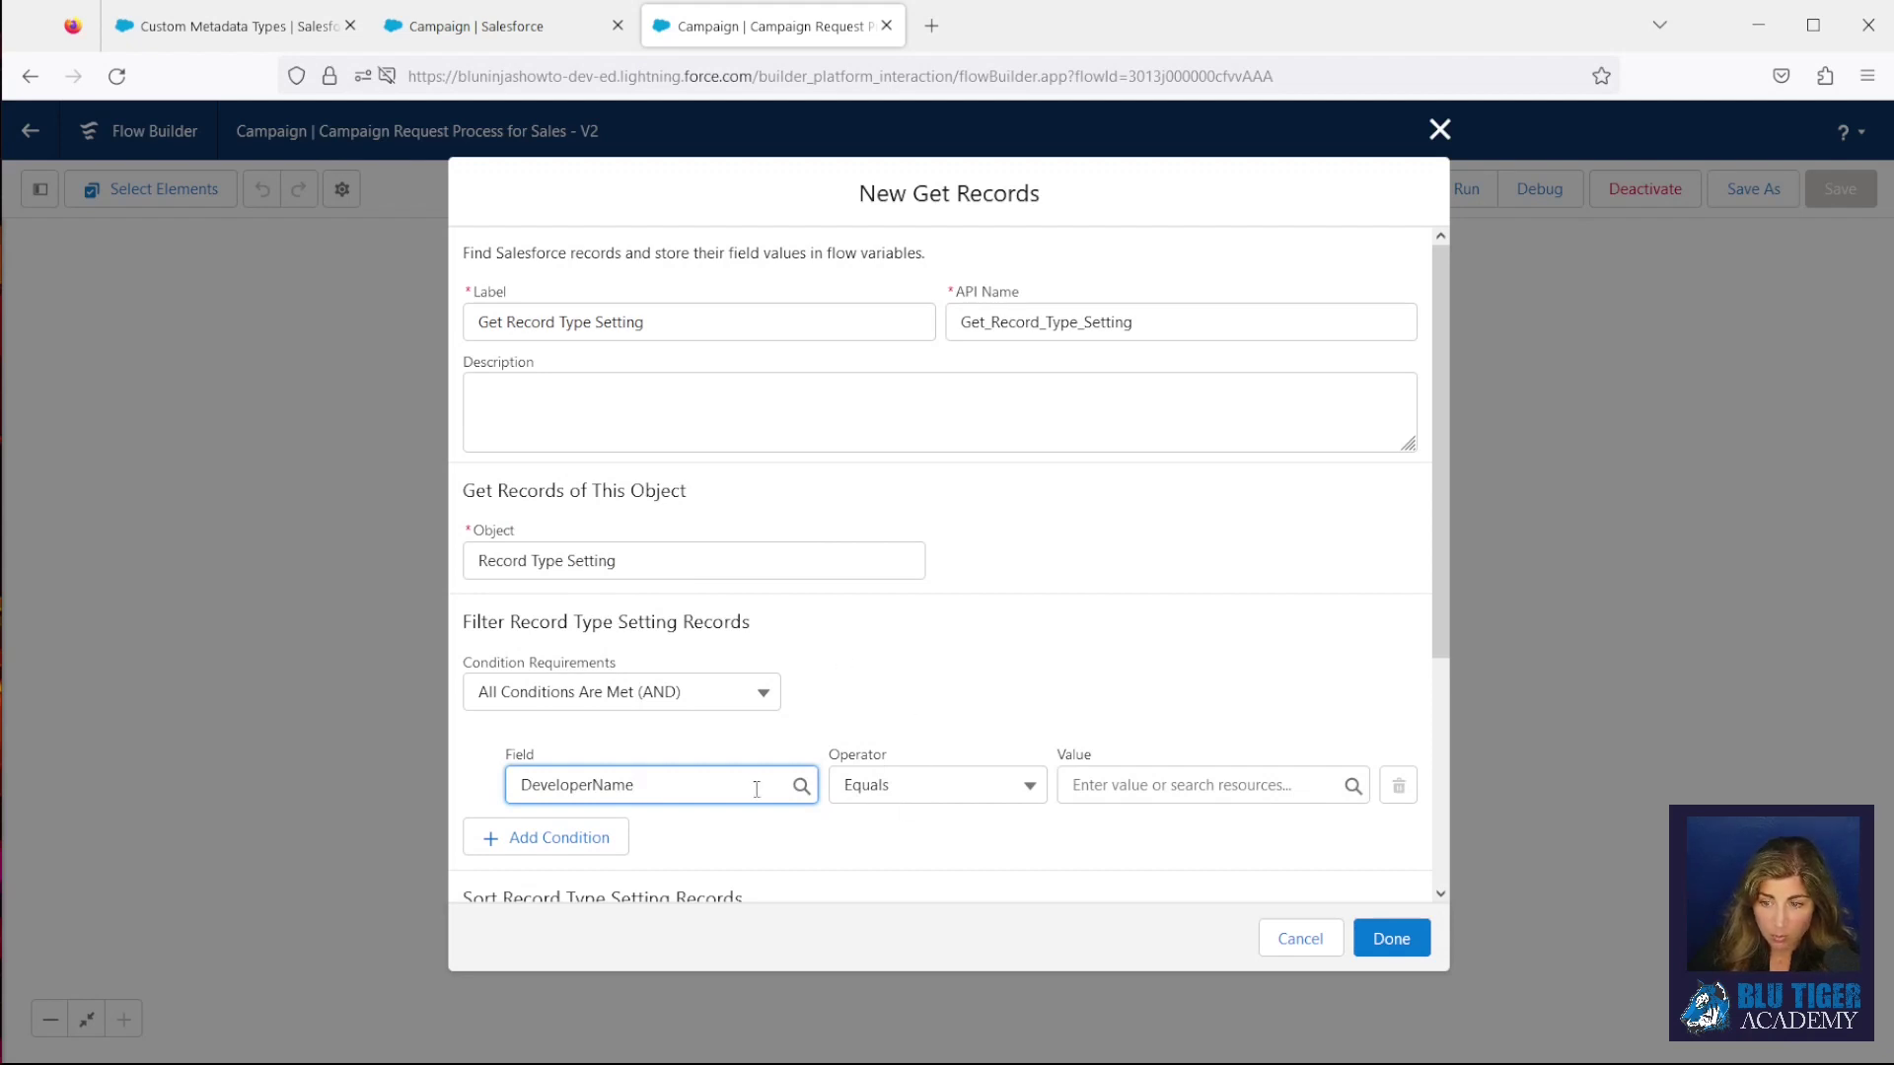
left_click(1090, 786)
key("ctrl+v")
left_click(1030, 726)
scroll(1020, 668, "down", 3)
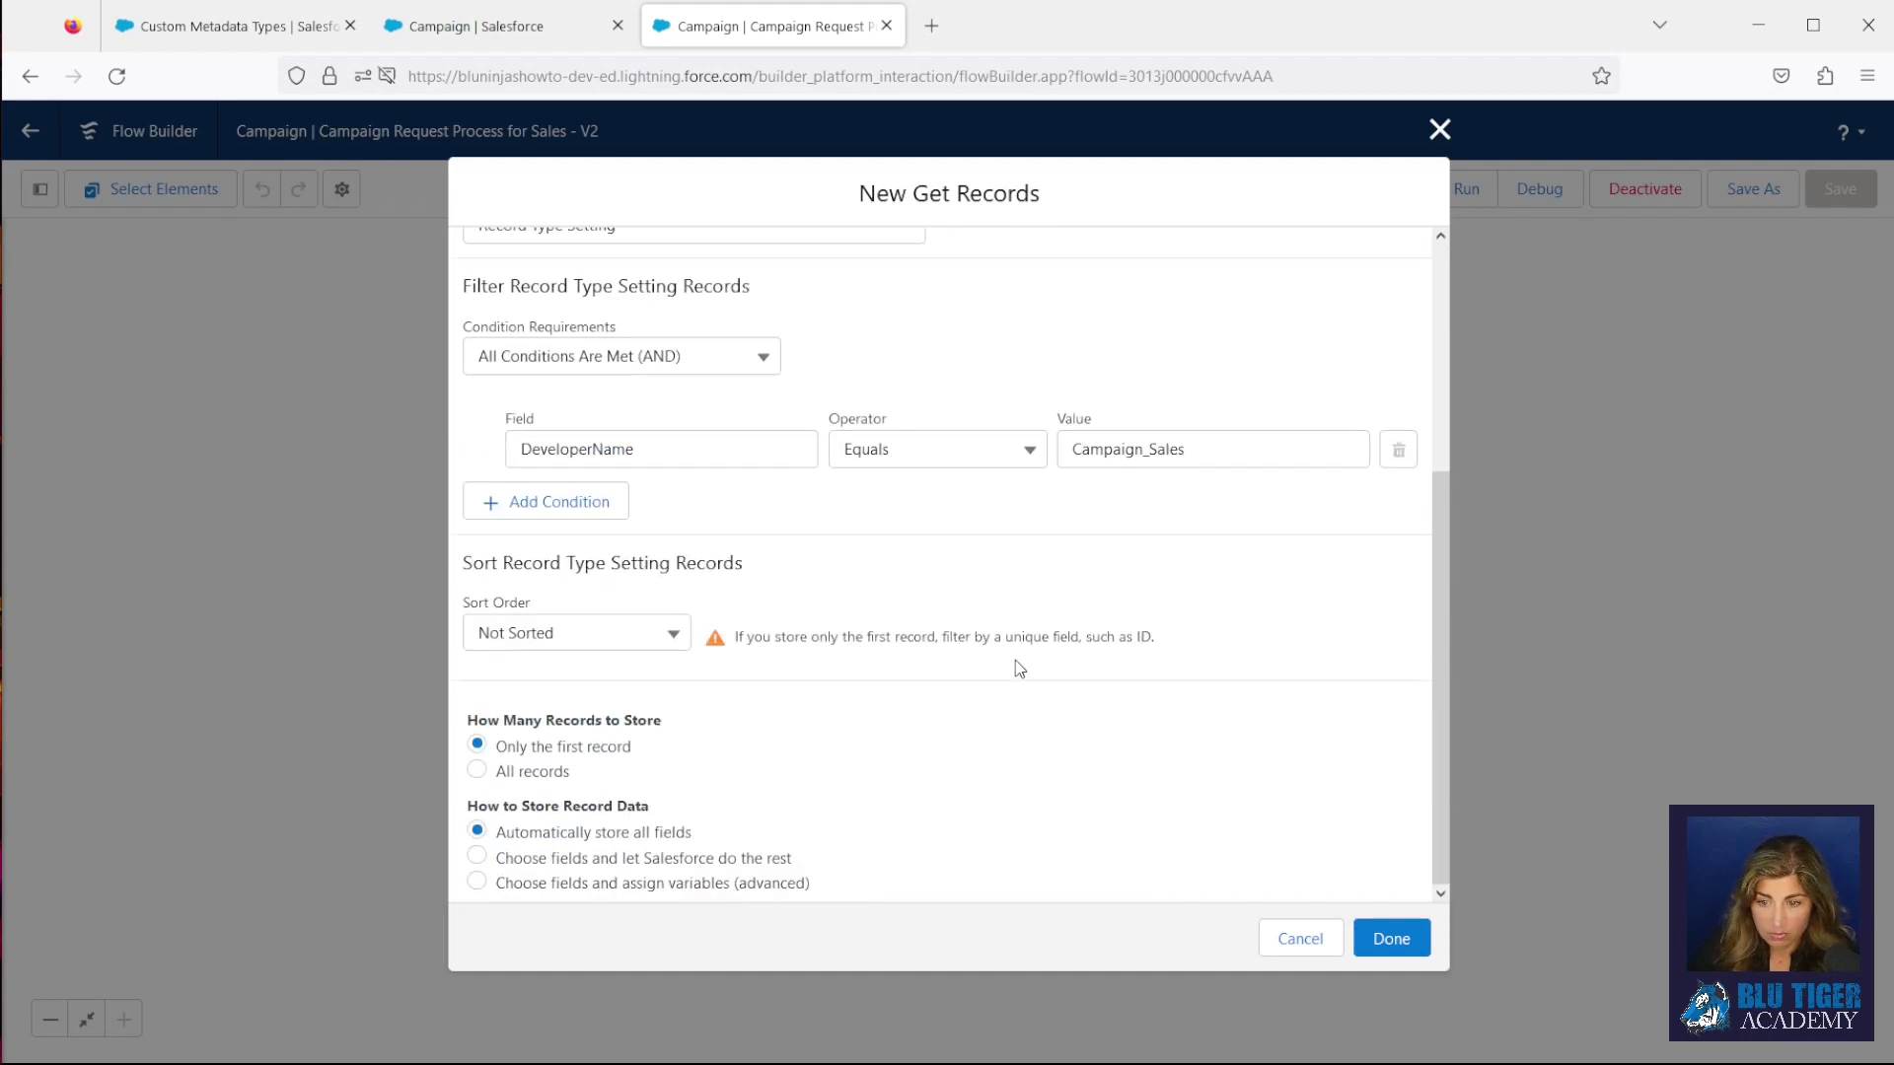
left_click(1387, 945)
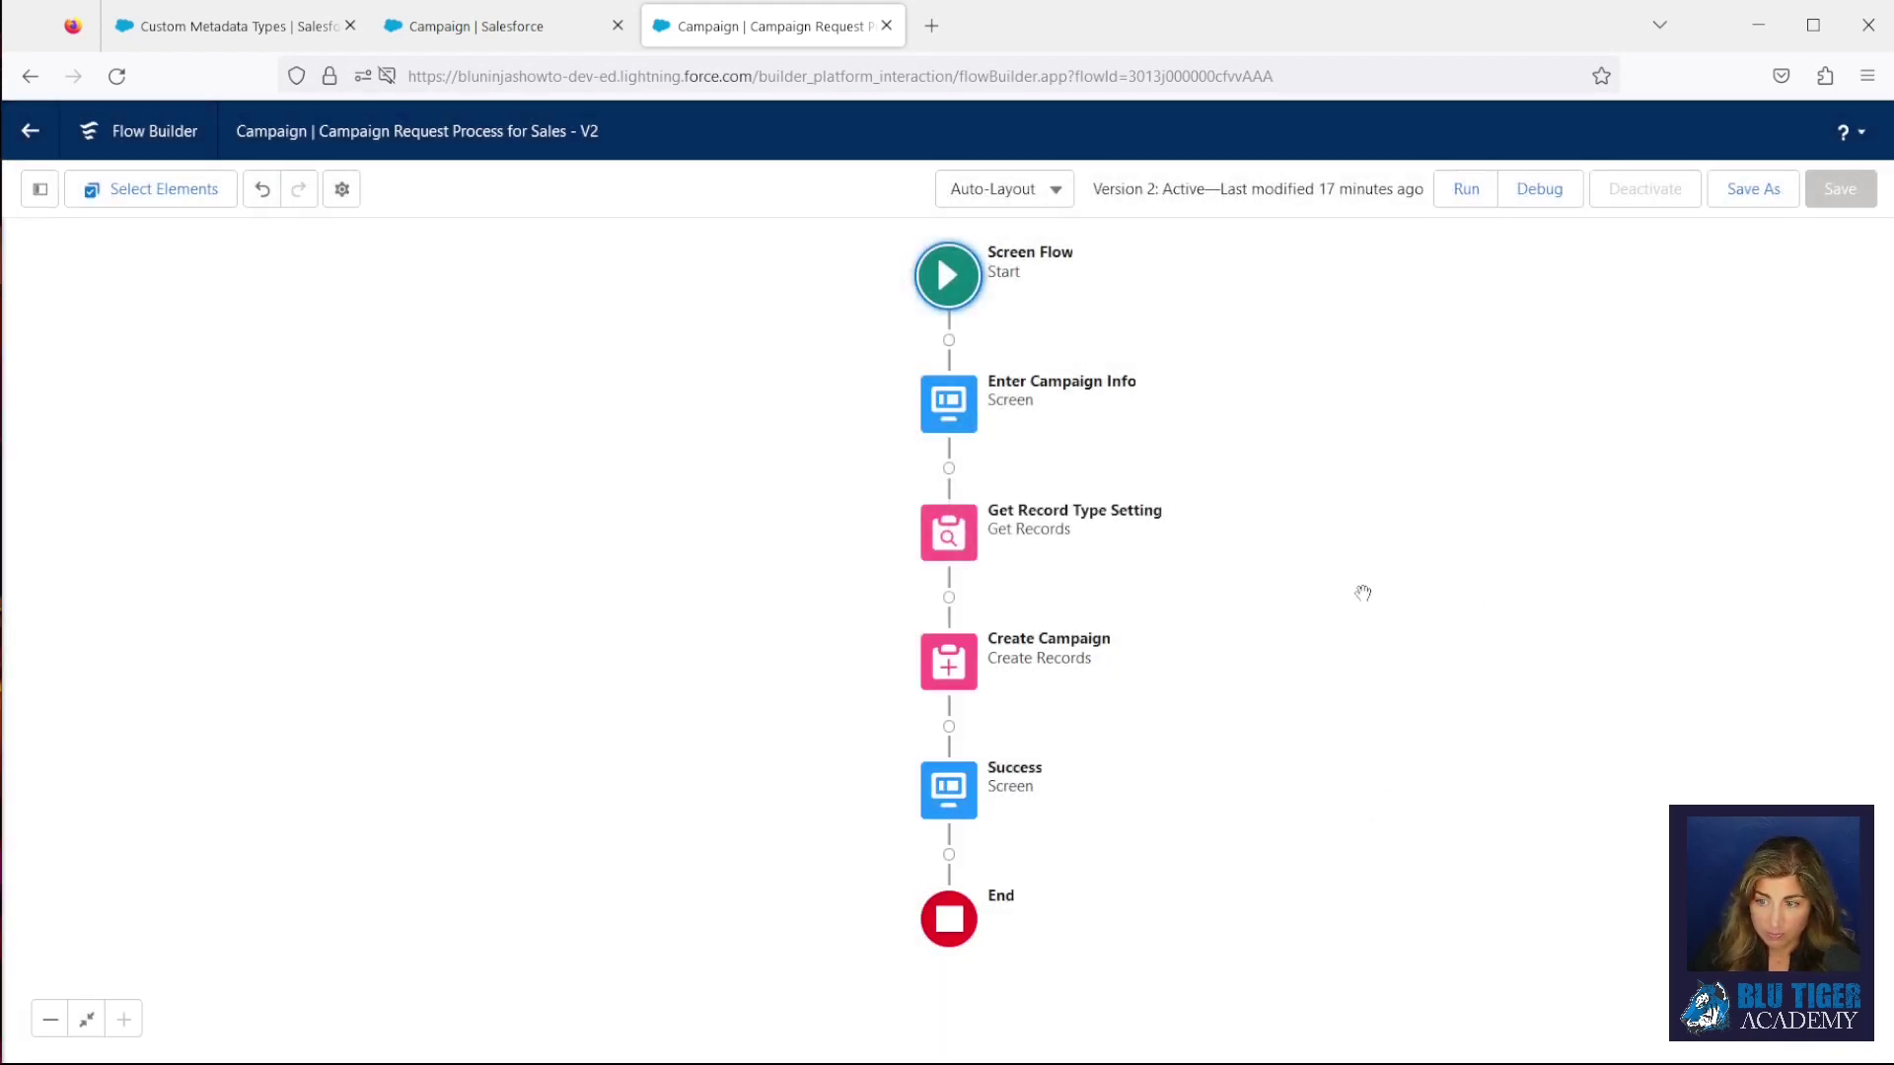
In Create Campaign, replace the hard-coded RecordTypeId value with Record_Type_Id__c from Get_Record_Type_Setting and finish the element
double_click(953, 665)
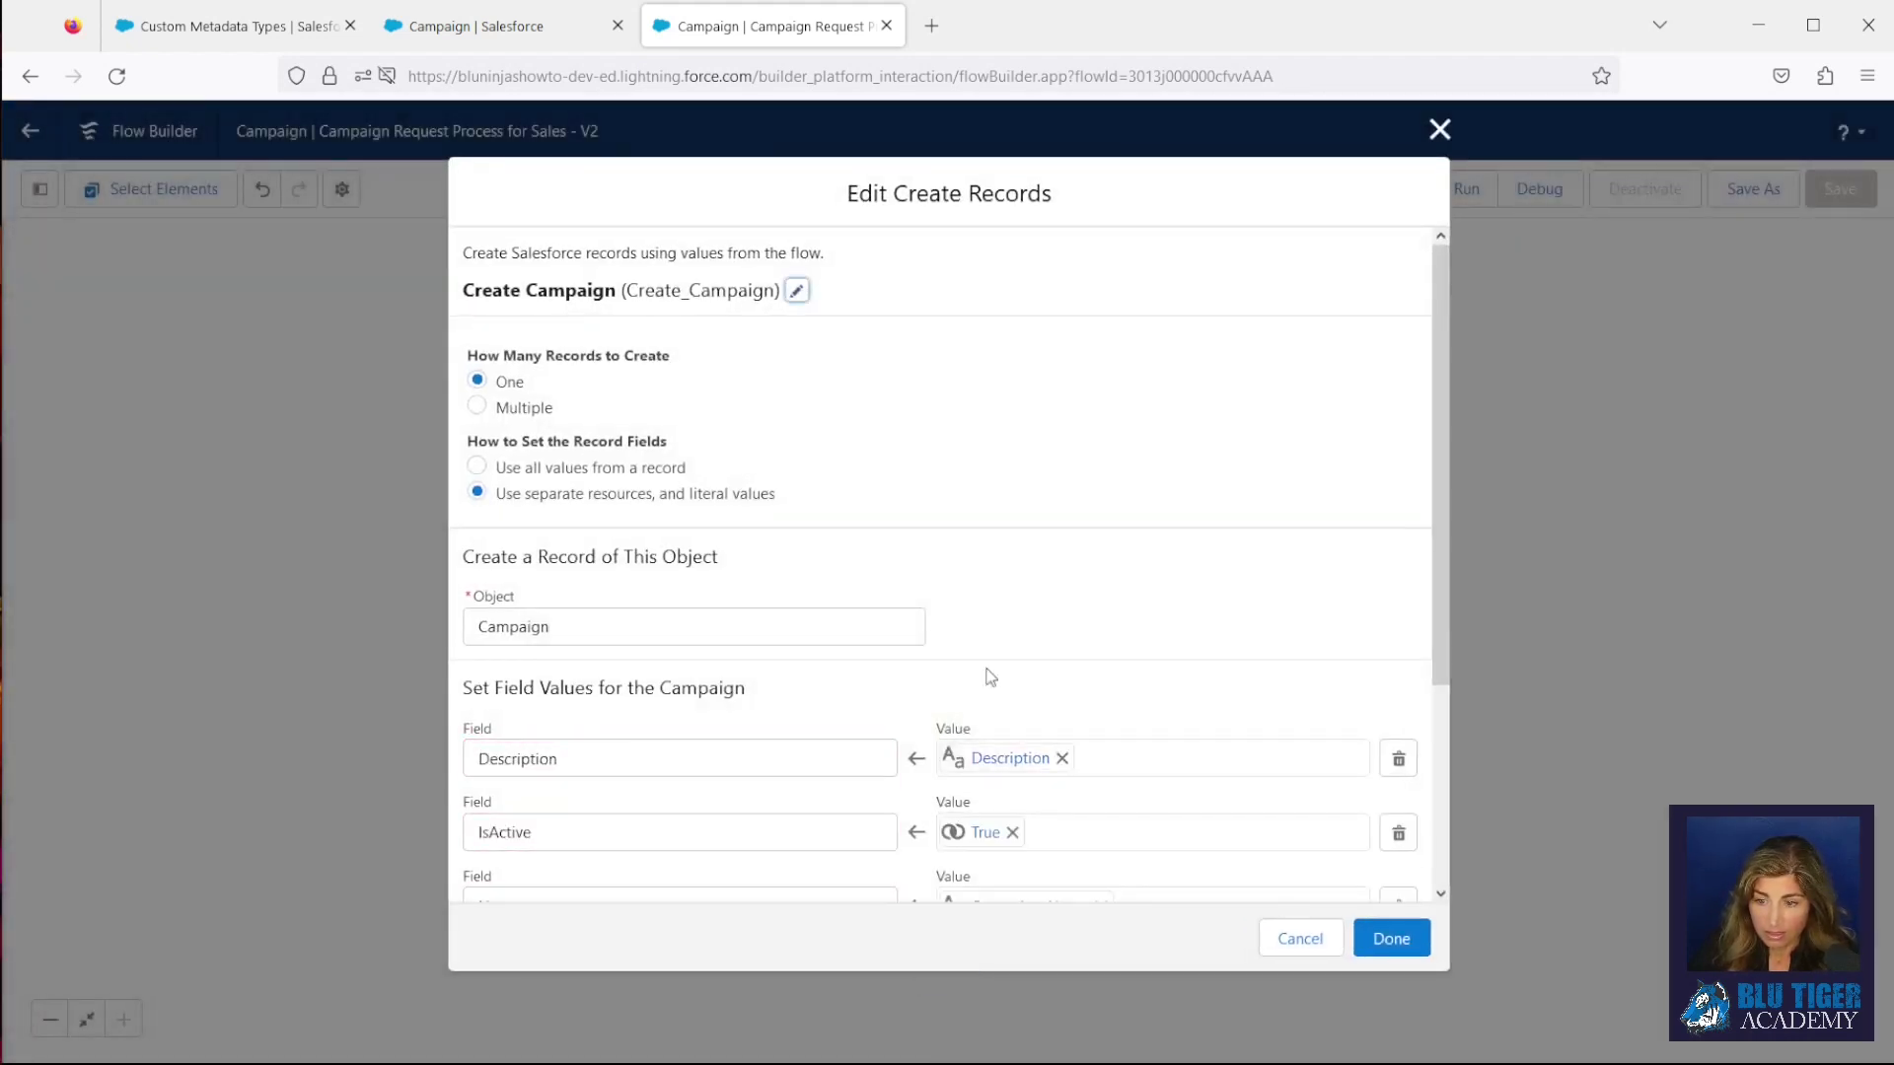
scroll(1016, 661, "down", 3)
left_click_drag(1133, 714, 945, 704)
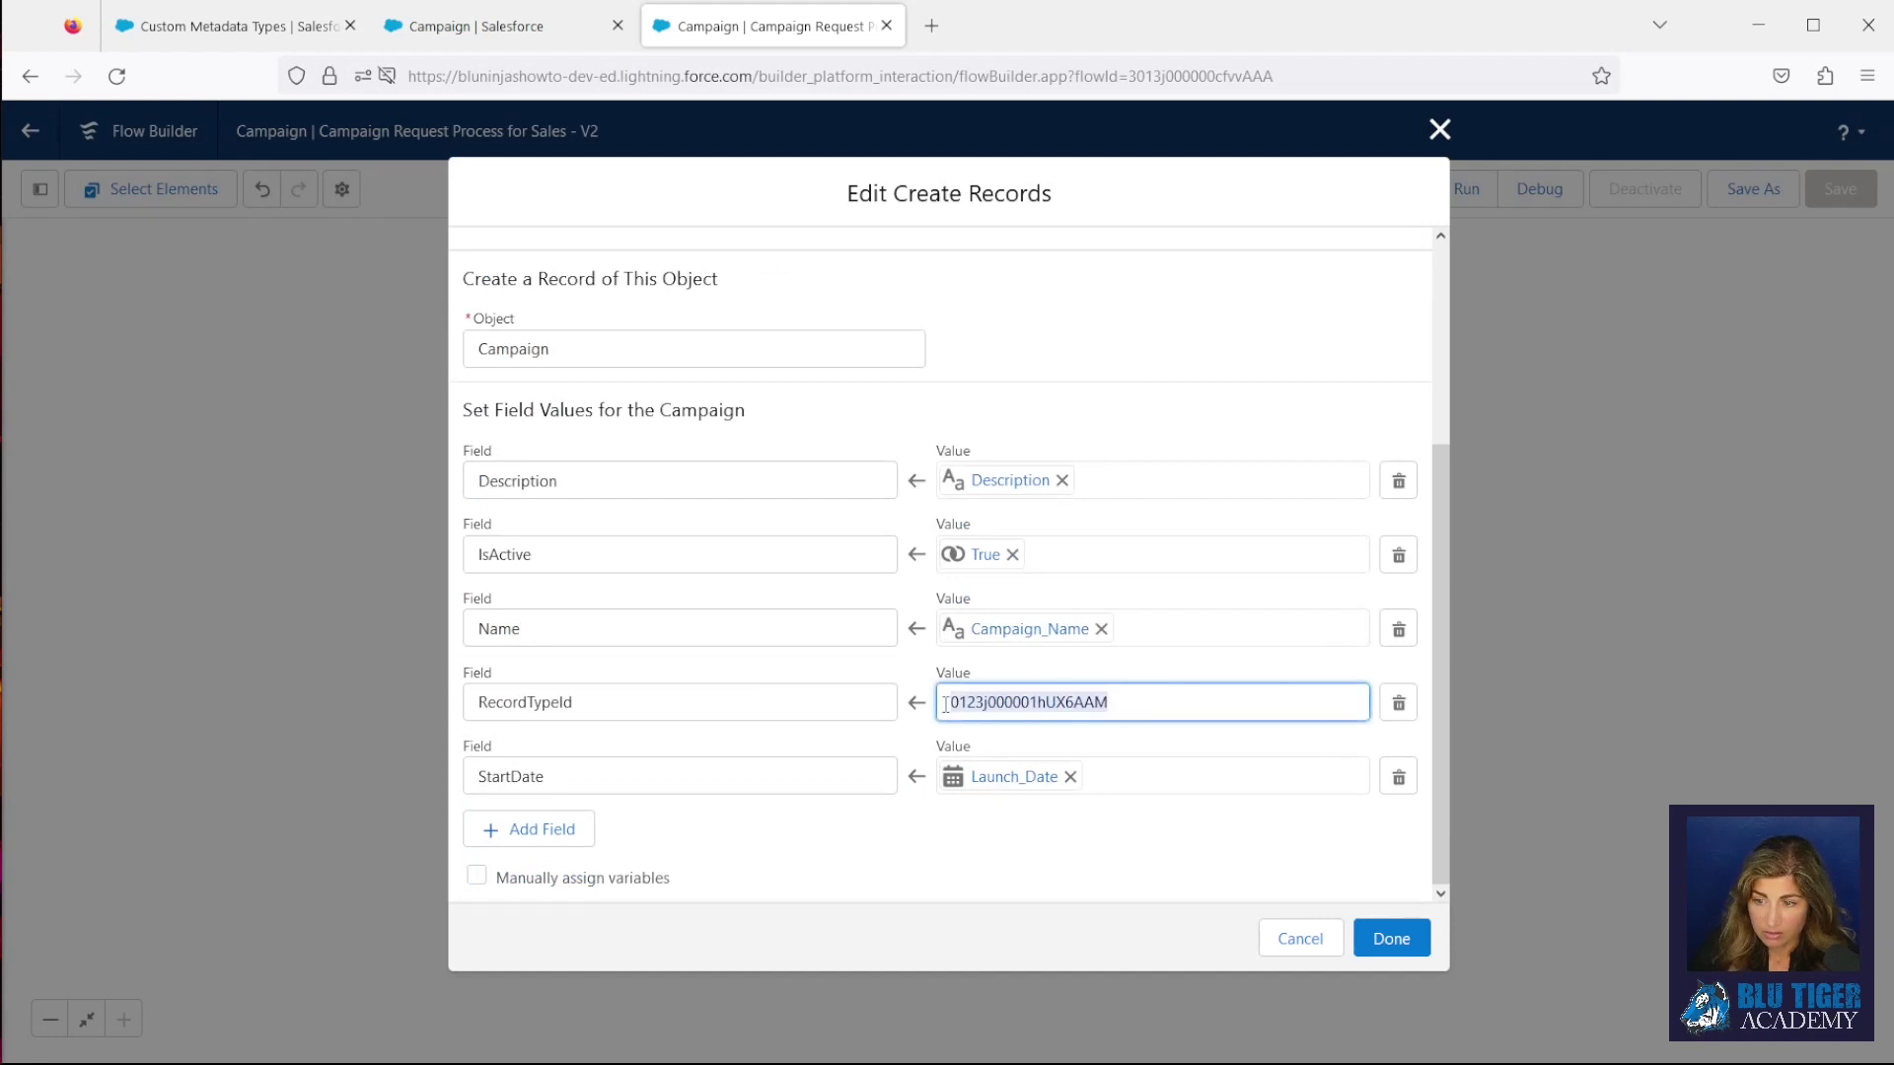
key("BackSpace")
type("get")
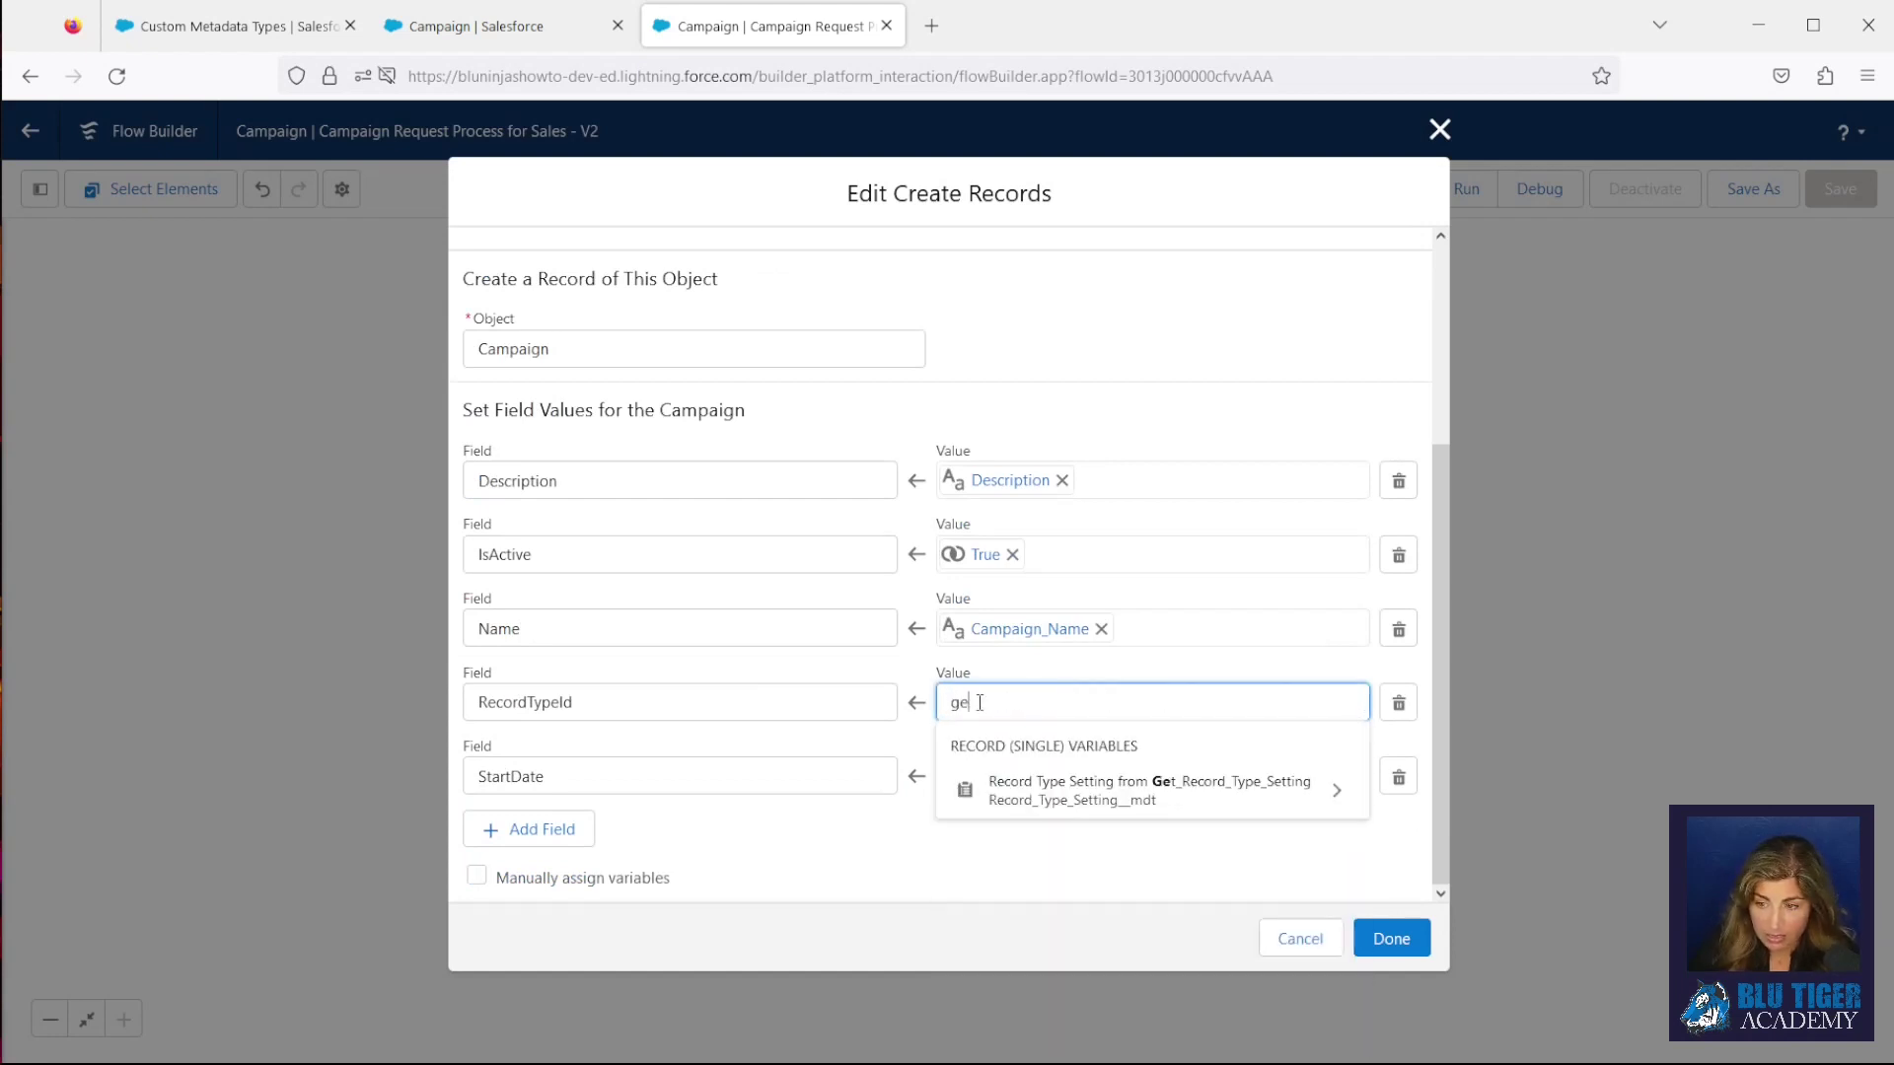
left_click(1063, 794)
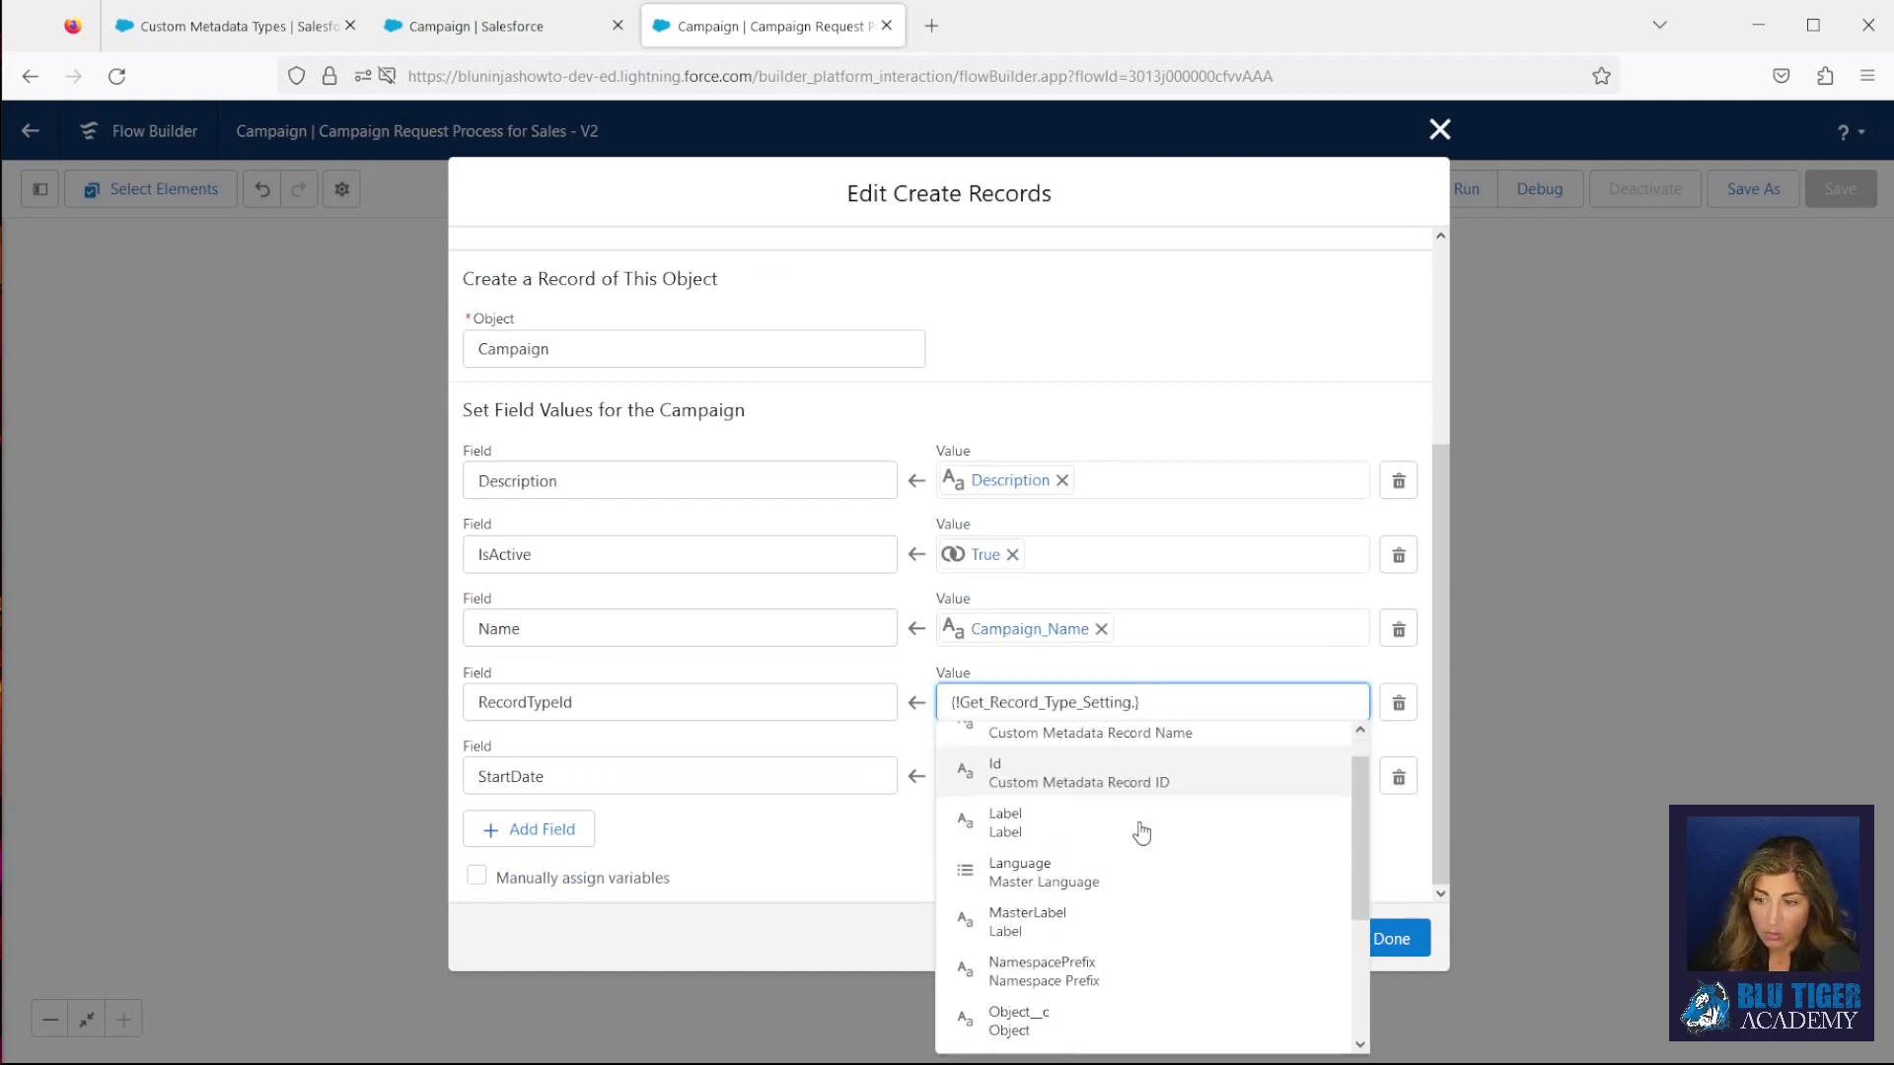
scroll(1134, 831, "down", 3)
left_click(1078, 927)
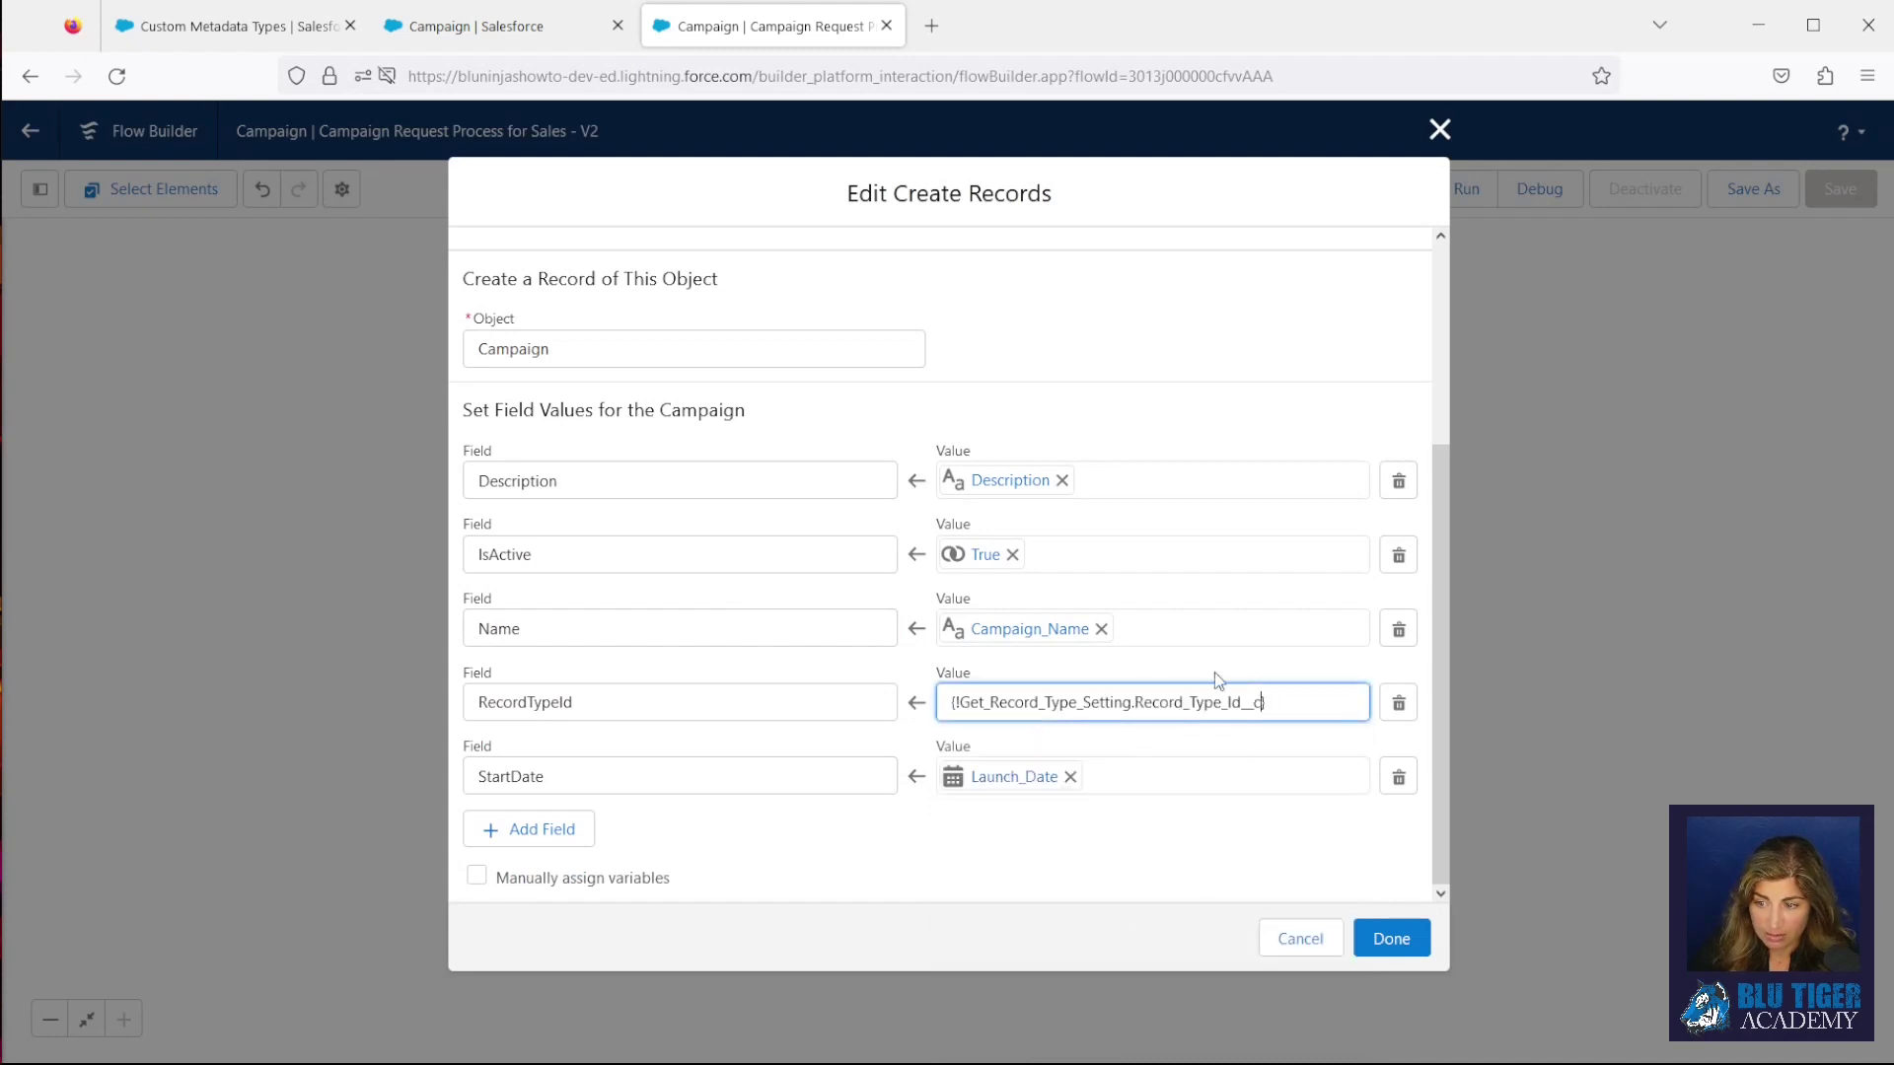
left_click(1141, 742)
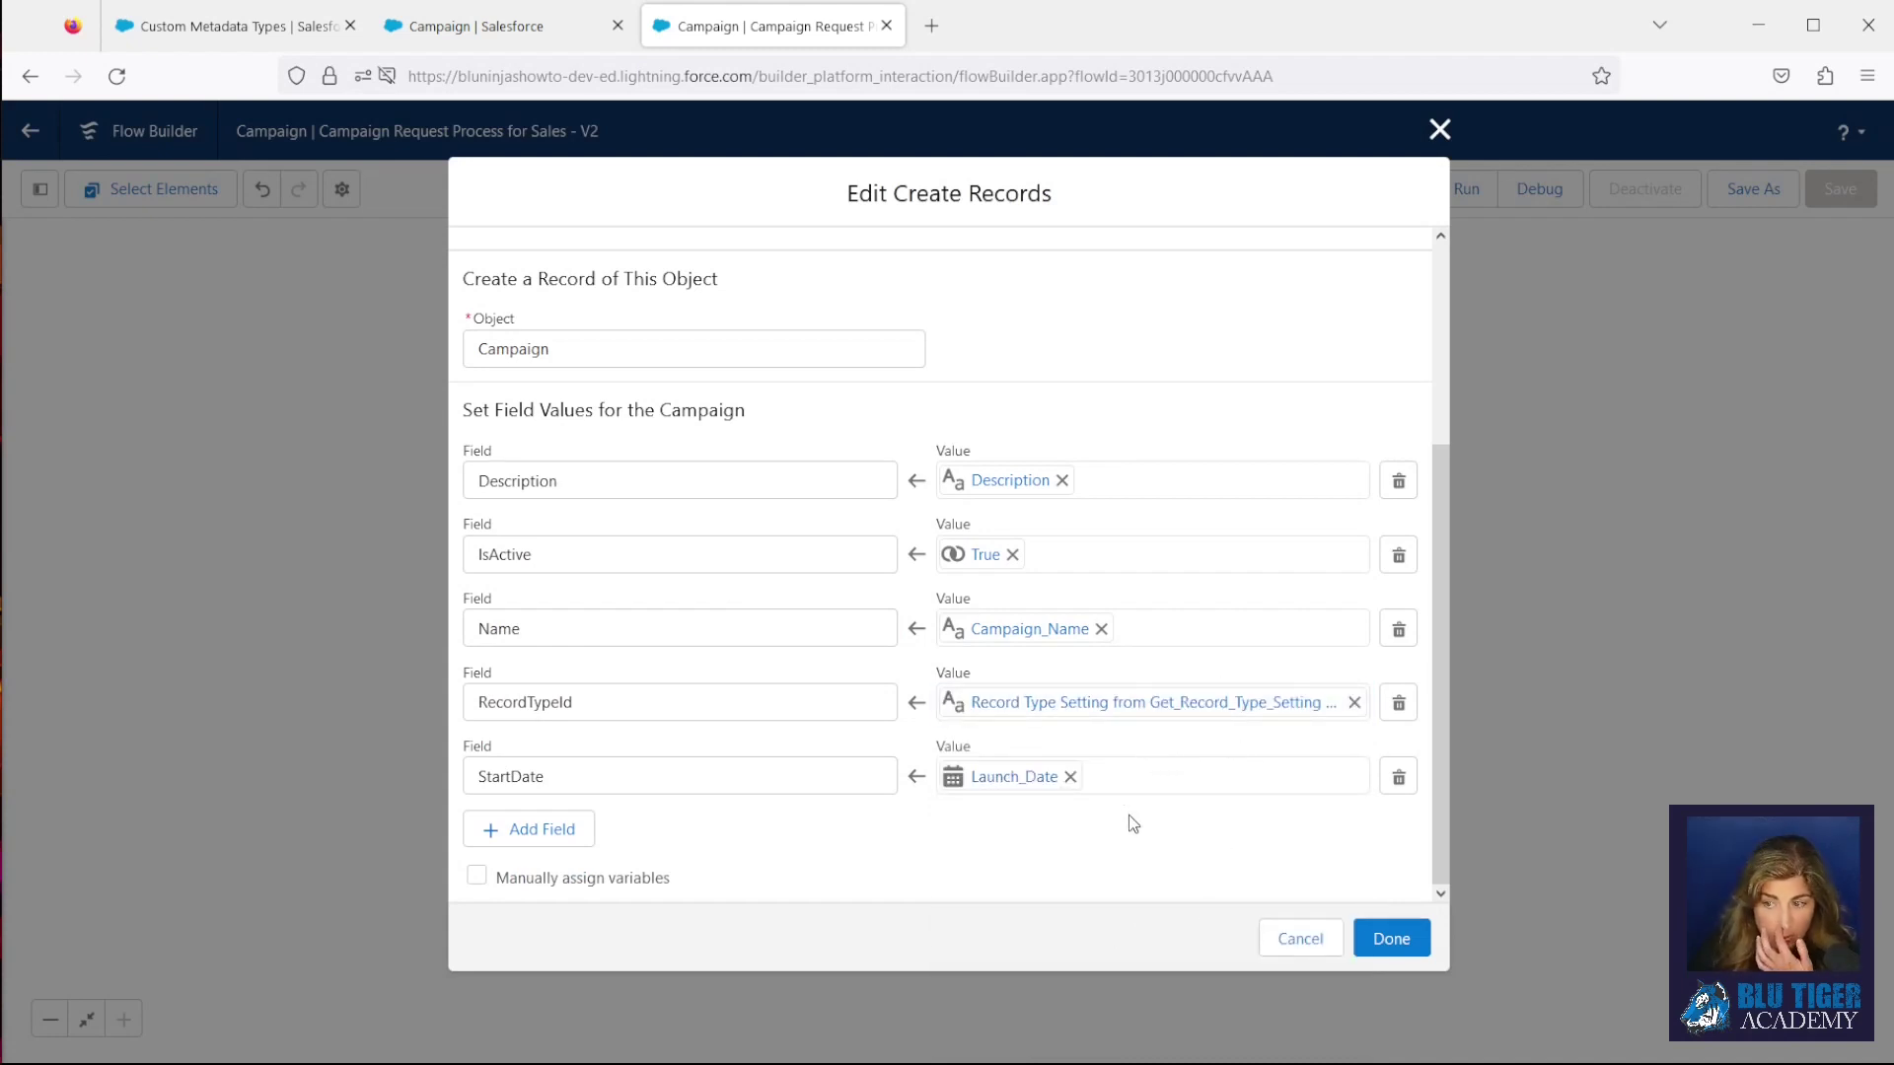
left_click(1392, 941)
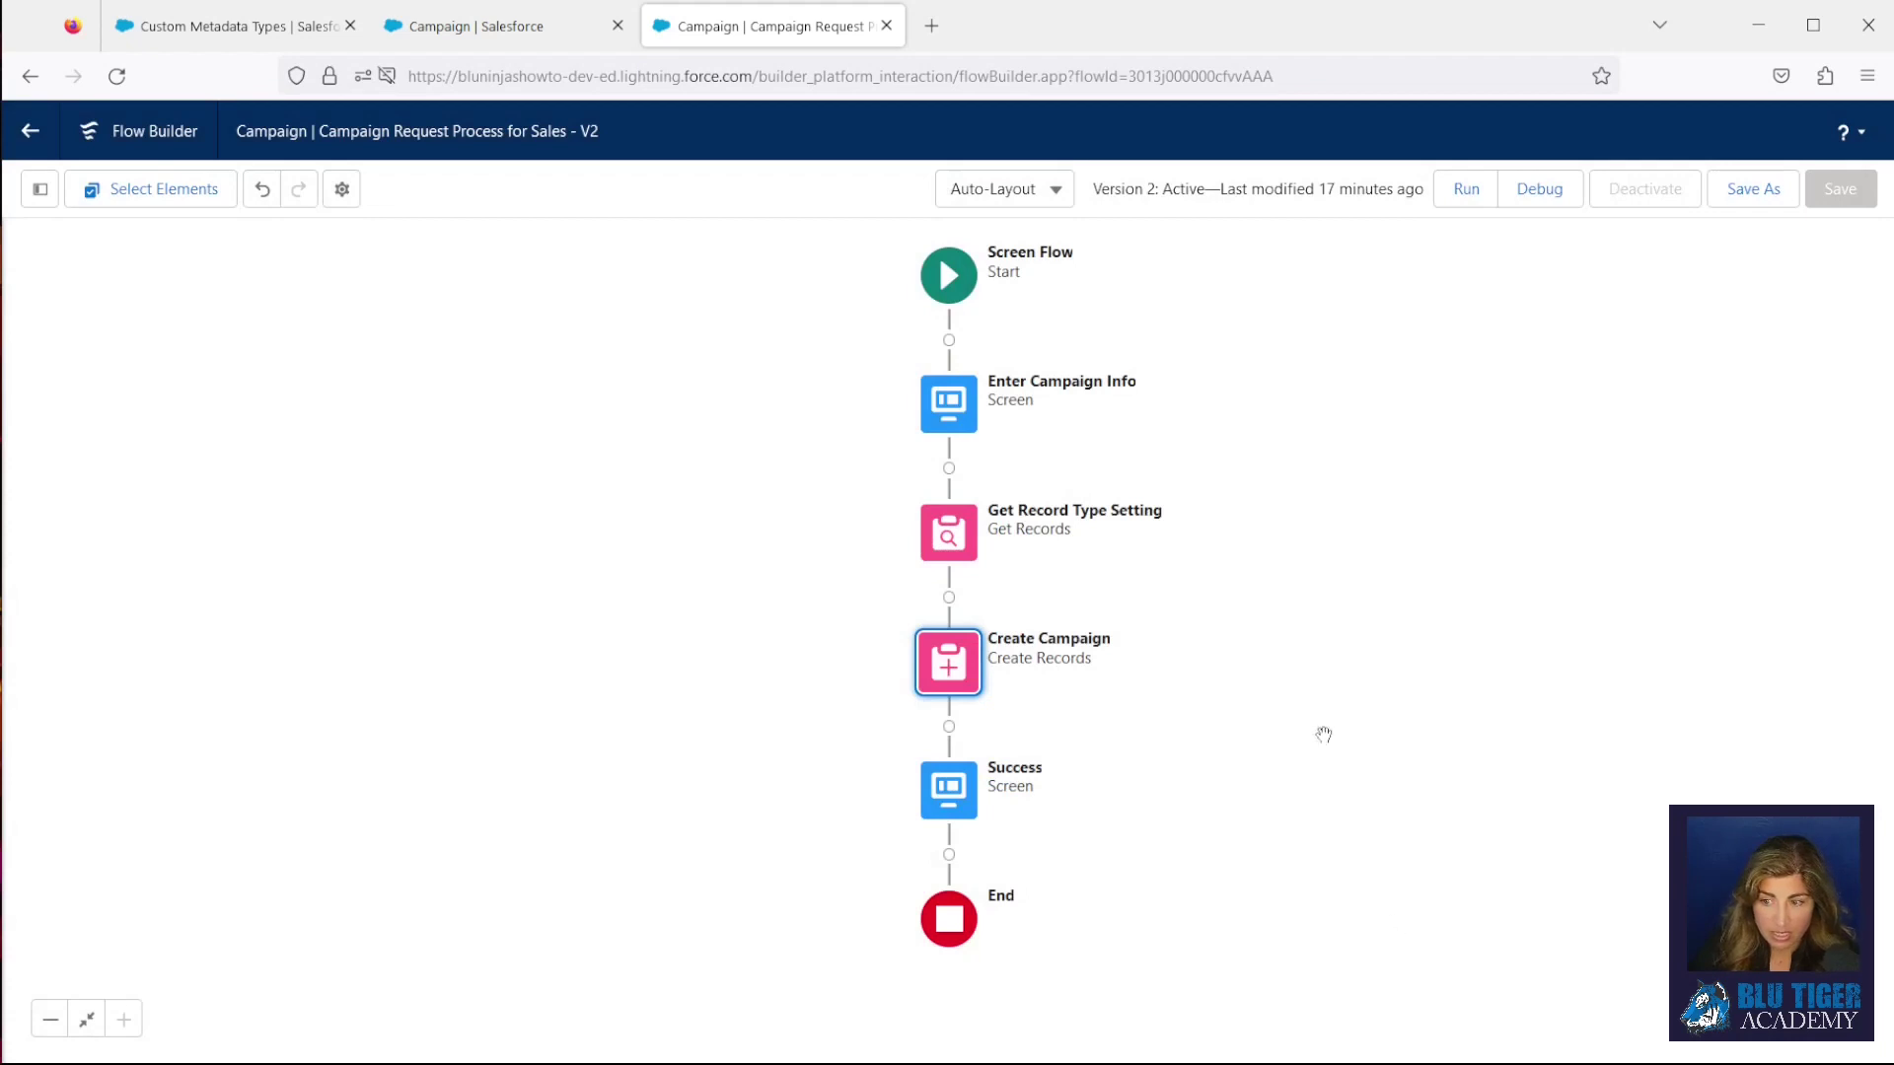
Save the flow as a new version and start a debug run with the default options
left_click(1738, 197)
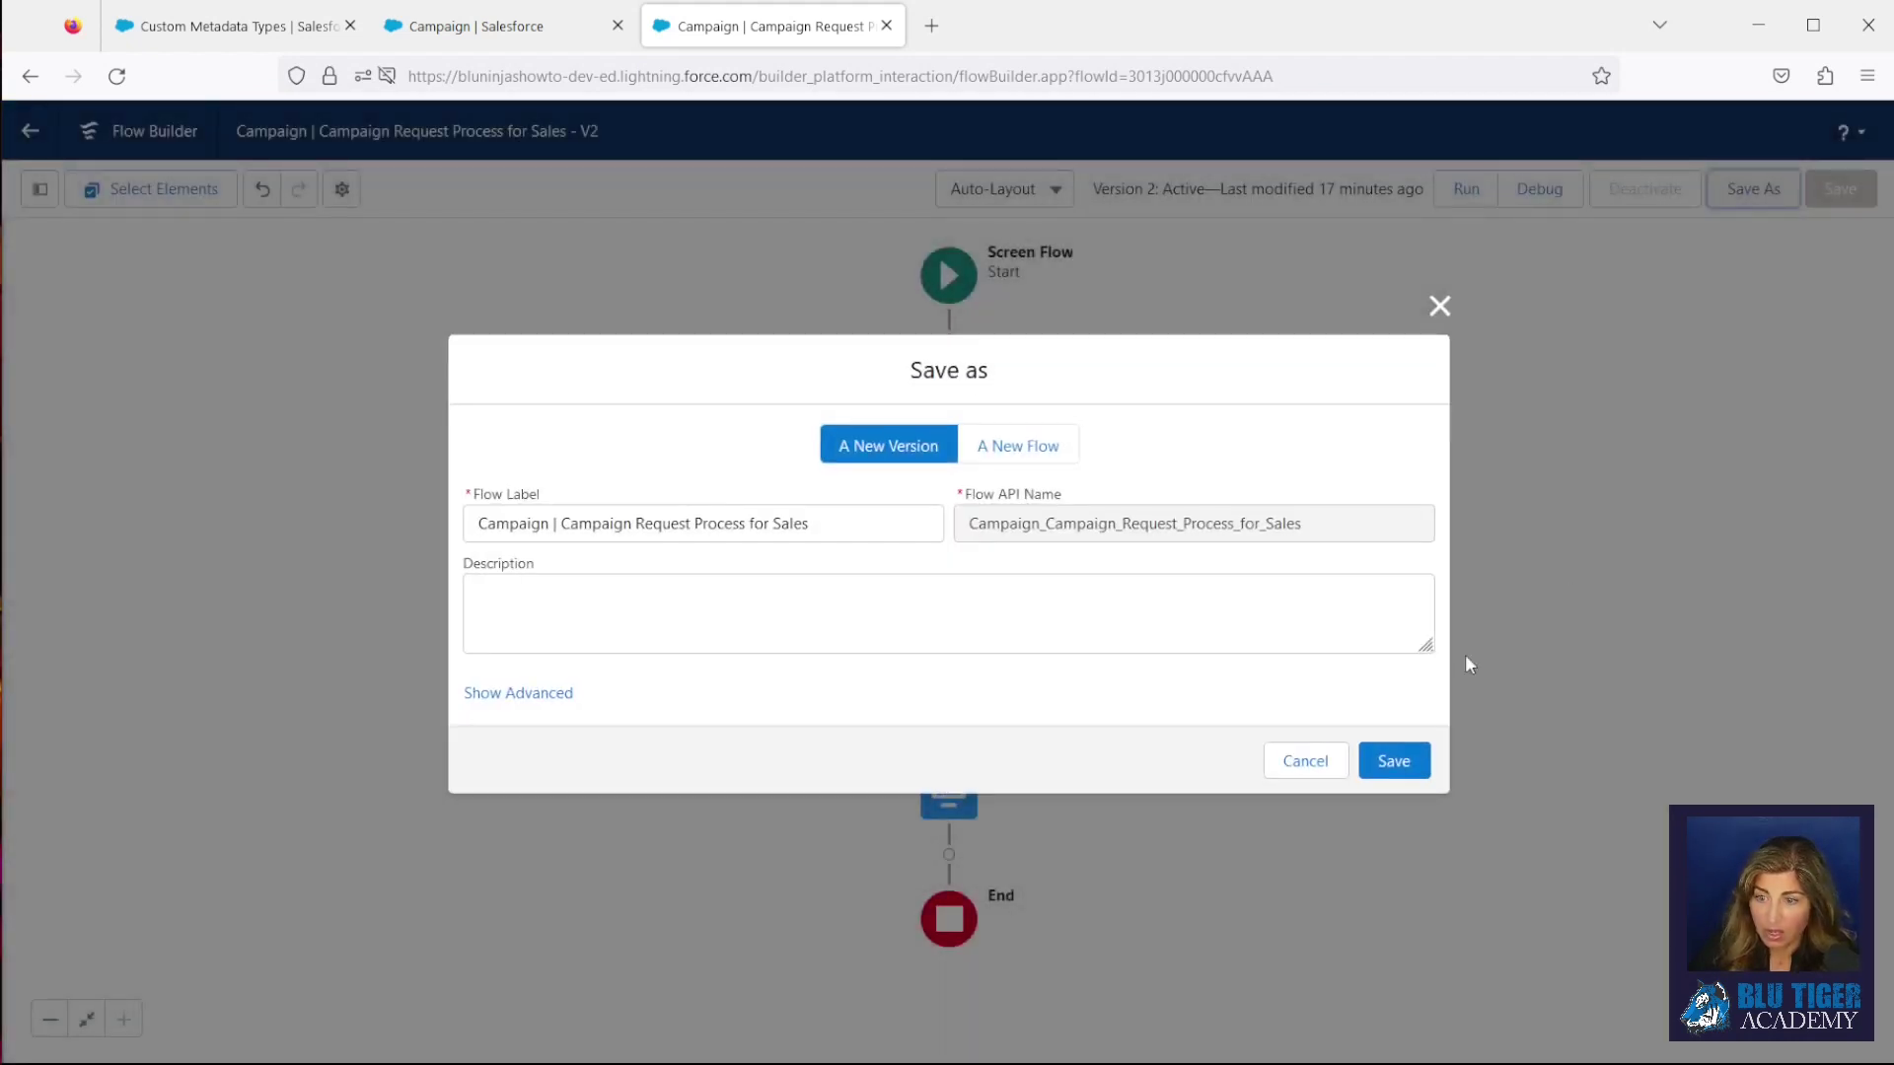
left_click(1392, 765)
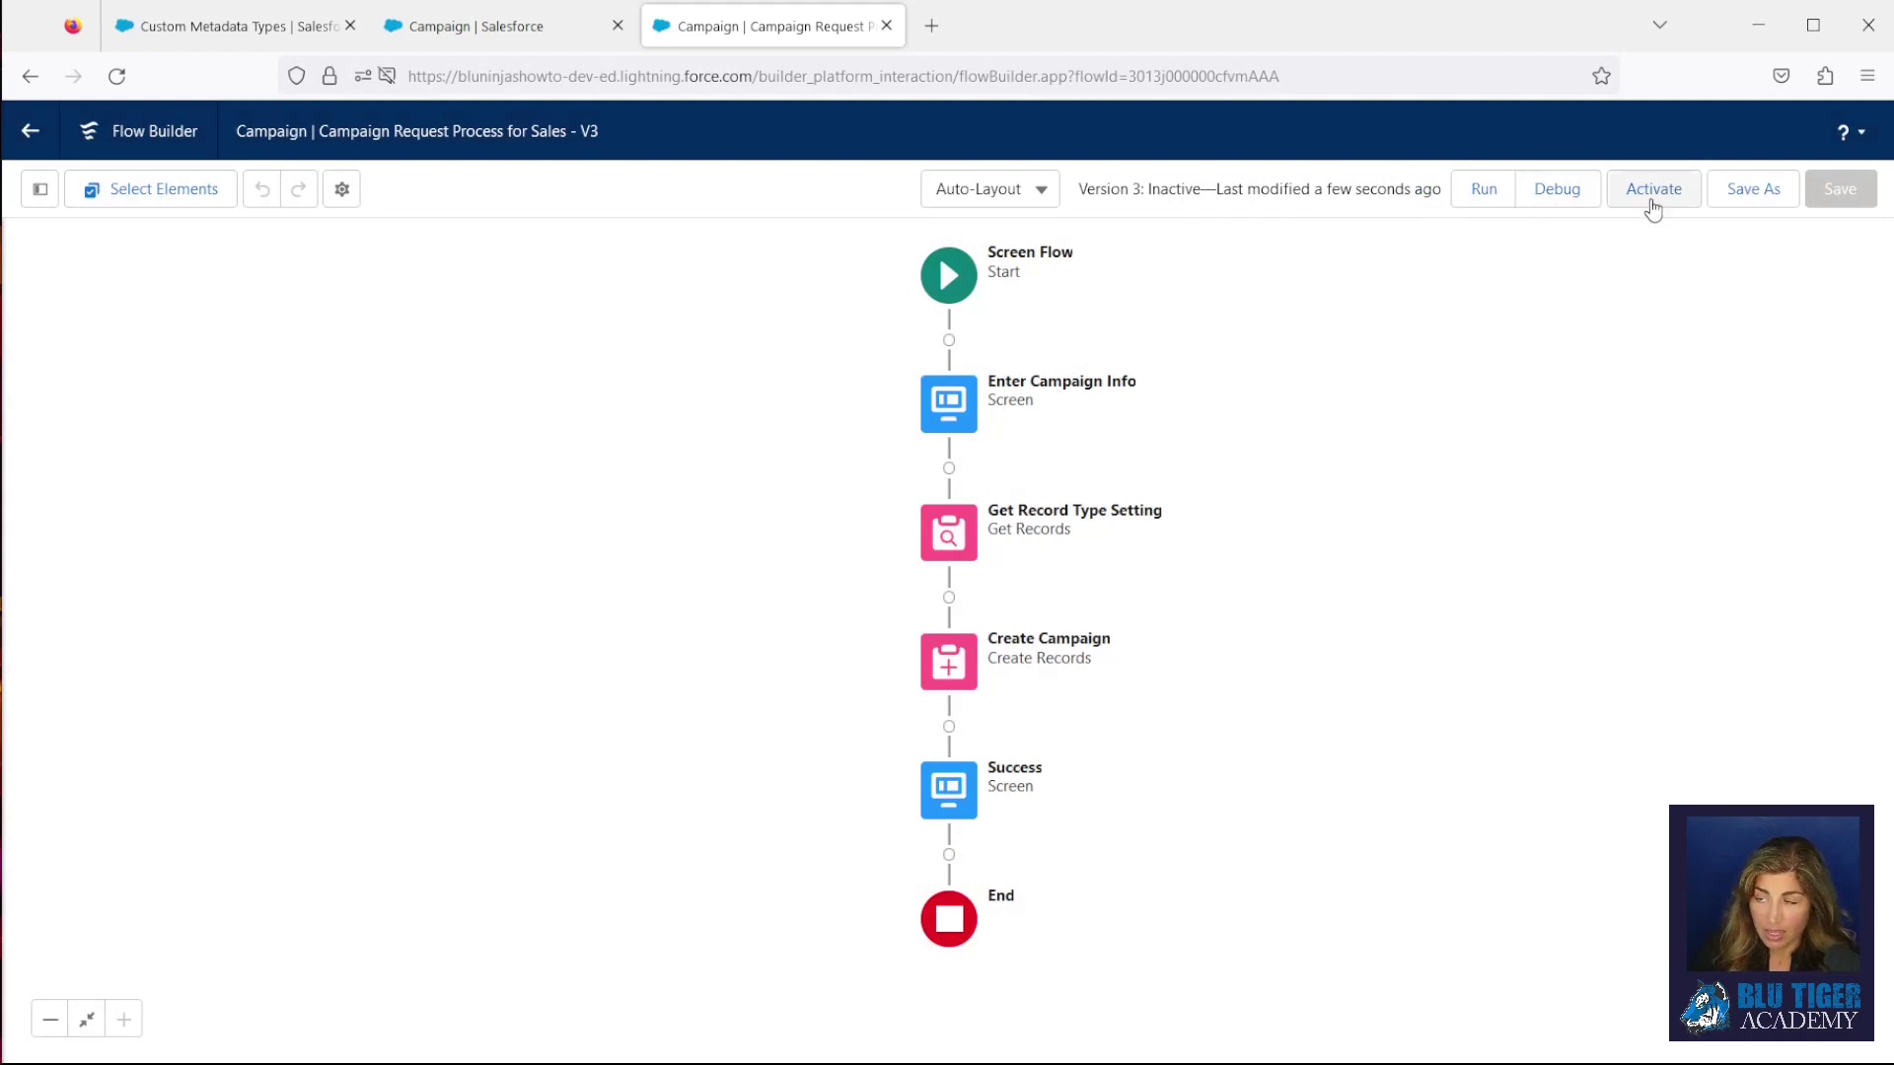
left_click(1564, 200)
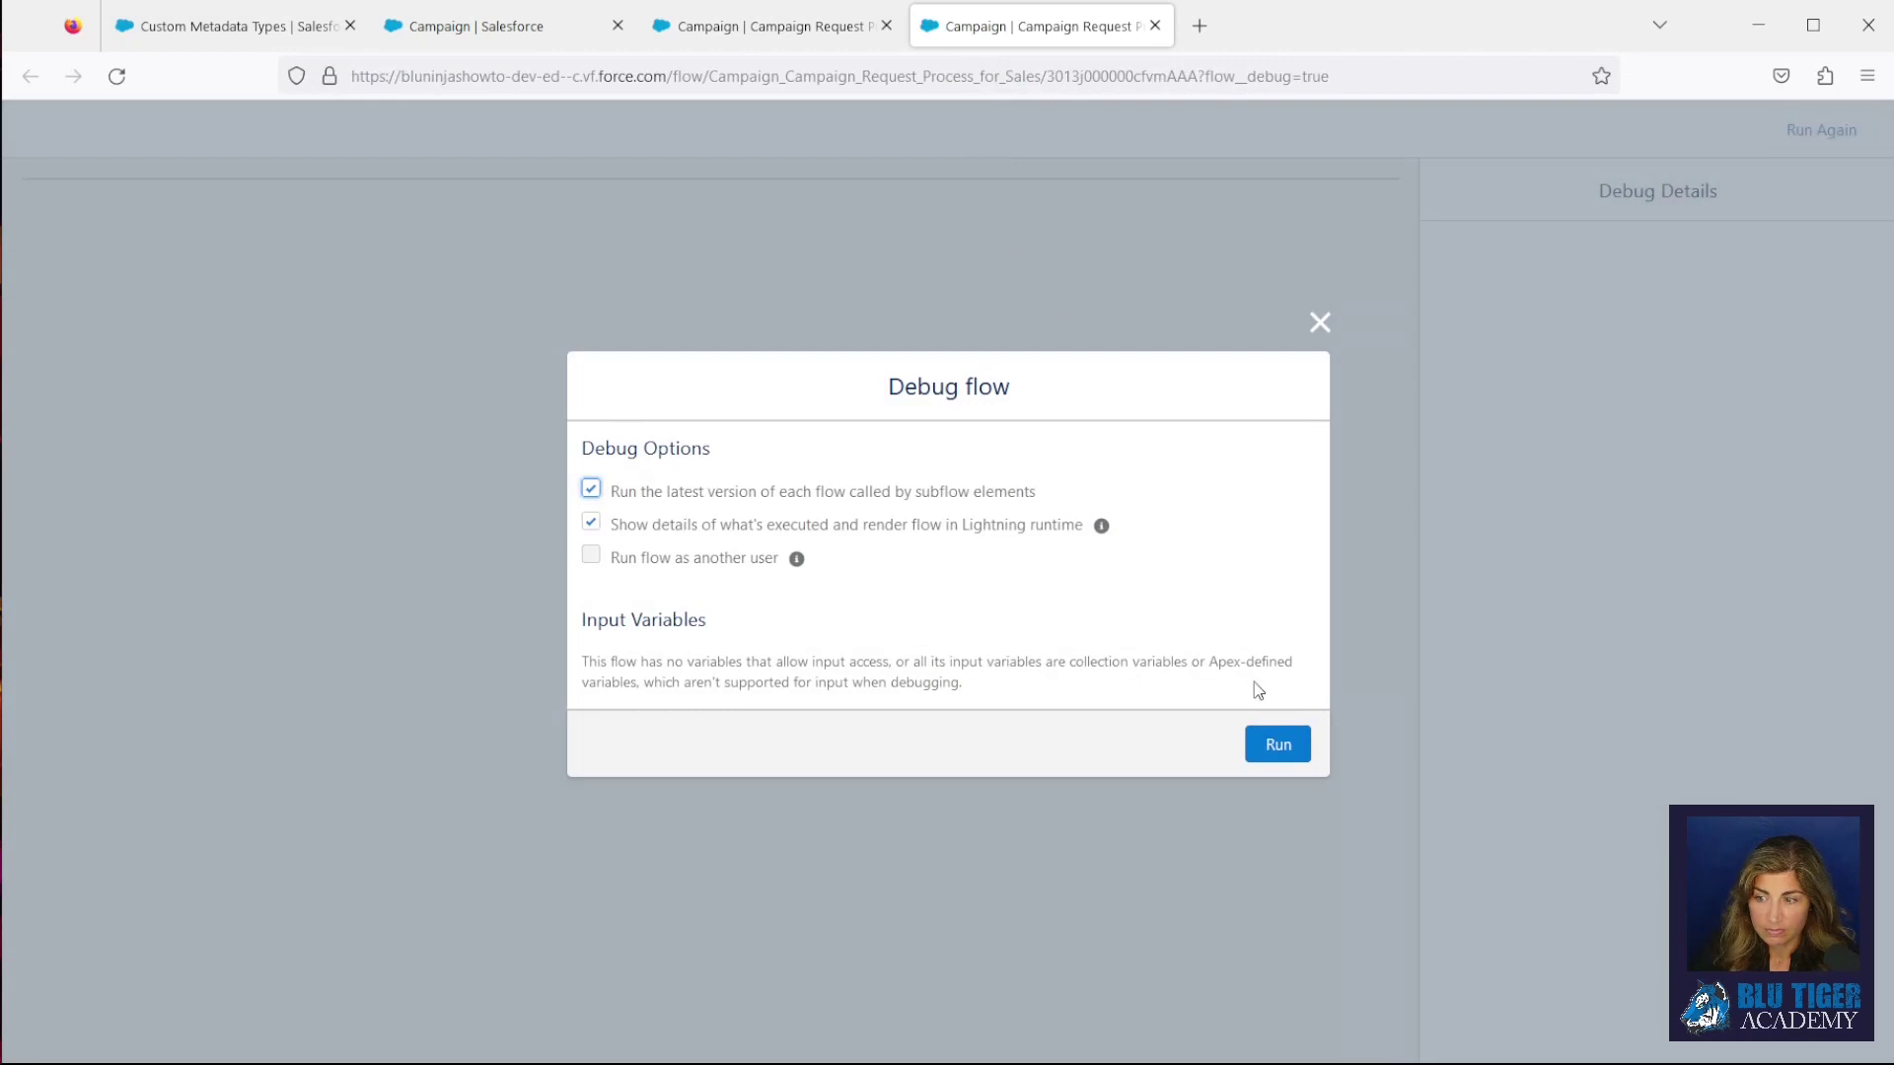
left_click(1274, 750)
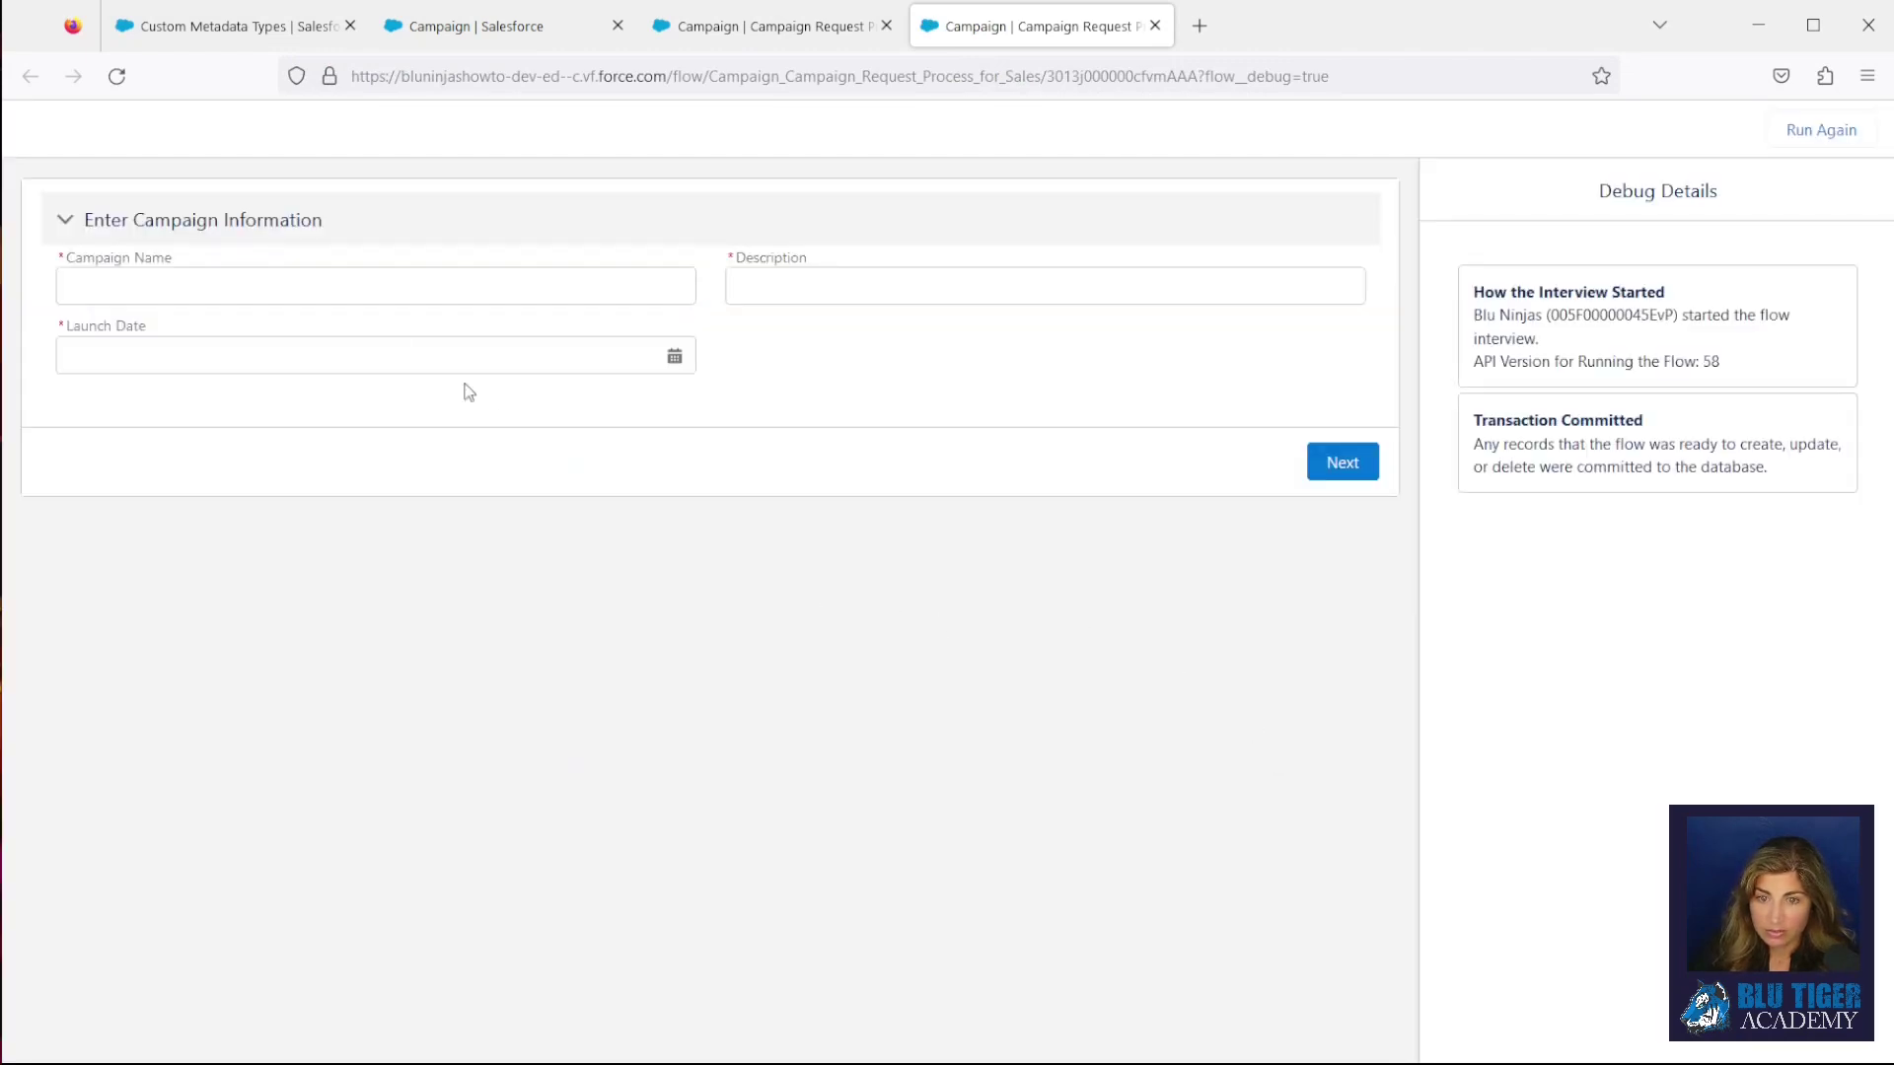
Submit the campaign form with Campaign Name 2023 Test Campaign, Launch Date Jun 13, 2023 and Description Test description
left_click(340, 288)
type("2023 Test Campaign")
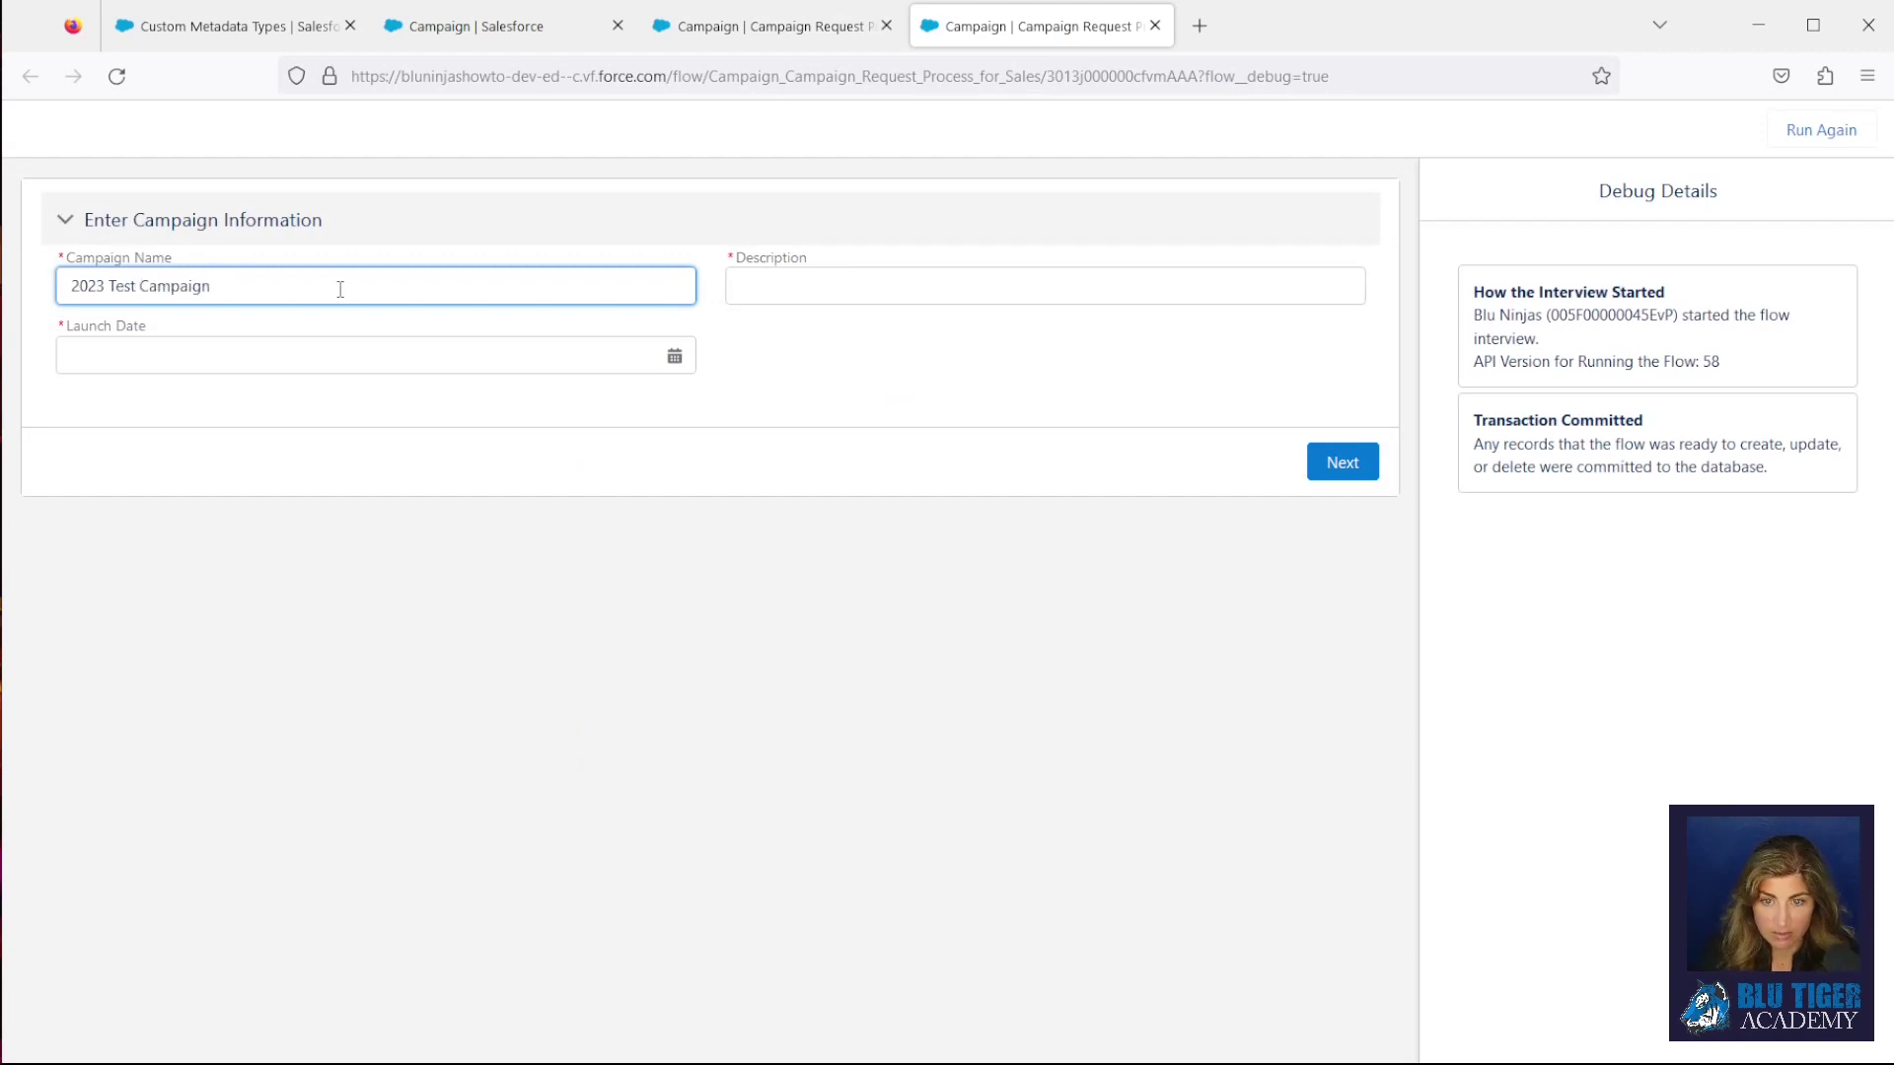
key("Tab")
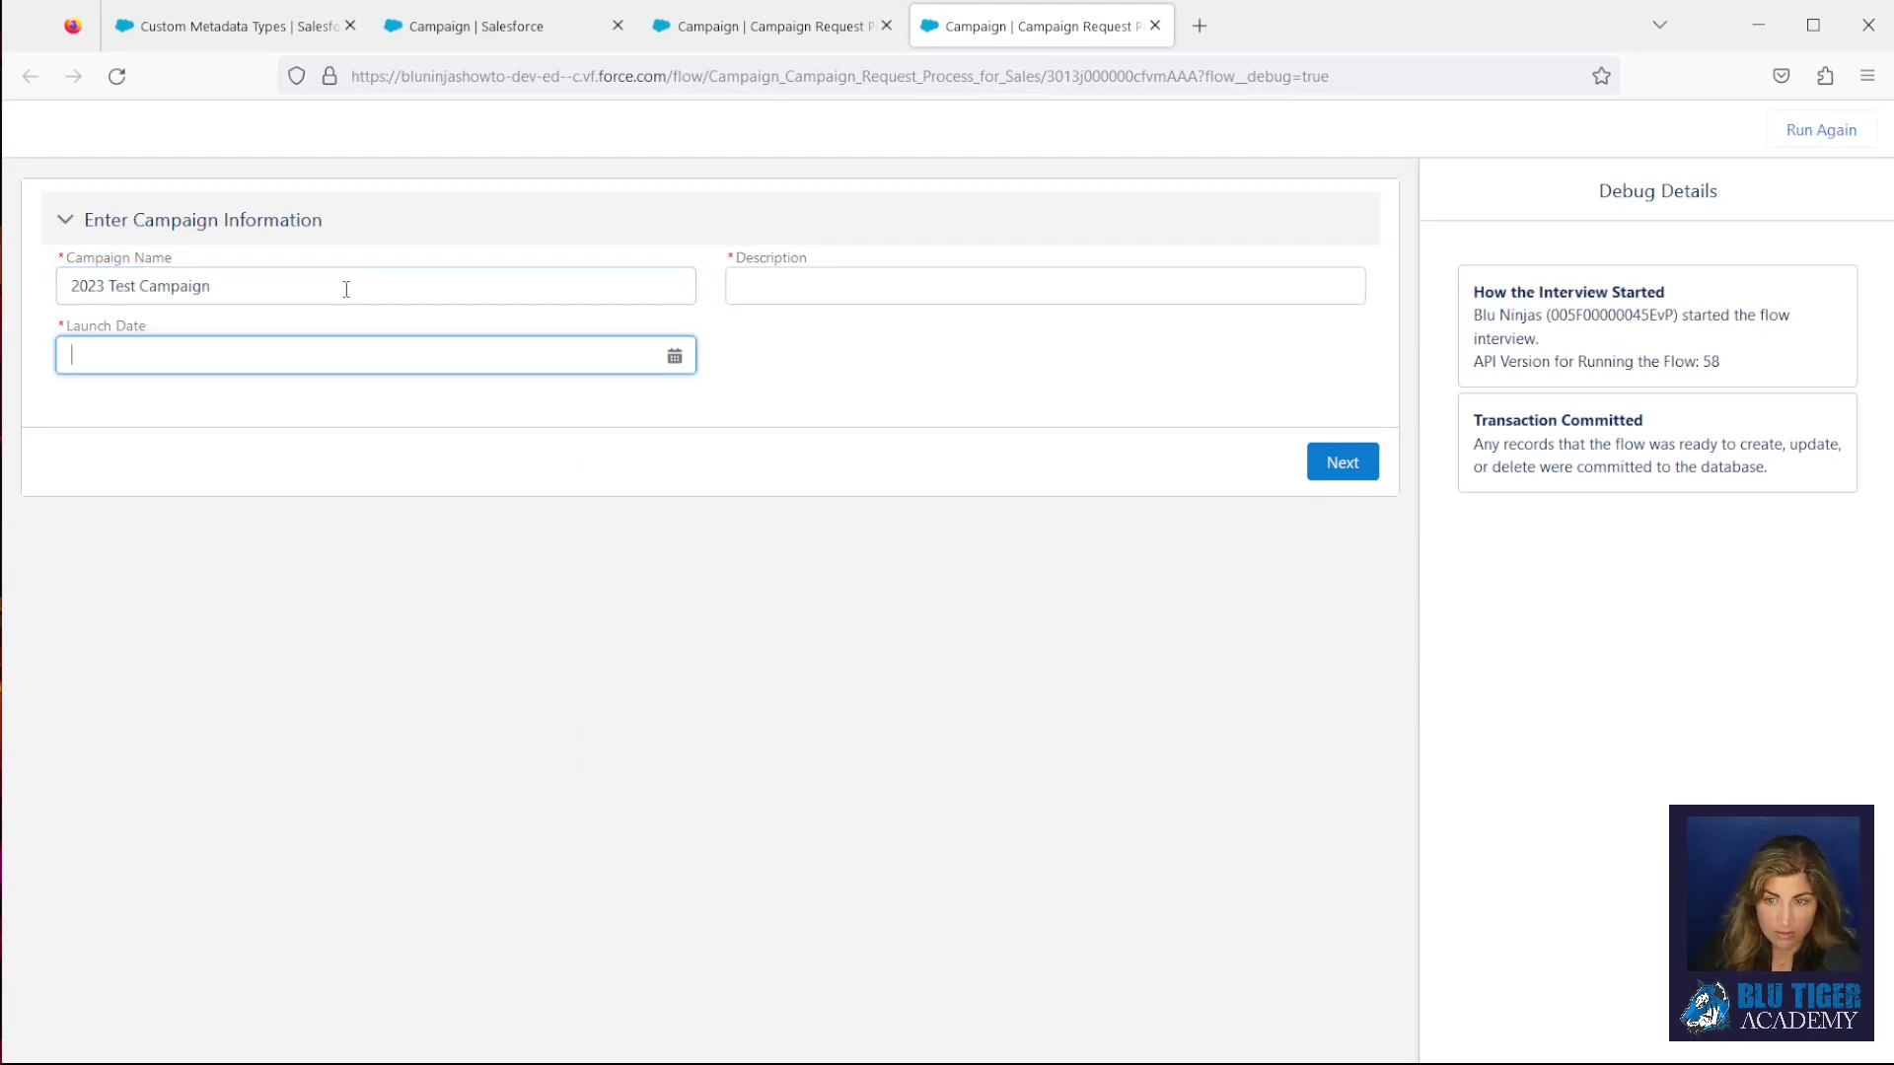
left_click(673, 354)
left_click(489, 597)
left_click(750, 284)
type("Test")
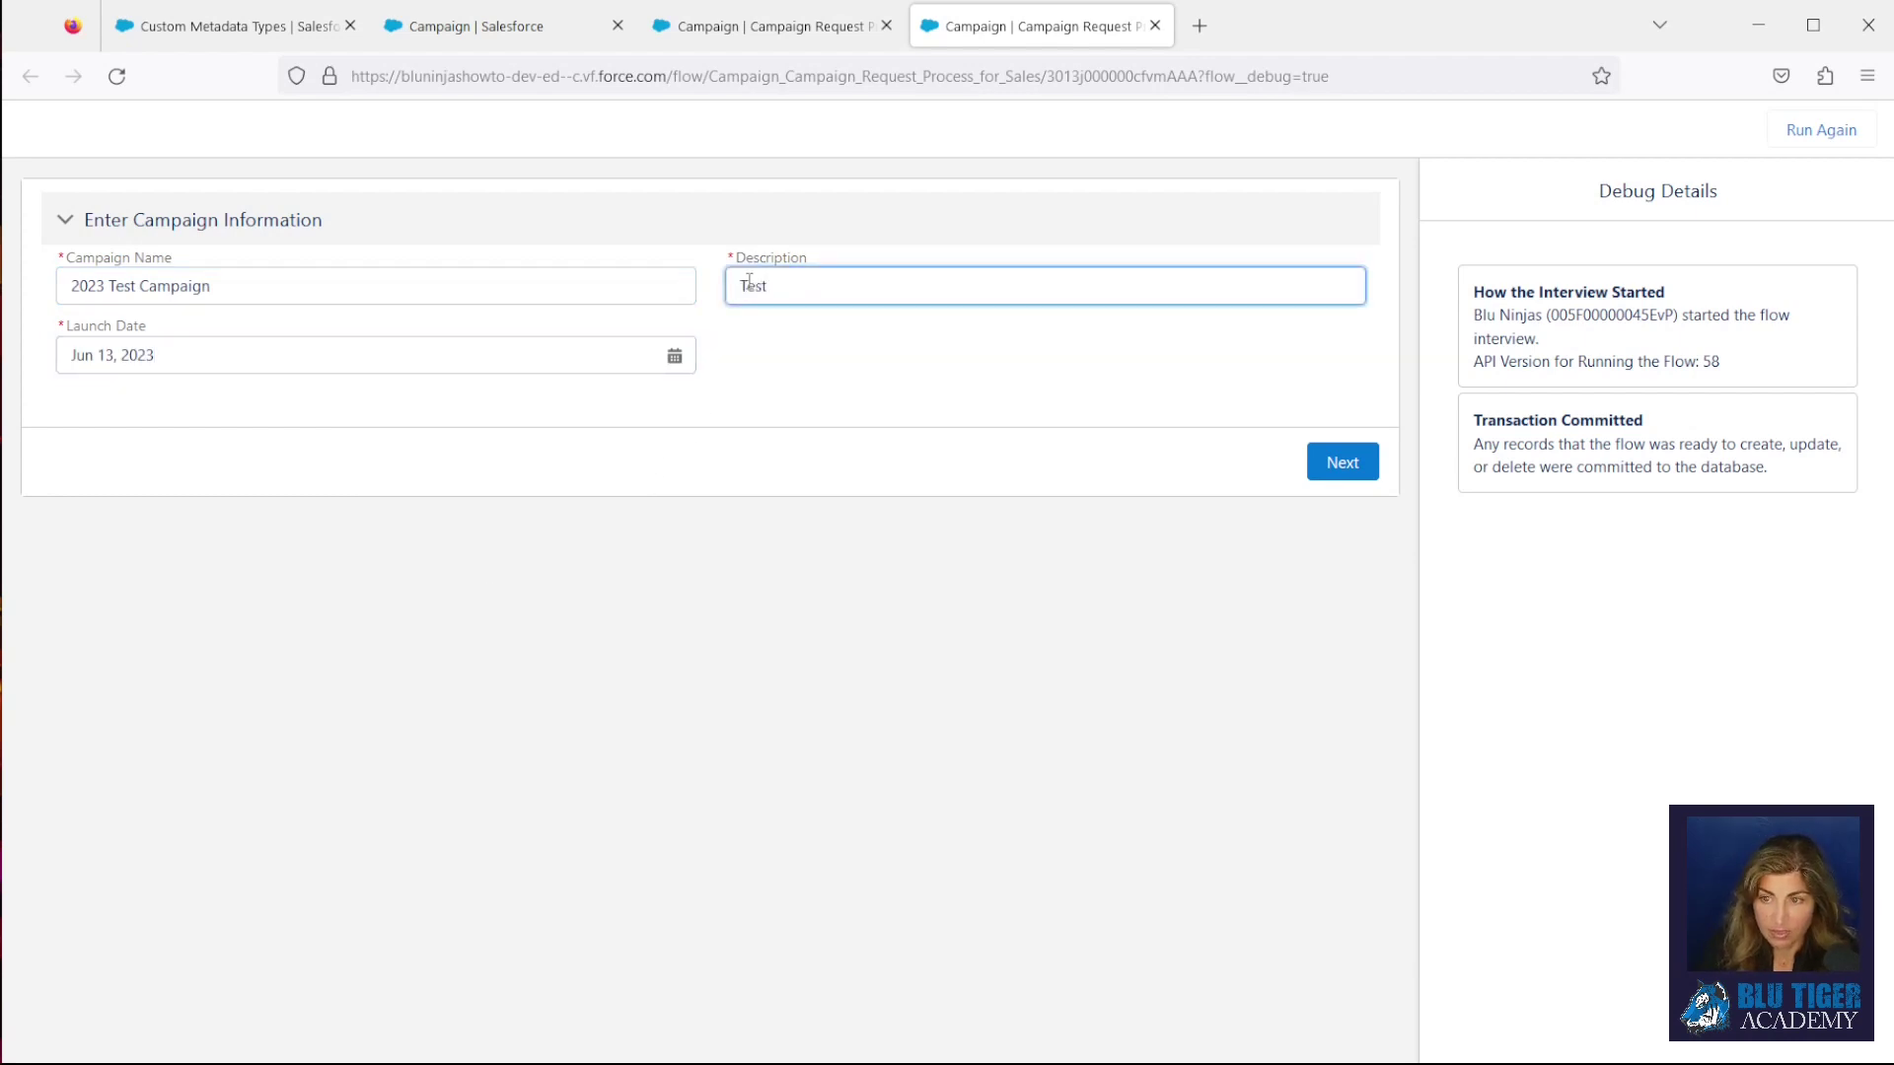
type(" description")
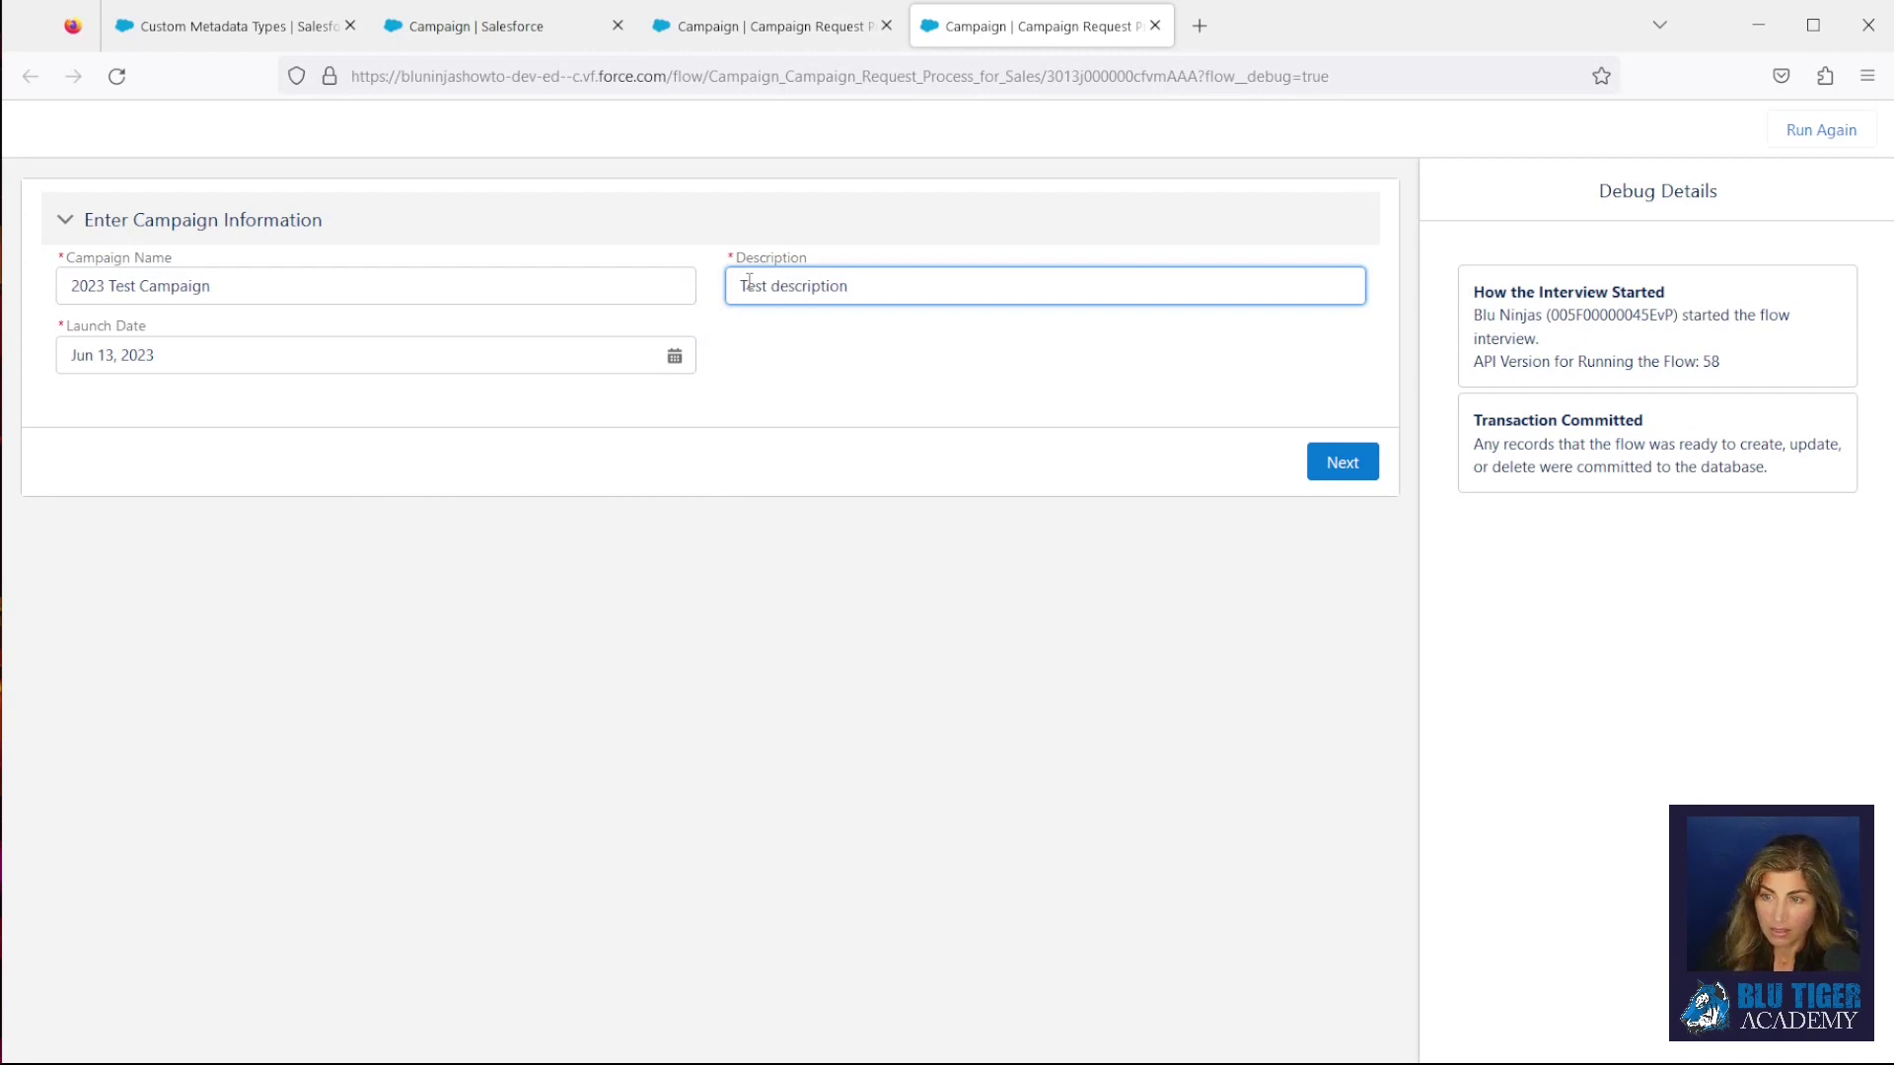
left_click(1349, 472)
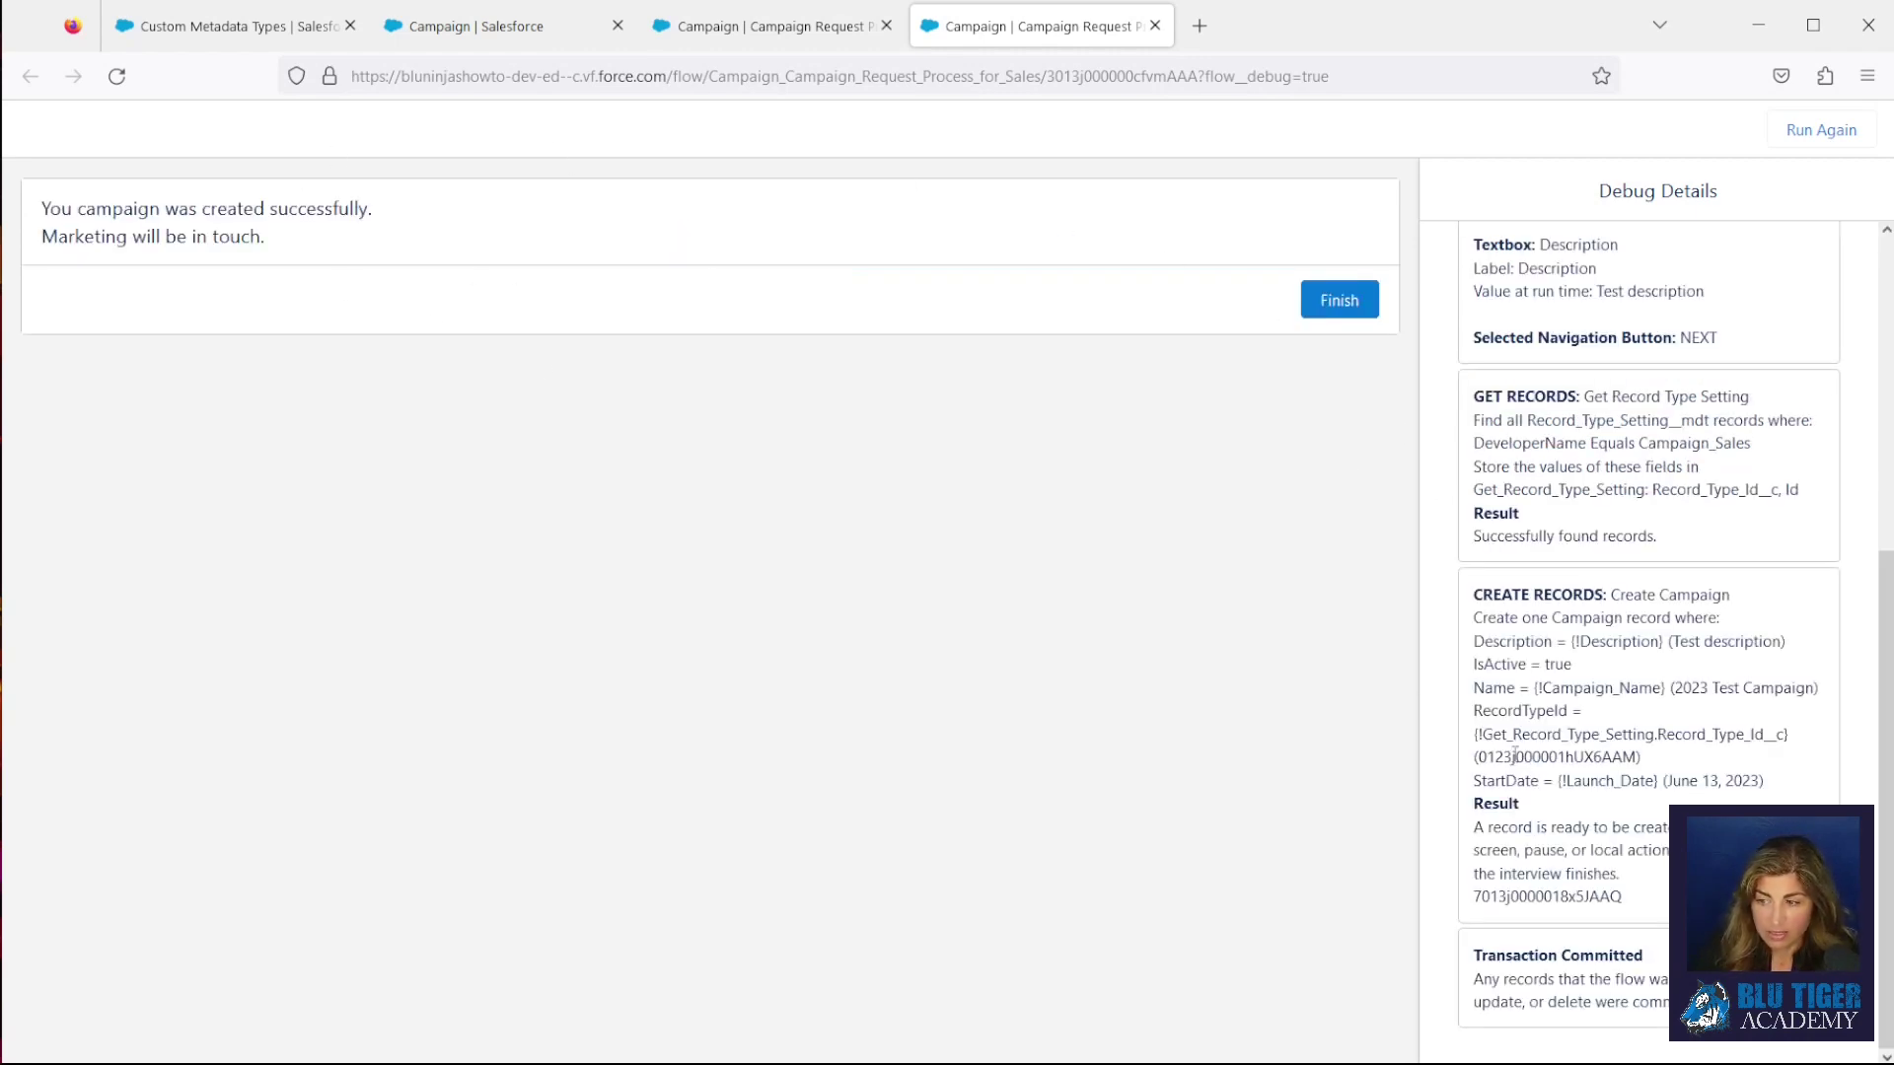
Copy the created campaign's record ID from the debug details and open that record in the browser tab showing Custom Metadata Types
double_click(1539, 897)
key("ctrl+c")
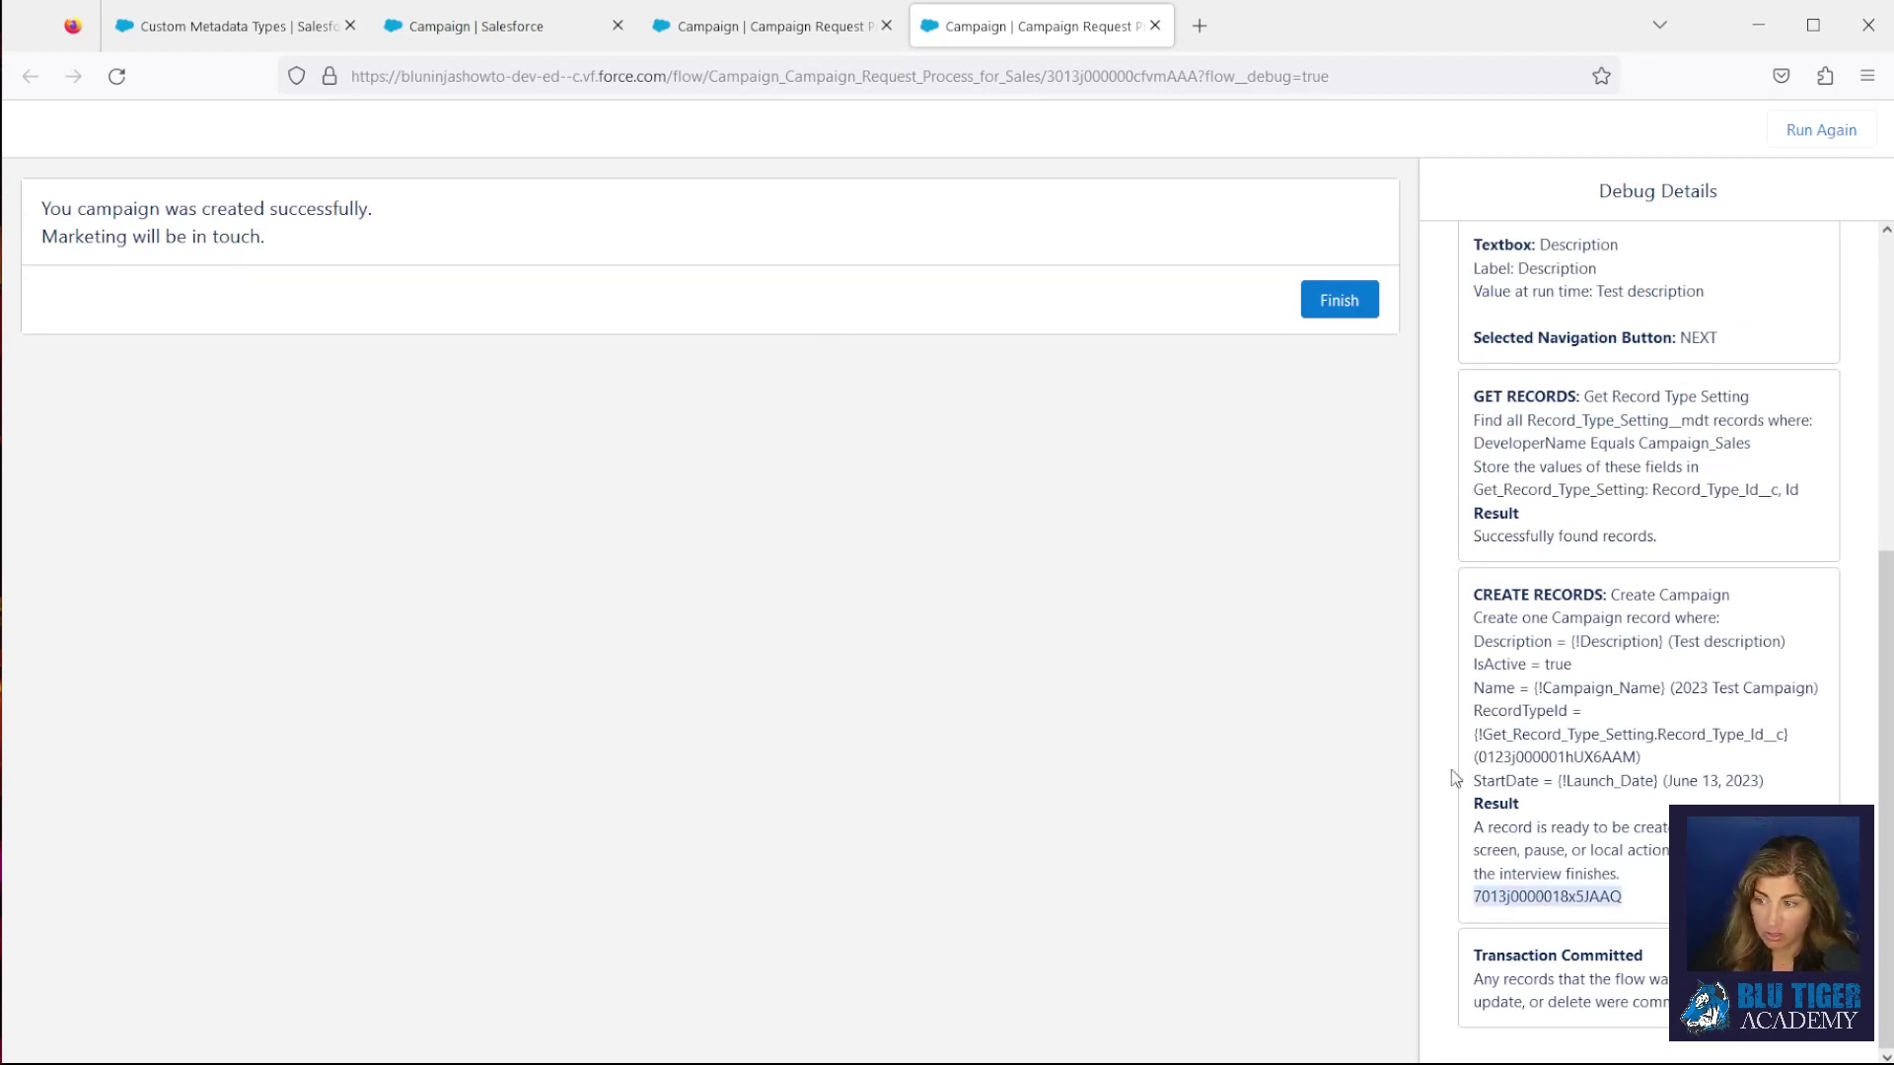
left_click(259, 28)
left_click_drag(760, 79, 1772, 99)
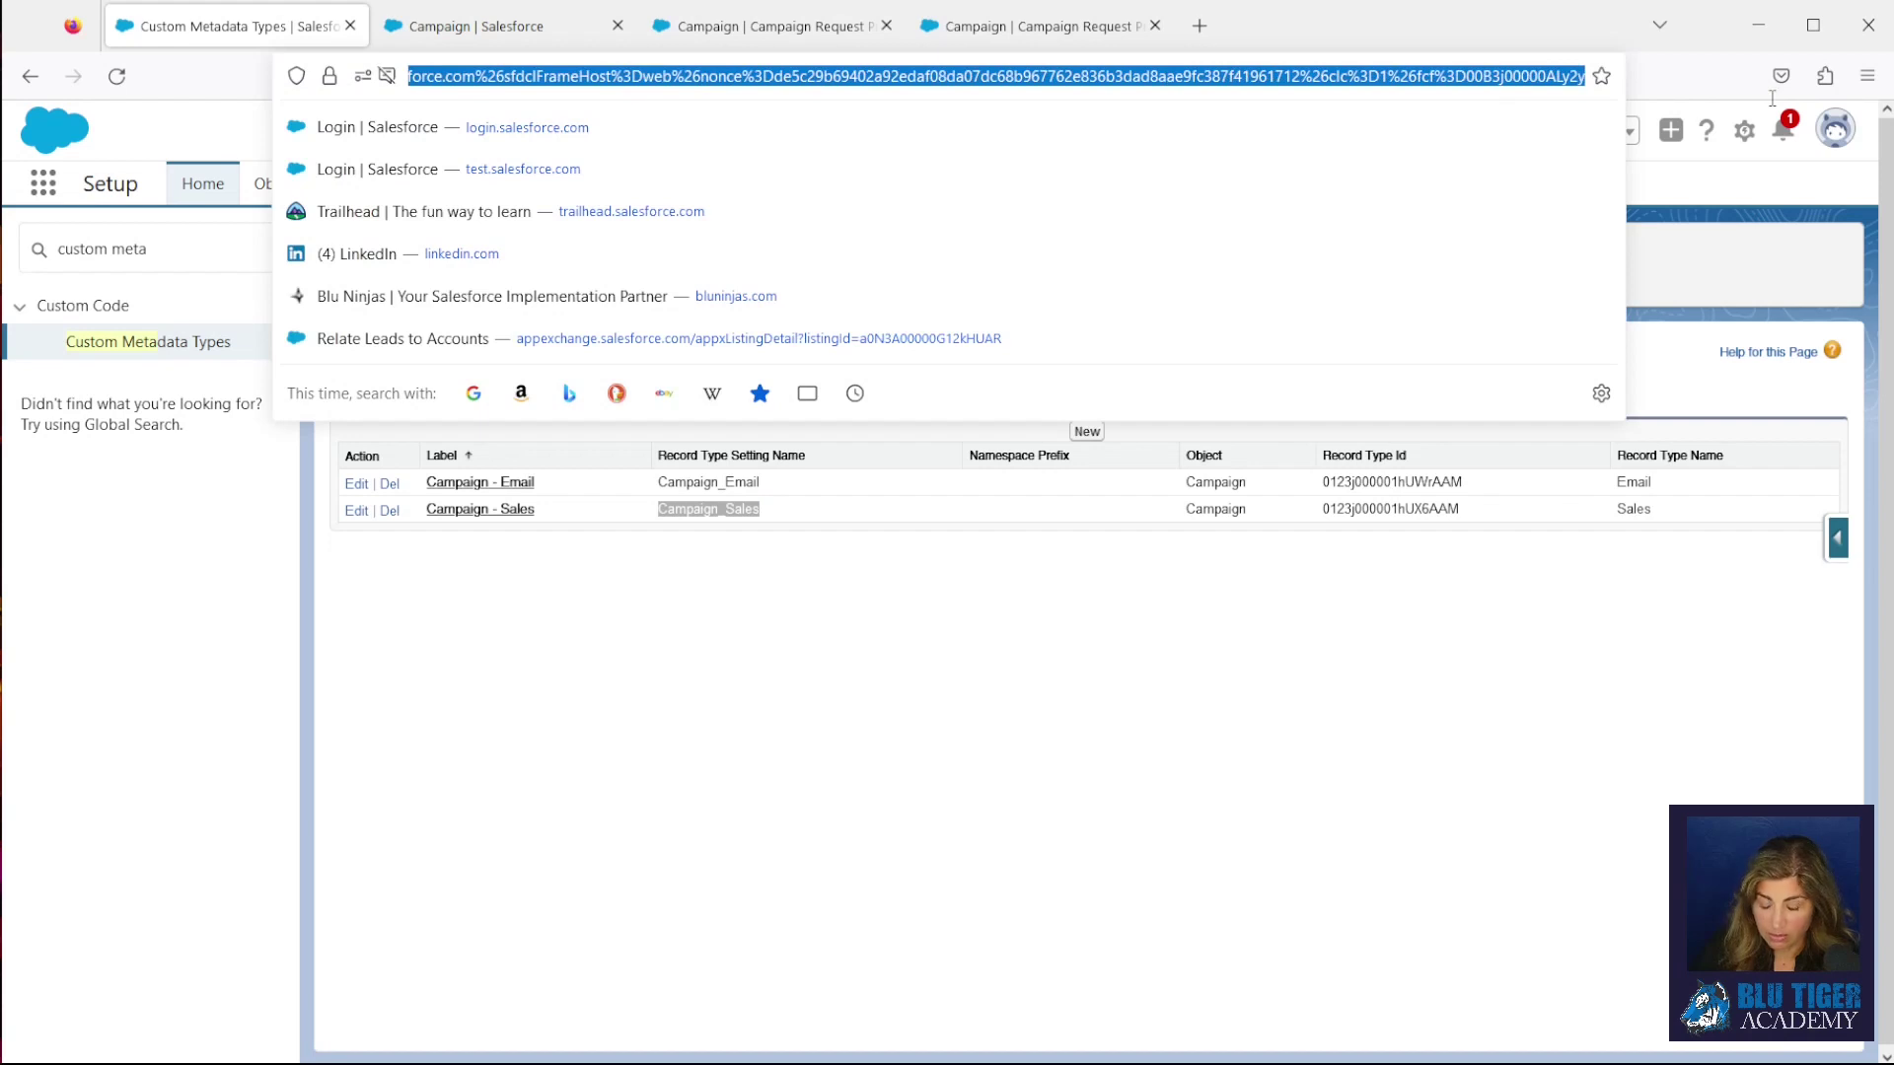
key("ctrl+v")
key("Return")
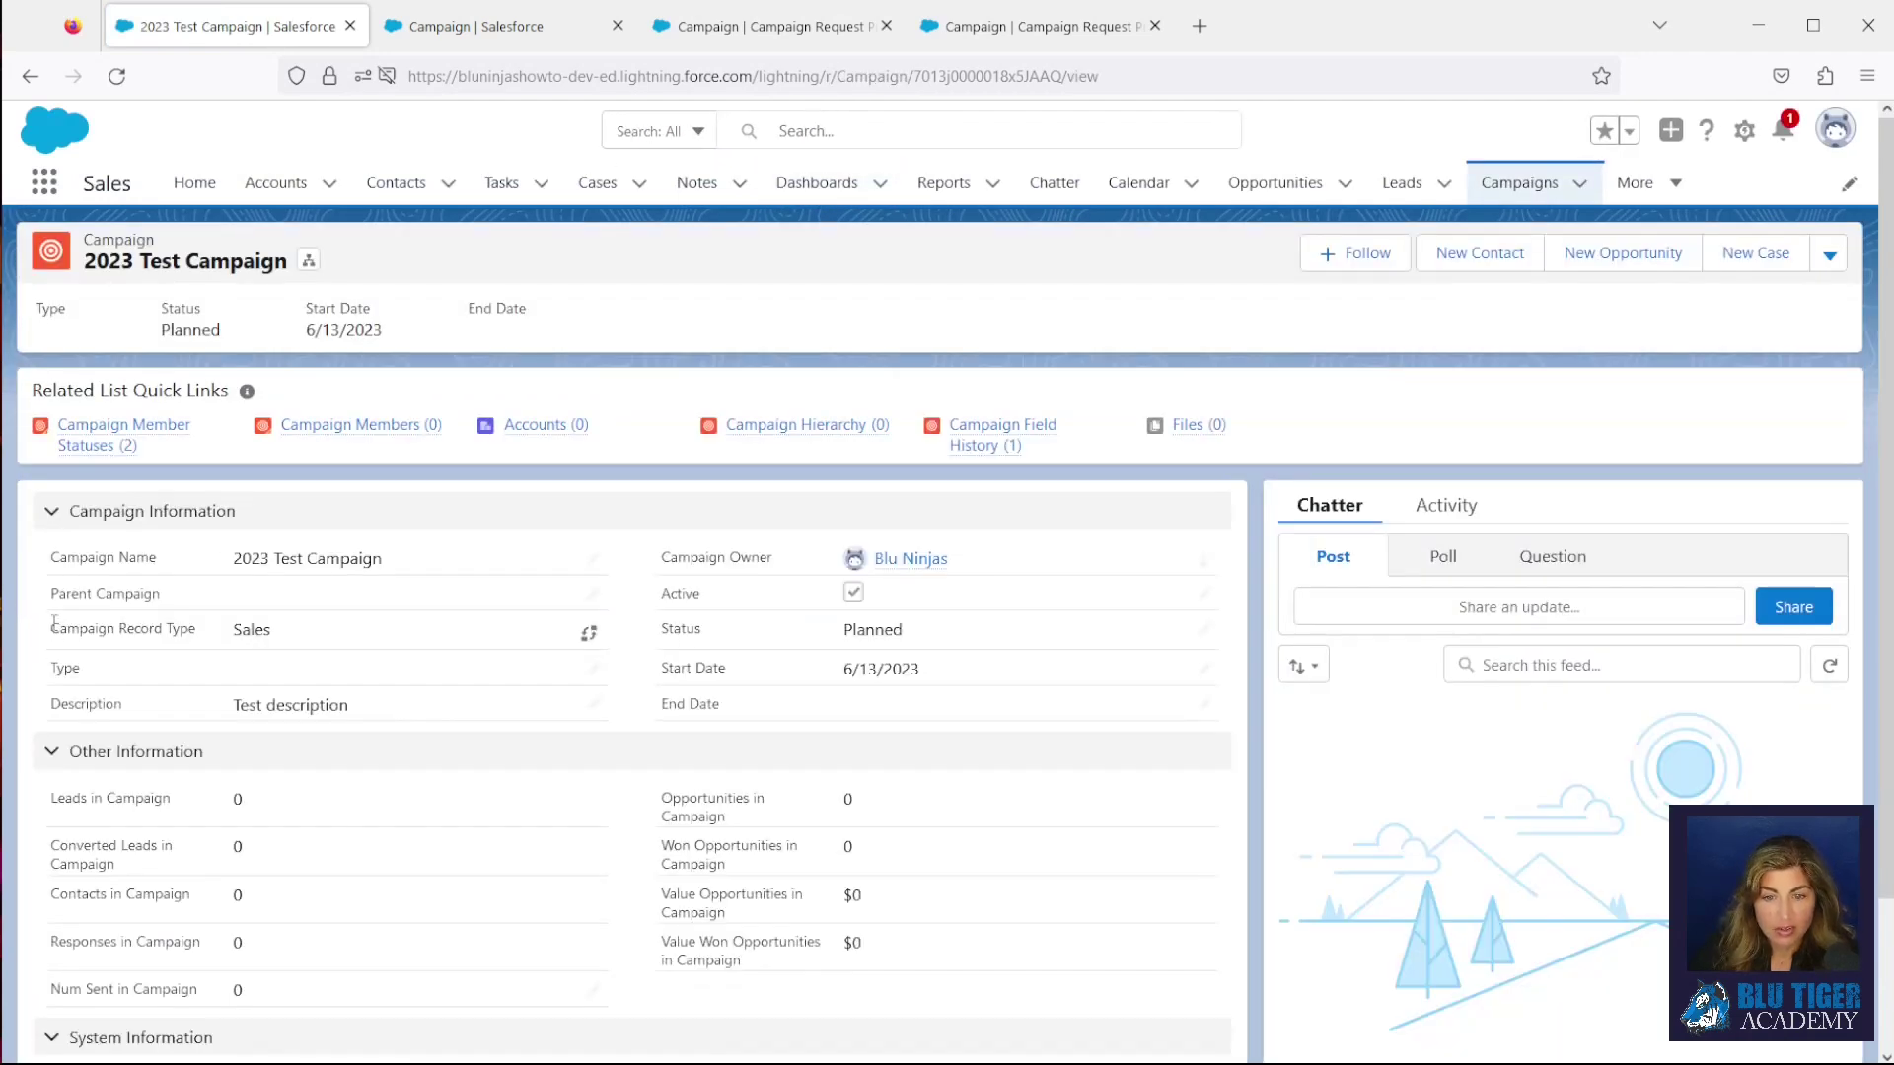
Check the Campaign Record Type on the 2023 Test Campaign record and return to the Campaign Request Process for Sales flow
left_click_drag(54, 624, 314, 637)
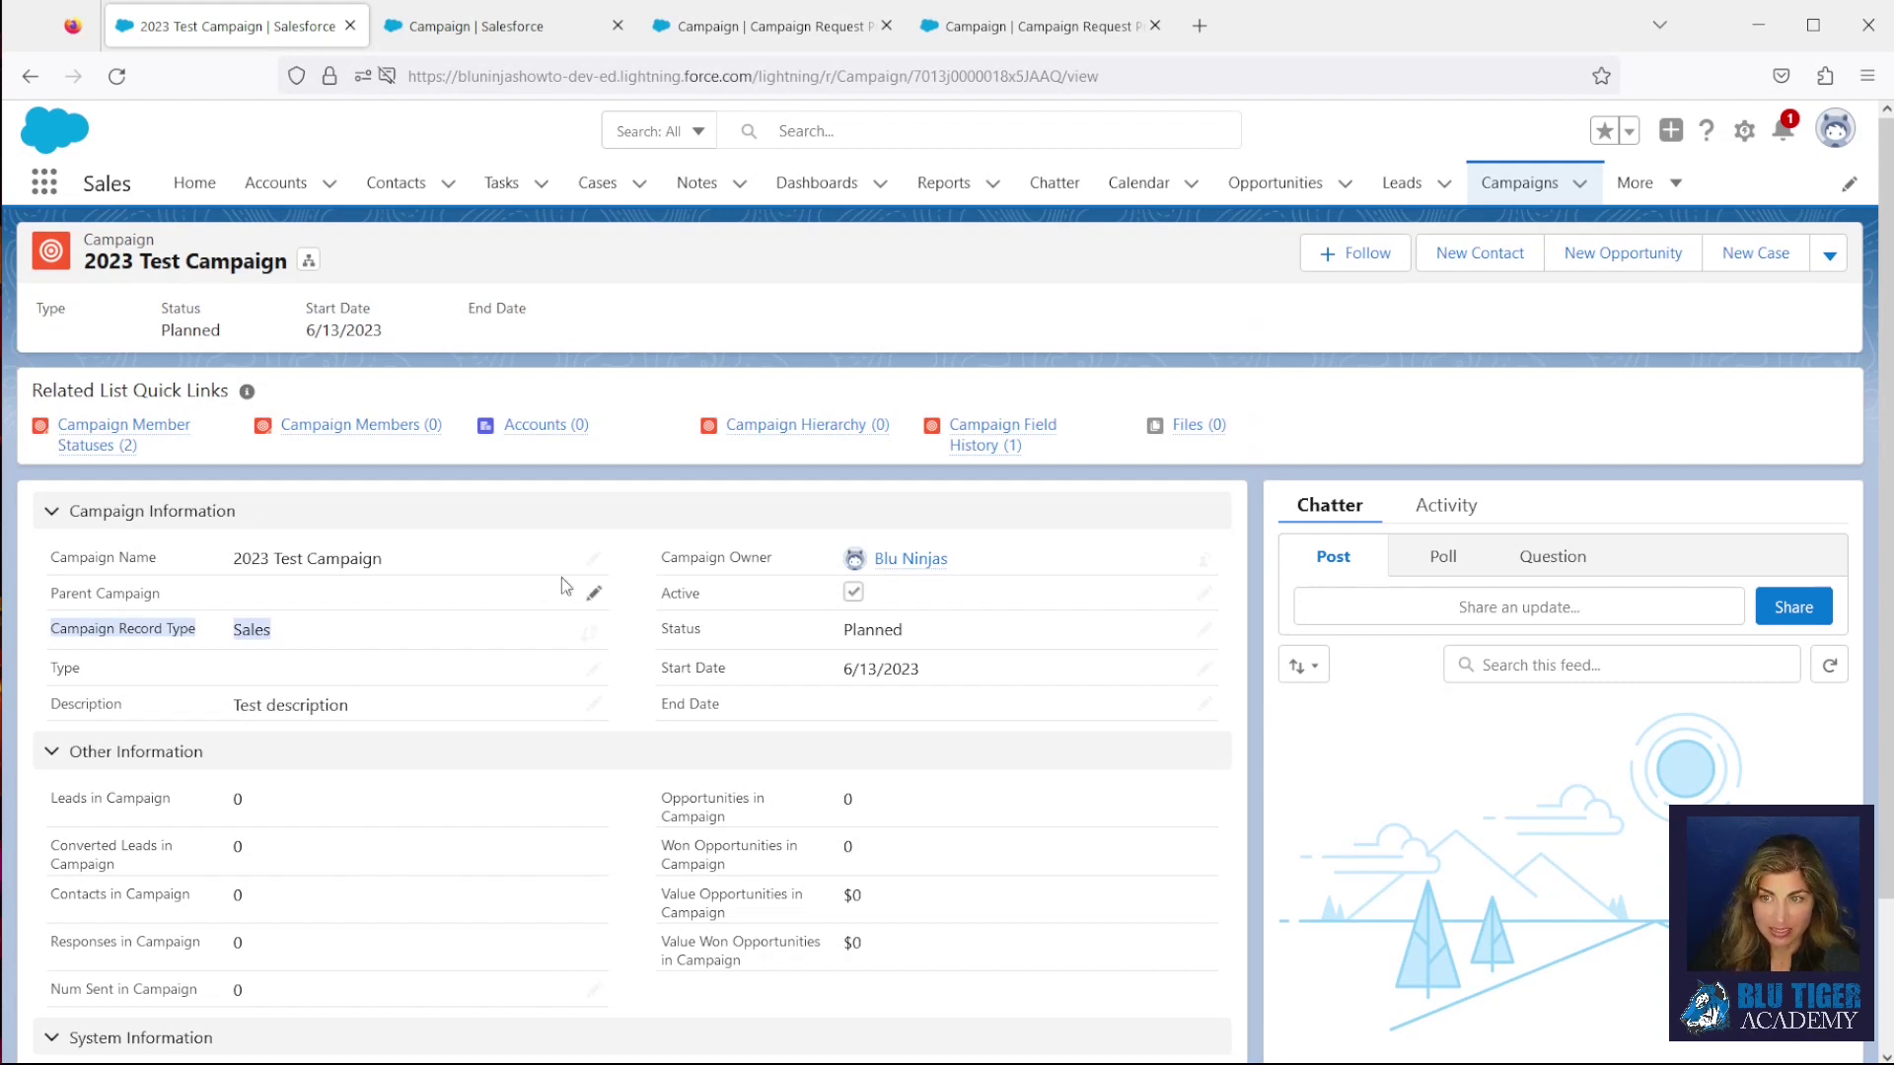
left_click(753, 26)
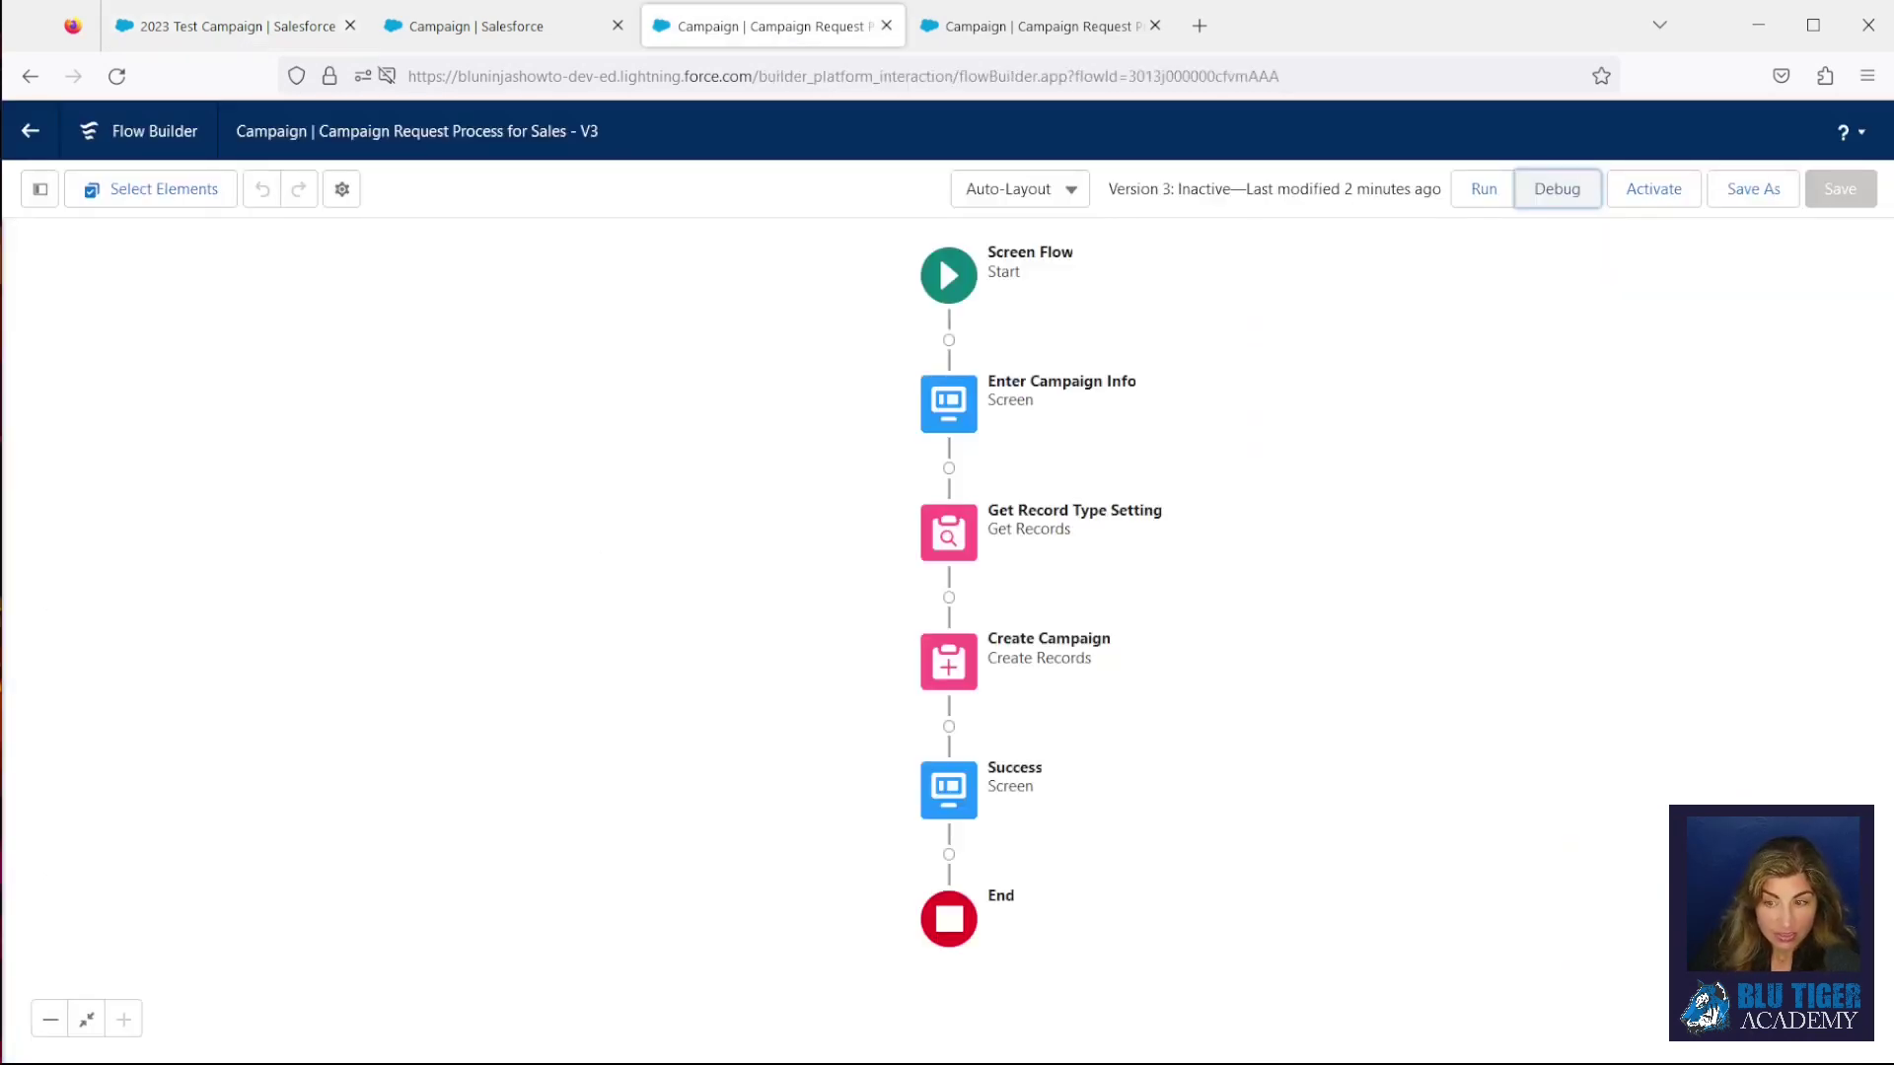